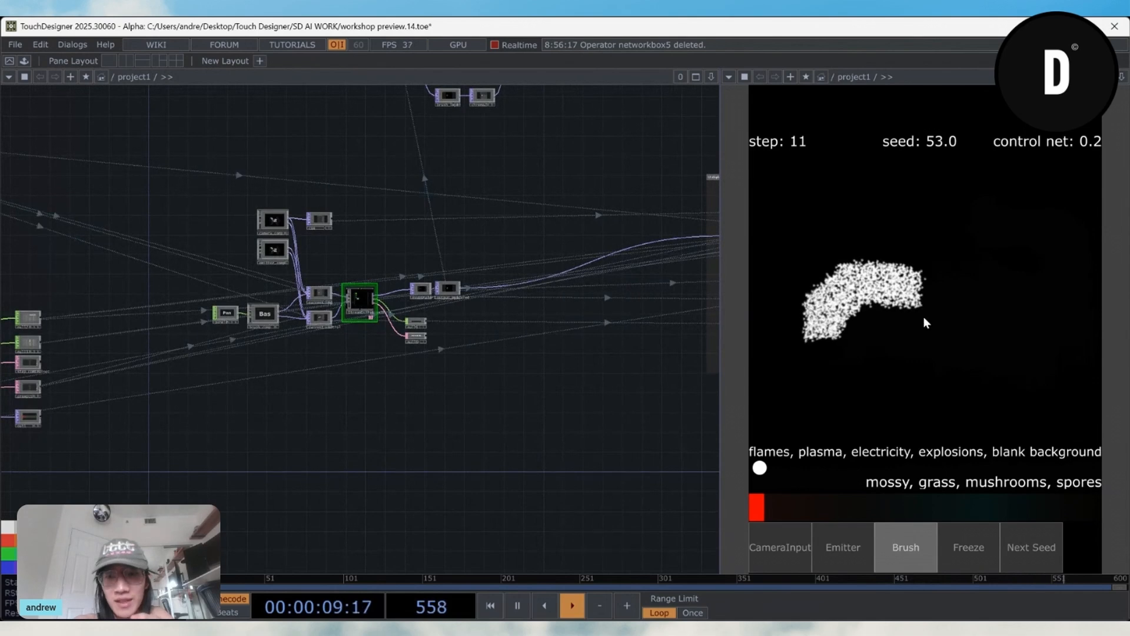
# Step: Paint several brush strokes across the canvas with the flames and mossy prompt pair
pyautogui.moveTo(924, 321); pyautogui.dragTo(1060, 300)
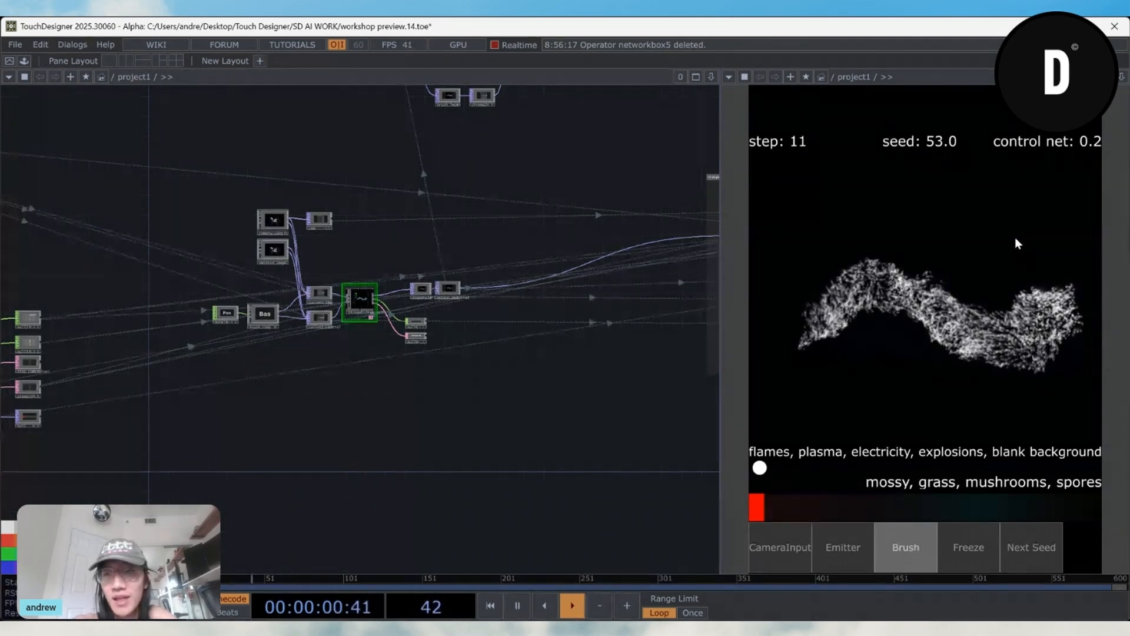
pyautogui.moveTo(1013, 216)
pyautogui.mouseDown()
pyautogui.moveTo(933, 270)
pyautogui.moveTo(807, 326)
pyautogui.mouseUp()
pyautogui.moveTo(829, 221)
pyautogui.mouseDown()
pyautogui.moveTo(931, 342)
pyautogui.moveTo(983, 300)
pyautogui.moveTo(1021, 200)
pyautogui.moveTo(833, 338)
pyautogui.mouseUp()
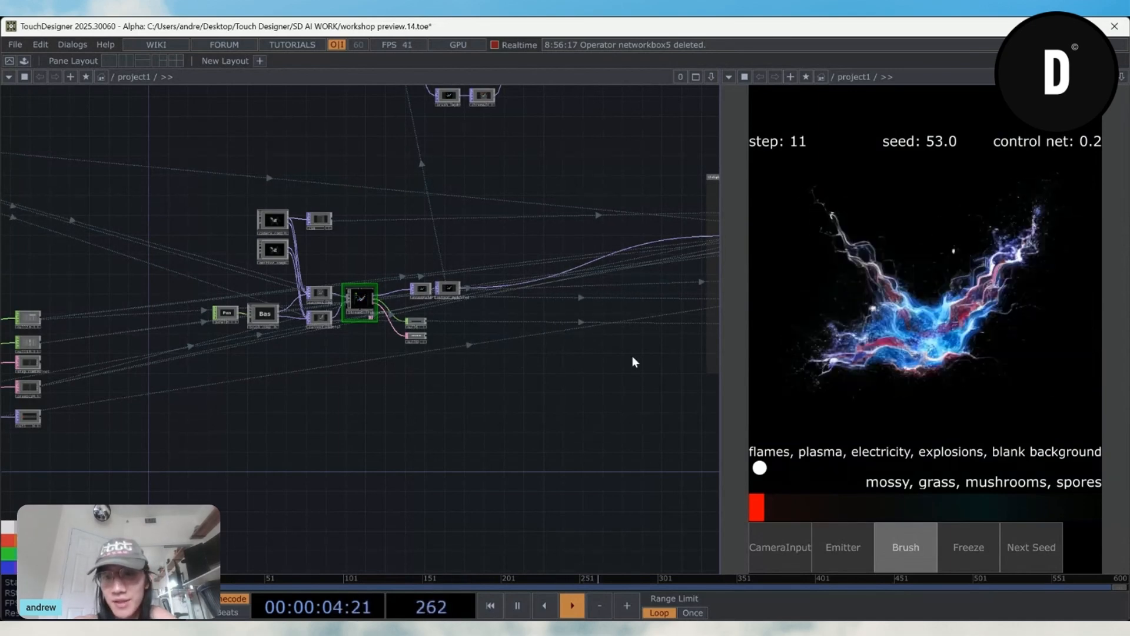
pyautogui.moveTo(814, 224)
pyautogui.mouseDown()
pyautogui.moveTo(906, 334)
pyautogui.moveTo(1029, 327)
pyautogui.moveTo(1031, 223)
pyautogui.moveTo(971, 306)
pyautogui.moveTo(797, 418)
pyautogui.moveTo(782, 327)
pyautogui.moveTo(904, 317)
pyautogui.moveTo(1059, 279)
pyautogui.mouseUp()
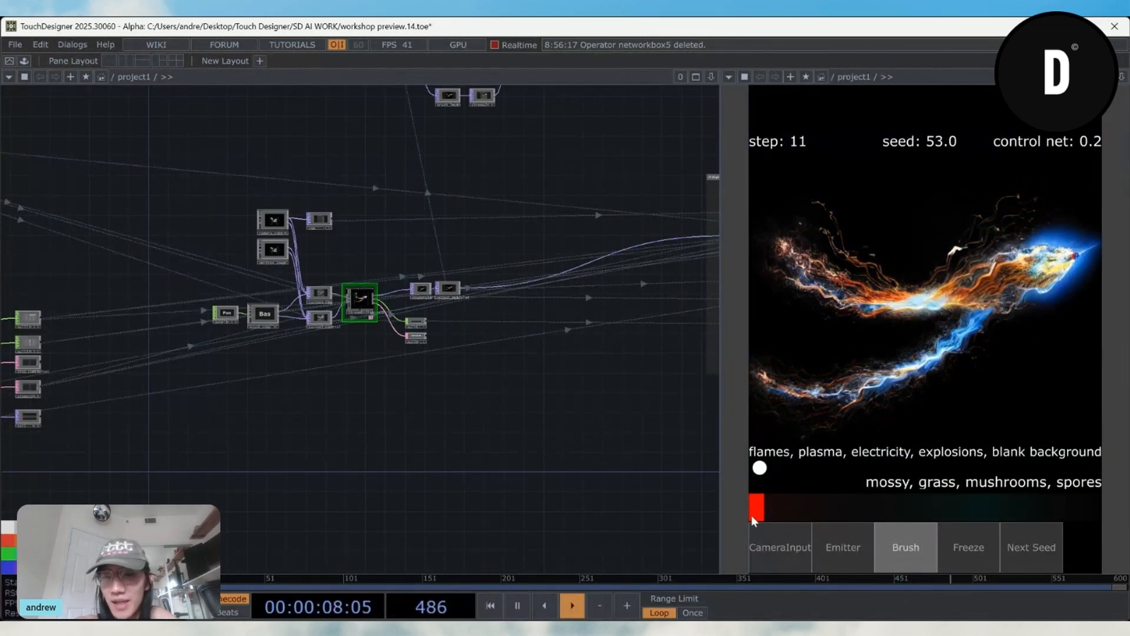
# Step: Blend the prompts to mossy and galaxy at step 2 with the color slider, and paint strokes on the canvas
pyautogui.moveTo(751, 514); pyautogui.dragTo(959, 512)
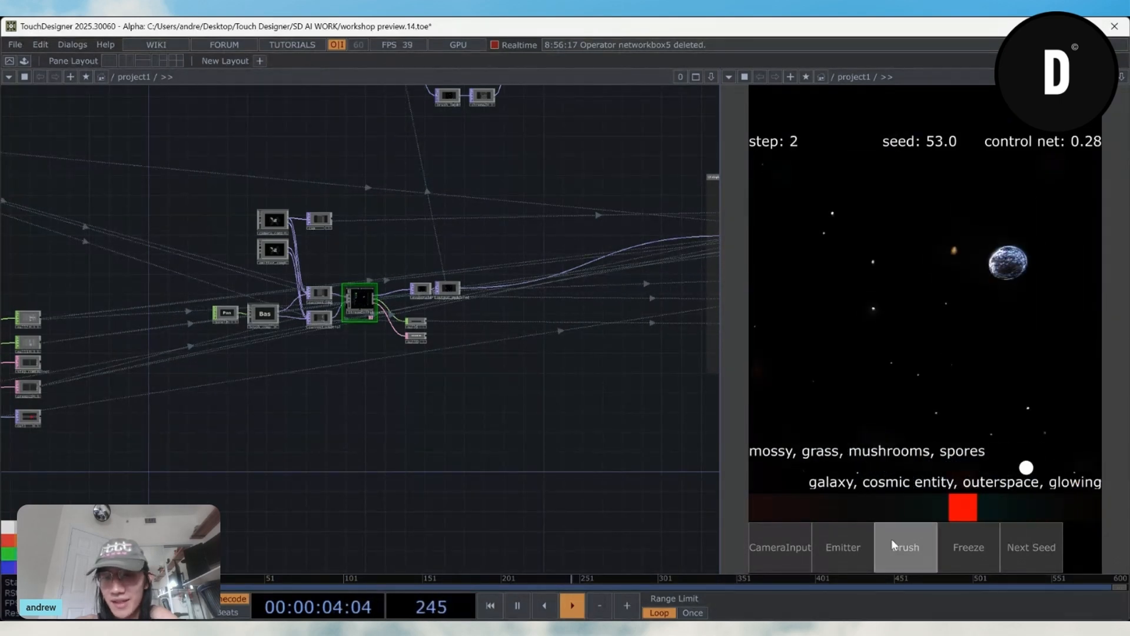
pyautogui.moveTo(570, 418); pyautogui.dragTo(567, 419)
pyautogui.moveTo(968, 321)
pyautogui.mouseDown()
pyautogui.moveTo(934, 351)
pyautogui.moveTo(998, 288)
pyautogui.moveTo(841, 396)
pyautogui.moveTo(835, 321)
pyautogui.mouseUp()
pyautogui.moveTo(365, 447); pyautogui.dragTo(515, 441)
pyautogui.moveTo(341, 449); pyautogui.dragTo(516, 469)
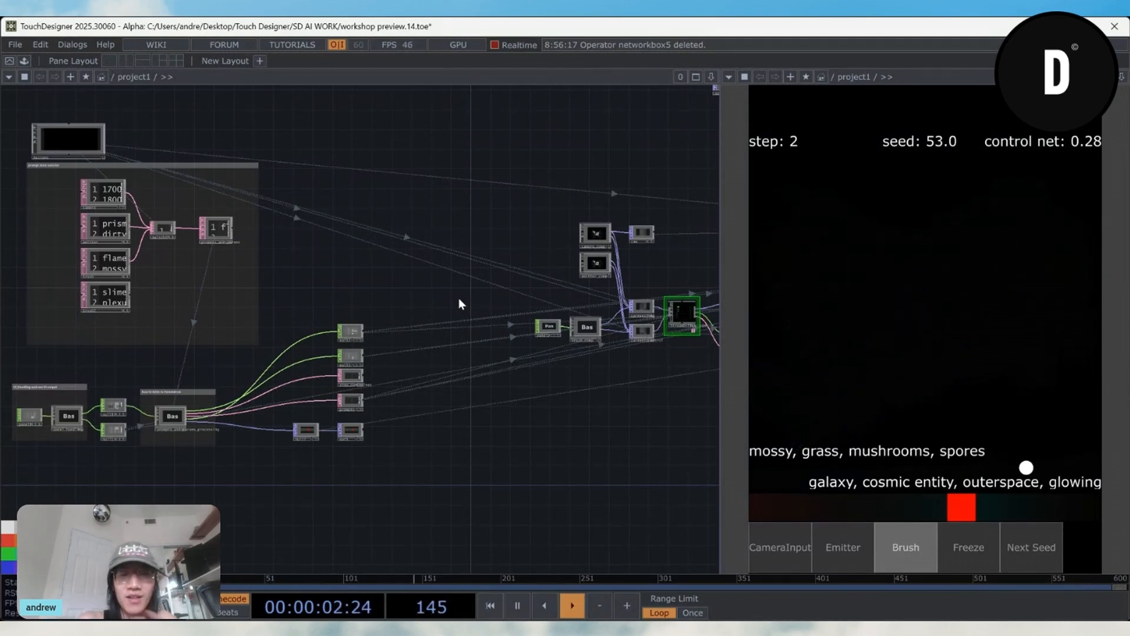
pyautogui.moveTo(853, 262)
pyautogui.mouseDown()
pyautogui.moveTo(901, 351)
pyautogui.moveTo(977, 258)
pyautogui.moveTo(948, 276)
pyautogui.mouseUp()
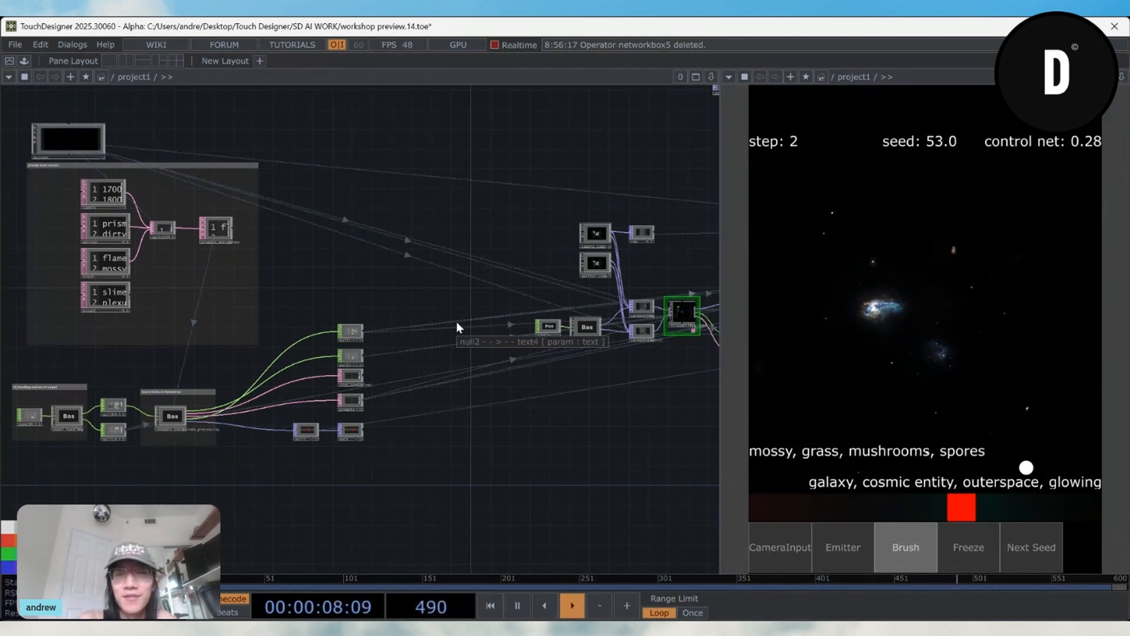
# Step: Wire the brush2 prompt table into the prompt state selector's switch in place of the brush table
pyautogui.scroll(3, 199, 286)
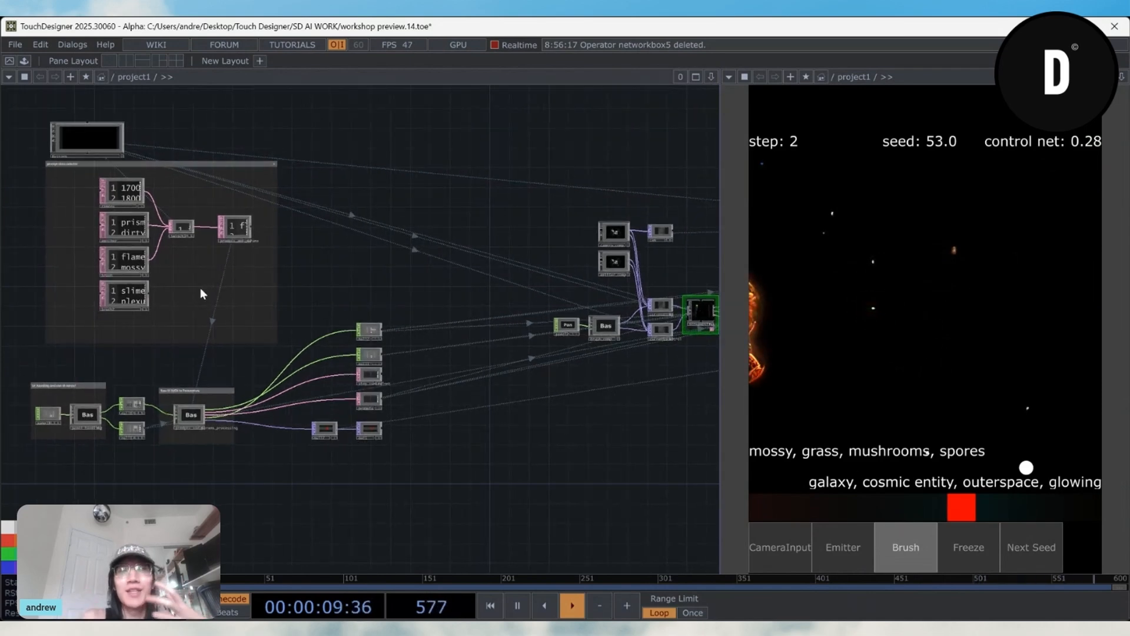
pyautogui.scroll(2, 199, 284)
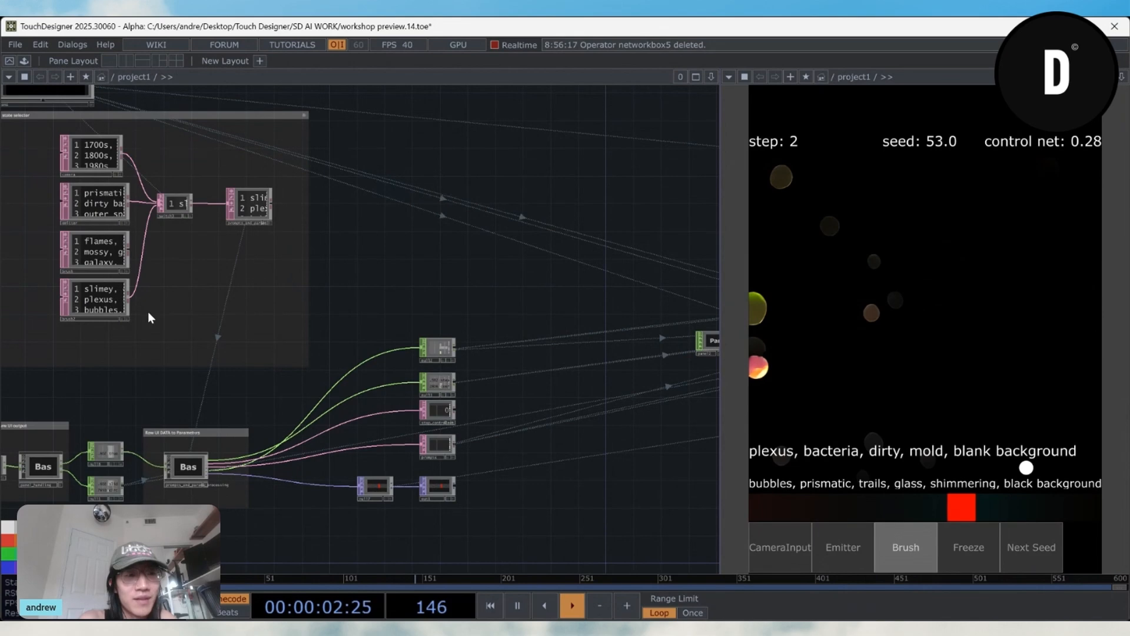
pyautogui.scroll(3, 149, 312)
pyautogui.moveTo(275, 344); pyautogui.dragTo(562, 437)
pyautogui.scroll(-2, 401, 388)
pyautogui.scroll(2, 482, 378)
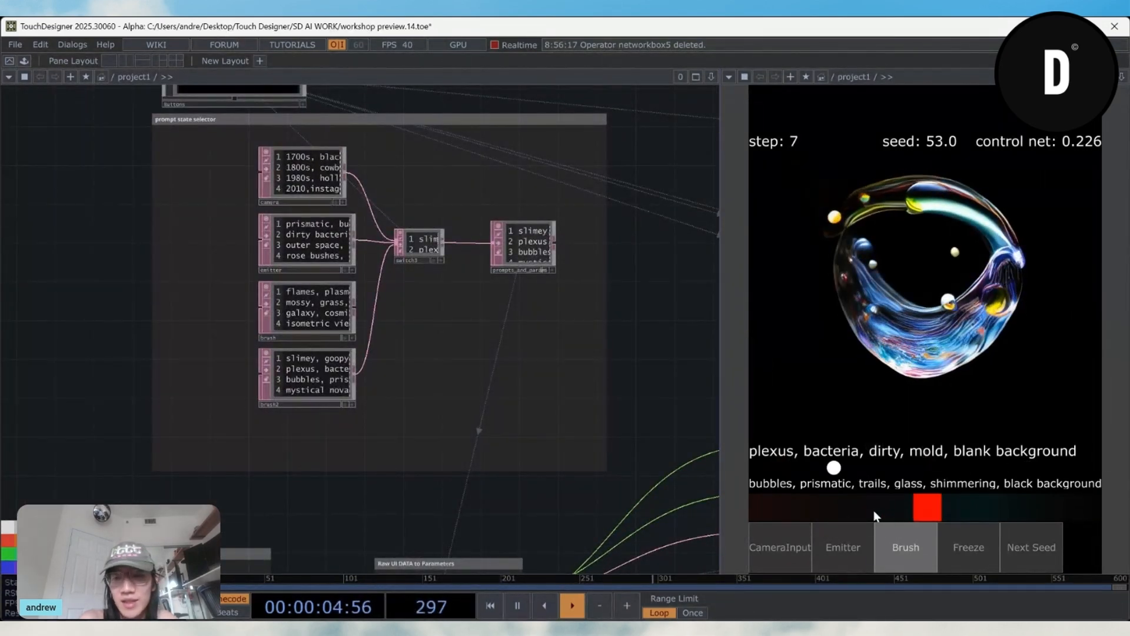
# Step: Compare the prompts in the brush and brush2 tables, and paint strokes with the slimey and plexus prompt pair at step 12
pyautogui.scroll(3, 457, 435)
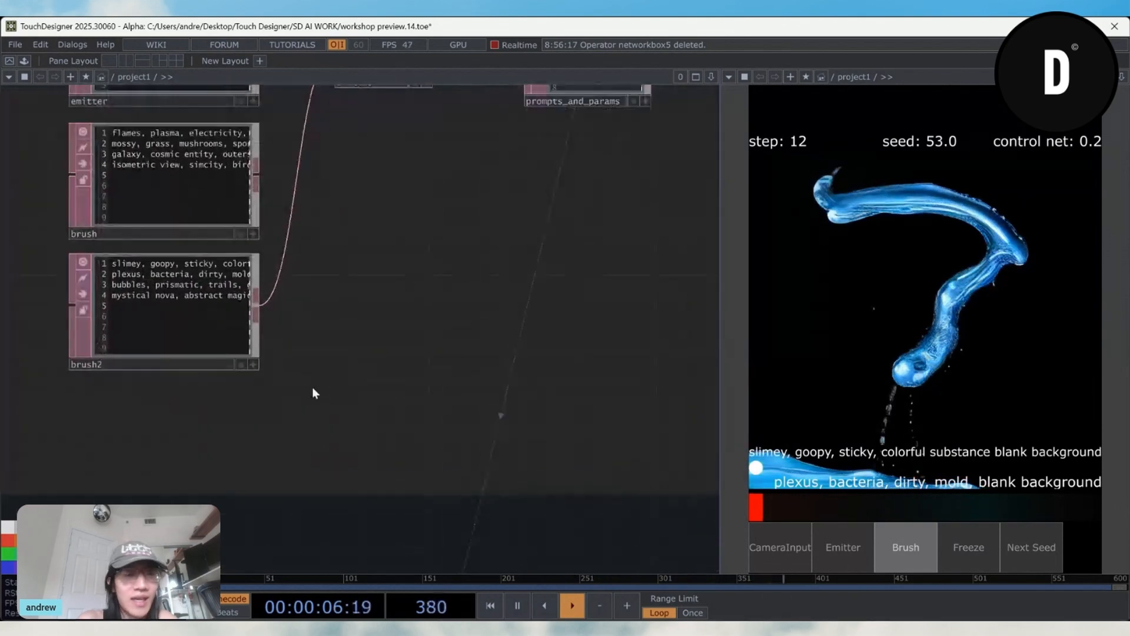
pyautogui.scroll(-3, 313, 392)
pyautogui.scroll(4, 351, 498)
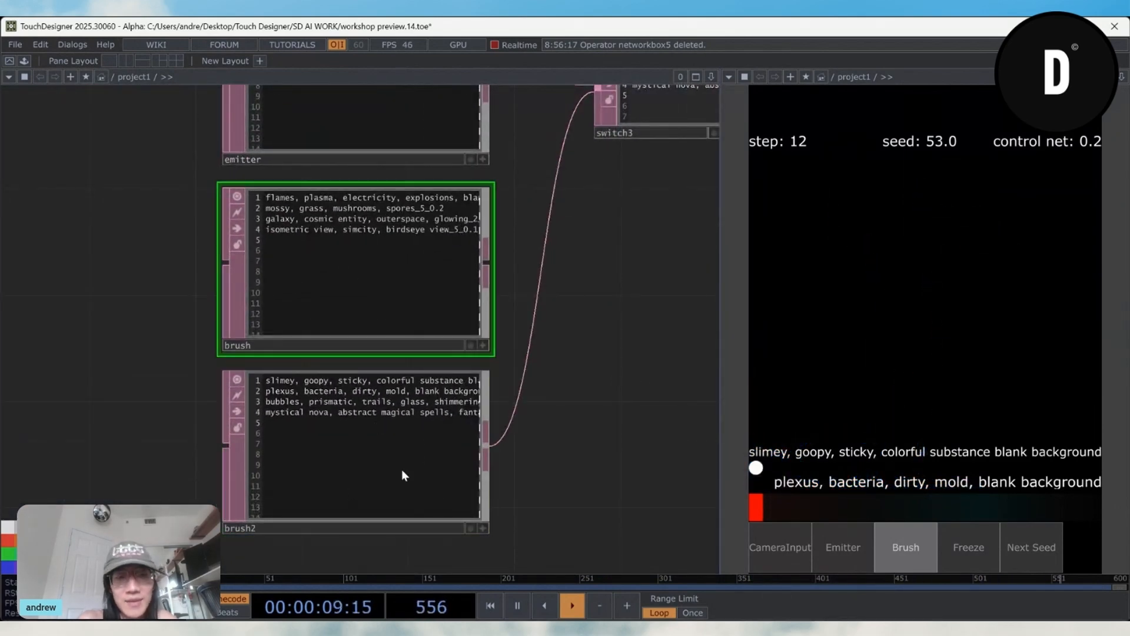
pyautogui.scroll(-2, 530, 435)
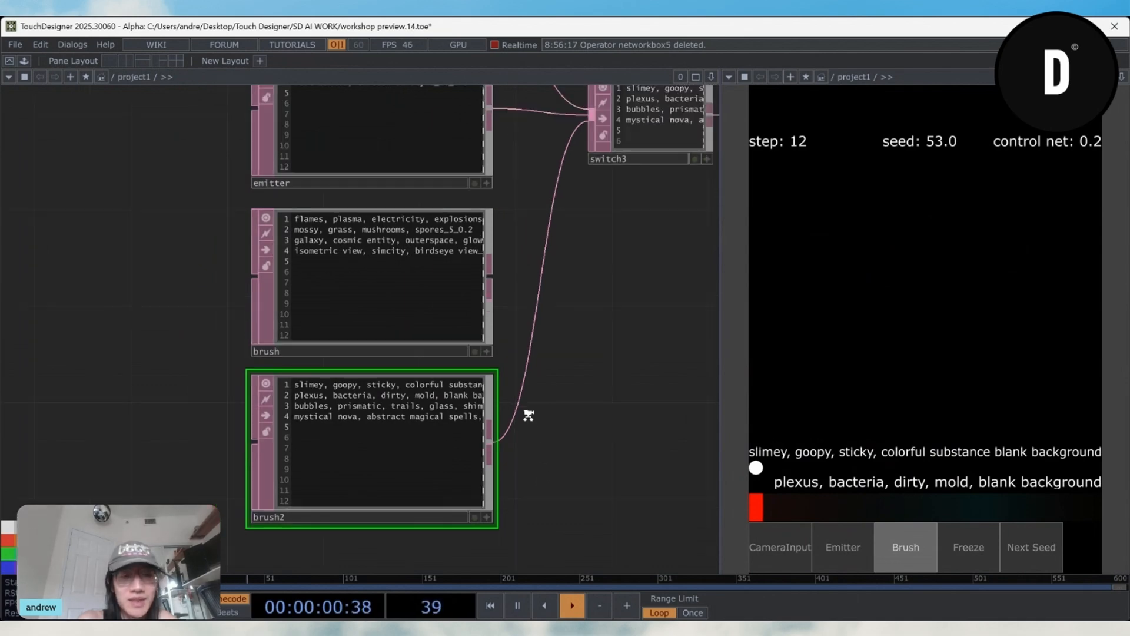
pyautogui.moveTo(599, 364); pyautogui.dragTo(507, 392)
pyautogui.moveTo(834, 359)
pyautogui.mouseDown()
pyautogui.moveTo(1065, 305)
pyautogui.moveTo(941, 225)
pyautogui.moveTo(838, 203)
pyautogui.mouseUp()
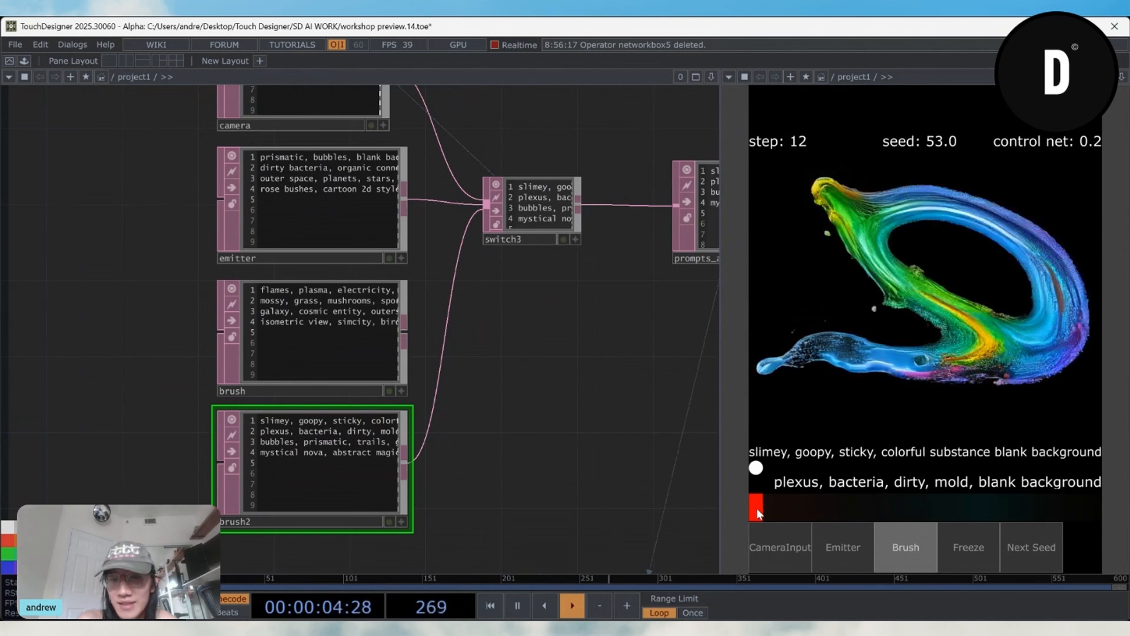
# Step: Shift the prompt blend through plexus and bubbles to bubbles and mystical nova, painting brush strokes at each setting
pyautogui.moveTo(757, 508); pyautogui.dragTo(925, 517)
pyautogui.moveTo(938, 376)
pyautogui.mouseDown()
pyautogui.moveTo(1054, 277)
pyautogui.moveTo(989, 250)
pyautogui.moveTo(817, 445)
pyautogui.mouseUp()
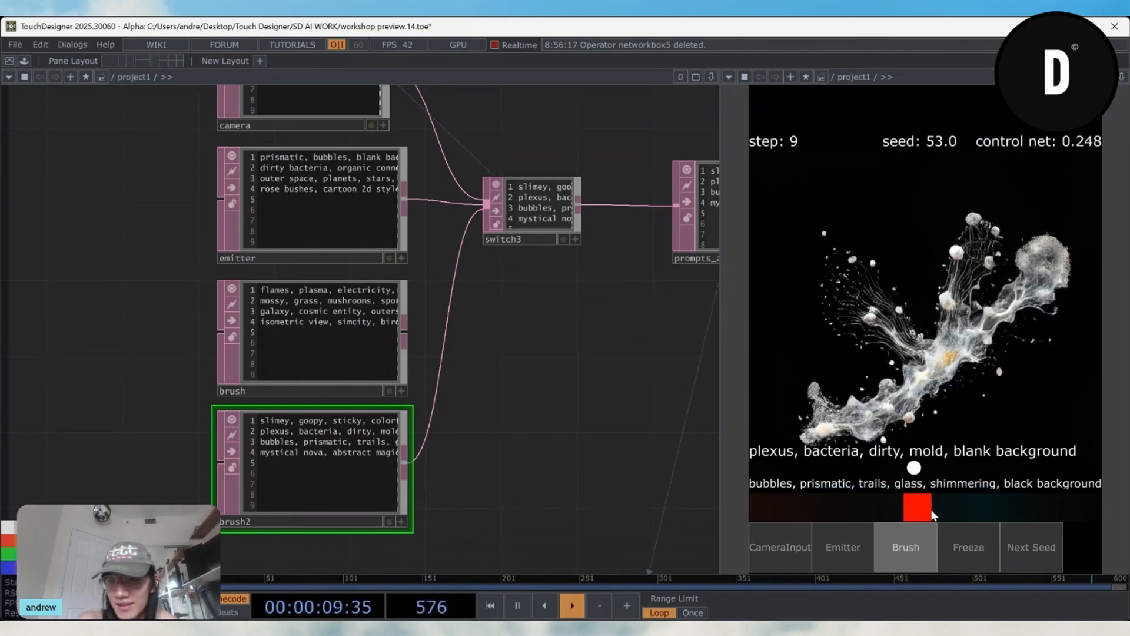
pyautogui.moveTo(925, 512); pyautogui.dragTo(1096, 514)
pyautogui.moveTo(1036, 361)
pyautogui.mouseDown()
pyautogui.moveTo(805, 382)
pyautogui.moveTo(860, 233)
pyautogui.moveTo(1065, 243)
pyautogui.mouseUp()
pyautogui.moveTo(1075, 286)
pyautogui.mouseDown()
pyautogui.moveTo(895, 269)
pyautogui.moveTo(1054, 391)
pyautogui.moveTo(1007, 235)
pyautogui.moveTo(798, 362)
pyautogui.mouseUp()
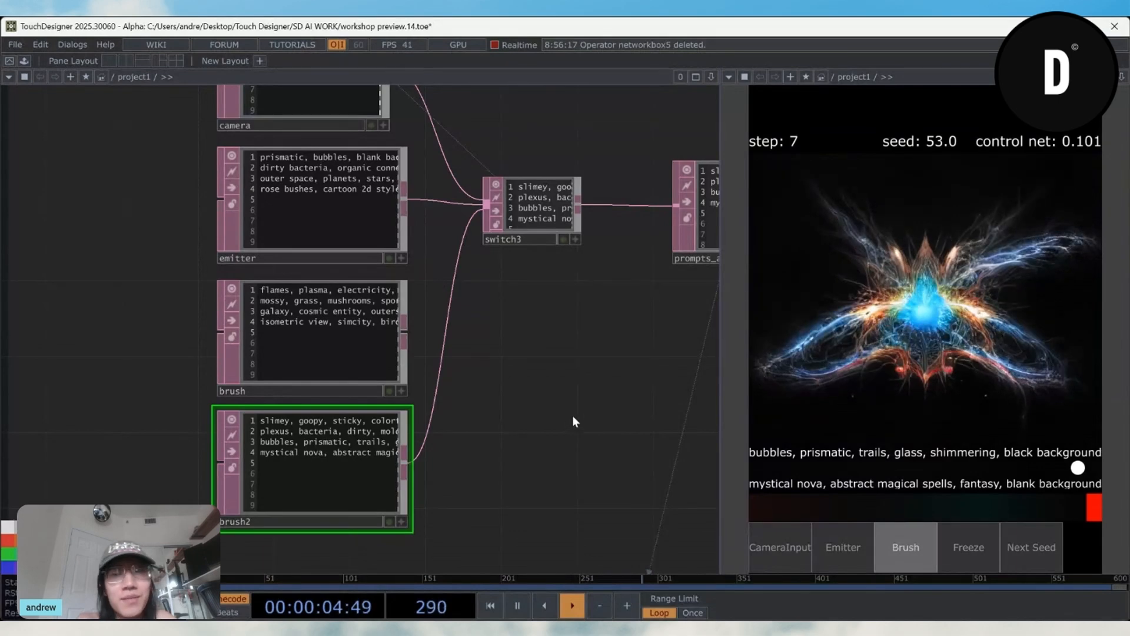
# Step: Freeze the generated mystical nova image
pyautogui.scroll(-5, 572, 415)
pyautogui.click(971, 538)
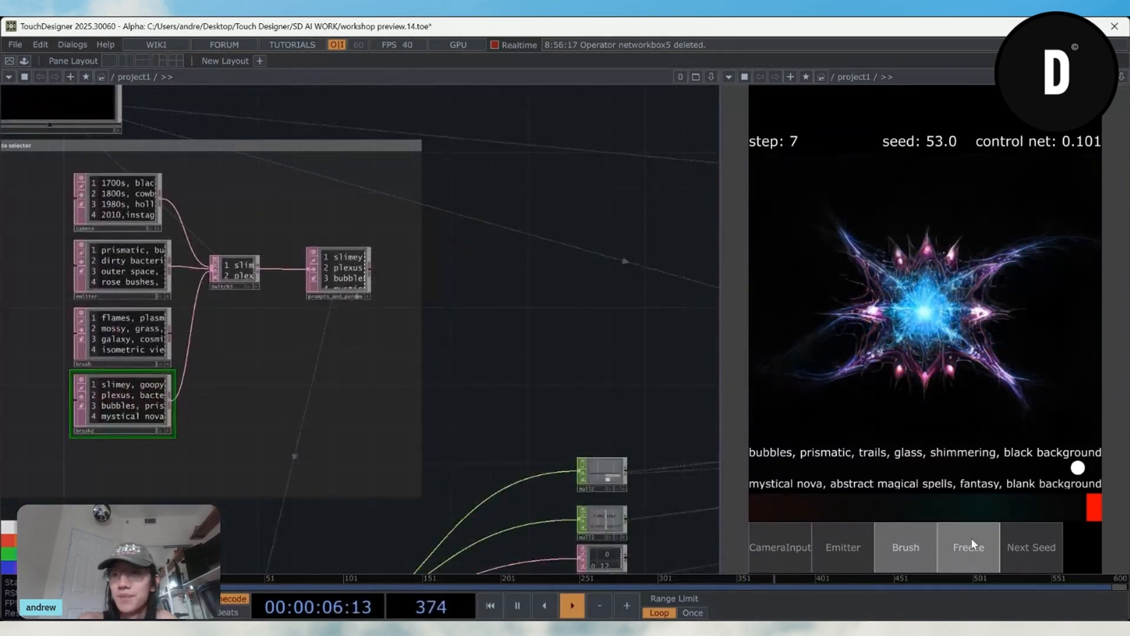
pyautogui.moveTo(636, 380); pyautogui.dragTo(454, 311)
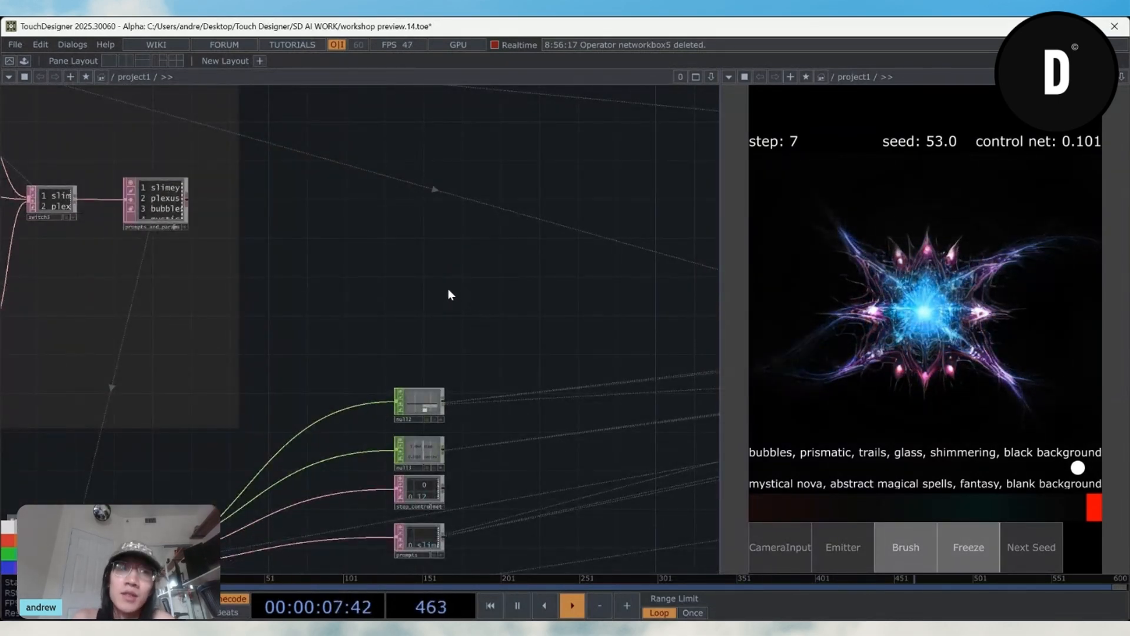
pyautogui.moveTo(417, 344); pyautogui.dragTo(325, 345)
pyautogui.scroll(-3, 325, 345)
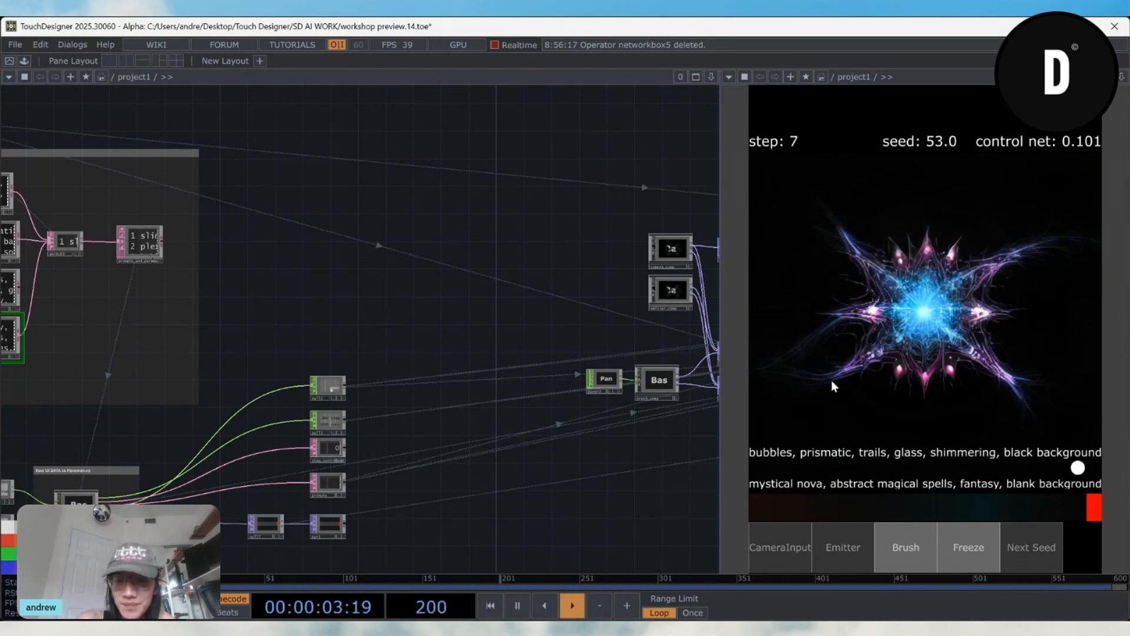
# Step: Unfreeze the output and paint fresh strokes with the bubbles and mystical nova prompts
pyautogui.click(971, 553)
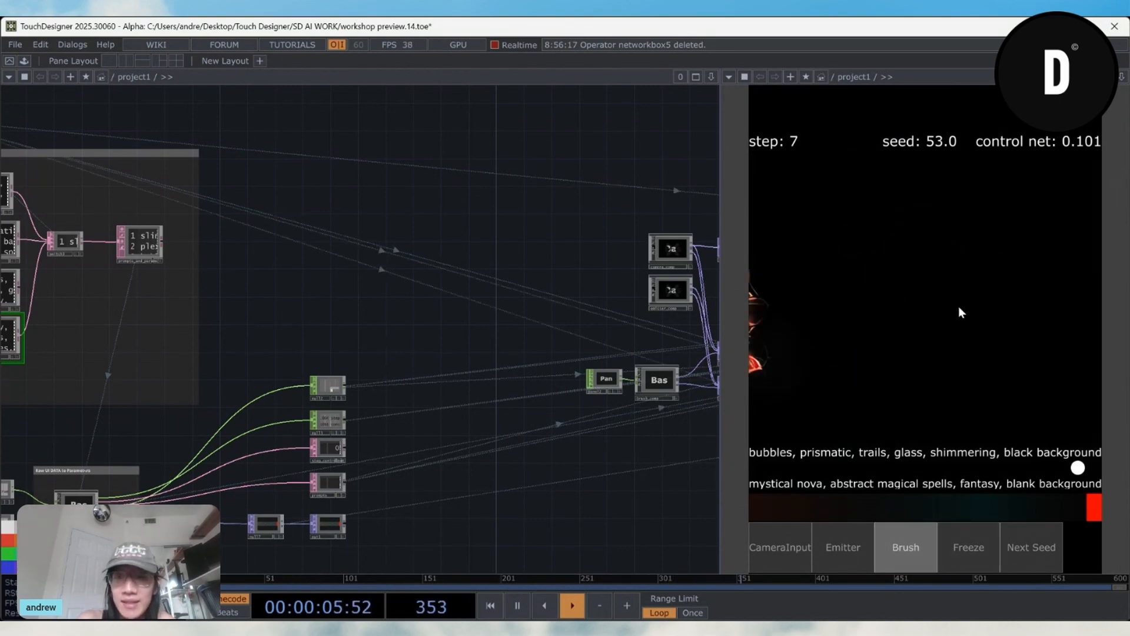
pyautogui.moveTo(959, 307)
pyautogui.mouseDown()
pyautogui.moveTo(772, 365)
pyautogui.moveTo(842, 267)
pyautogui.moveTo(1015, 380)
pyautogui.moveTo(1010, 430)
pyautogui.mouseUp()
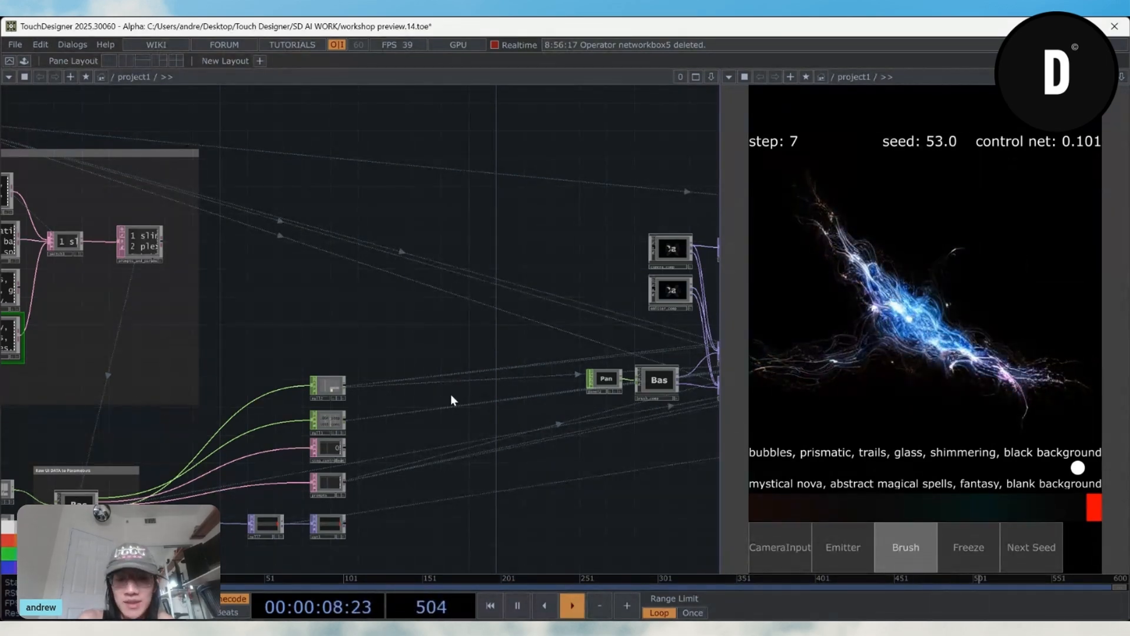
pyautogui.moveTo(776, 359)
pyautogui.mouseDown()
pyautogui.moveTo(869, 270)
pyautogui.moveTo(971, 270)
pyautogui.moveTo(874, 337)
pyautogui.mouseUp()
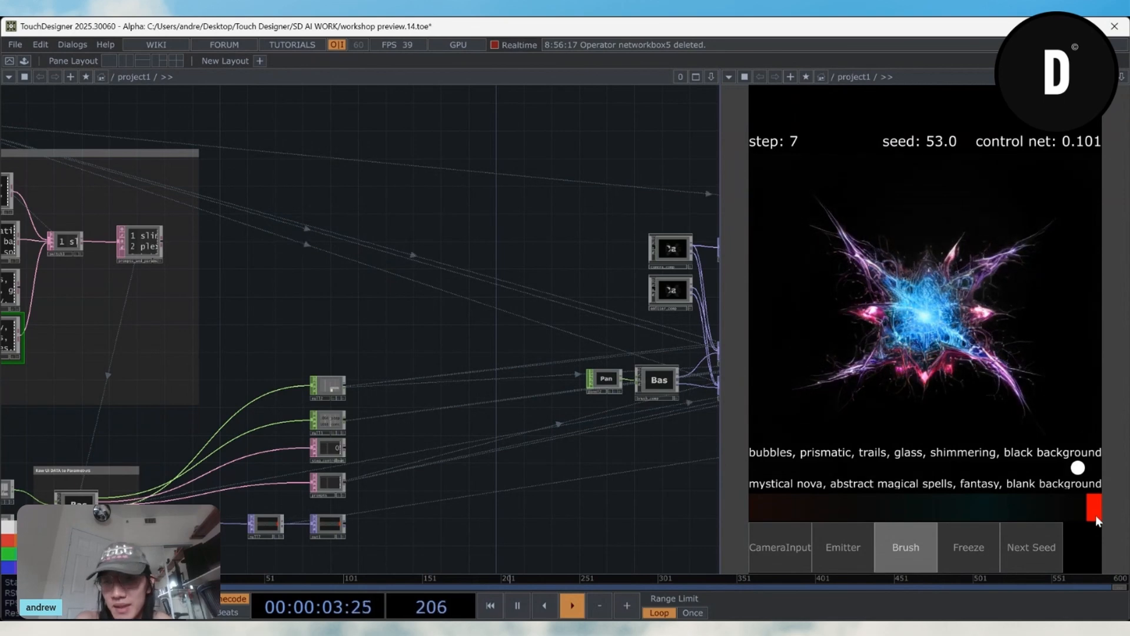
# Step: Move the color slider back to step 14 with control net 0.289 and paint repeated crossing strokes with the bubbles prompt
pyautogui.moveTo(1096, 514); pyautogui.dragTo(985, 506)
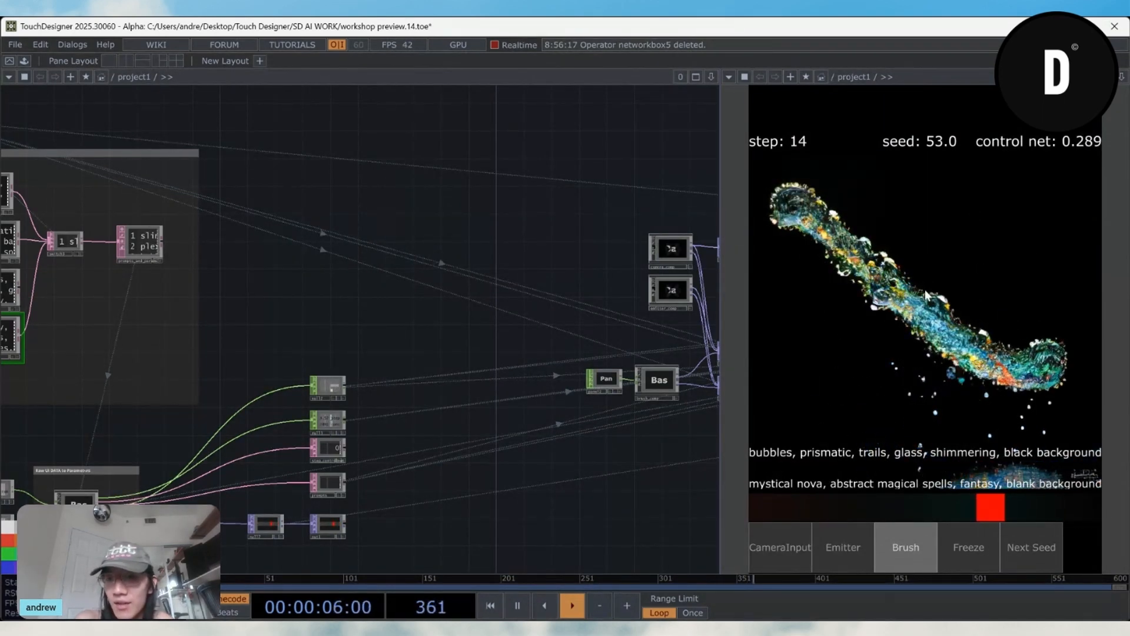
pyautogui.moveTo(925, 295); pyautogui.dragTo(730, 388)
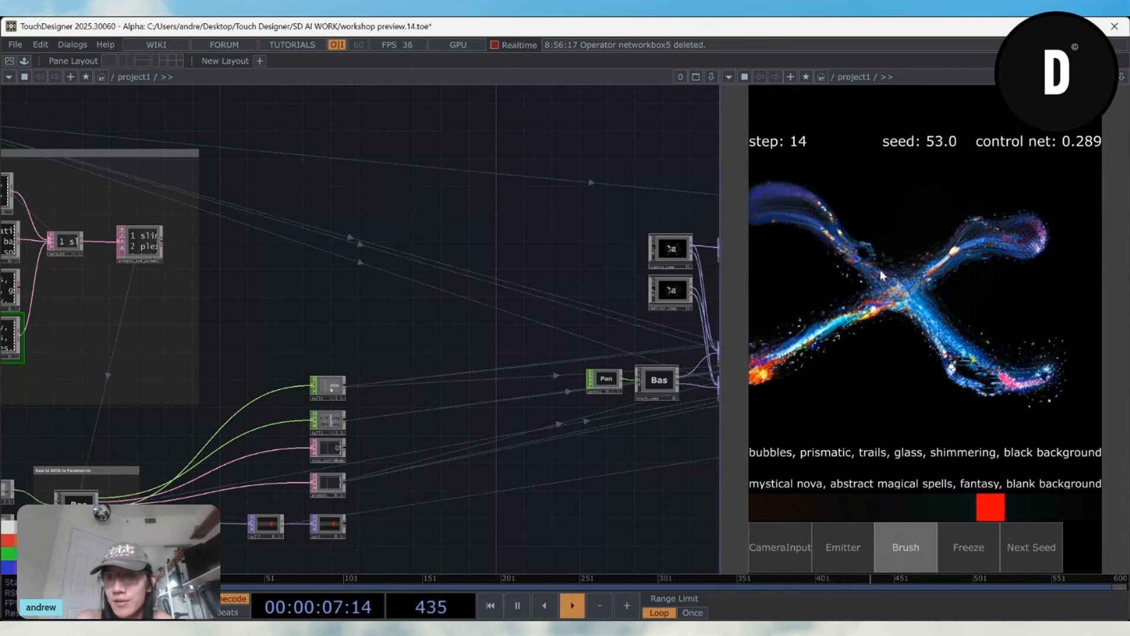
pyautogui.moveTo(880, 269); pyautogui.dragTo(1007, 389)
pyautogui.moveTo(1012, 206); pyautogui.dragTo(806, 411)
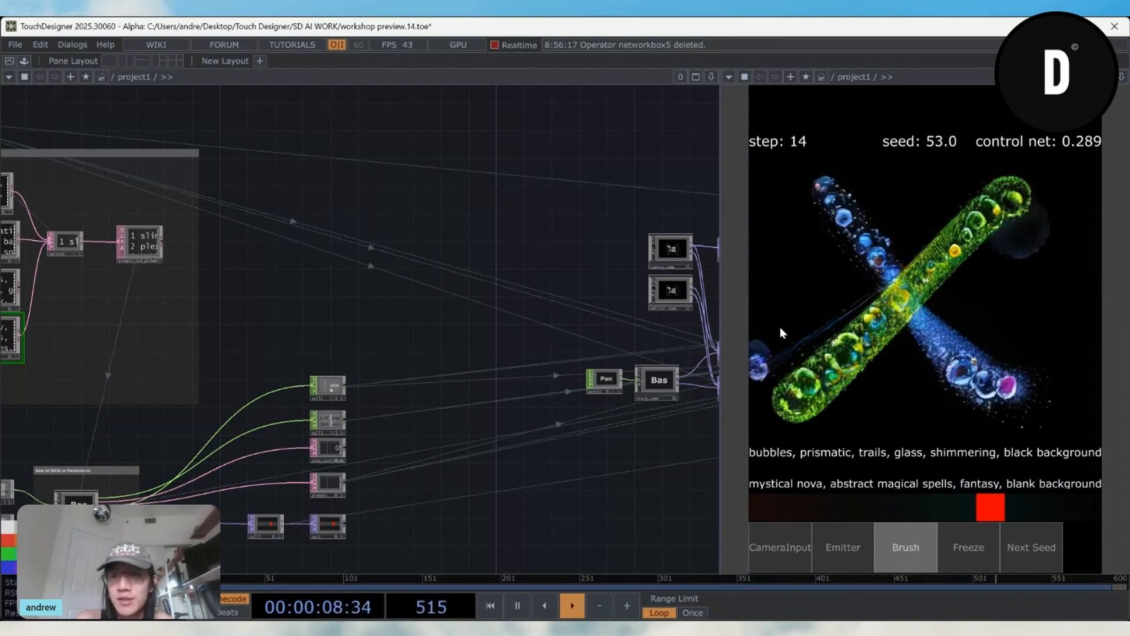
pyautogui.moveTo(785, 199)
pyautogui.mouseDown()
pyautogui.moveTo(1002, 413)
pyautogui.moveTo(1057, 387)
pyautogui.mouseUp()
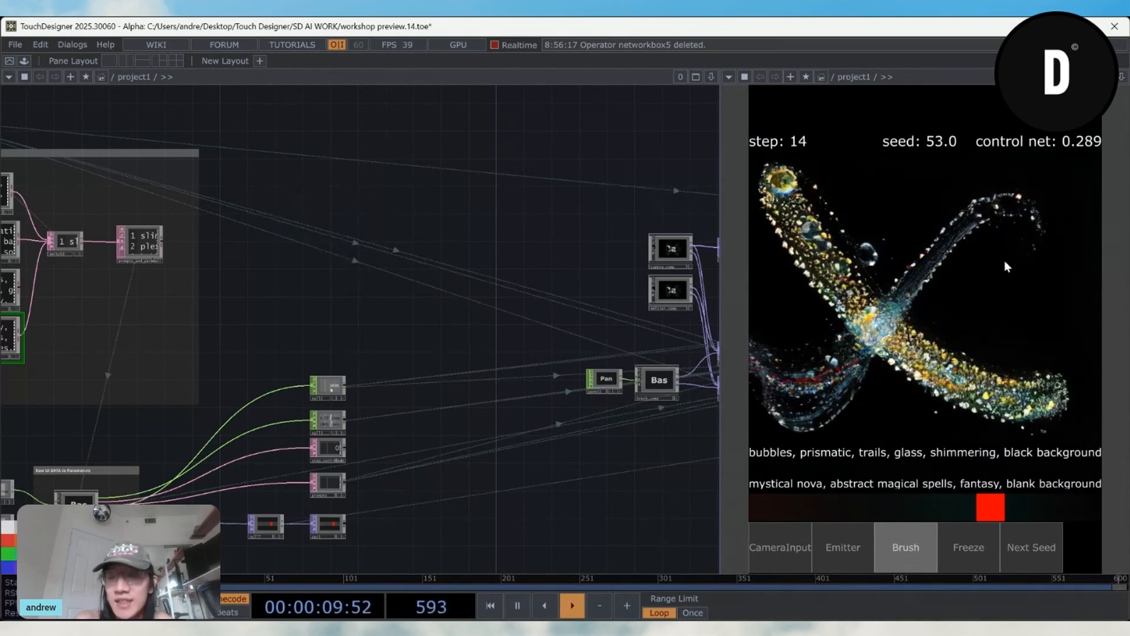
pyautogui.moveTo(1022, 245)
pyautogui.mouseDown()
pyautogui.moveTo(889, 407)
pyautogui.moveTo(839, 420)
pyautogui.mouseUp()
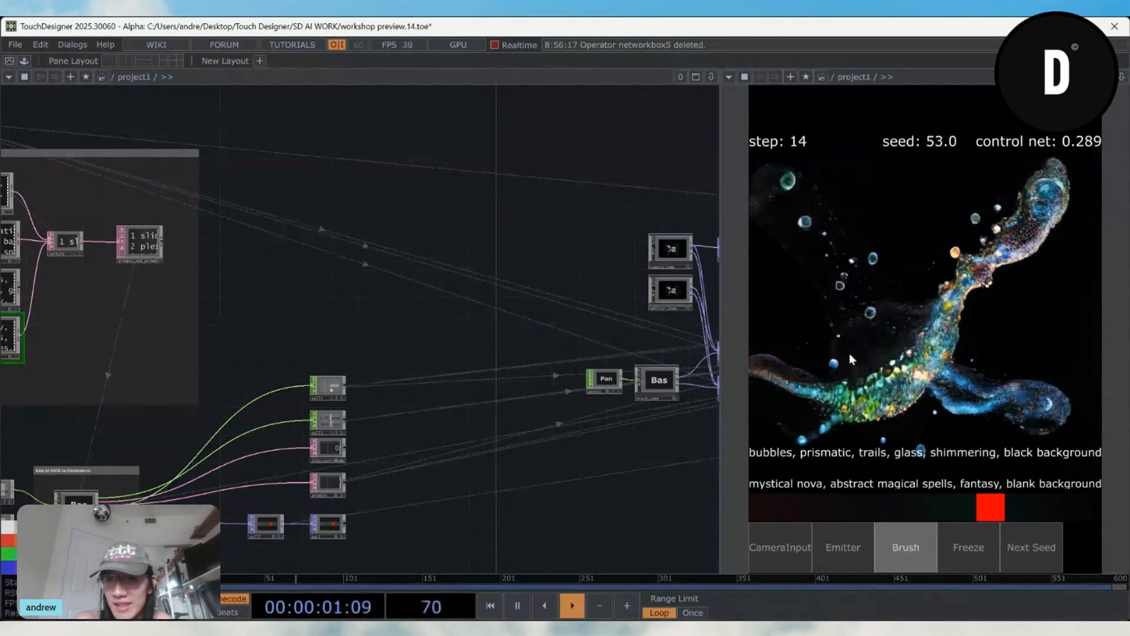
pyautogui.moveTo(785, 180); pyautogui.dragTo(1055, 404)
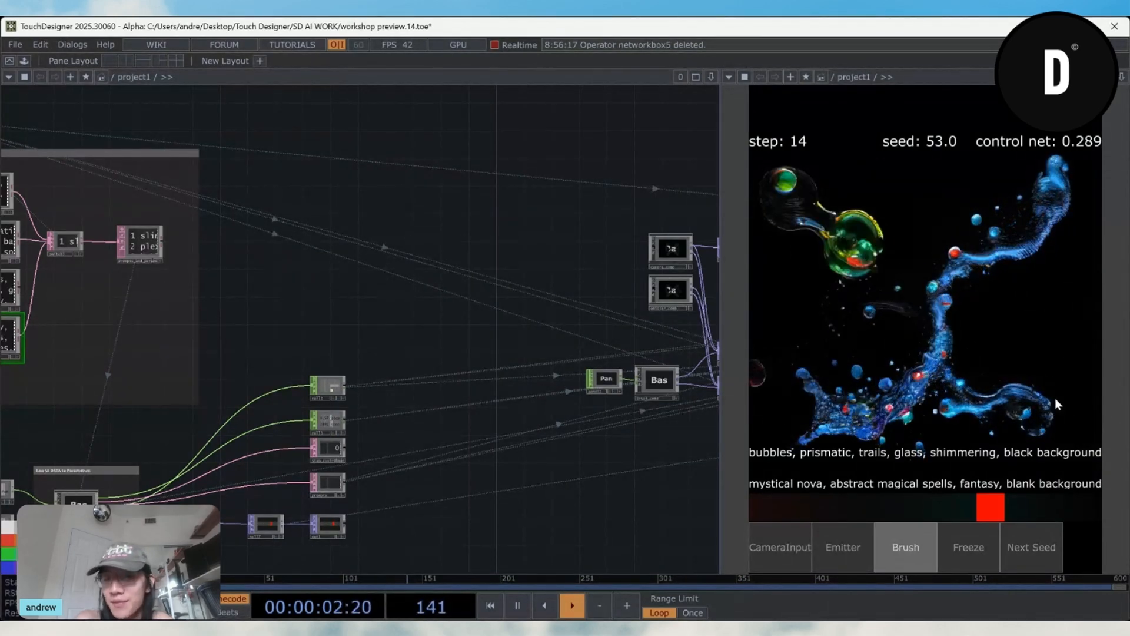
pyautogui.moveTo(1039, 213)
pyautogui.mouseDown()
pyautogui.moveTo(846, 375)
pyautogui.moveTo(794, 382)
pyautogui.mouseUp()
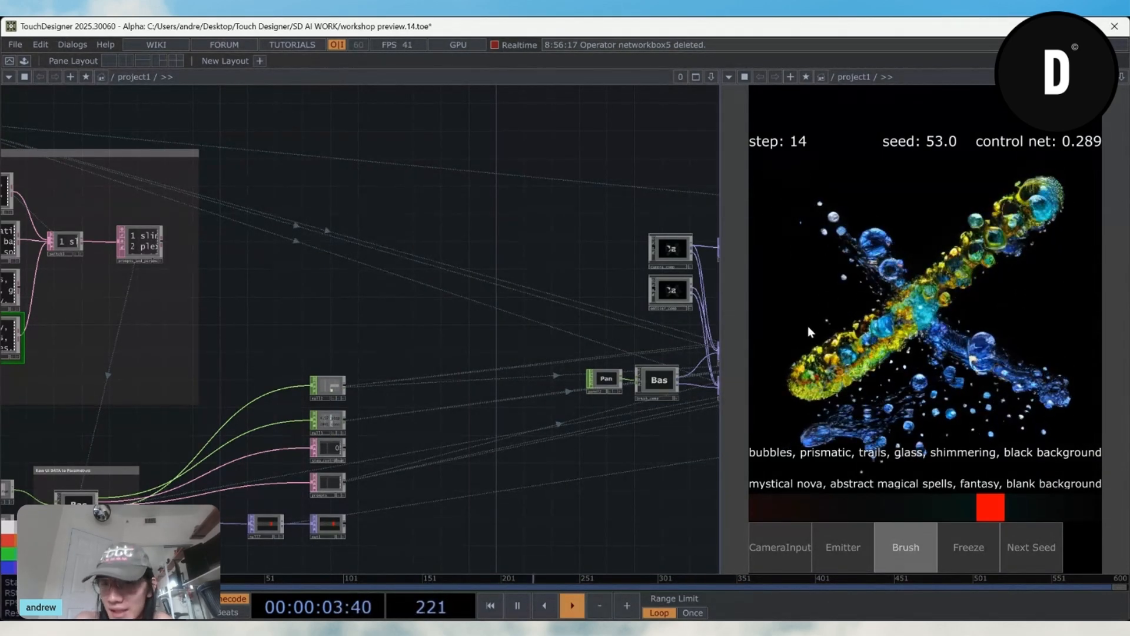
pyautogui.moveTo(807, 326)
pyautogui.mouseDown()
pyautogui.moveTo(906, 289)
pyautogui.moveTo(815, 218)
pyautogui.mouseUp()
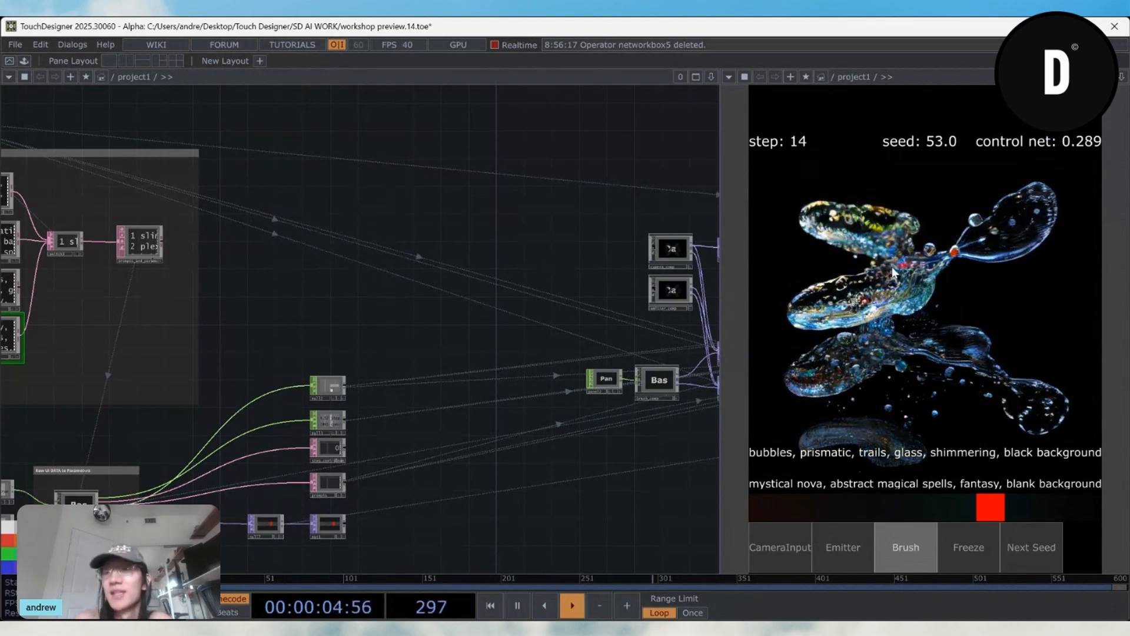
# Step: Blend the prompts to slimey and plexus at step 5 and paint vertical, horizontal and diagonal strokes on the canvas
pyautogui.moveTo(891, 267)
pyautogui.mouseDown()
pyautogui.moveTo(938, 421)
pyautogui.moveTo(1040, 278)
pyautogui.moveTo(843, 285)
pyautogui.moveTo(970, 299)
pyautogui.moveTo(927, 313)
pyautogui.moveTo(984, 480)
pyautogui.moveTo(880, 283)
pyautogui.moveTo(1012, 504)
pyautogui.moveTo(856, 510)
pyautogui.mouseUp()
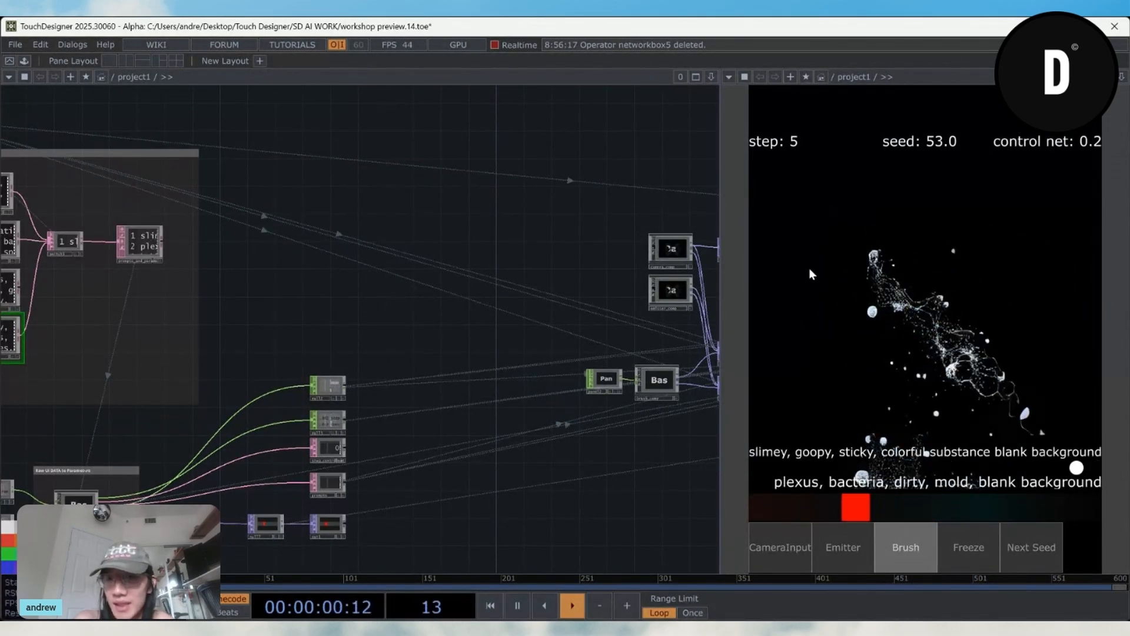
pyautogui.moveTo(771, 167)
pyautogui.mouseDown()
pyautogui.moveTo(1083, 359)
pyautogui.moveTo(1081, 287)
pyautogui.moveTo(976, 266)
pyautogui.moveTo(771, 411)
pyautogui.mouseUp()
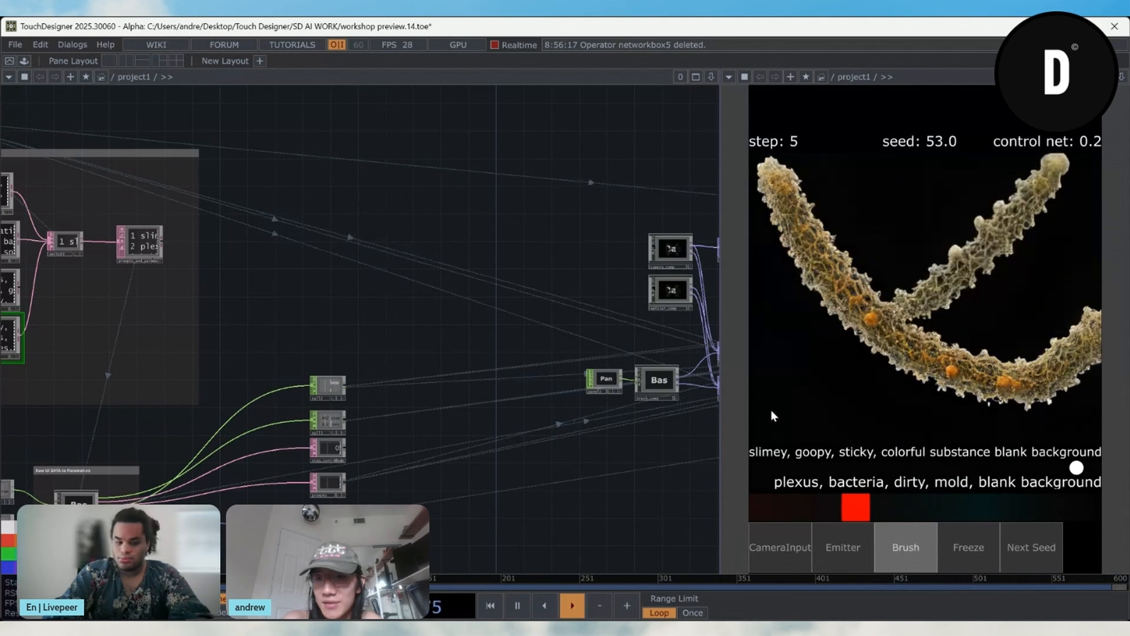
pyautogui.moveTo(892, 173); pyautogui.dragTo(880, 408)
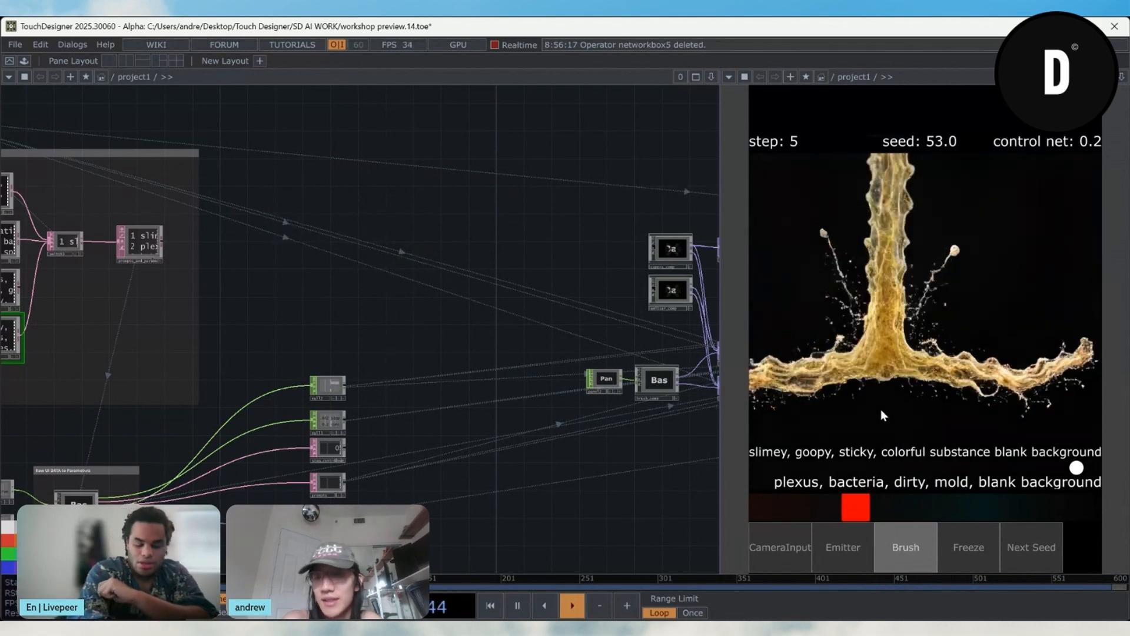
pyautogui.moveTo(783, 253)
pyautogui.mouseDown()
pyautogui.moveTo(926, 277)
pyautogui.moveTo(1018, 320)
pyautogui.mouseUp()
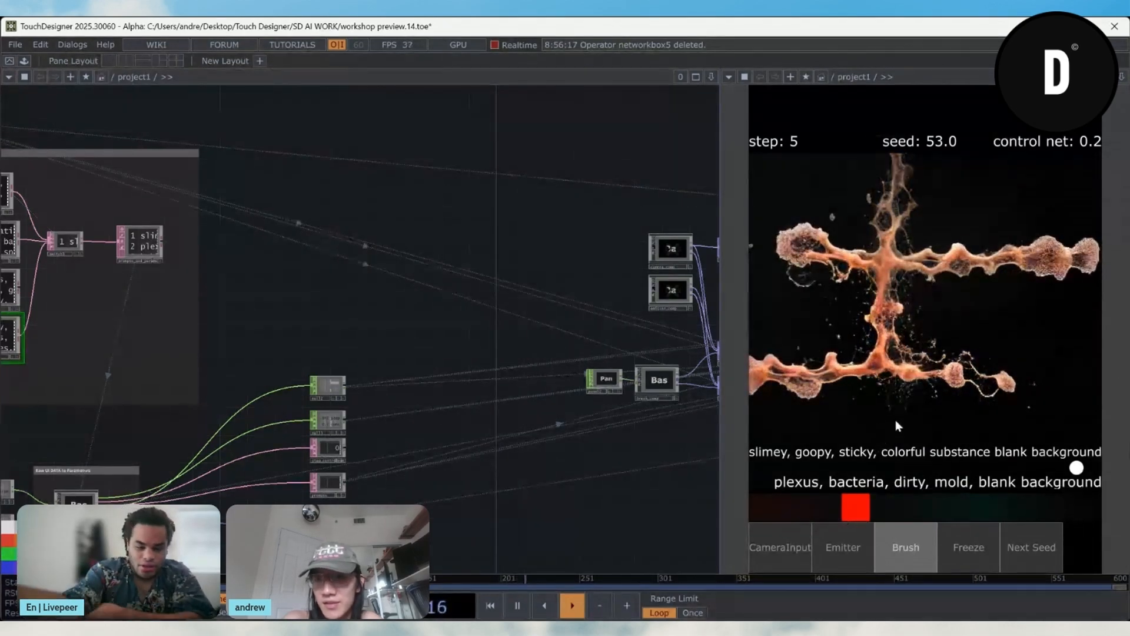
pyautogui.moveTo(896, 420)
pyautogui.mouseDown()
pyautogui.moveTo(1031, 251)
pyautogui.moveTo(1048, 179)
pyautogui.mouseUp()
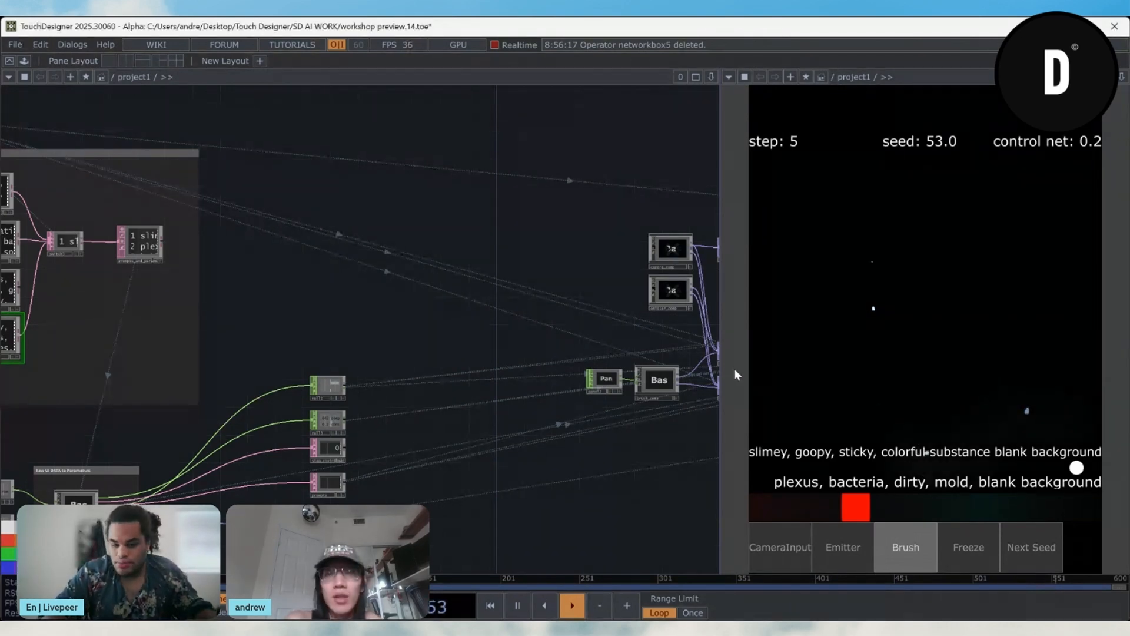
# Step: Select the StreamDiffusionTD component in the network and examine its ControlNet and Models parameters
pyautogui.moveTo(442, 436); pyautogui.dragTo(301, 442)
pyautogui.moveTo(518, 418); pyautogui.dragTo(364, 413)
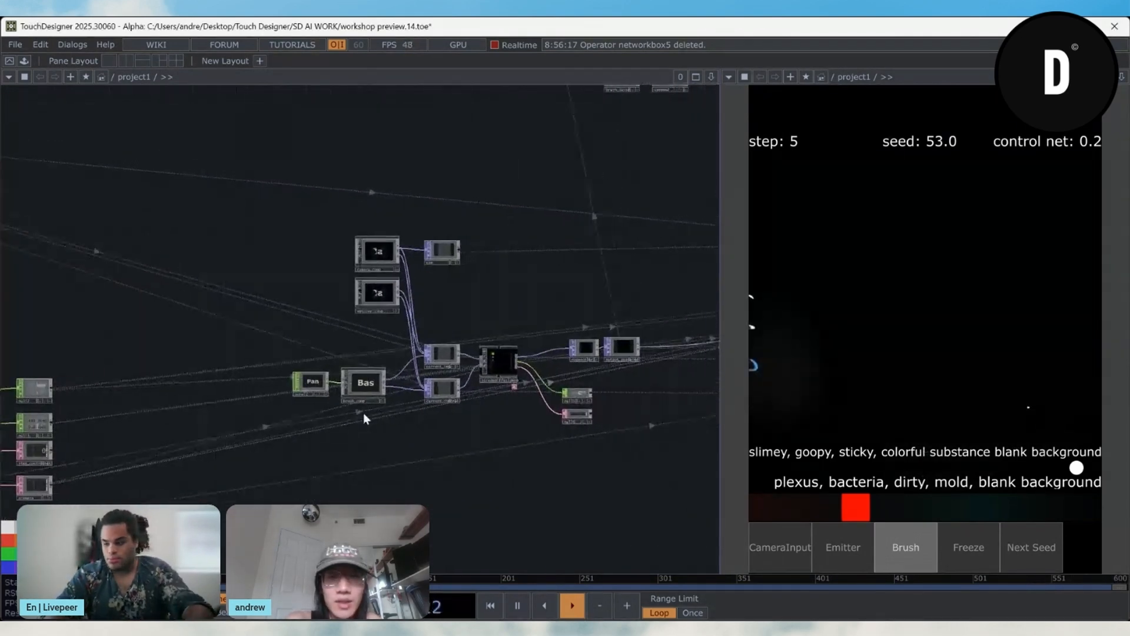
pyautogui.click(486, 364)
pyautogui.press('p')
pyautogui.click(518, 129)
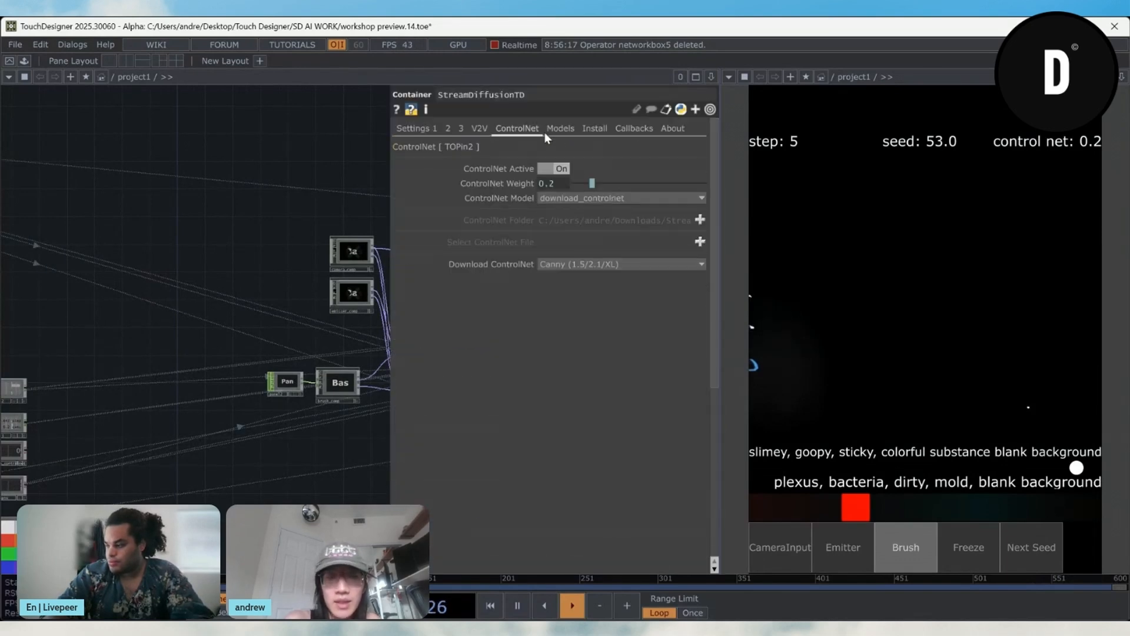
pyautogui.click(555, 128)
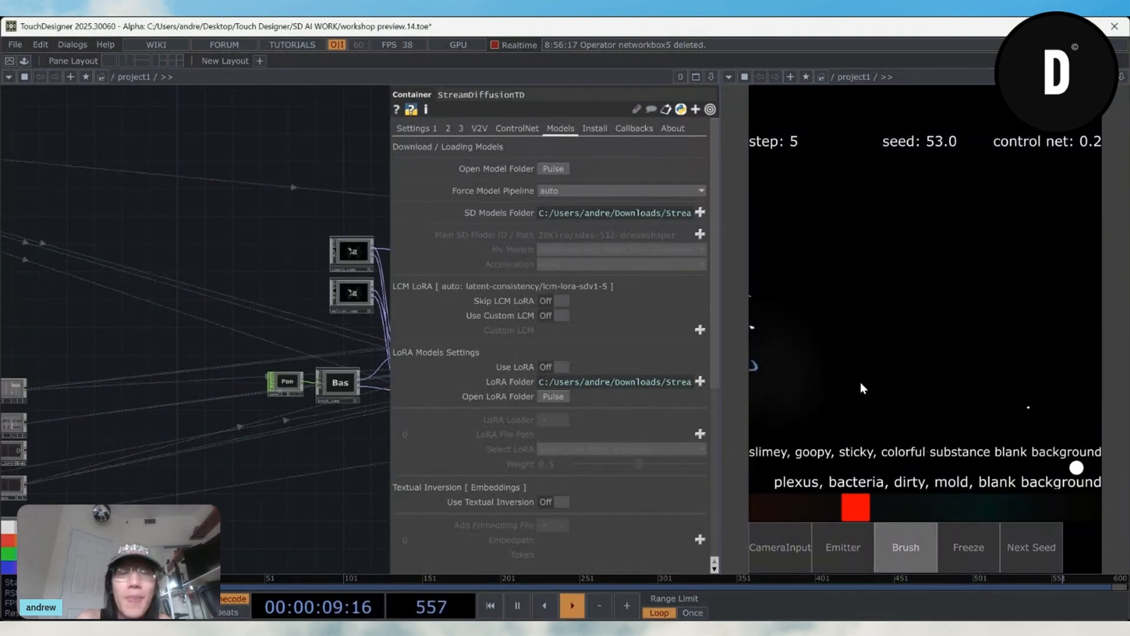
# Step: Move the color slider to step 10 and paint a diagonal stroke across the canvas
pyautogui.moveTo(286, 469); pyautogui.dragTo(153, 481)
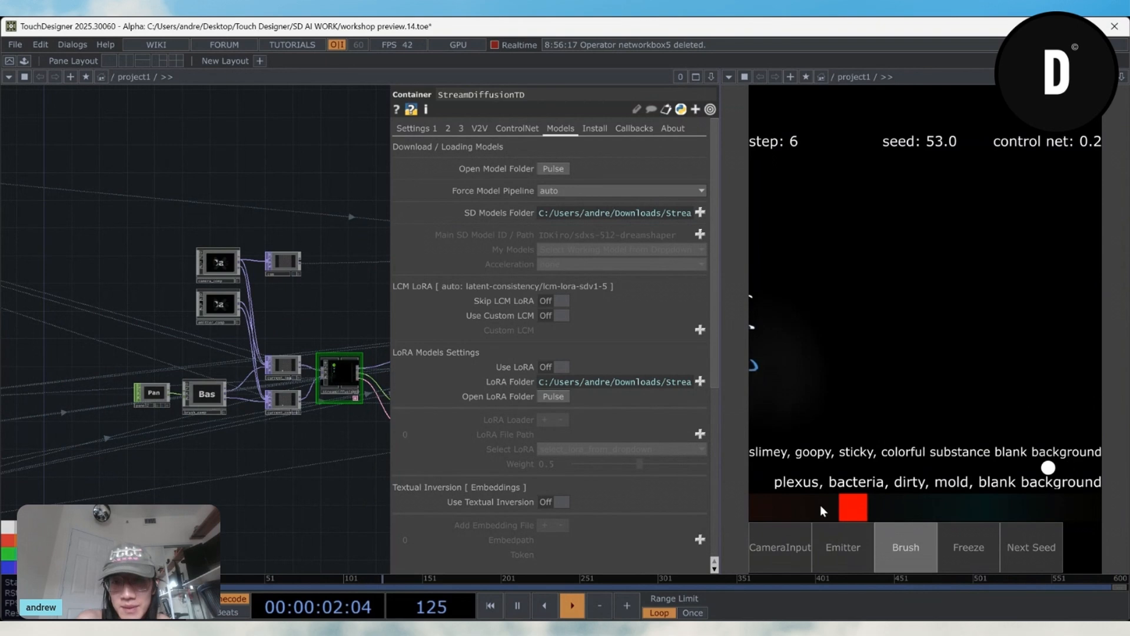
pyautogui.moveTo(820, 507); pyautogui.dragTo(768, 512)
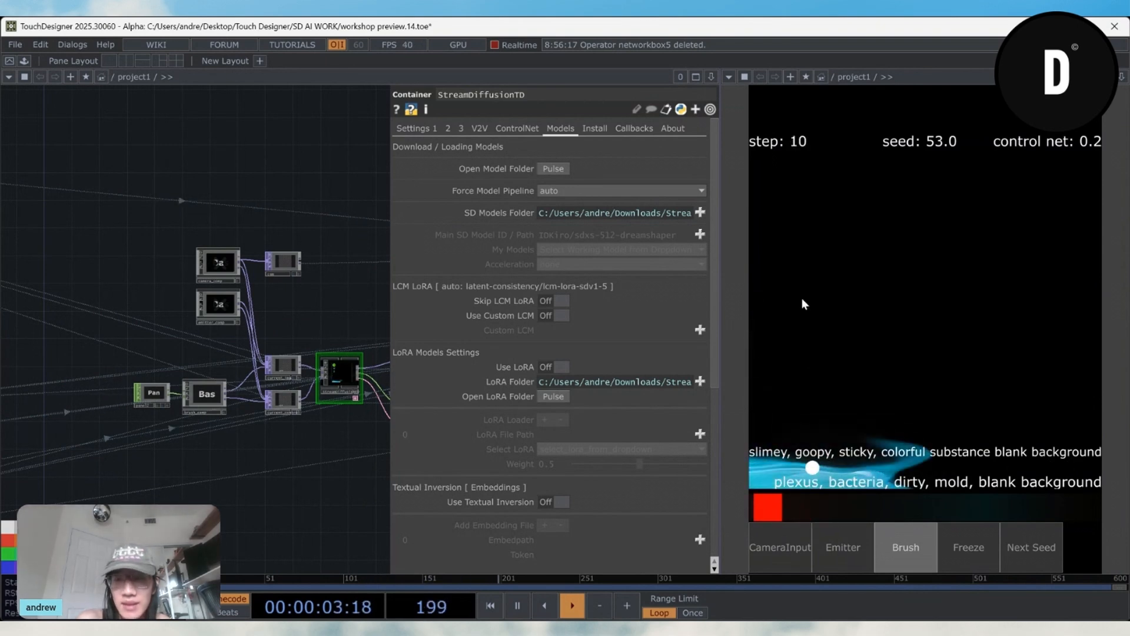
pyautogui.moveTo(789, 234)
pyautogui.mouseDown()
pyautogui.moveTo(1000, 405)
pyautogui.moveTo(1059, 319)
pyautogui.mouseUp()
# Step: Return the color slider to step 5 and paint several diagonal strokes with the slimey and plexus prompts
pyautogui.moveTo(764, 504); pyautogui.dragTo(852, 511)
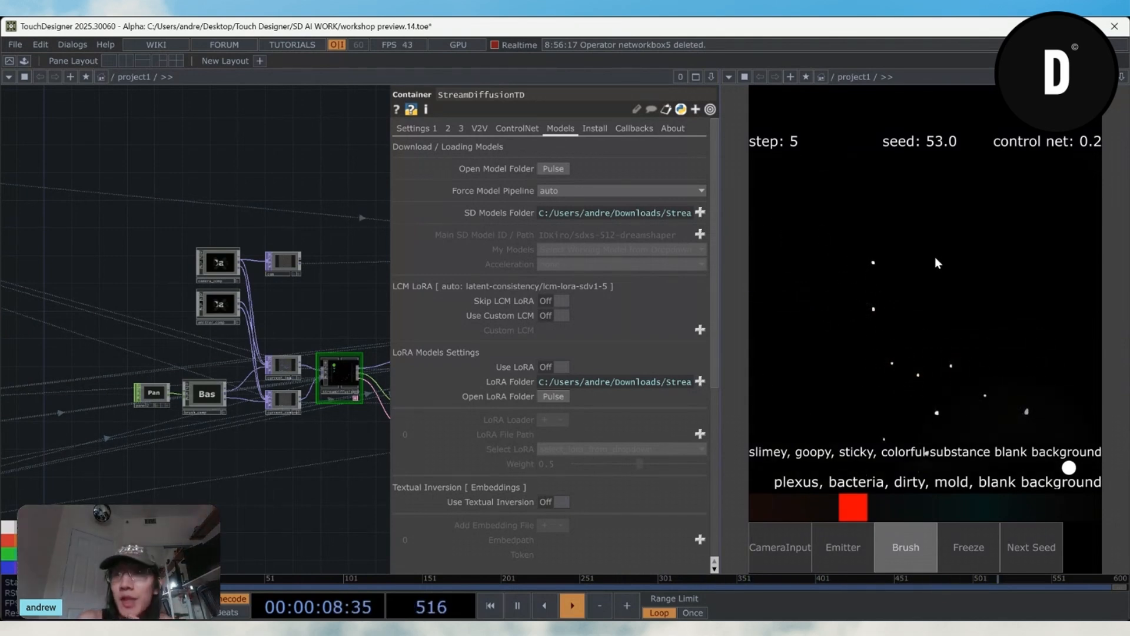
pyautogui.moveTo(936, 253); pyautogui.dragTo(860, 383)
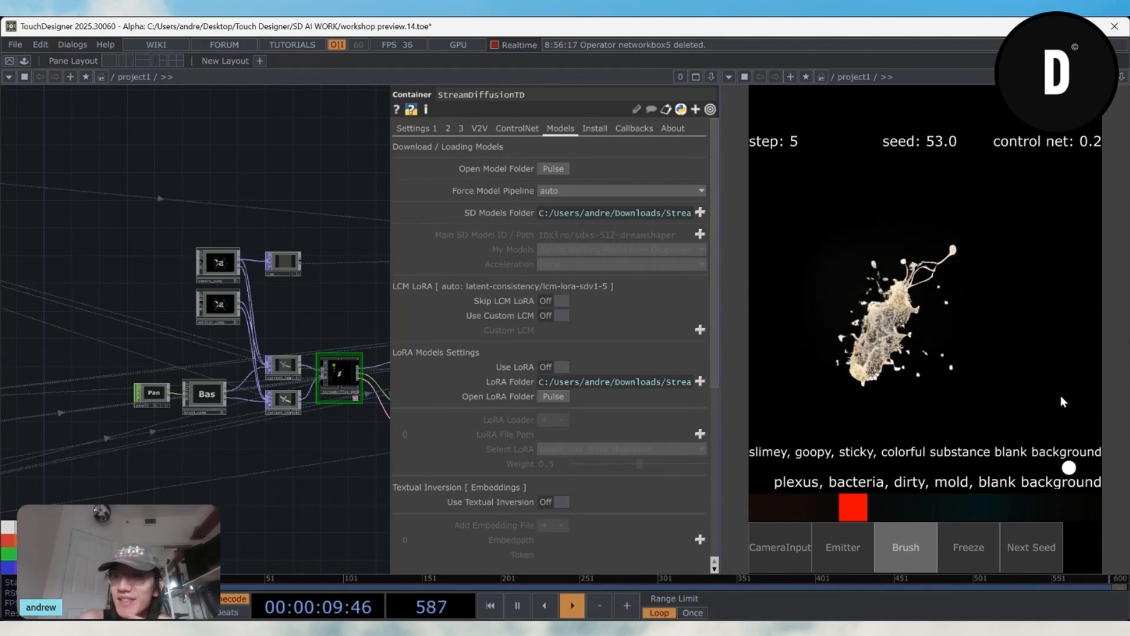
pyautogui.moveTo(1051, 171)
pyautogui.mouseDown()
pyautogui.moveTo(900, 327)
pyautogui.moveTo(787, 398)
pyautogui.moveTo(754, 368)
pyautogui.mouseUp()
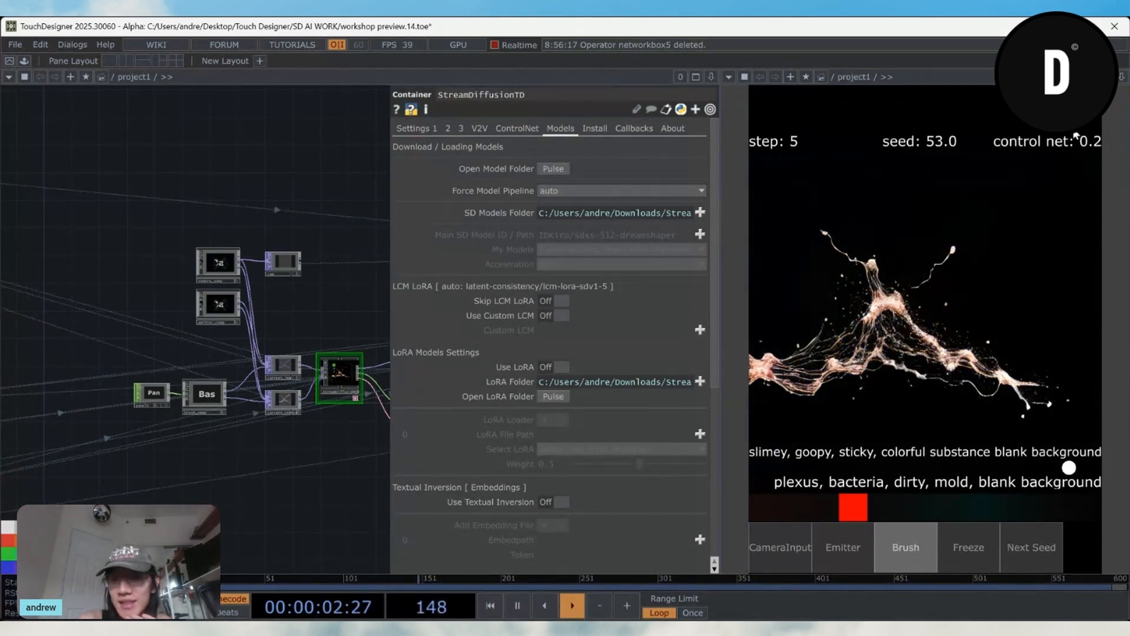
pyautogui.moveTo(933, 203); pyautogui.dragTo(799, 410)
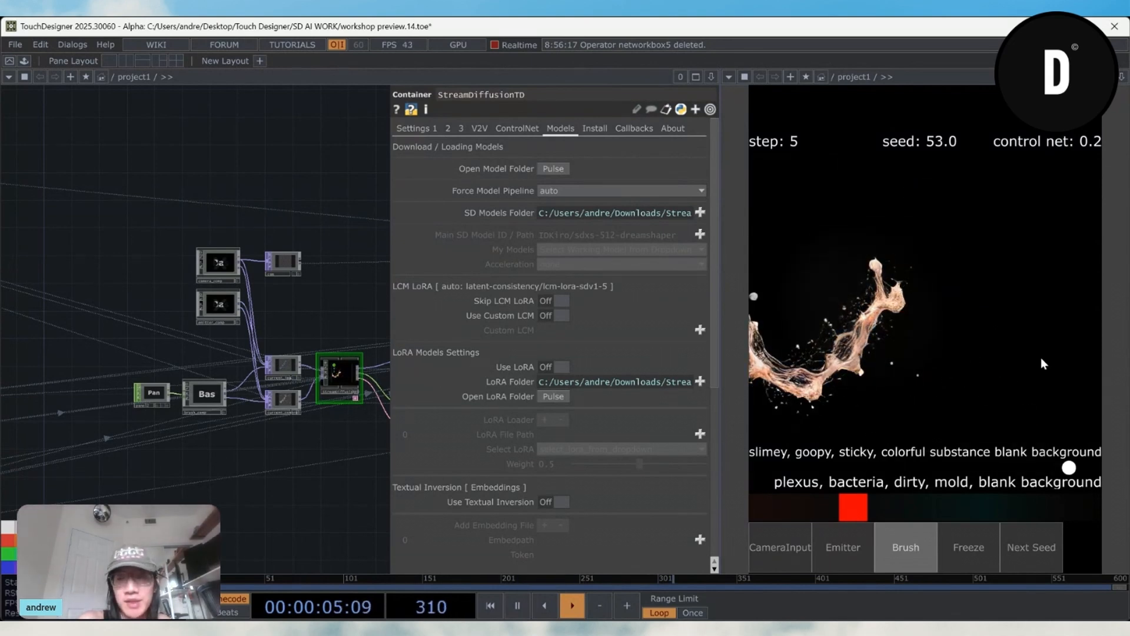
pyautogui.moveTo(1041, 358); pyautogui.dragTo(936, 252)
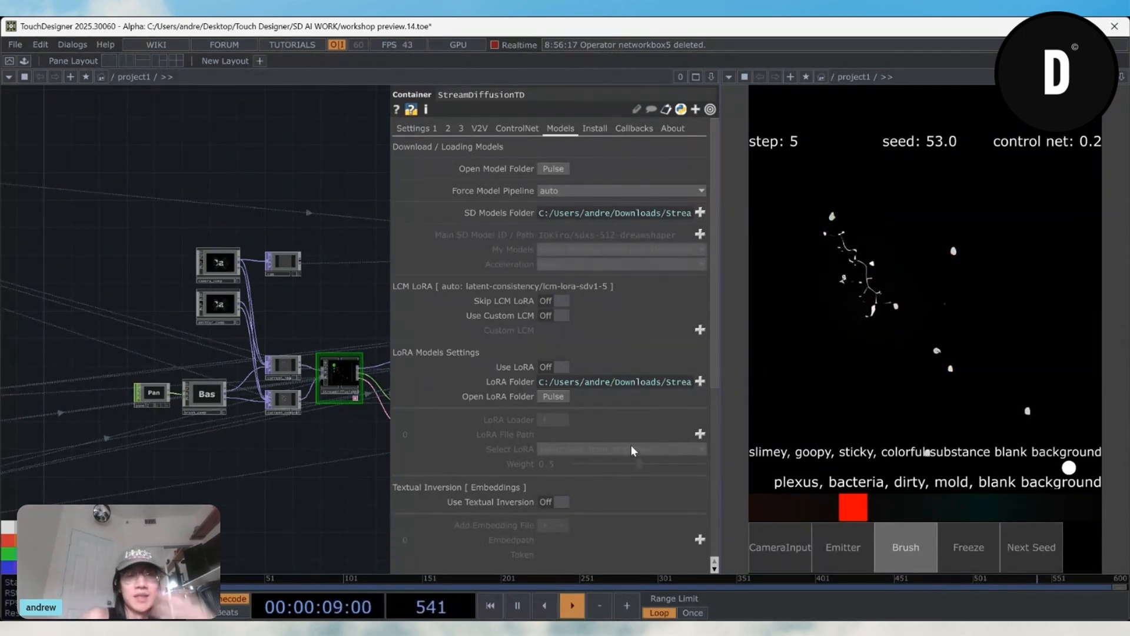
# Step: Blend to the bubbles and mystical nova prompts at step 7 with control net 0.101, then paint strokes and freeze the output
pyautogui.moveTo(233, 471); pyautogui.dragTo(123, 471)
pyautogui.scroll(3, 246, 428)
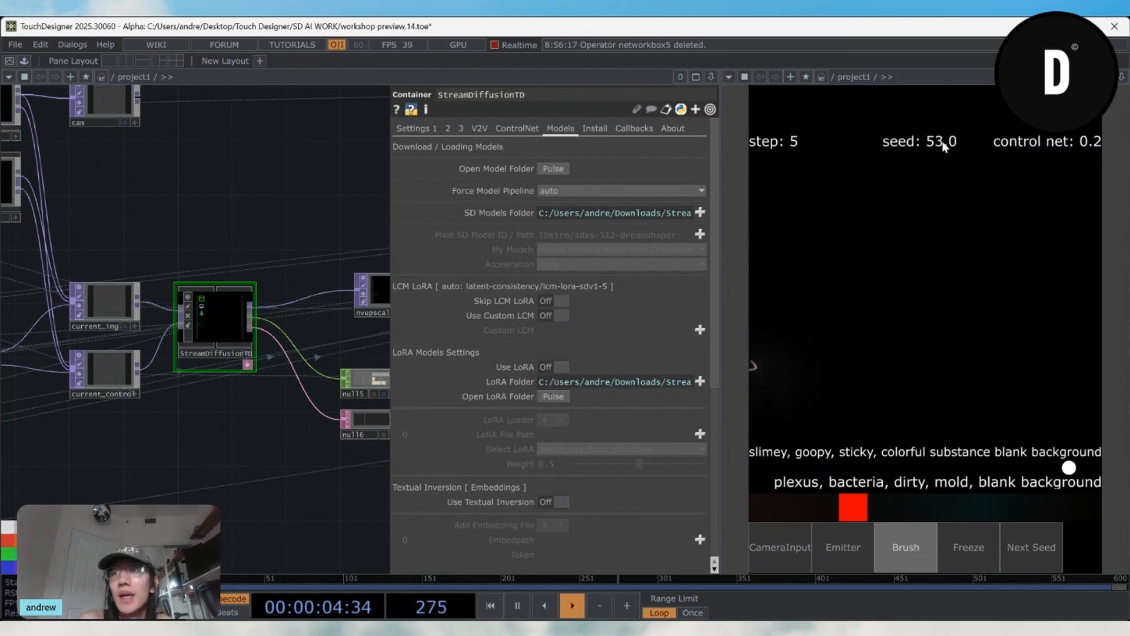
pyautogui.moveTo(861, 502); pyautogui.dragTo(1109, 518)
pyautogui.moveTo(1030, 247)
pyautogui.mouseDown()
pyautogui.moveTo(759, 393)
pyautogui.moveTo(835, 232)
pyautogui.moveTo(1031, 363)
pyautogui.moveTo(903, 223)
pyautogui.moveTo(1051, 236)
pyautogui.moveTo(970, 251)
pyautogui.mouseUp()
pyautogui.click(970, 546)
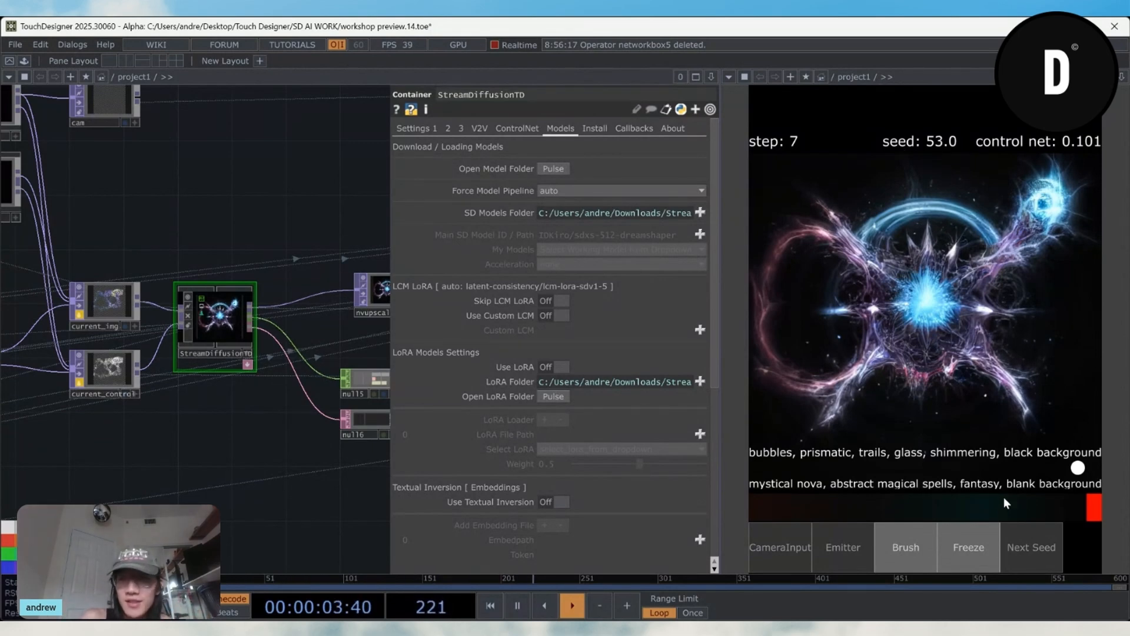
# Step: Advance the seed of the frozen image repeatedly up to 62 to generate new variations
pyautogui.click(1019, 536)
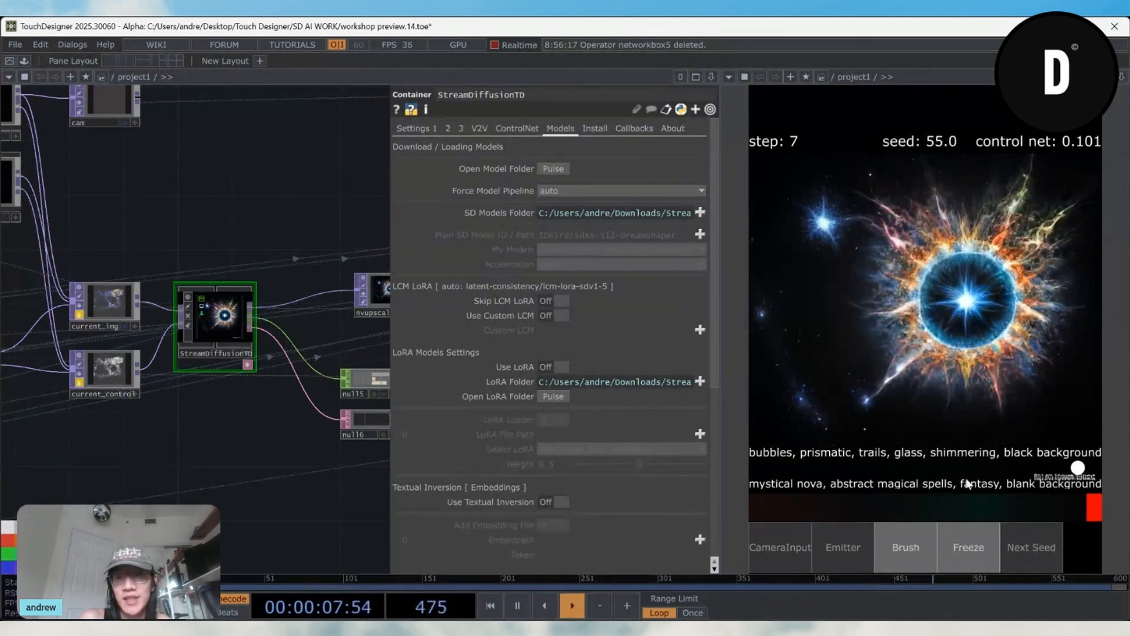
pyautogui.click(1018, 552)
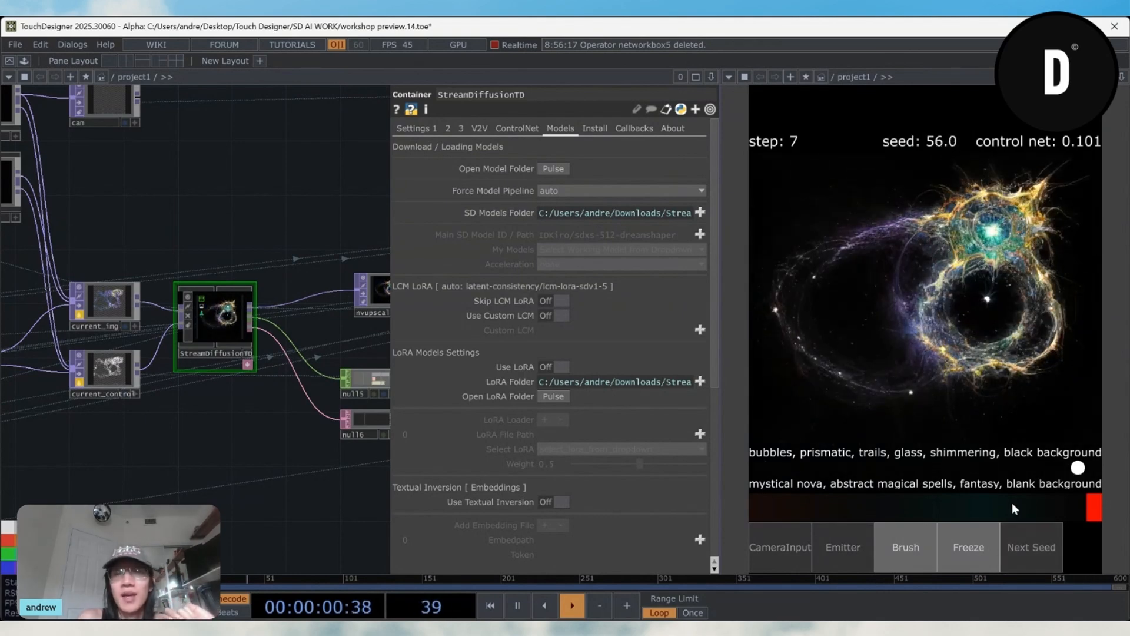
pyautogui.click(1022, 555)
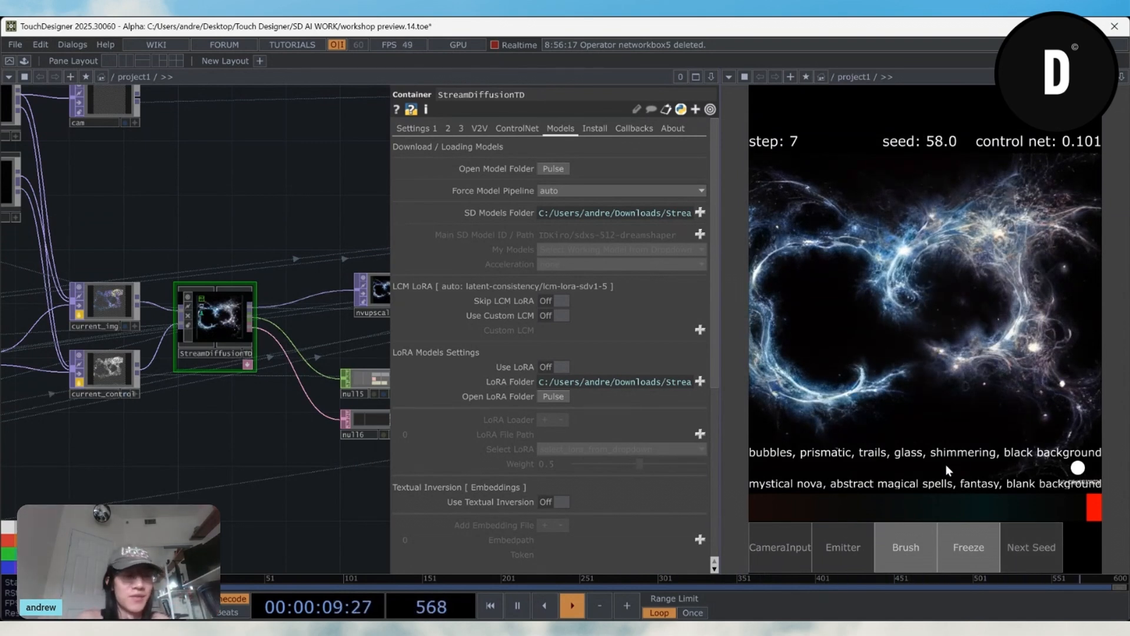
pyautogui.click(1022, 546)
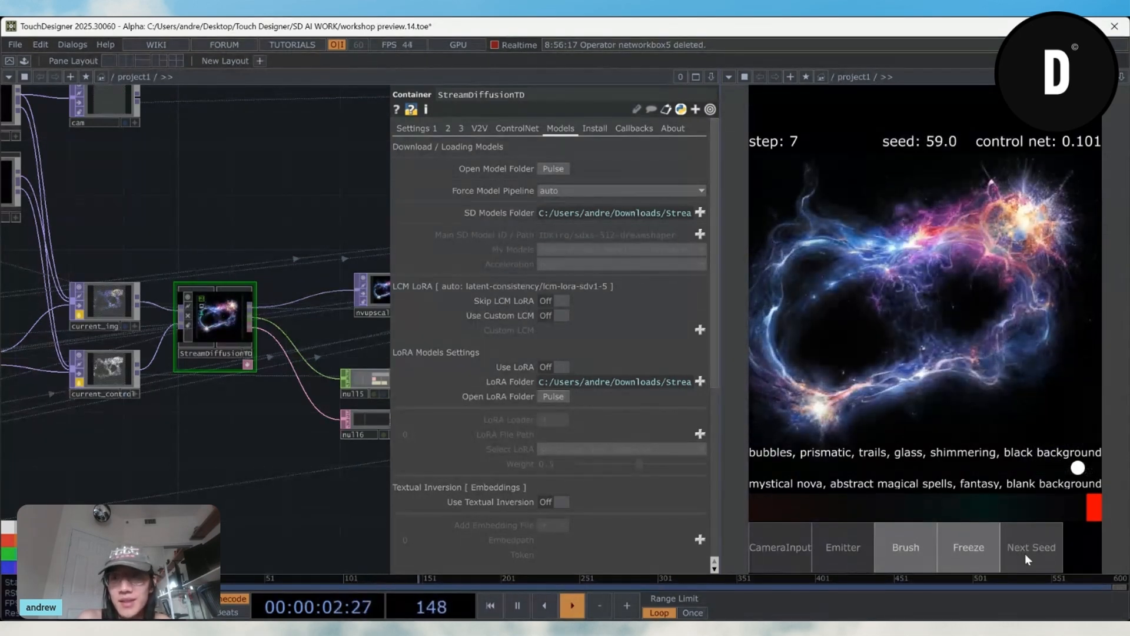
pyautogui.click(1025, 551)
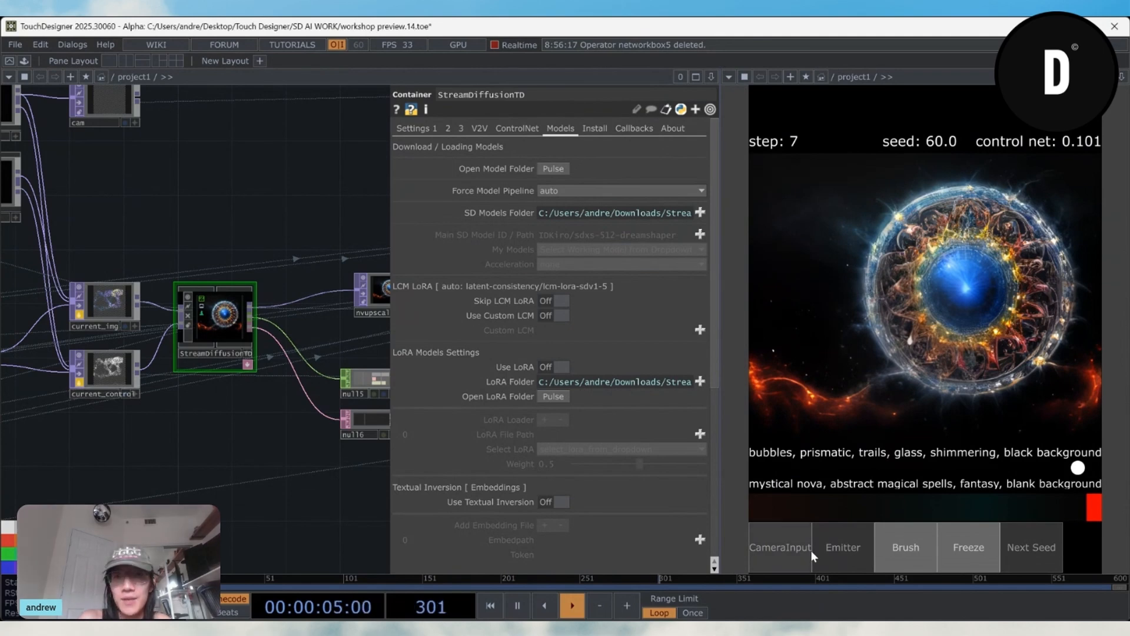
pyautogui.click(1022, 561)
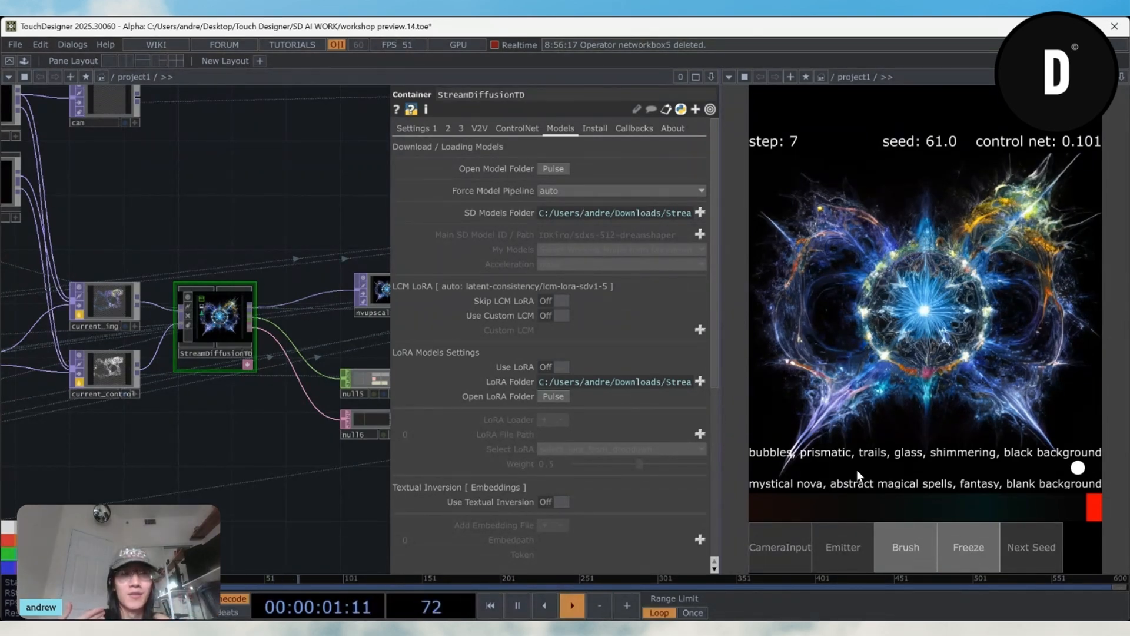
pyautogui.click(1043, 550)
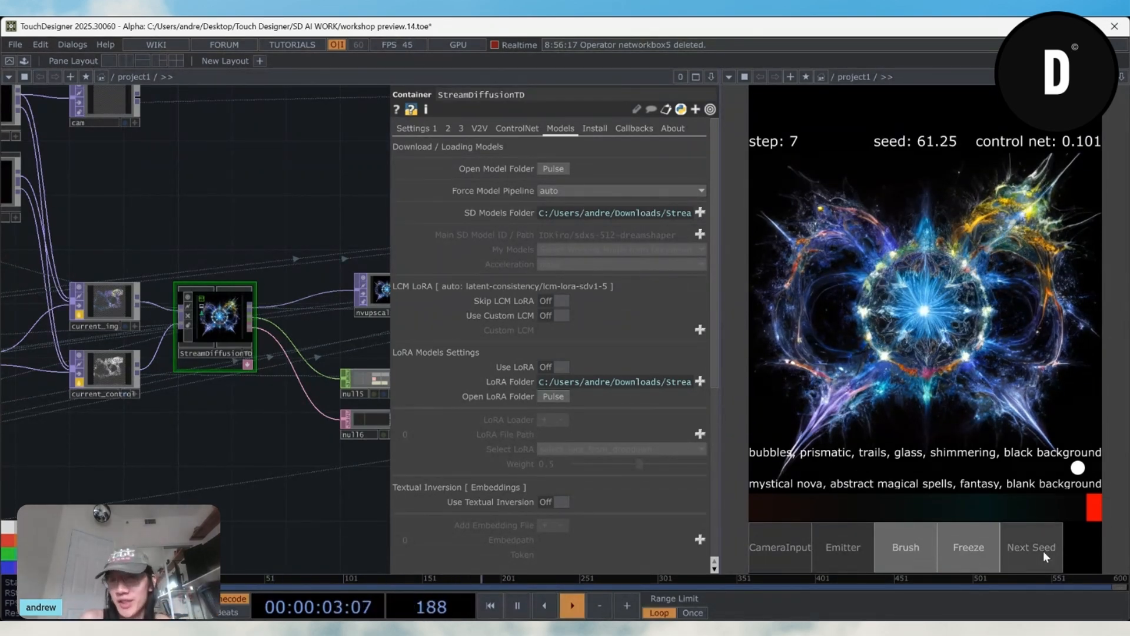
# Step: Unfreeze the output and paint new strokes with the mystical nova prompt at seed 62
pyautogui.click(979, 557)
pyautogui.moveTo(826, 278)
pyautogui.mouseDown()
pyautogui.moveTo(1096, 295)
pyautogui.moveTo(954, 262)
pyautogui.moveTo(769, 356)
pyautogui.mouseUp()
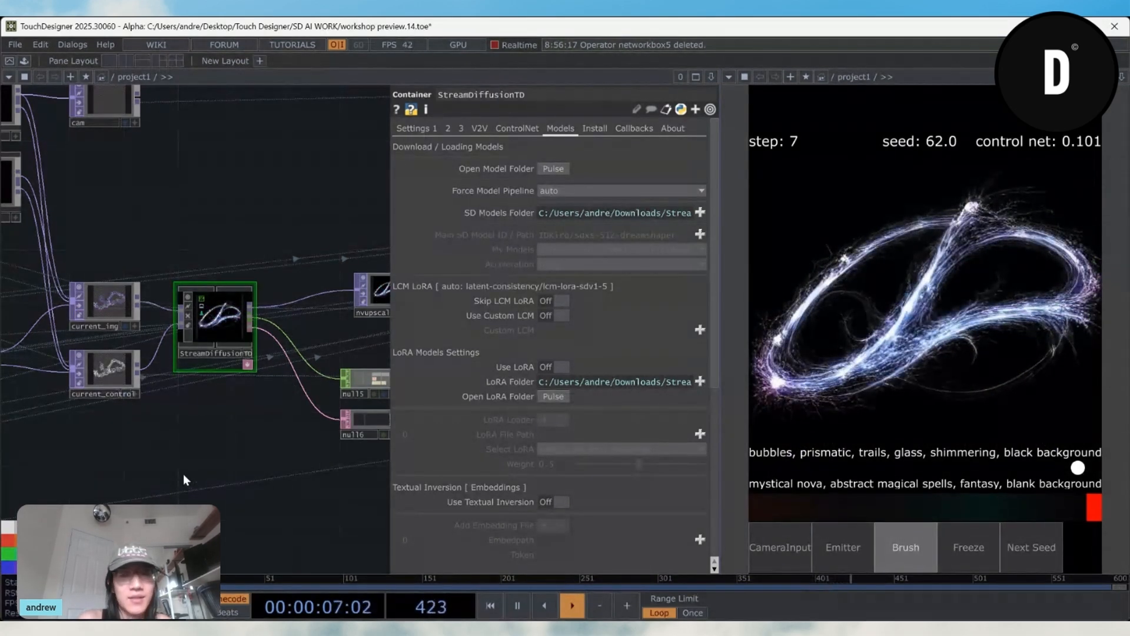
pyautogui.moveTo(814, 208)
pyautogui.mouseDown()
pyautogui.moveTo(990, 387)
pyautogui.moveTo(989, 290)
pyautogui.moveTo(843, 407)
pyautogui.moveTo(838, 356)
pyautogui.mouseUp()
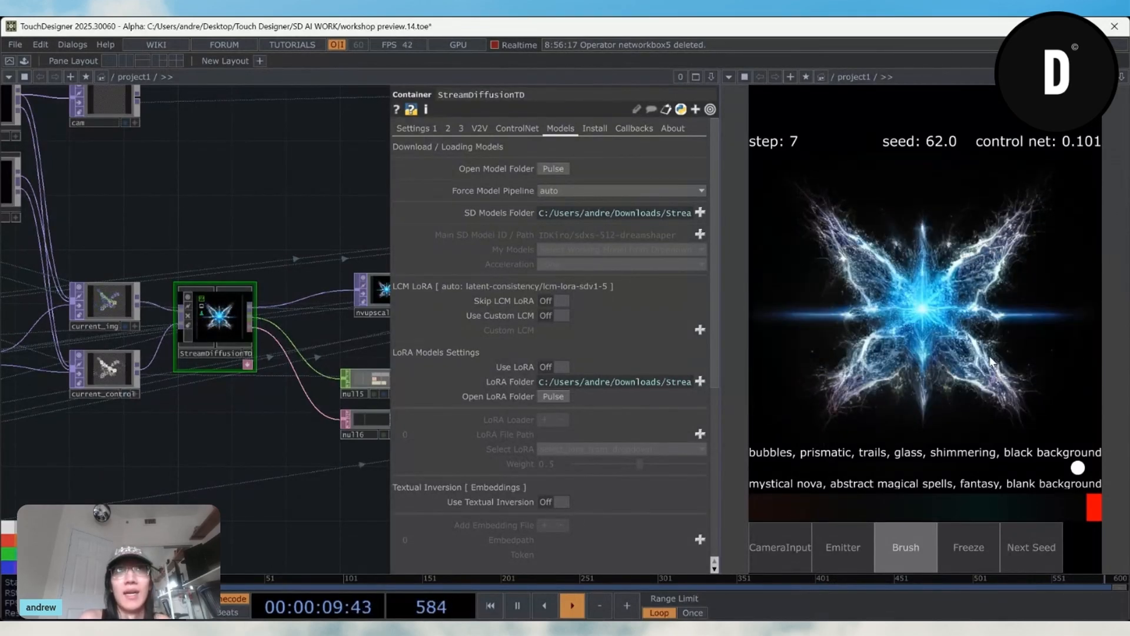
pyautogui.moveTo(1051, 365)
pyautogui.mouseDown()
pyautogui.moveTo(1055, 234)
pyautogui.moveTo(834, 397)
pyautogui.moveTo(807, 244)
pyautogui.moveTo(984, 433)
pyautogui.mouseUp()
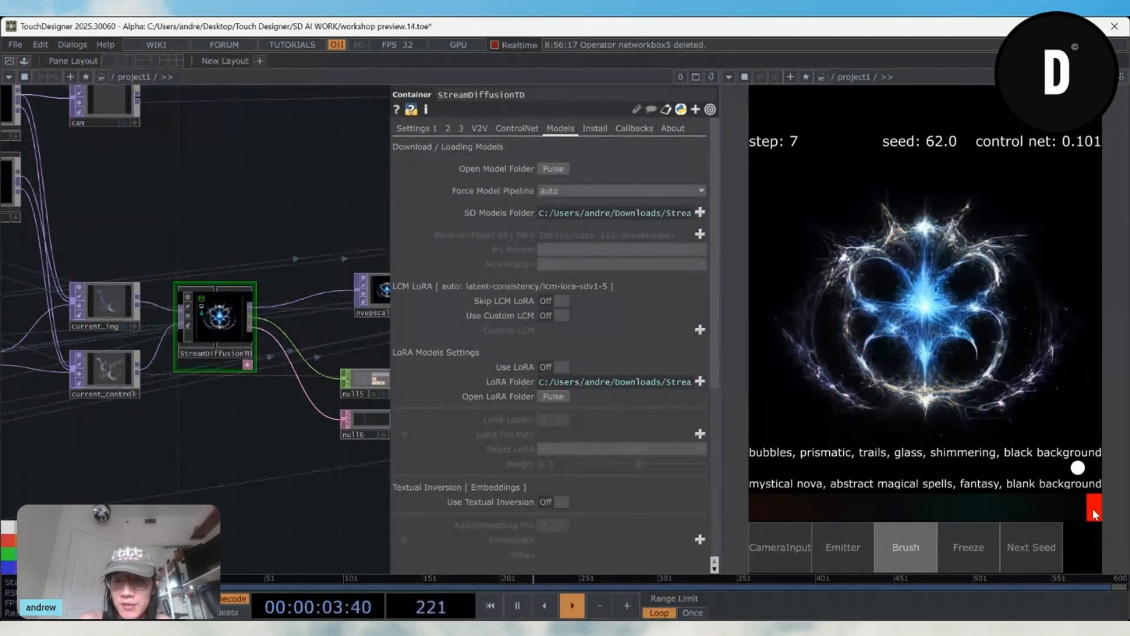
# Step: Move the color slider to the slimey and plexus prompts at step 6 and hide the StreamDiffusionTD parameters
pyautogui.moveTo(1047, 515); pyautogui.dragTo(836, 514)
pyautogui.moveTo(255, 458); pyautogui.dragTo(271, 422)
pyautogui.scroll(-3, 170, 518)
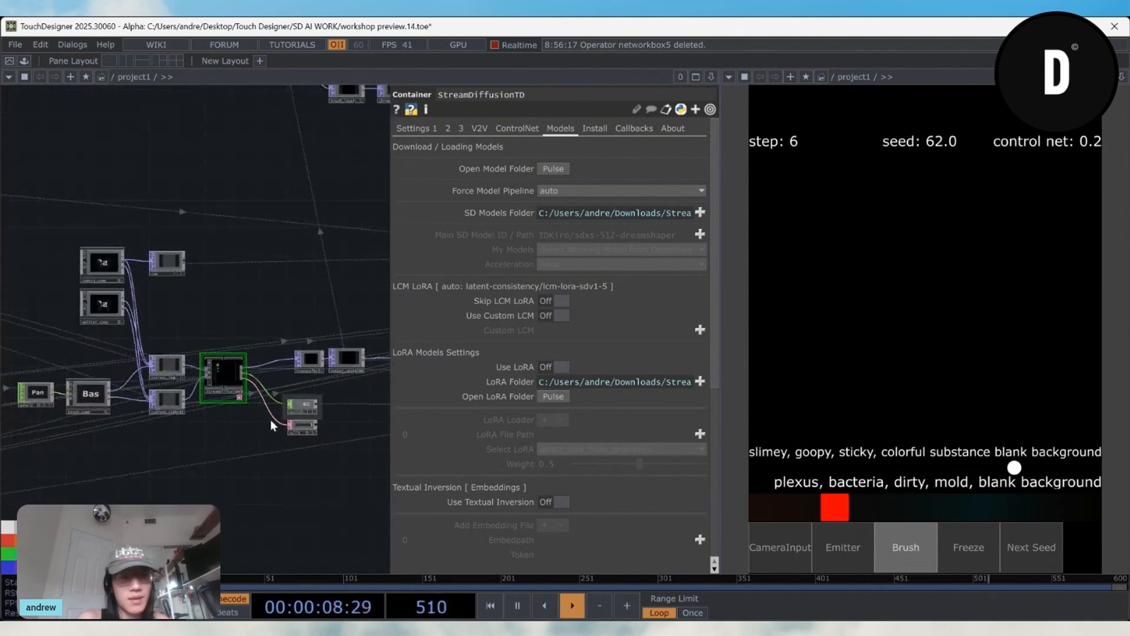
pyautogui.press('p')
# Step: Bring the camera, emitter and brush components feeding StreamDiffusionTD into view and paint strokes at step 6
pyautogui.moveTo(180, 461); pyautogui.dragTo(508, 412)
pyautogui.scroll(3, 407, 430)
pyautogui.moveTo(416, 391); pyautogui.dragTo(383, 469)
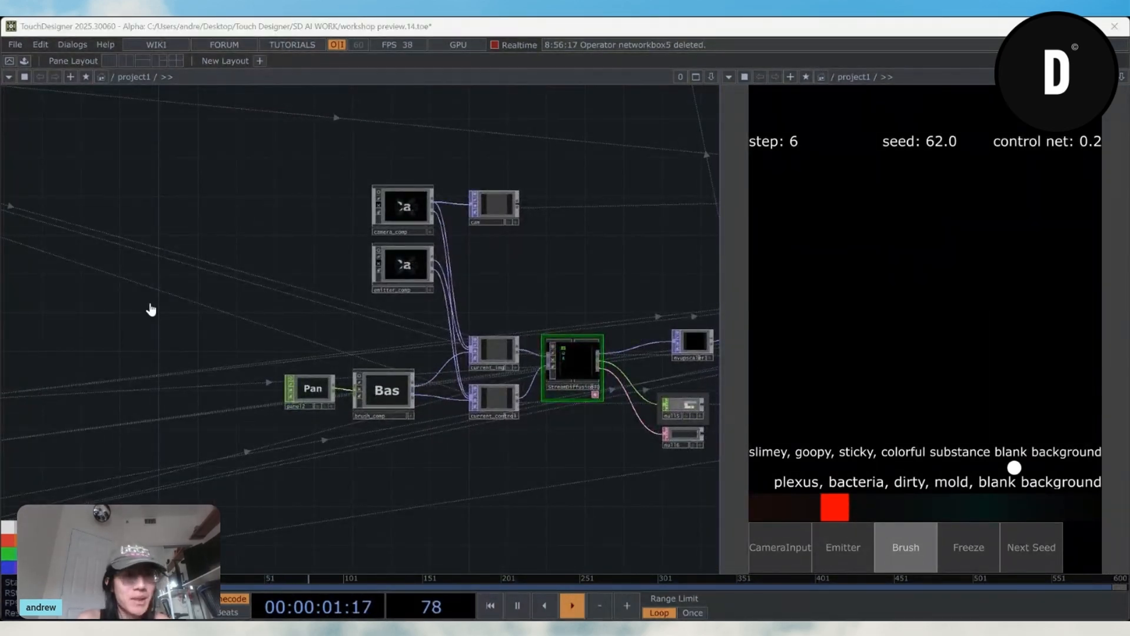
pyautogui.moveTo(384, 448); pyautogui.dragTo(352, 350)
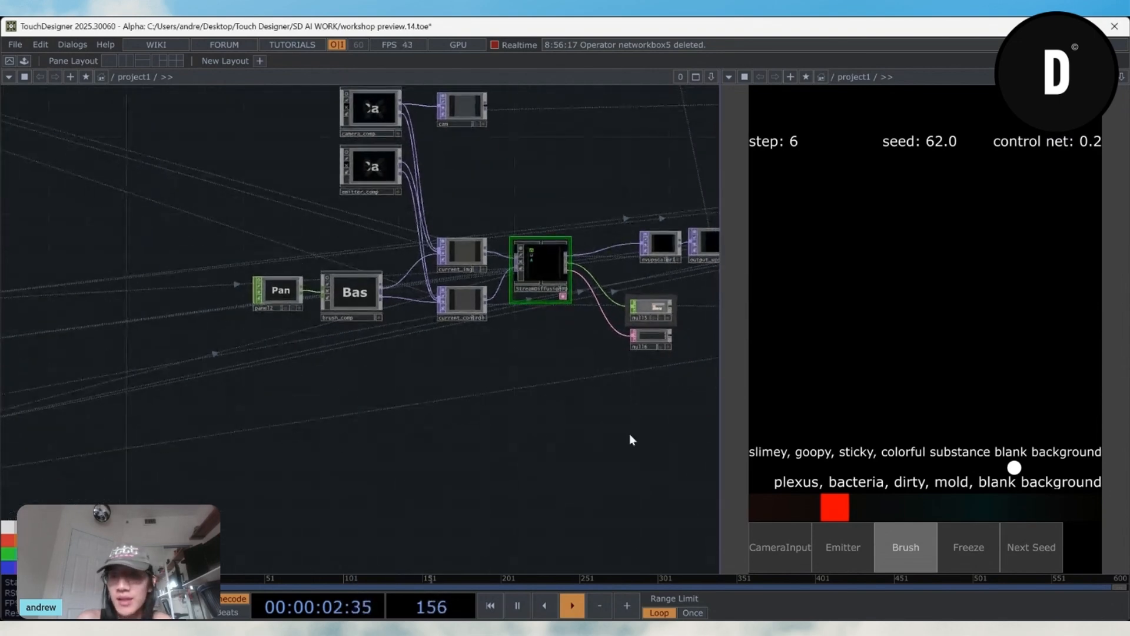
pyautogui.moveTo(982, 348)
pyautogui.mouseDown()
pyautogui.moveTo(973, 262)
pyautogui.moveTo(1016, 239)
pyautogui.mouseUp()
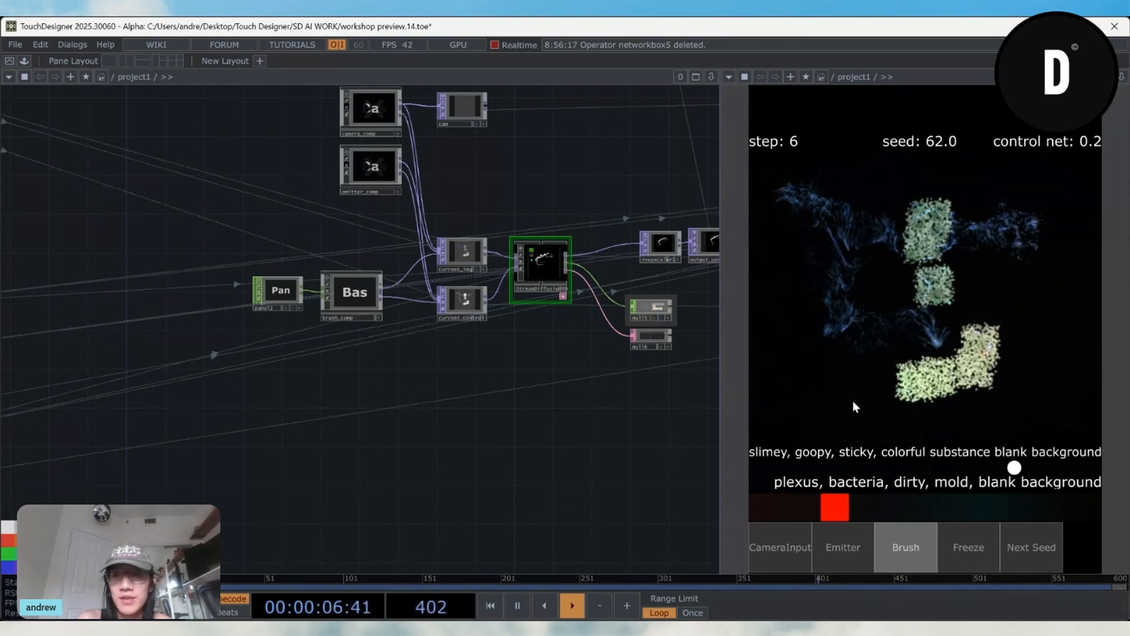
# Step: Select the brush_comp component and enter its internal network
pyautogui.scroll(2, 371, 352)
pyautogui.click(354, 335)
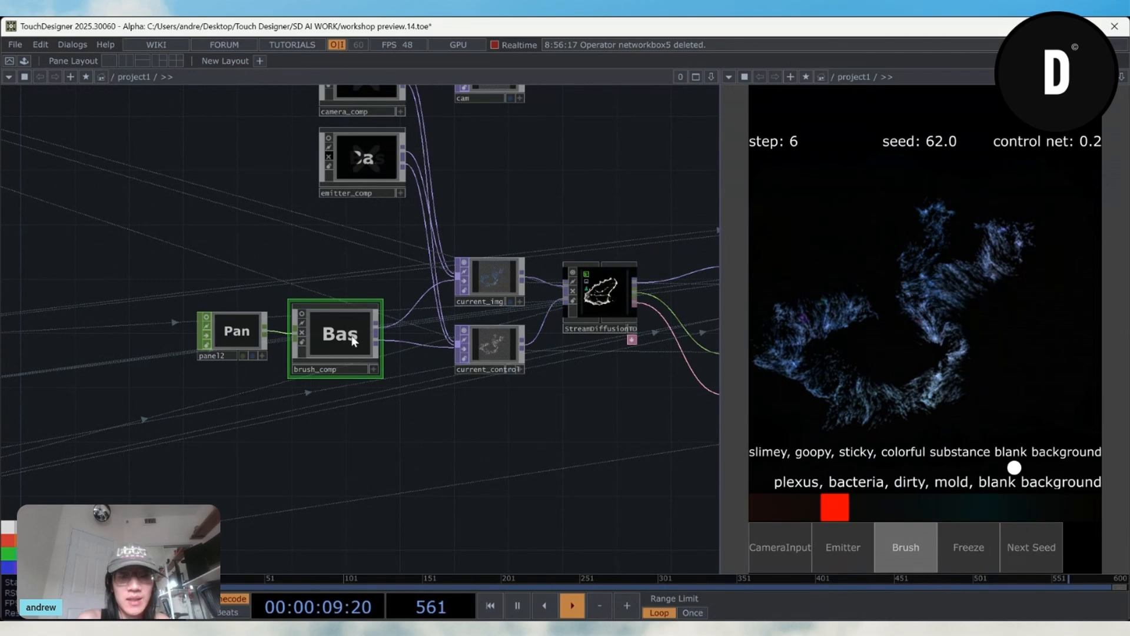
pyautogui.press('i')
pyautogui.scroll(2, 206, 412)
pyautogui.press('u')
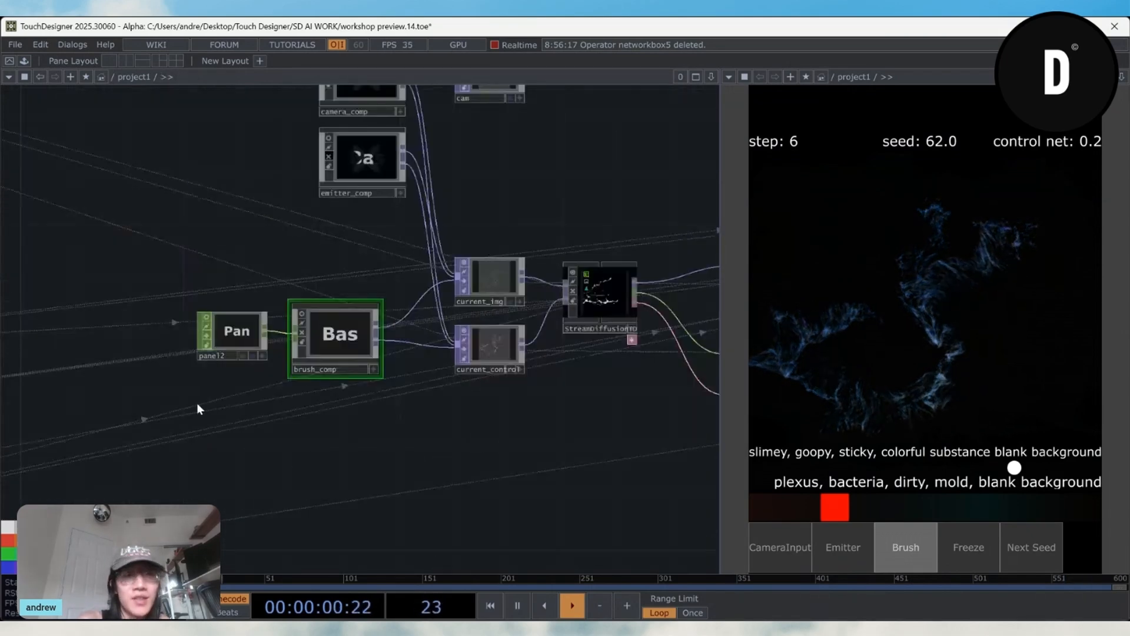
pyautogui.press('i')
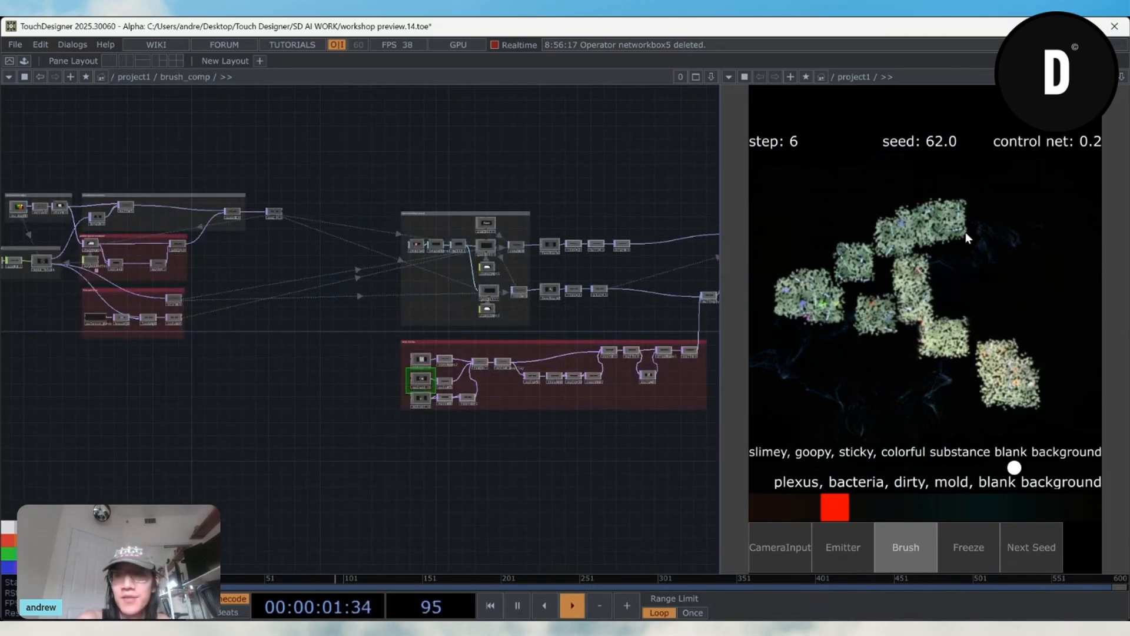
# Step: Examine the particle system origin group with its uv_map1, noise1 and start operators inside brush_comp
pyautogui.moveTo(271, 406); pyautogui.dragTo(490, 436)
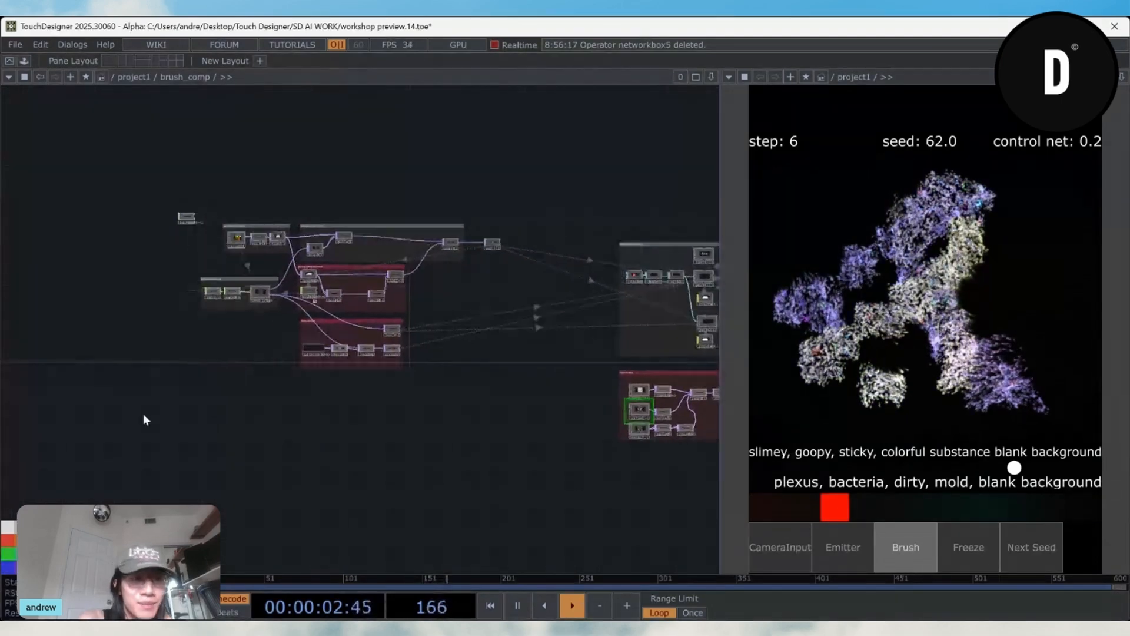
pyautogui.scroll(2, 232, 406)
pyautogui.moveTo(232, 405); pyautogui.dragTo(236, 531)
pyautogui.scroll(6, 177, 275)
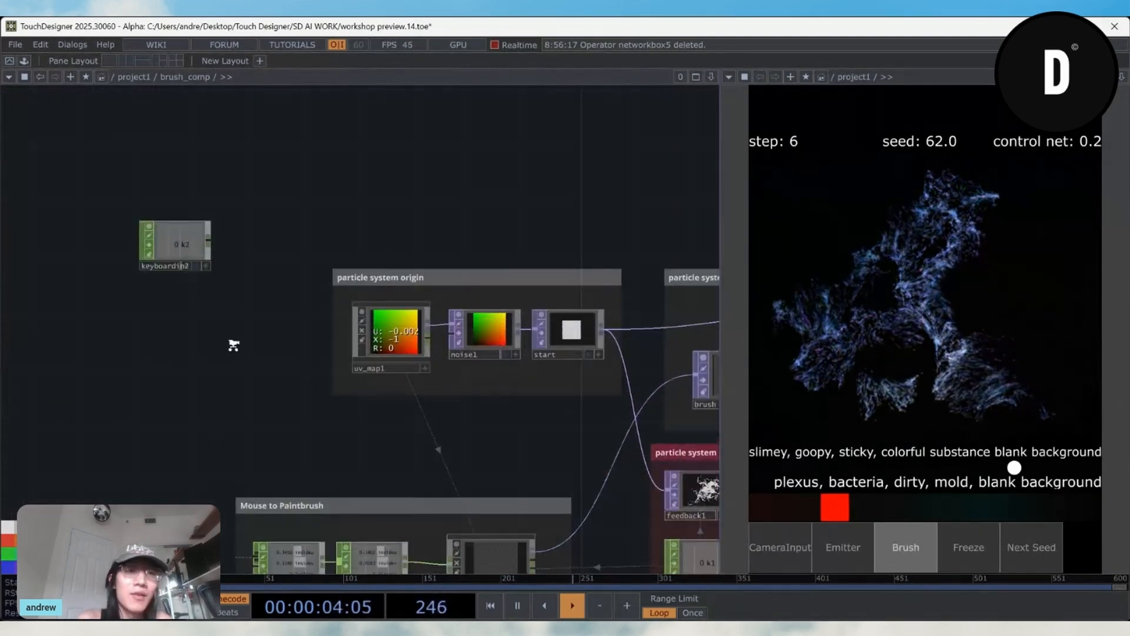
pyautogui.moveTo(142, 378); pyautogui.dragTo(21, 378)
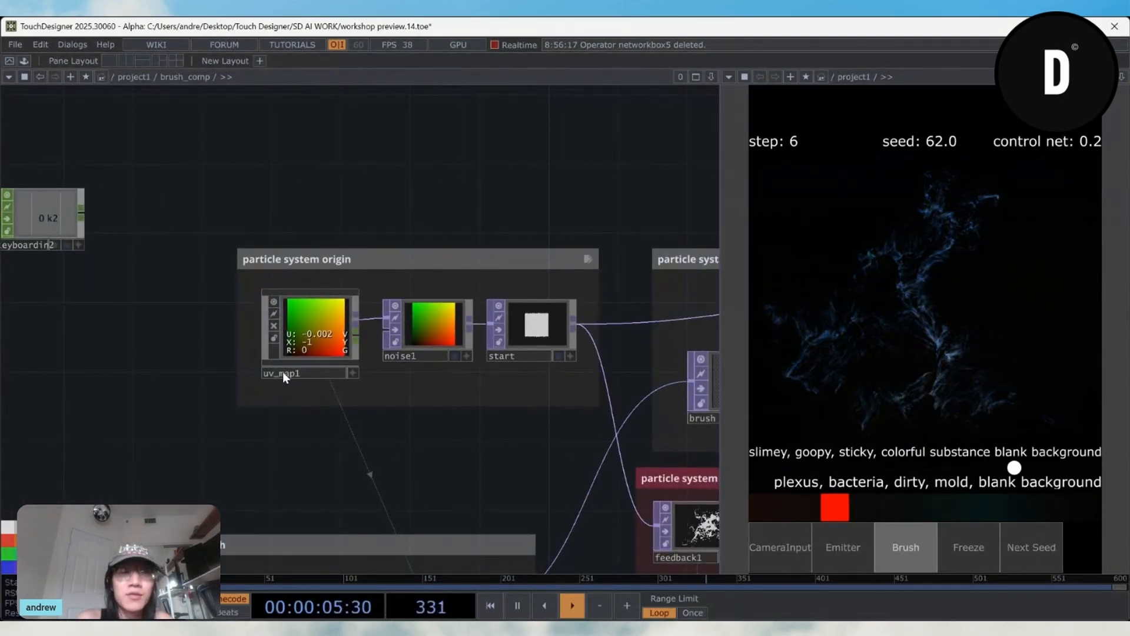
pyautogui.scroll(-8, 405, 374)
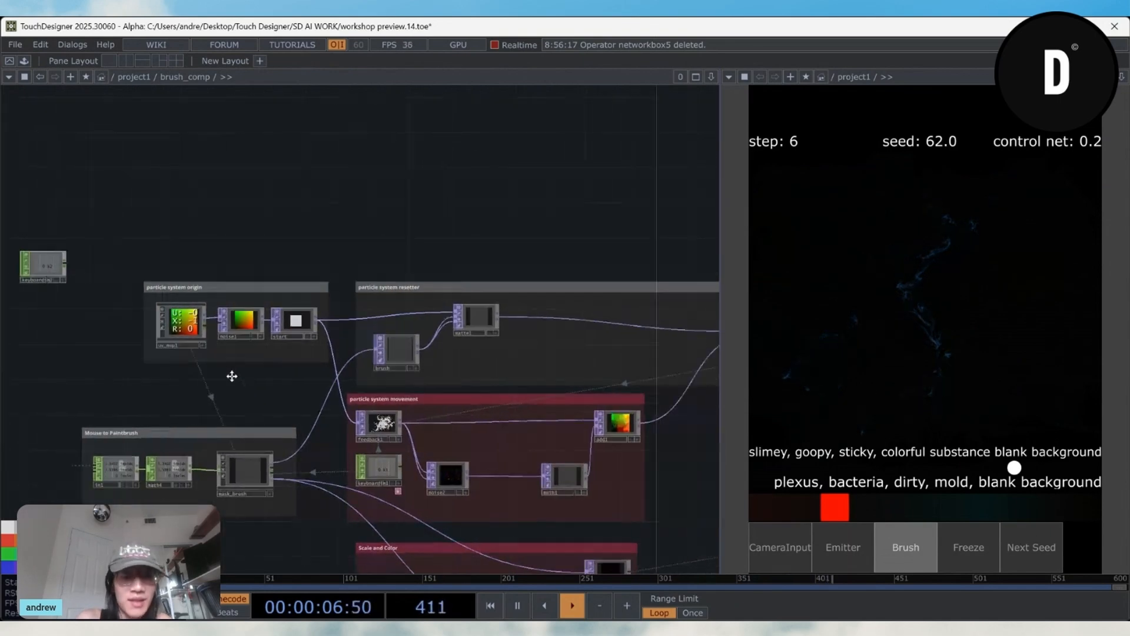
# Step: Paint crossing strokes on the canvas and select the start operator in the particle system origin group
pyautogui.moveTo(891, 333)
pyautogui.mouseDown()
pyautogui.moveTo(969, 358)
pyautogui.moveTo(1082, 238)
pyautogui.moveTo(1059, 330)
pyautogui.moveTo(768, 391)
pyautogui.mouseUp()
pyautogui.scroll(8, 143, 313)
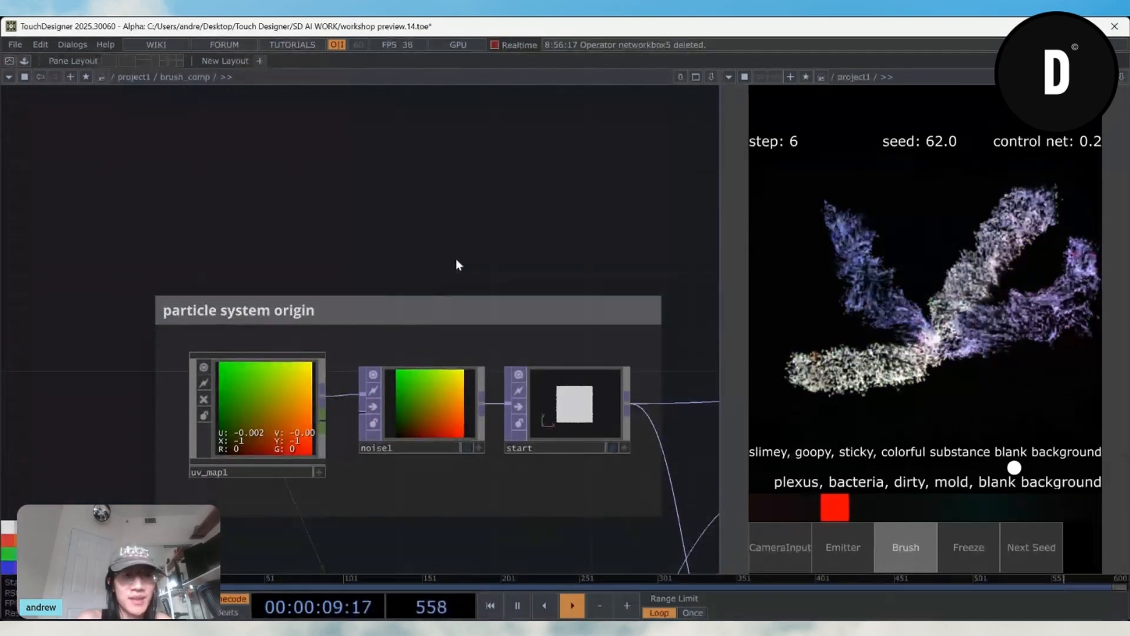
pyautogui.moveTo(456, 261); pyautogui.dragTo(268, 186)
pyautogui.click(399, 321)
pyautogui.scroll(-4, 376, 338)
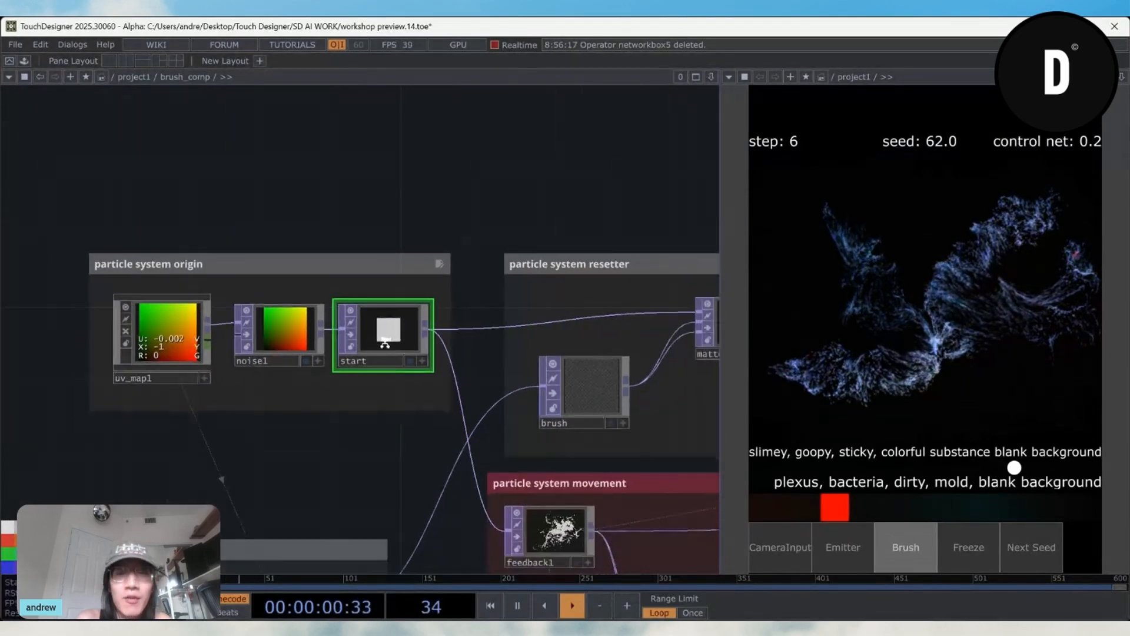
# Step: Bring the particle system movement group into view and paint crossing strokes on the canvas
pyautogui.moveTo(537, 225); pyautogui.dragTo(392, 169)
pyautogui.scroll(3, 486, 477)
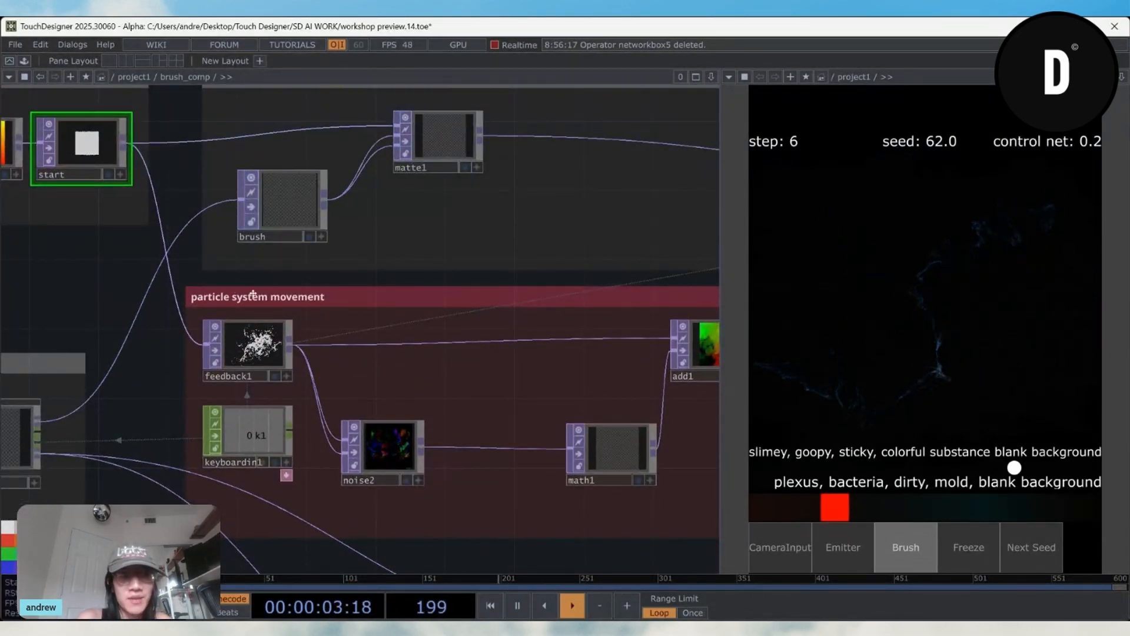
pyautogui.moveTo(452, 407); pyautogui.dragTo(351, 367)
pyautogui.moveTo(838, 232)
pyautogui.mouseDown()
pyautogui.moveTo(902, 354)
pyautogui.moveTo(1057, 293)
pyautogui.mouseUp()
pyautogui.moveTo(1041, 214); pyautogui.dragTo(820, 403)
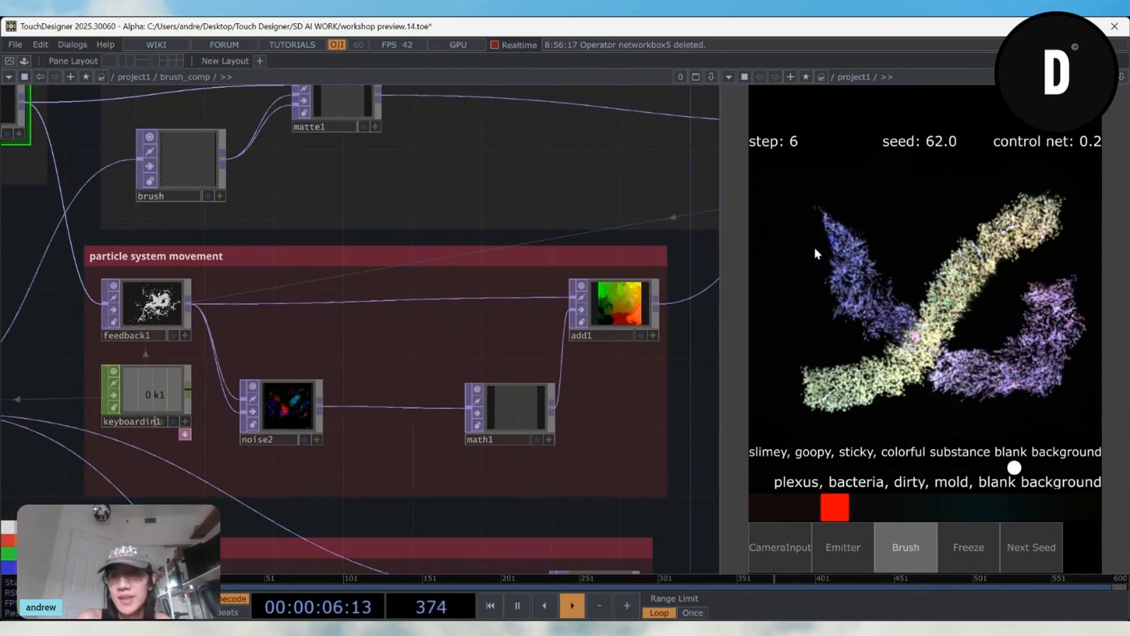
pyautogui.moveTo(814, 227); pyautogui.dragTo(998, 326)
pyautogui.scroll(-2, 353, 350)
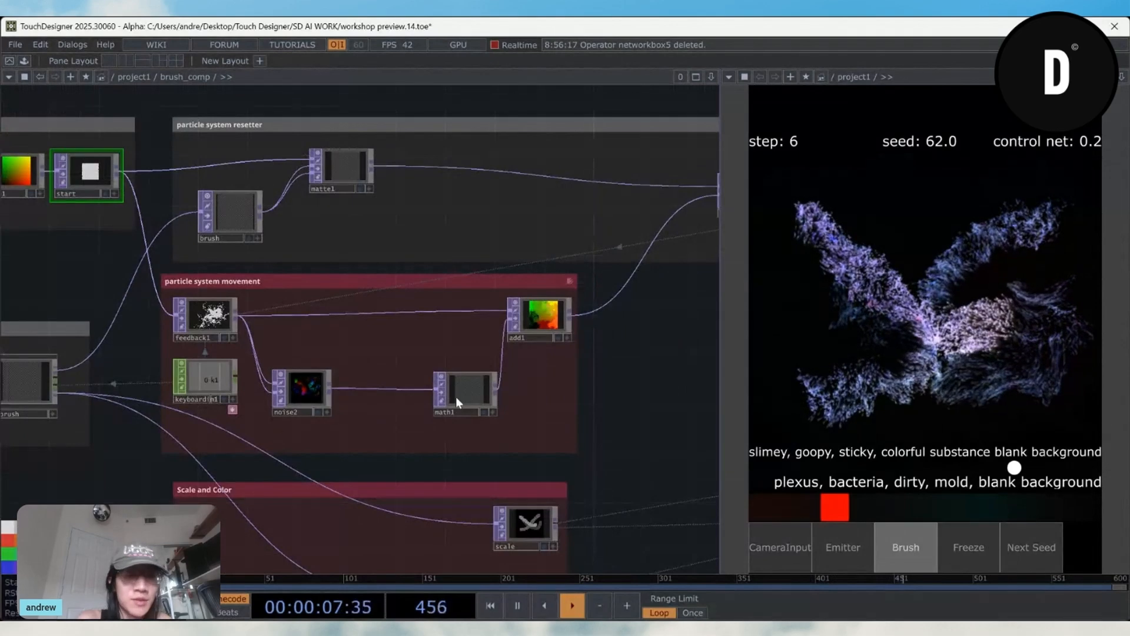
# Step: Select the noise2 operator in the particle system movement group and paint a curved stroke on the canvas
pyautogui.click(301, 411)
pyautogui.scroll(4, 295, 398)
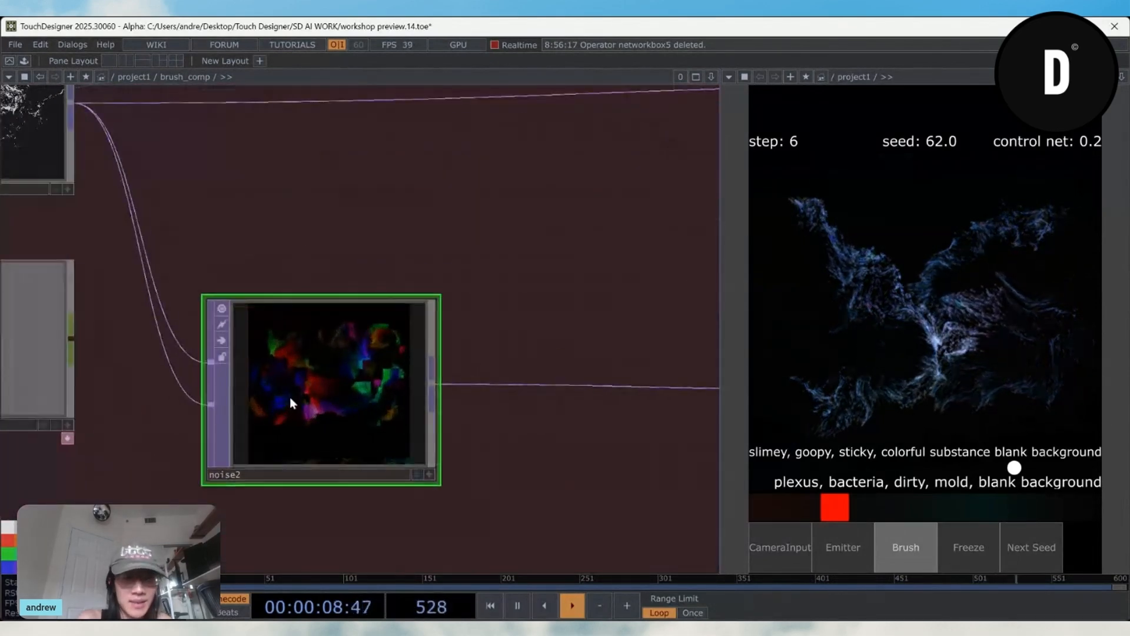
pyautogui.scroll(-2, 353, 400)
pyautogui.scroll(-2, 389, 393)
pyautogui.moveTo(482, 329); pyautogui.dragTo(360, 333)
pyautogui.scroll(2, 361, 376)
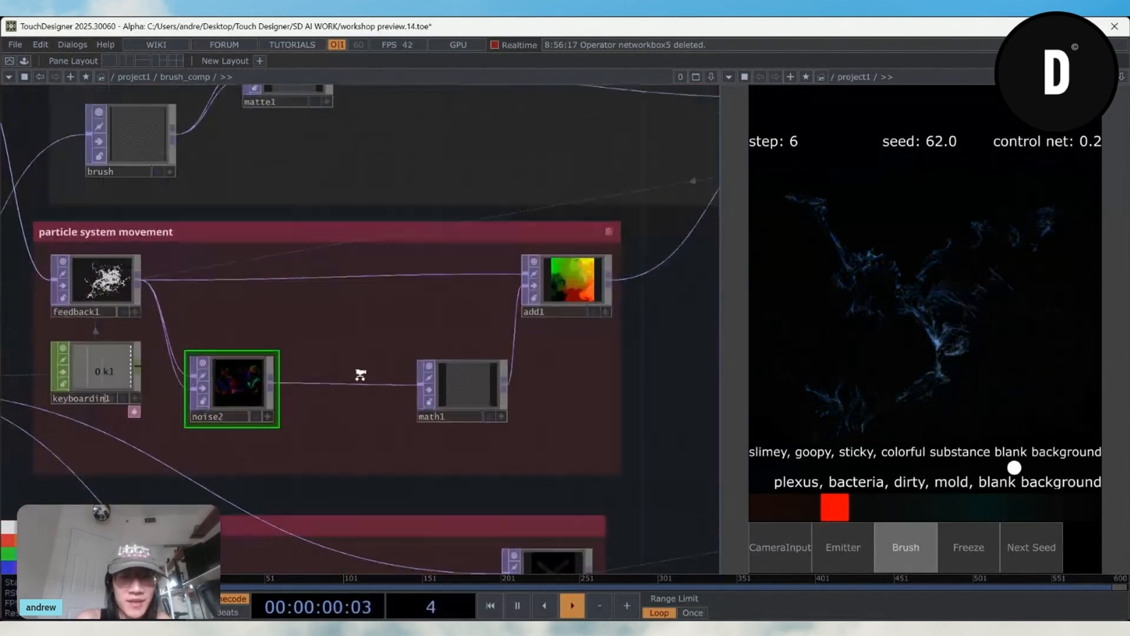
pyautogui.moveTo(759, 289)
pyautogui.mouseDown()
pyautogui.moveTo(959, 374)
pyautogui.moveTo(930, 304)
pyautogui.mouseUp()
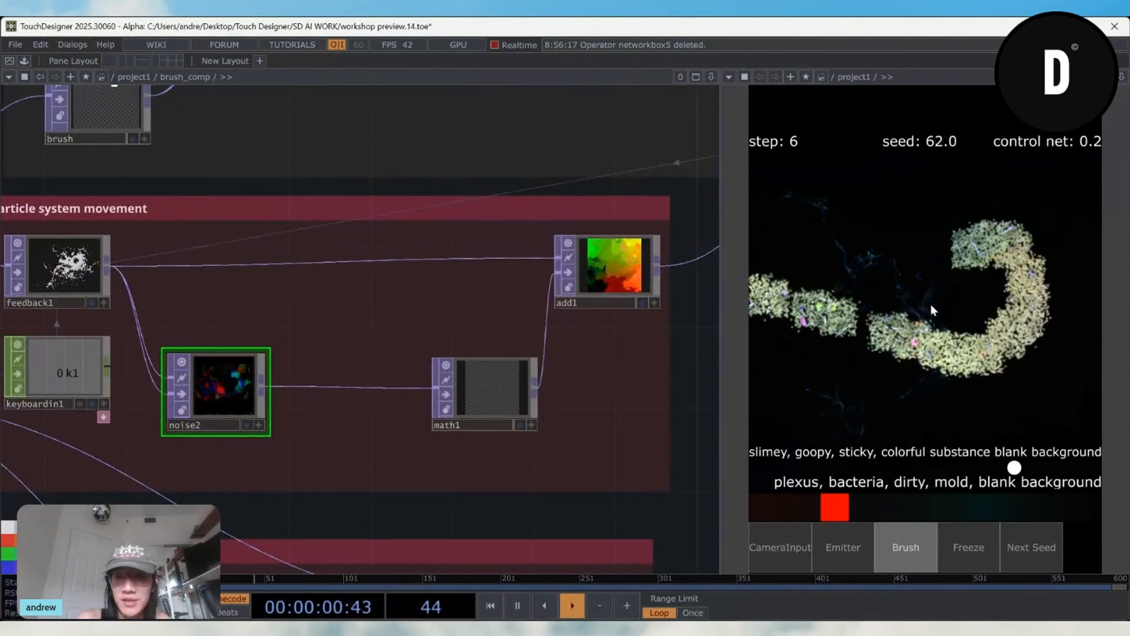
# Step: Show the noise2 operator's parameters, set its Seed to 2118 and raise its Amplitude to 2
pyautogui.click(486, 377)
pyautogui.click(221, 390)
pyautogui.press('p')
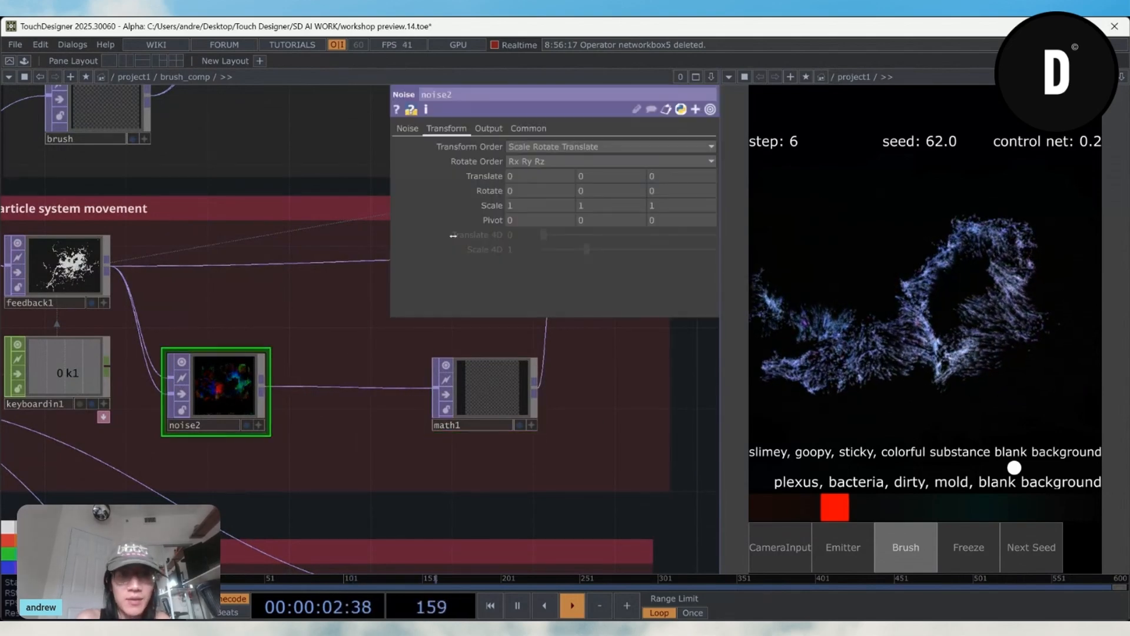
pyautogui.moveTo(544, 161); pyautogui.dragTo(580, 161)
pyautogui.moveTo(585, 264); pyautogui.dragTo(745, 284)
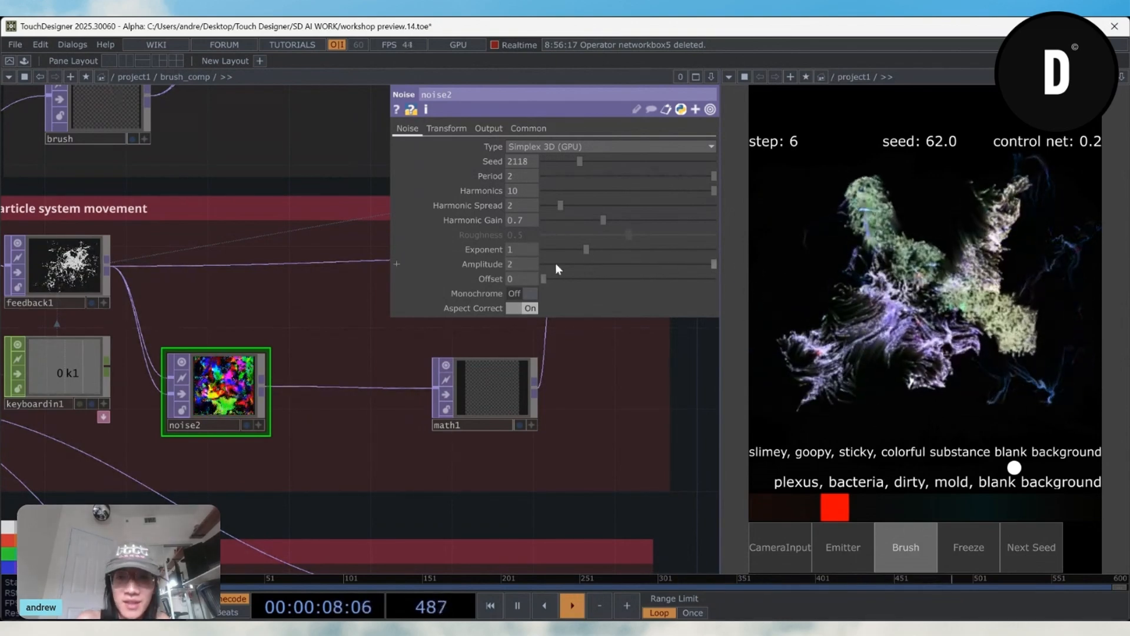
# Step: Set noise2's Amplitude to 0.5 and paint a spiral stroke on the canvas
pyautogui.click(641, 264)
pyautogui.moveTo(534, 264); pyautogui.dragTo(412, 279)
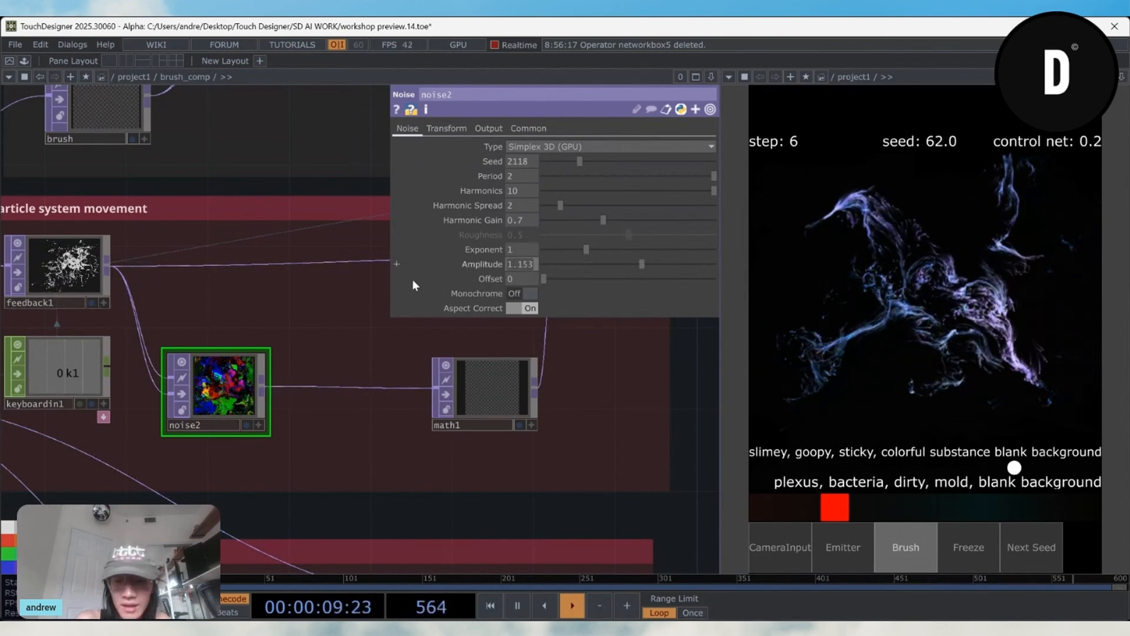
pyautogui.write('0.5')
pyautogui.press('Return')
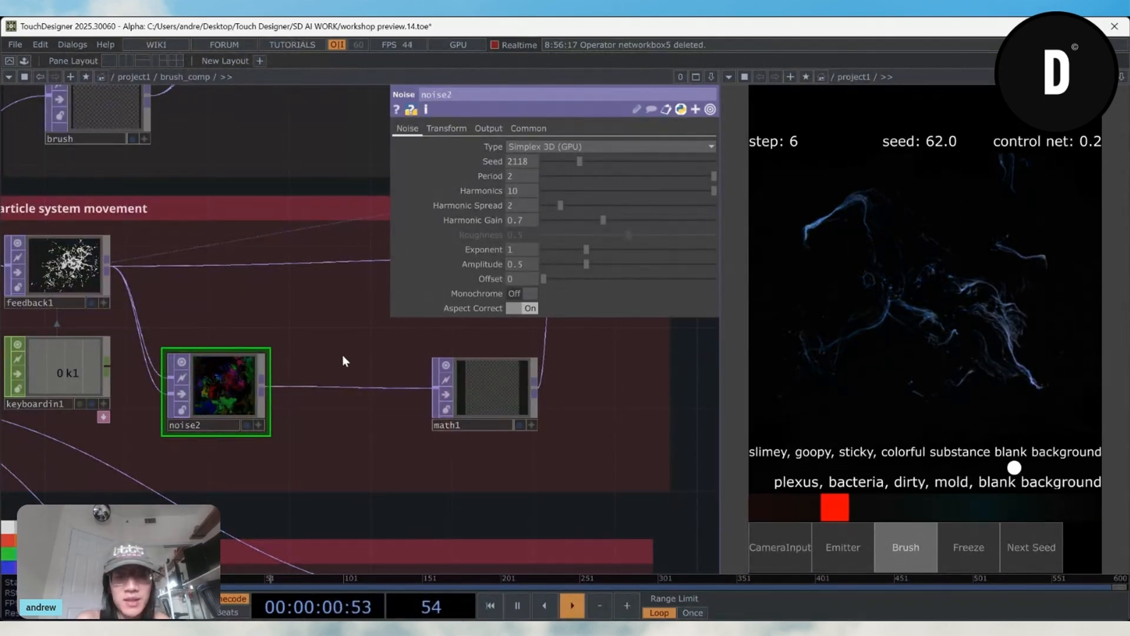
pyautogui.moveTo(845, 206)
pyautogui.mouseDown()
pyautogui.moveTo(824, 312)
pyautogui.moveTo(988, 253)
pyautogui.moveTo(926, 303)
pyautogui.mouseUp()
# Step: Examine the start and feedback1 operators and noise2's color pattern in the particle system movement group
pyautogui.scroll(-3, 180, 256)
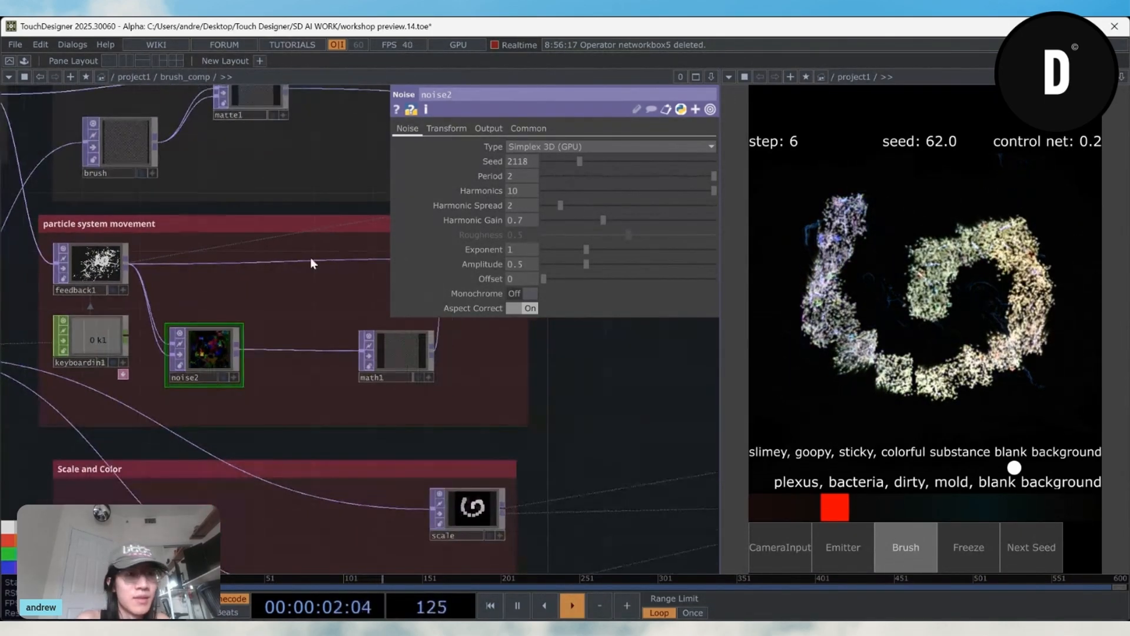
pyautogui.moveTo(310, 258); pyautogui.dragTo(498, 429)
pyautogui.scroll(6, 118, 263)
pyautogui.scroll(-5, 192, 300)
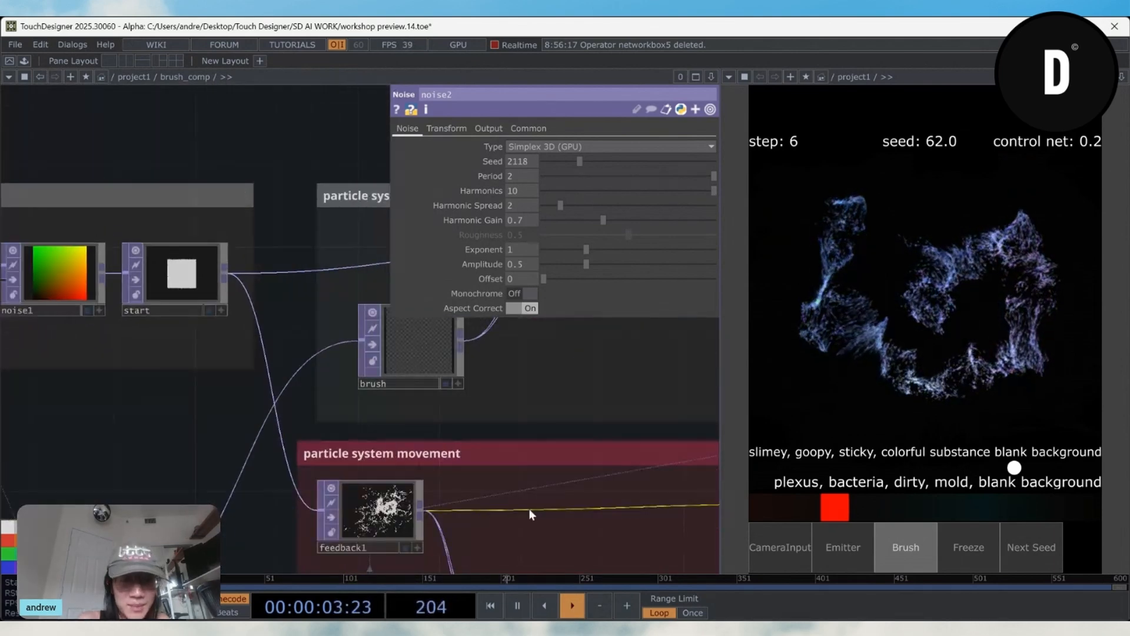
pyautogui.moveTo(529, 508); pyautogui.dragTo(386, 348)
pyautogui.scroll(5, 423, 462)
pyautogui.scroll(2, 323, 484)
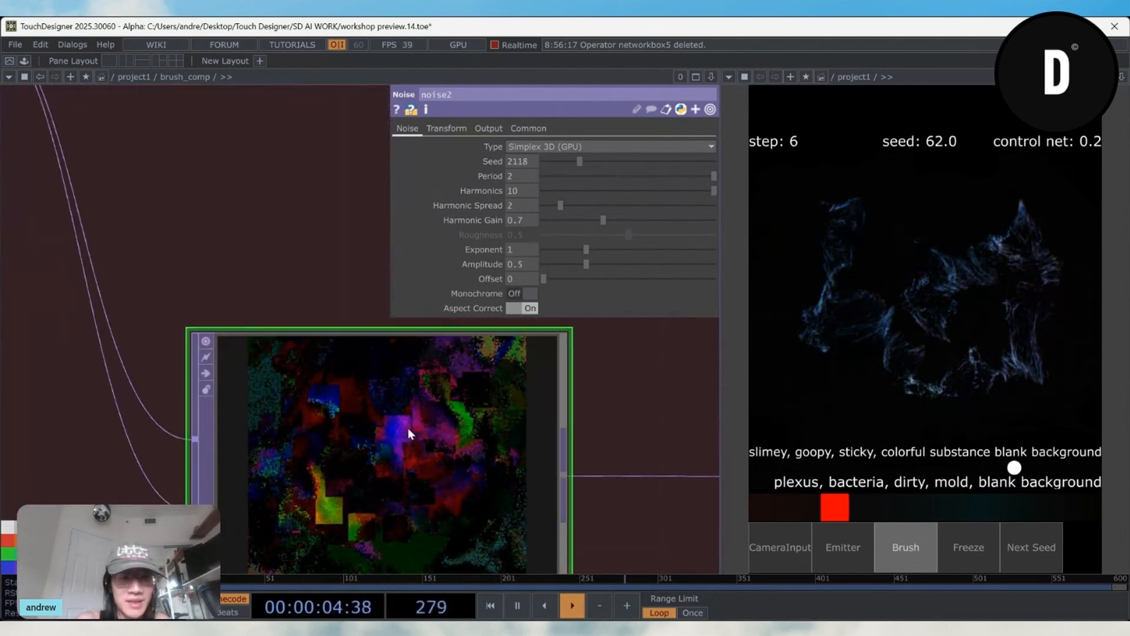
pyautogui.scroll(-5, 330, 395)
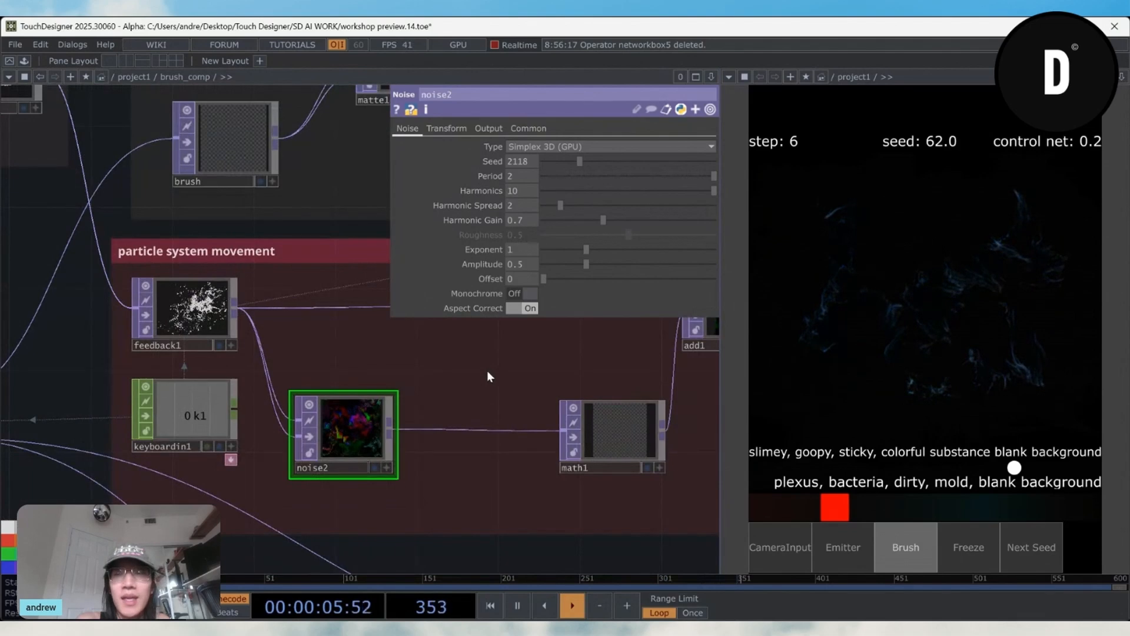
# Step: Paint crossing strokes on the canvas and bring the particle system resetter group into view
pyautogui.scroll(1, 647, 347)
pyautogui.moveTo(855, 282)
pyautogui.mouseDown()
pyautogui.moveTo(1049, 348)
pyautogui.moveTo(1063, 277)
pyautogui.moveTo(971, 259)
pyautogui.moveTo(805, 379)
pyautogui.mouseUp()
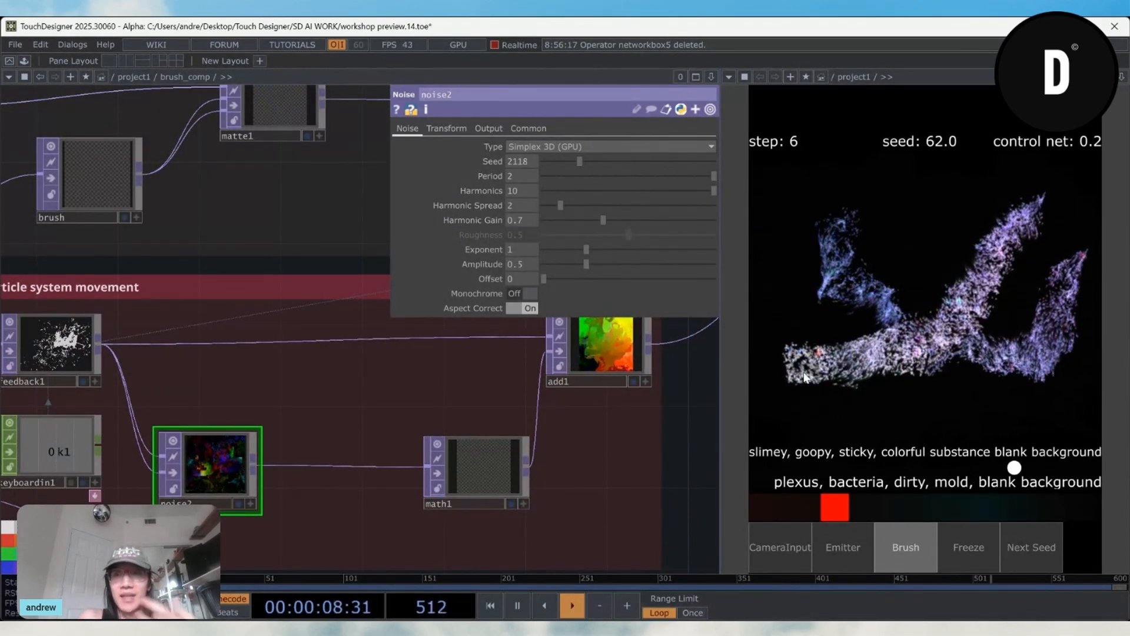
pyautogui.scroll(-6, 396, 461)
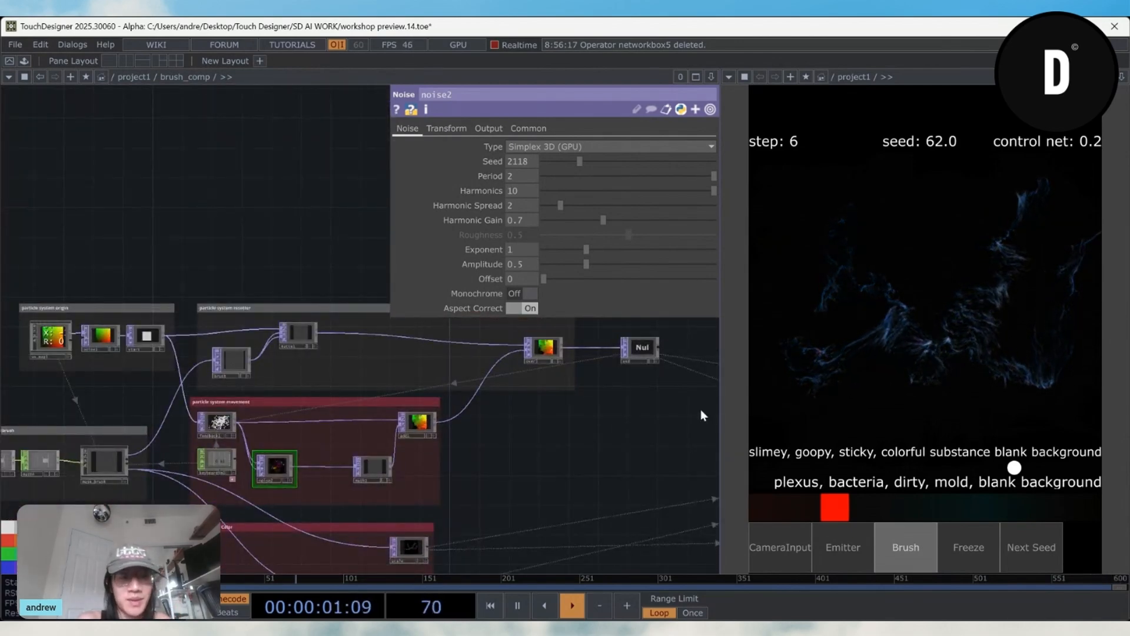
pyautogui.scroll(6, 358, 376)
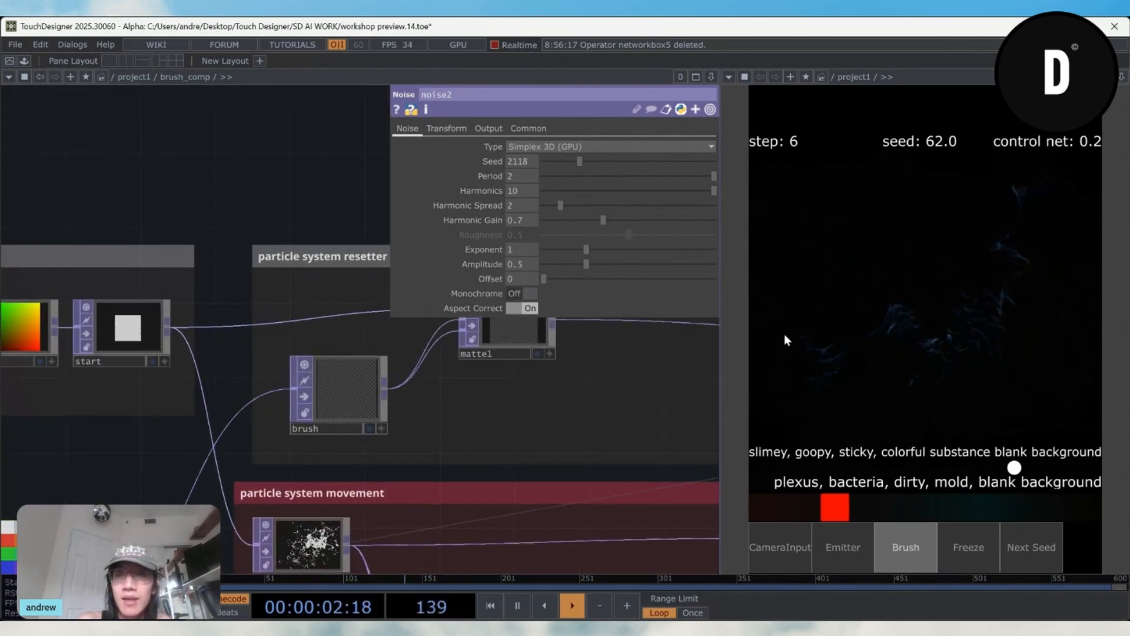
pyautogui.moveTo(861, 295)
pyautogui.mouseDown()
pyautogui.moveTo(1081, 294)
pyautogui.moveTo(846, 392)
pyautogui.moveTo(756, 400)
pyautogui.mouseUp()
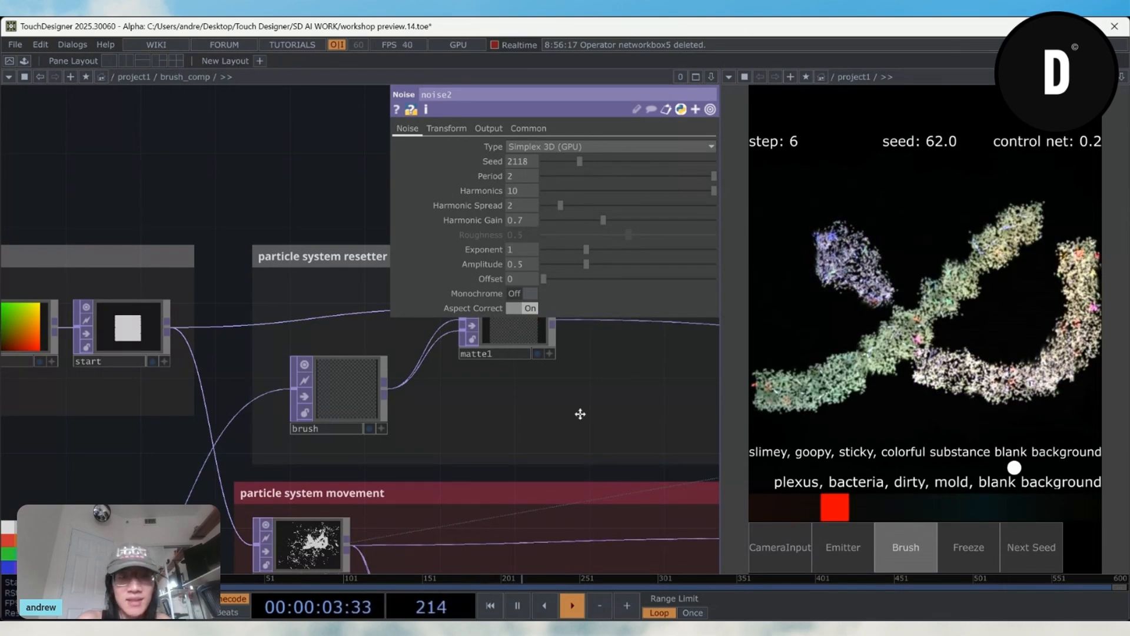
# Step: Select the brush operator in the resetter group and inspect in1, math4 and mask_brush in the Mouse to Paintbrush group
pyautogui.moveTo(580, 413); pyautogui.dragTo(472, 426)
pyautogui.scroll(-2, 472, 426)
pyautogui.scroll(-1, 472, 426)
pyautogui.moveTo(46, 567); pyautogui.dragTo(265, 426)
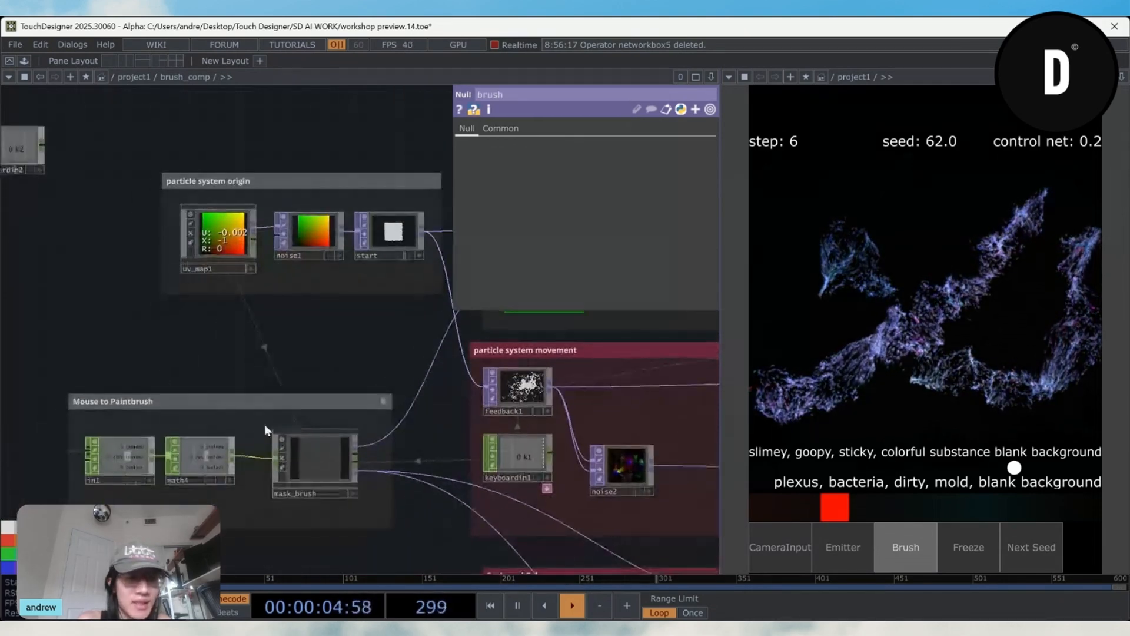
pyautogui.moveTo(71, 489); pyautogui.dragTo(132, 488)
pyautogui.scroll(5, 131, 488)
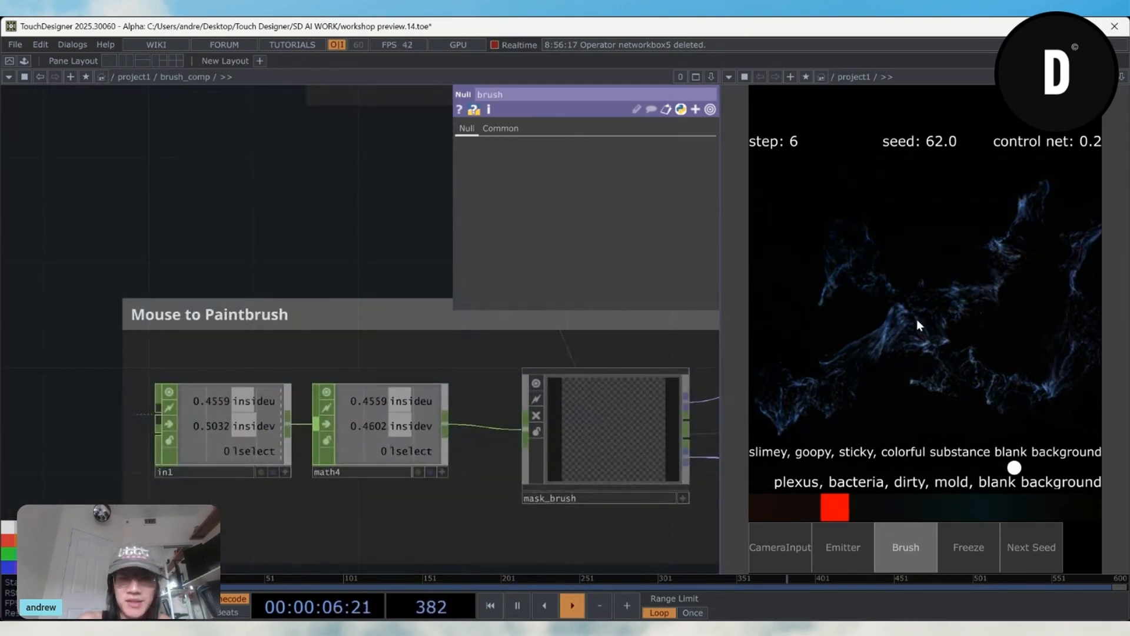
# Step: Paint dense overlapping strokes on the canvas with the mask_brush operator in view
pyautogui.scroll(-3, 598, 451)
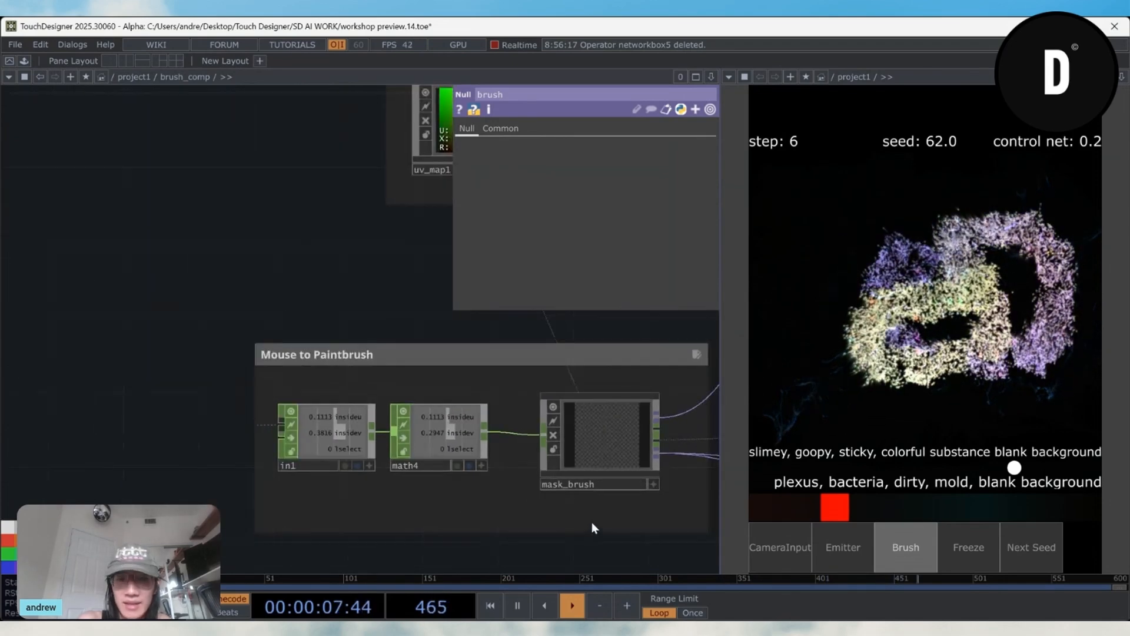
pyautogui.moveTo(567, 506); pyautogui.dragTo(404, 511)
pyautogui.scroll(3, 530, 480)
pyautogui.moveTo(860, 341)
pyautogui.mouseDown()
pyautogui.moveTo(840, 411)
pyautogui.moveTo(918, 330)
pyautogui.mouseUp()
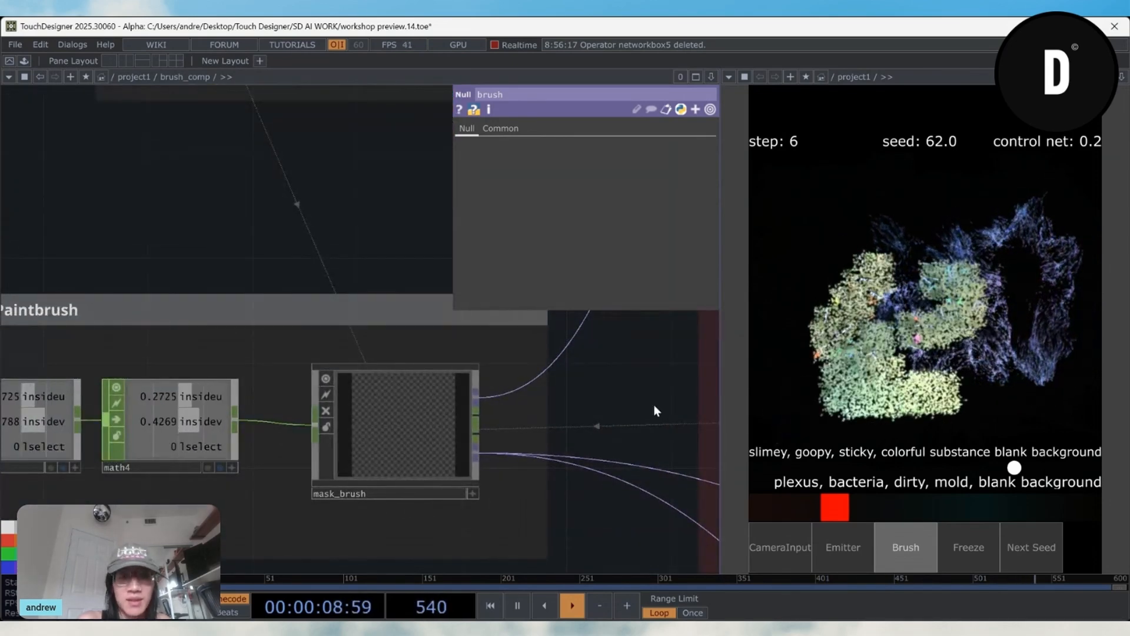
# Step: Return to the particle system resetter group, hide the parameters and select the matte1 operator
pyautogui.scroll(-3, 494, 442)
pyautogui.moveTo(474, 474); pyautogui.dragTo(347, 555)
pyautogui.moveTo(899, 318)
pyautogui.mouseDown()
pyautogui.moveTo(913, 344)
pyautogui.moveTo(862, 330)
pyautogui.mouseUp()
pyautogui.scroll(3, 569, 378)
pyautogui.moveTo(569, 377); pyautogui.dragTo(290, 474)
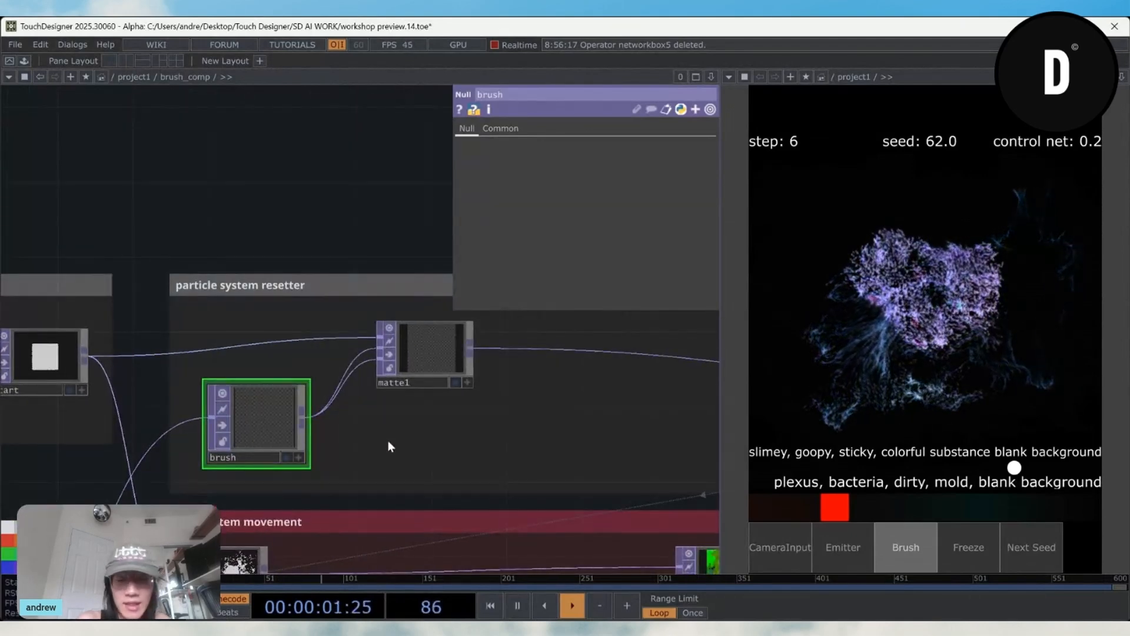
pyautogui.press('p')
pyautogui.click(437, 353)
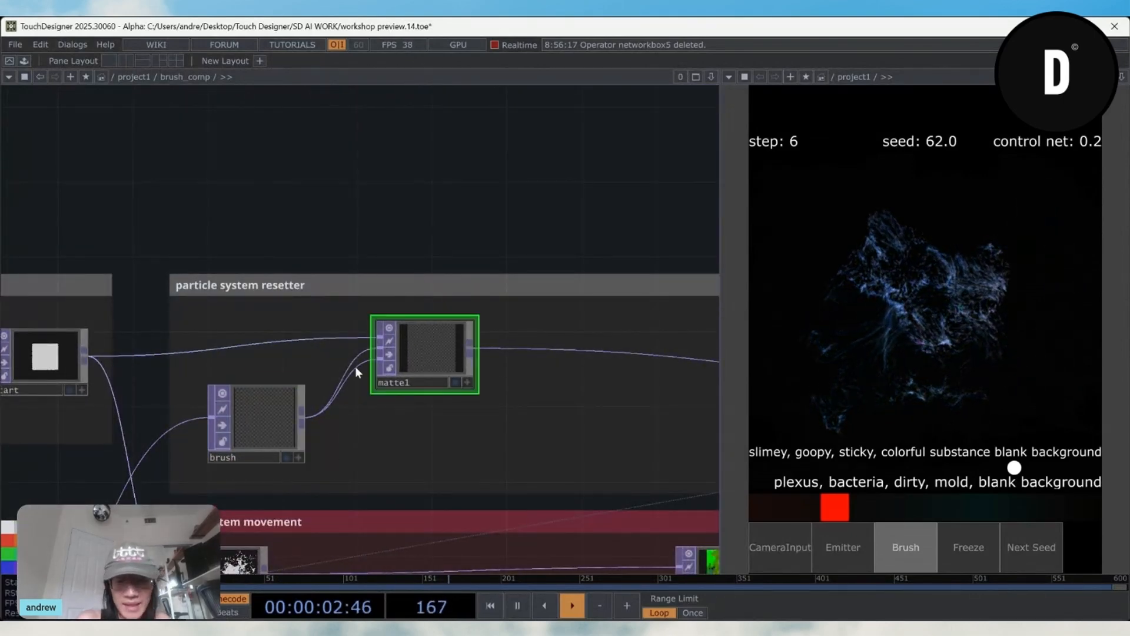
# Step: Paint looping strokes on the canvas with the brush and matte1 operators of the resetter group in view
pyautogui.moveTo(859, 393)
pyautogui.mouseDown()
pyautogui.moveTo(918, 371)
pyautogui.moveTo(910, 273)
pyautogui.mouseUp()
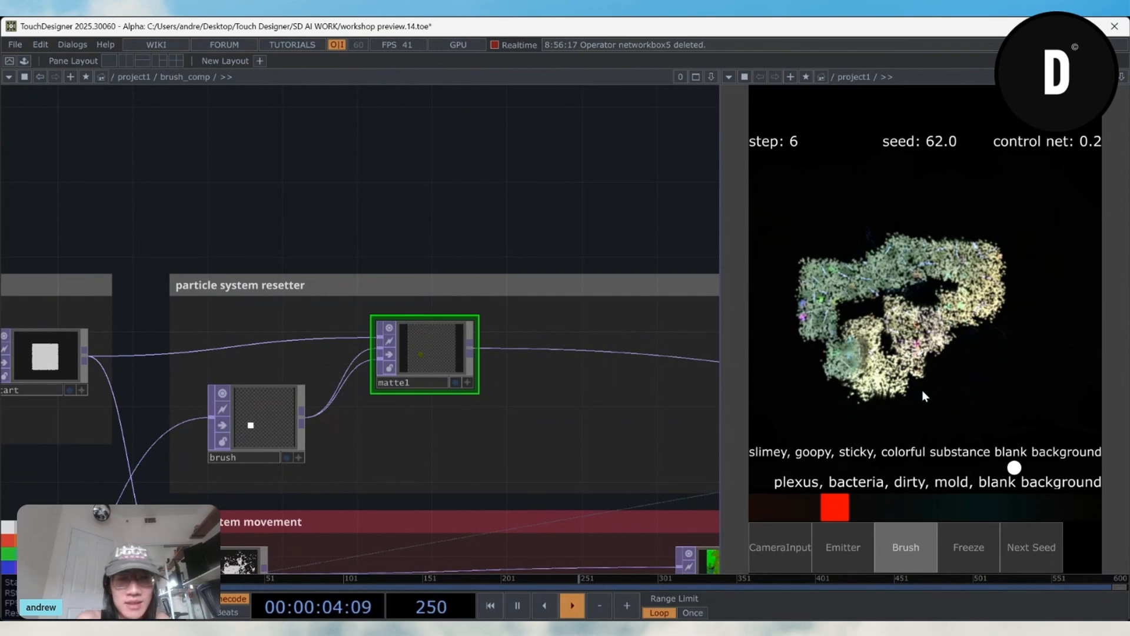
pyautogui.scroll(2, 441, 363)
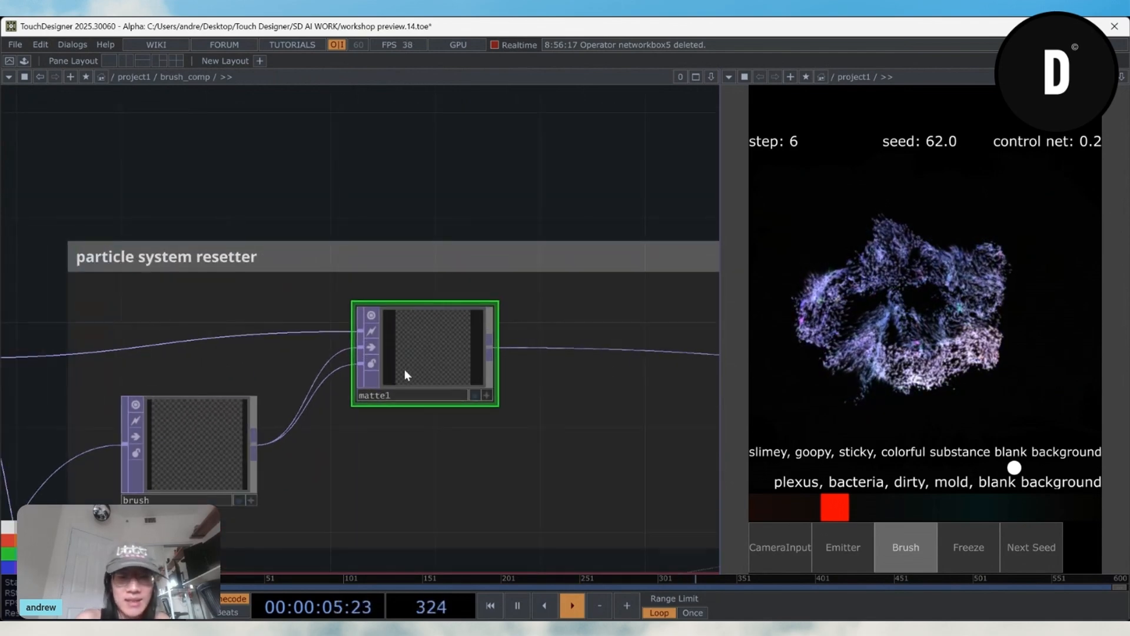
pyautogui.moveTo(865, 333); pyautogui.dragTo(1000, 306)
pyautogui.scroll(-3, 606, 366)
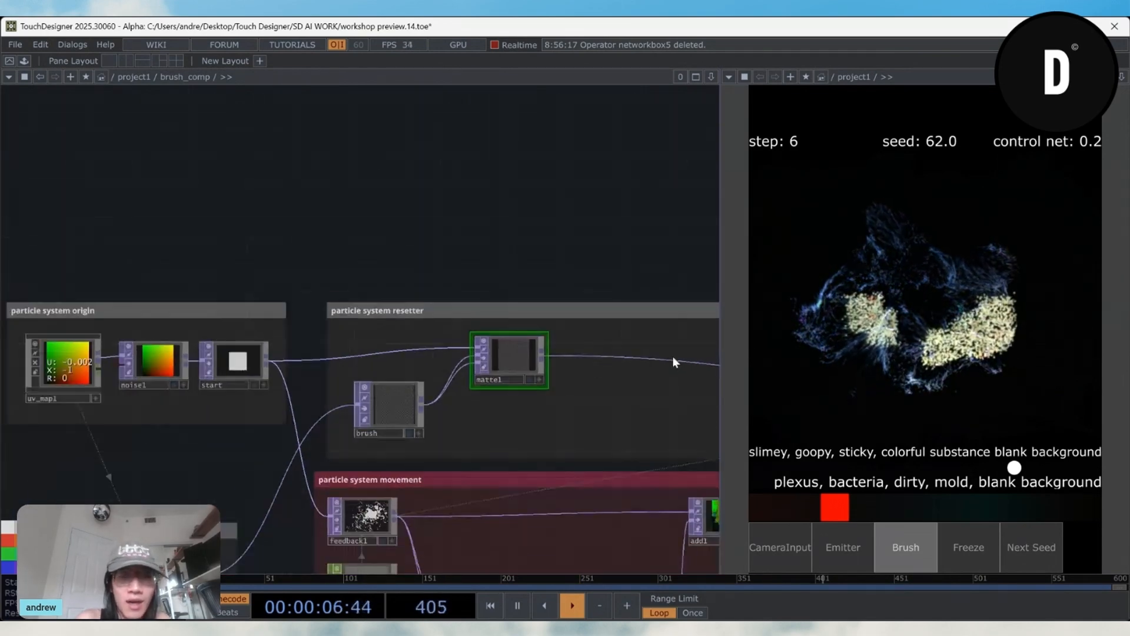
pyautogui.moveTo(815, 259)
pyautogui.mouseDown()
pyautogui.moveTo(936, 276)
pyautogui.moveTo(910, 320)
pyautogui.moveTo(849, 317)
pyautogui.mouseUp()
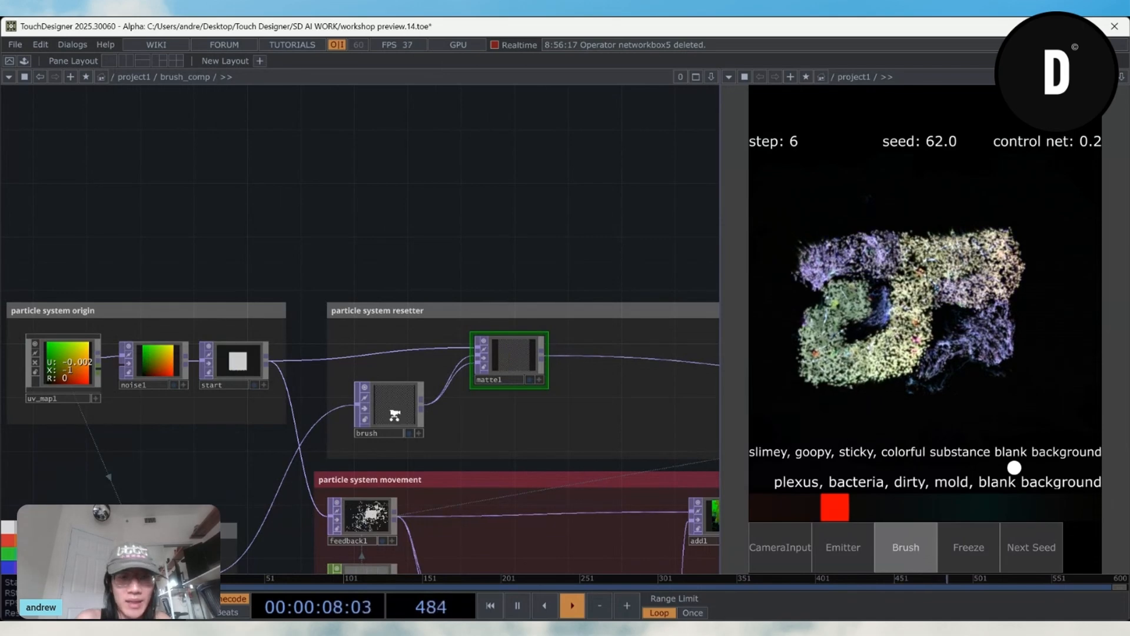
pyautogui.scroll(3, 391, 412)
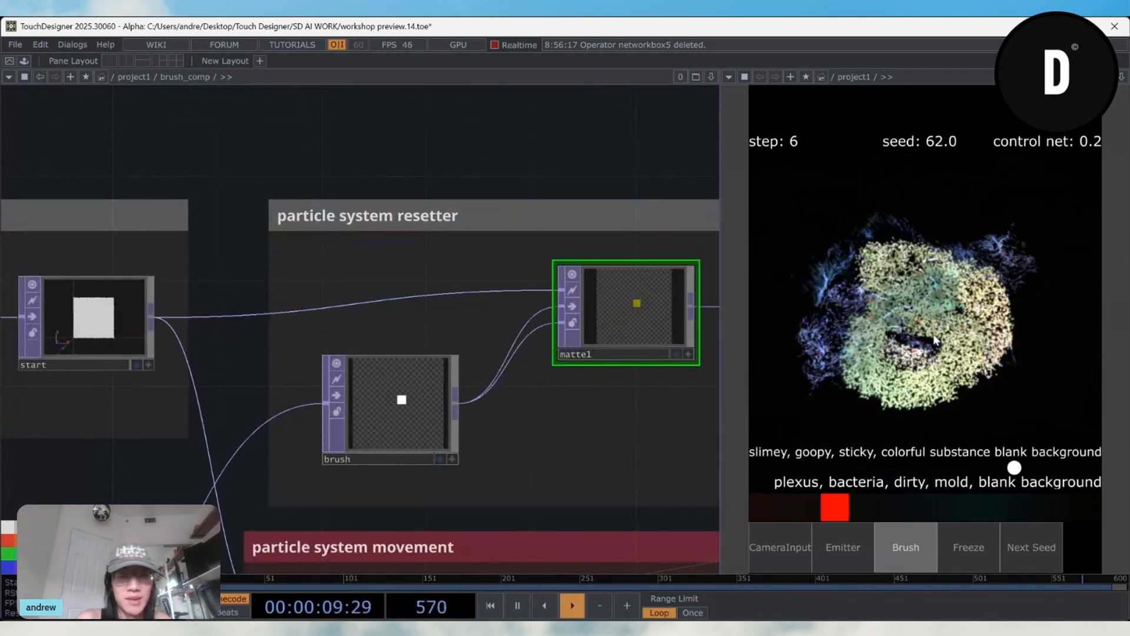
# Step: Bring the end operator's particle preview into close view and paint looped strokes on the canvas
pyautogui.scroll(-5, 580, 459)
pyautogui.scroll(10, 451, 415)
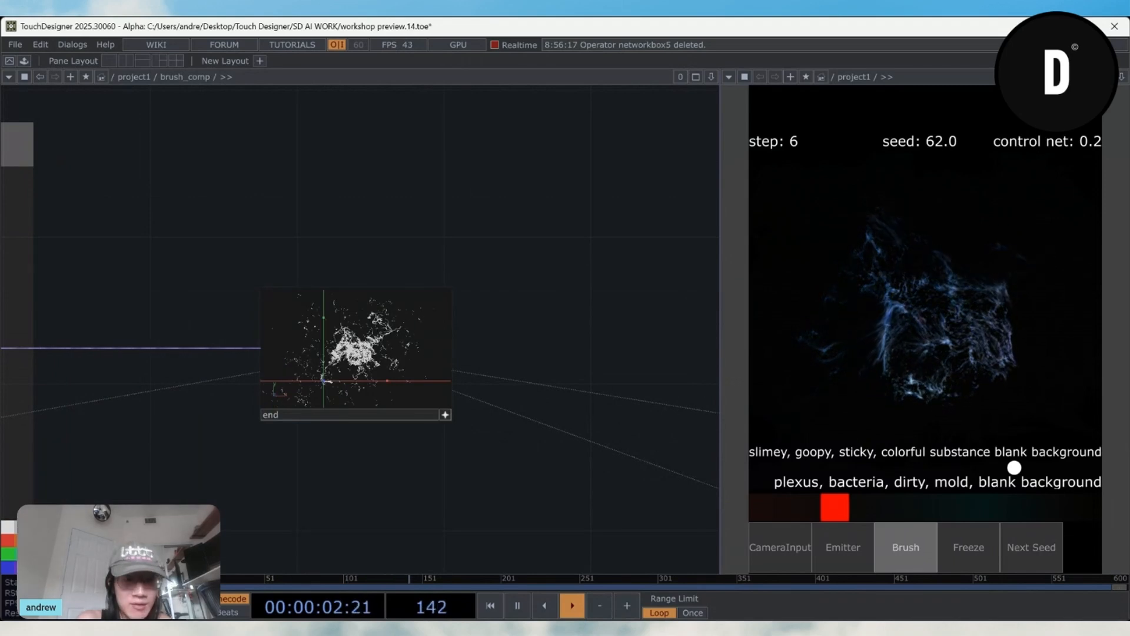
pyautogui.scroll(5, 558, 396)
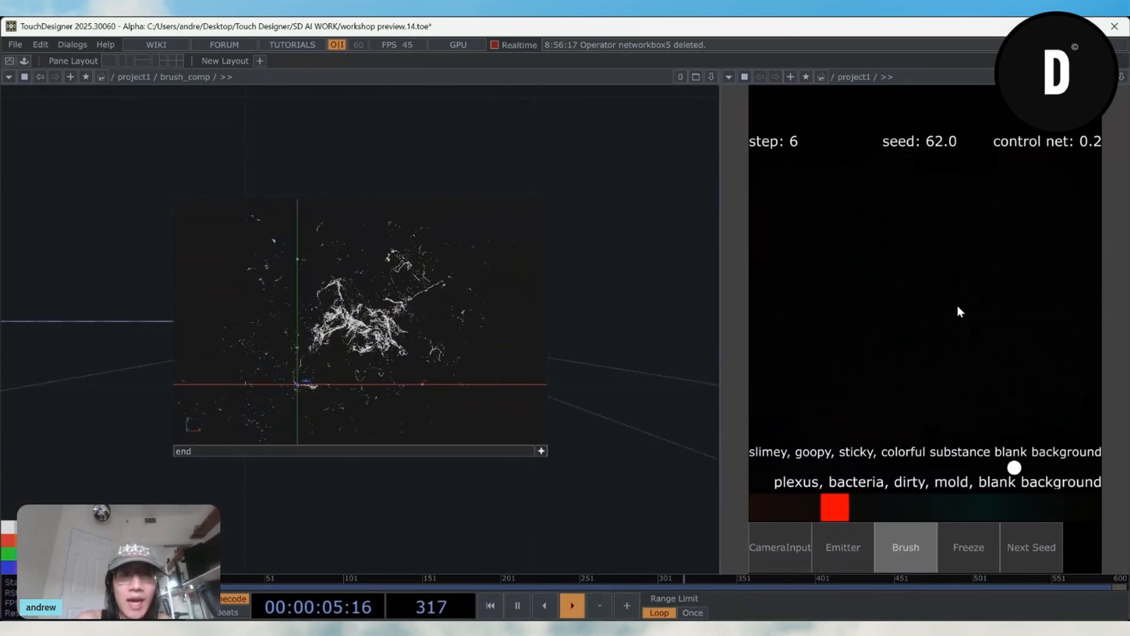
pyautogui.click(990, 284)
pyautogui.moveTo(990, 285)
pyautogui.mouseDown()
pyautogui.moveTo(820, 390)
pyautogui.moveTo(927, 406)
pyautogui.moveTo(909, 268)
pyautogui.moveTo(995, 277)
pyautogui.mouseUp()
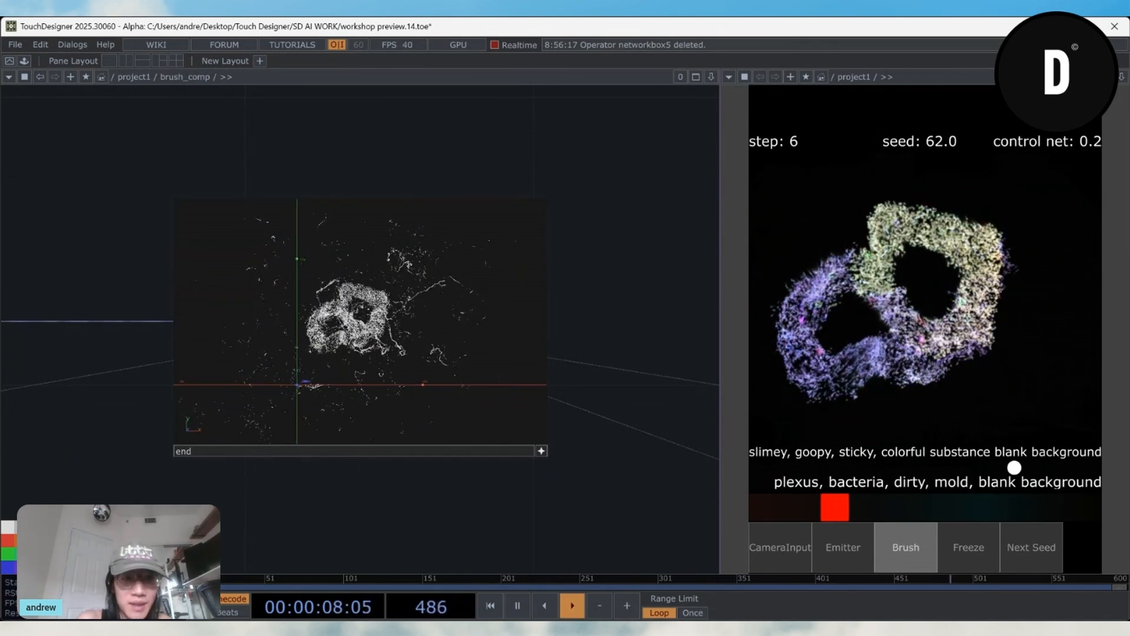
pyautogui.moveTo(940, 302)
pyautogui.mouseDown()
pyautogui.moveTo(875, 376)
pyautogui.moveTo(983, 270)
pyautogui.moveTo(901, 336)
pyautogui.moveTo(941, 243)
pyautogui.moveTo(1035, 244)
pyautogui.mouseUp()
# Step: Examine the over1 and end operators and the scale, lookup1 and colour operators in the Scale and Color group
pyautogui.scroll(-2, 705, 376)
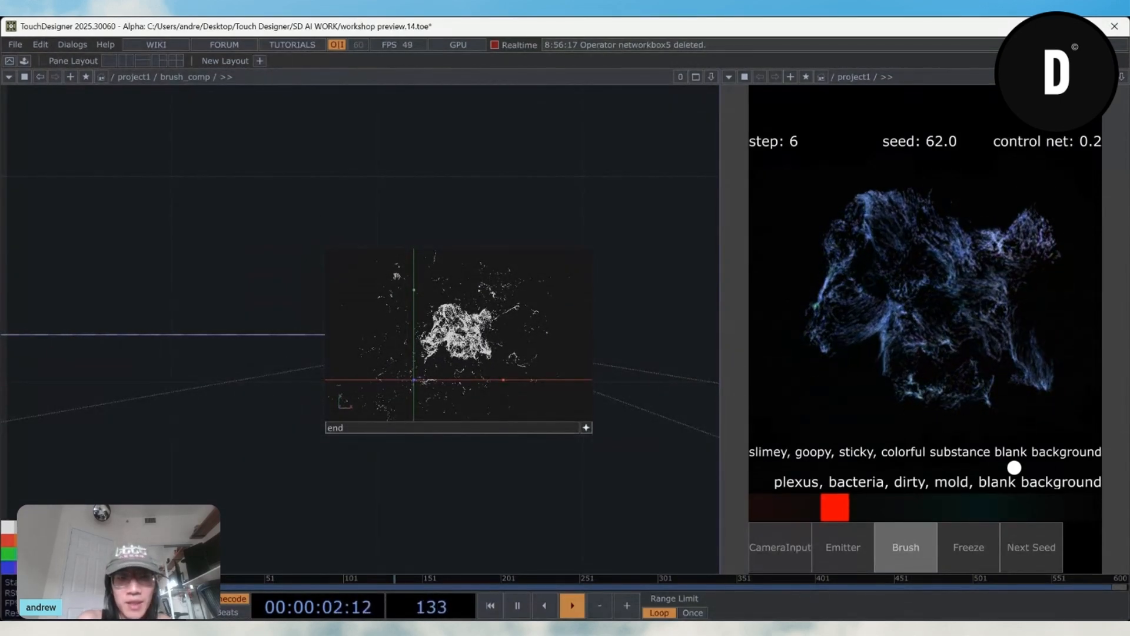
pyautogui.scroll(-6, 162, 432)
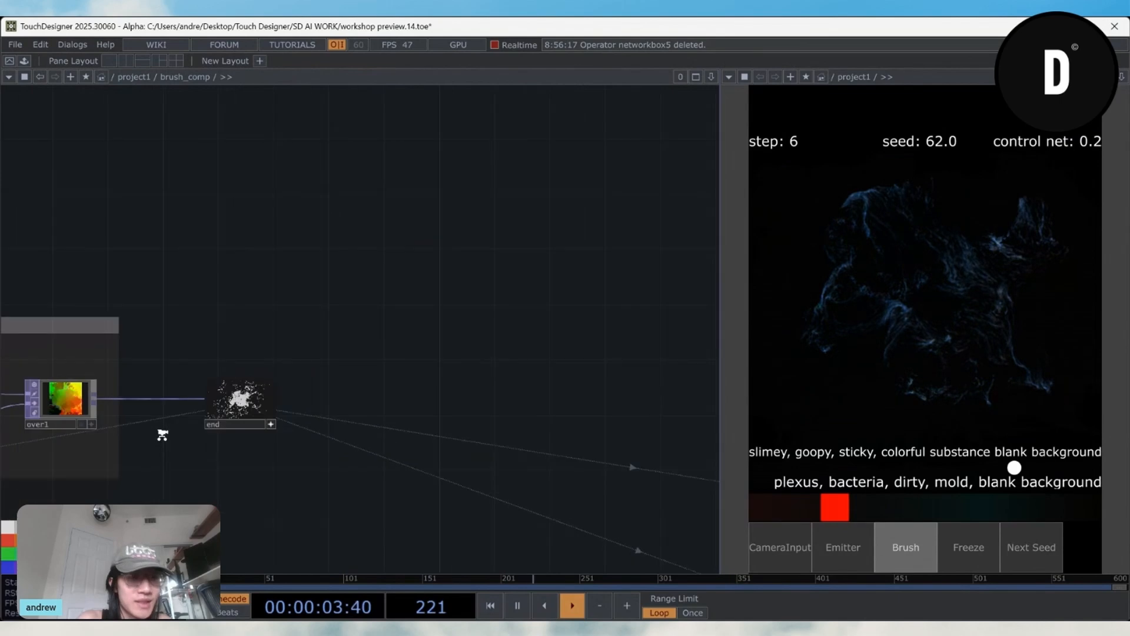
pyautogui.moveTo(185, 502); pyautogui.dragTo(384, 341)
pyautogui.moveTo(383, 427); pyautogui.dragTo(433, 366)
pyautogui.scroll(-2, 434, 365)
pyautogui.moveTo(291, 439); pyautogui.dragTo(381, 368)
pyautogui.scroll(3, 381, 368)
pyautogui.scroll(2, 242, 256)
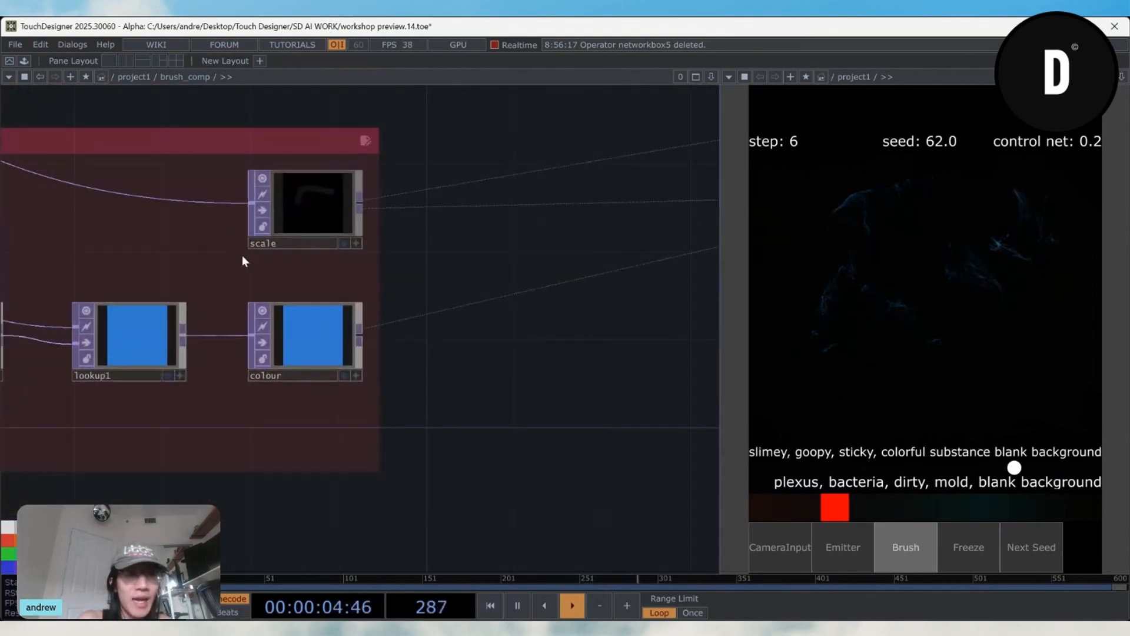
# Step: Bring the scale operator of the Scale and Color group into close view and paint test strokes on the canvas
pyautogui.scroll(2, 284, 251)
pyautogui.scroll(2, 317, 281)
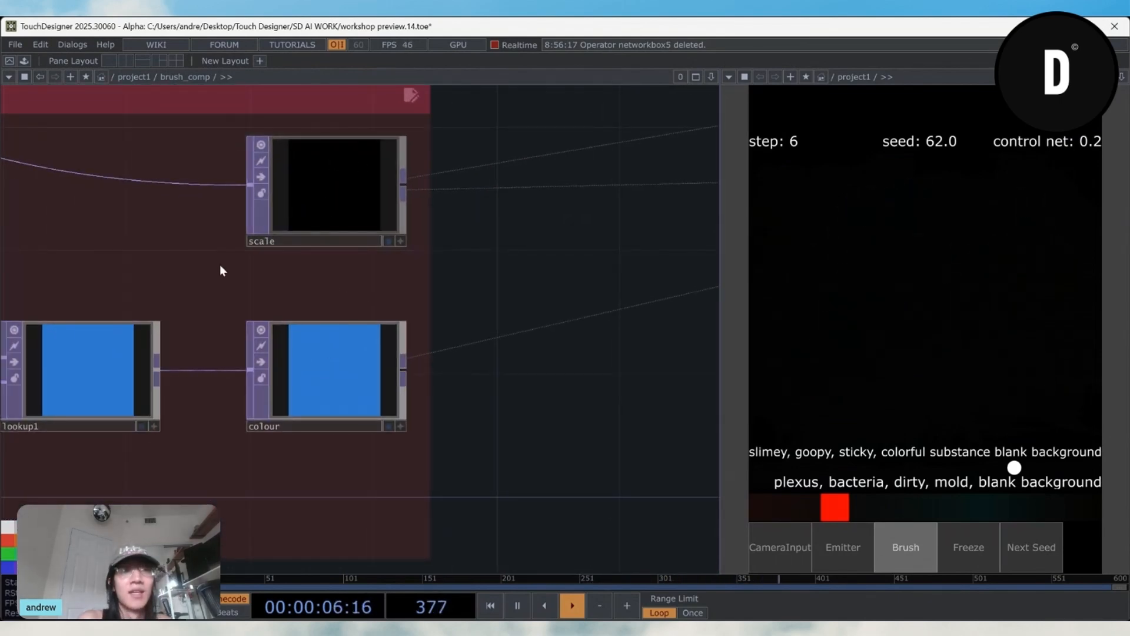
pyautogui.scroll(-6, 269, 348)
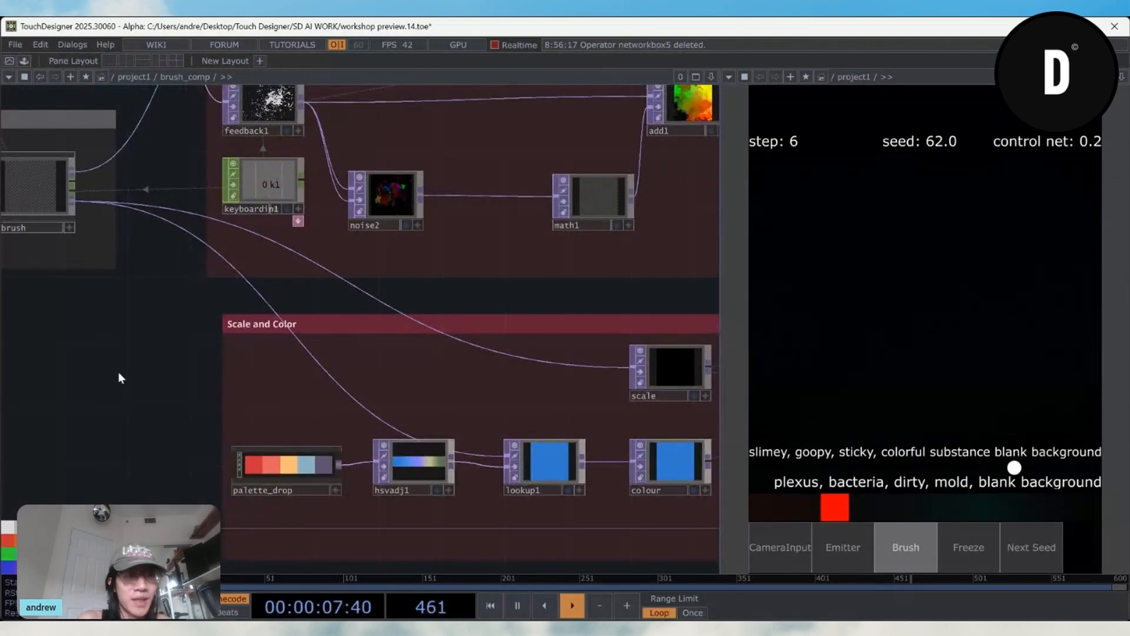
pyautogui.moveTo(118, 373); pyautogui.dragTo(299, 405)
pyautogui.moveTo(986, 377)
pyautogui.mouseDown()
pyautogui.moveTo(941, 317)
pyautogui.moveTo(973, 271)
pyautogui.mouseUp()
pyautogui.moveTo(569, 409); pyautogui.dragTo(200, 410)
pyautogui.scroll(5, 503, 411)
pyautogui.moveTo(903, 180)
pyautogui.mouseDown()
pyautogui.moveTo(912, 383)
pyautogui.moveTo(959, 215)
pyautogui.moveTo(819, 361)
pyautogui.mouseUp()
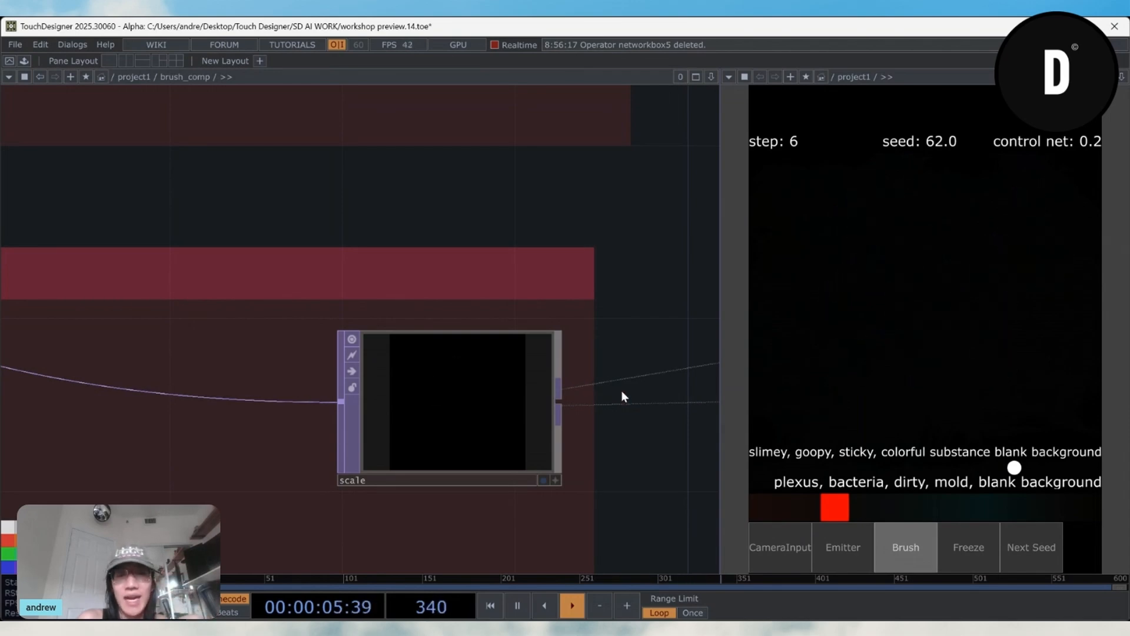
pyautogui.moveTo(903, 239)
pyautogui.mouseDown()
pyautogui.moveTo(852, 379)
pyautogui.moveTo(1039, 259)
pyautogui.moveTo(1017, 303)
pyautogui.mouseUp()
# Step: Paint curved strokes on the canvas with the hsvadj1, lookup1 and colour operators in view
pyautogui.scroll(-10, 432, 385)
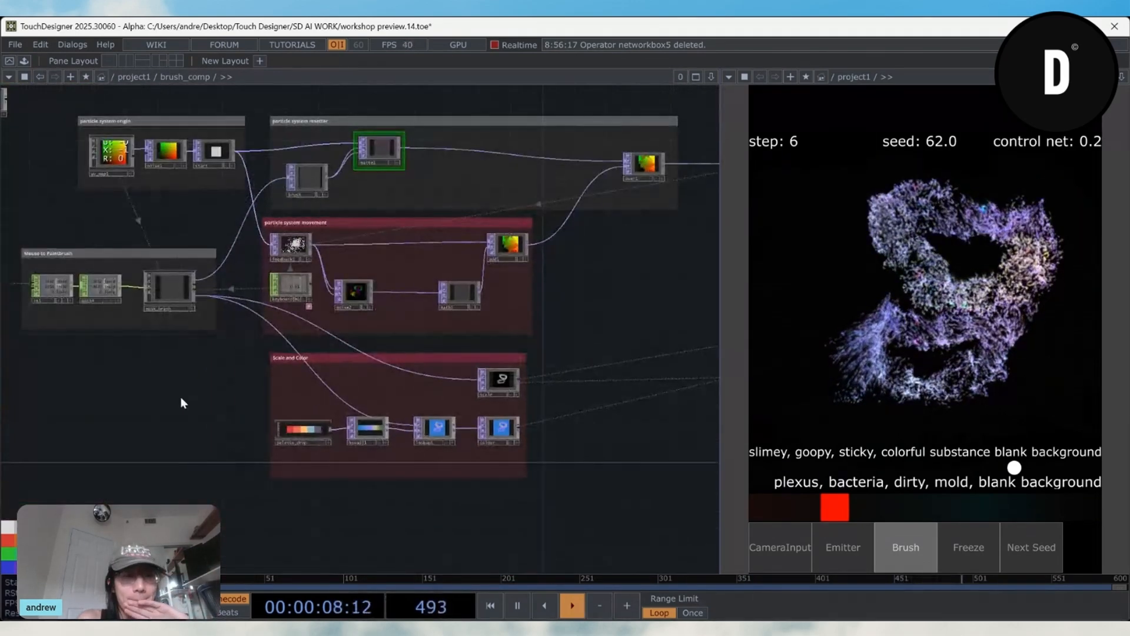
pyautogui.scroll(5, 454, 386)
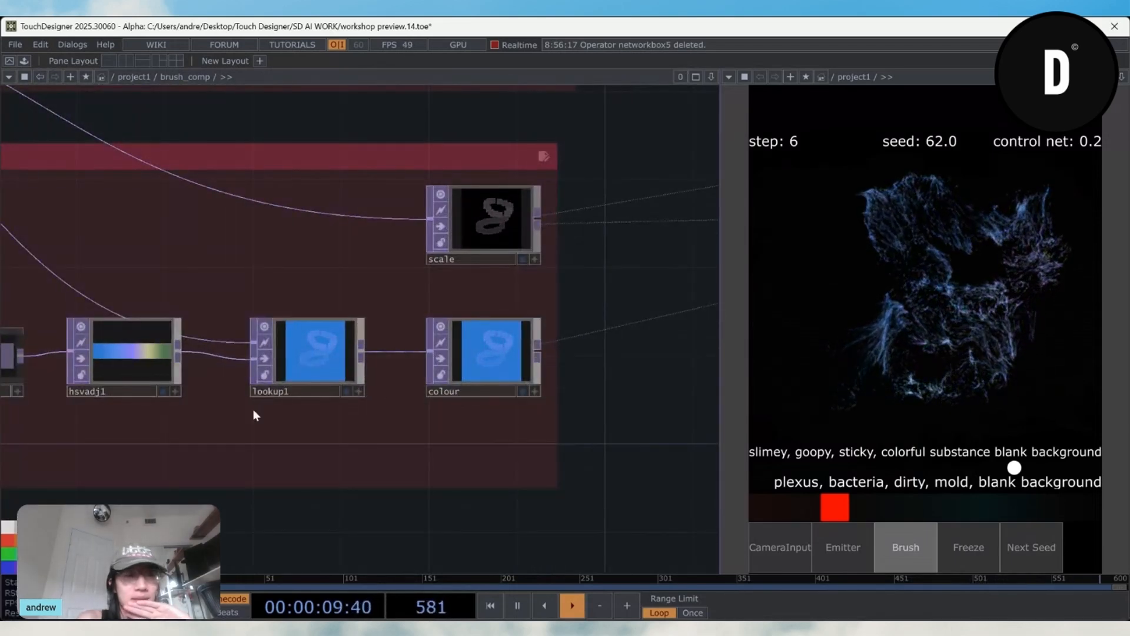
pyautogui.moveTo(259, 412); pyautogui.dragTo(478, 422)
pyautogui.moveTo(909, 324)
pyautogui.mouseDown()
pyautogui.moveTo(795, 394)
pyautogui.moveTo(1000, 213)
pyautogui.mouseUp()
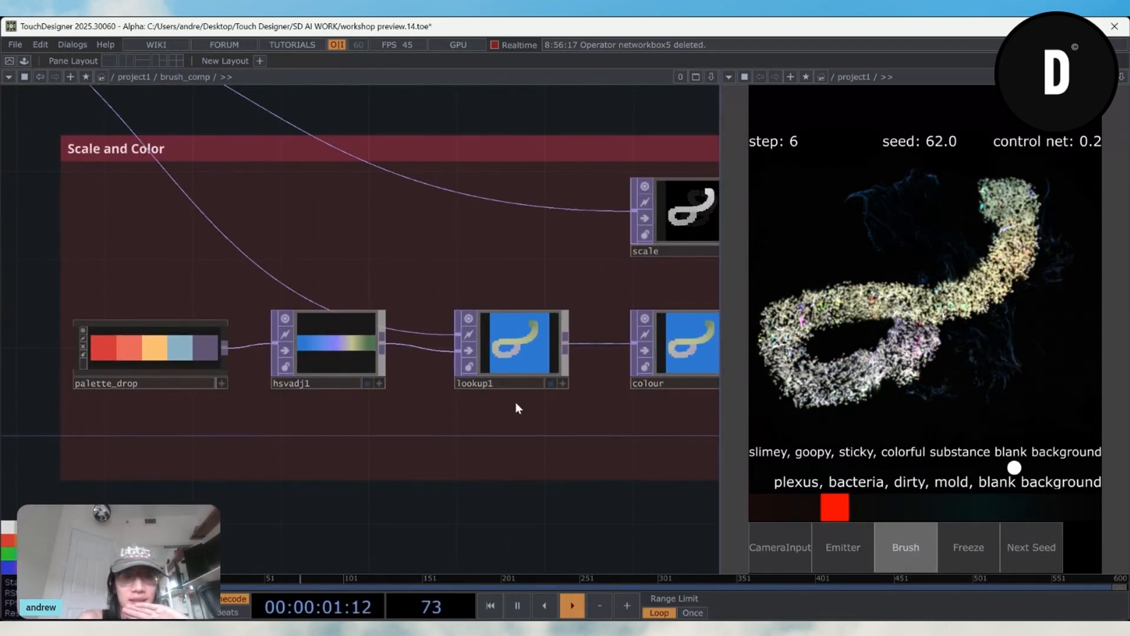
pyautogui.moveTo(458, 439); pyautogui.dragTo(275, 442)
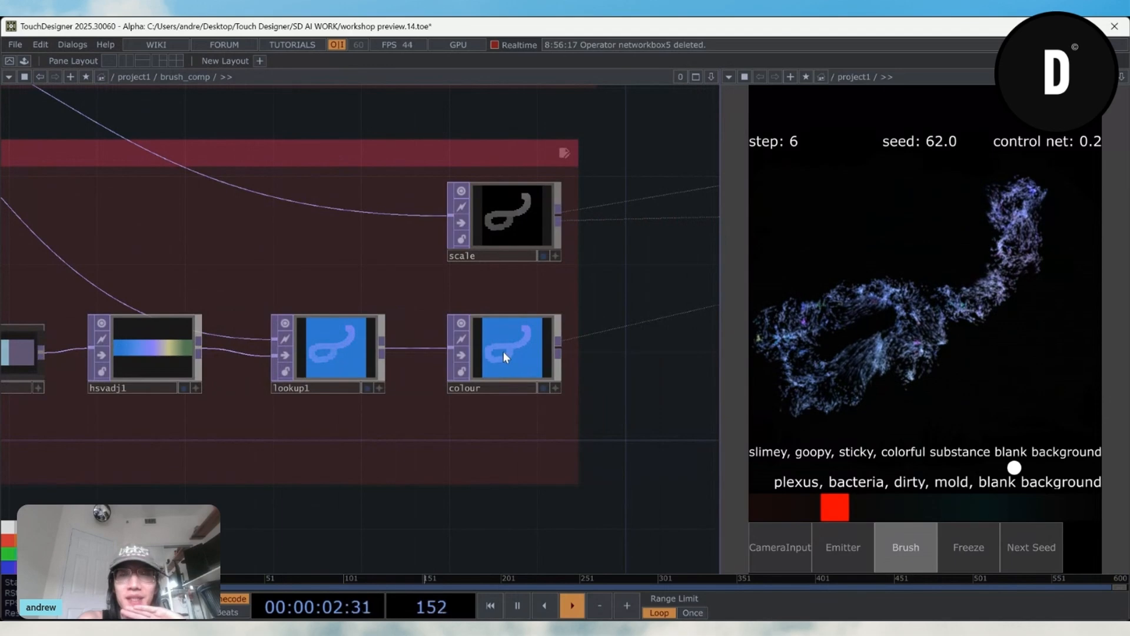
pyautogui.moveTo(906, 209); pyautogui.dragTo(1031, 333)
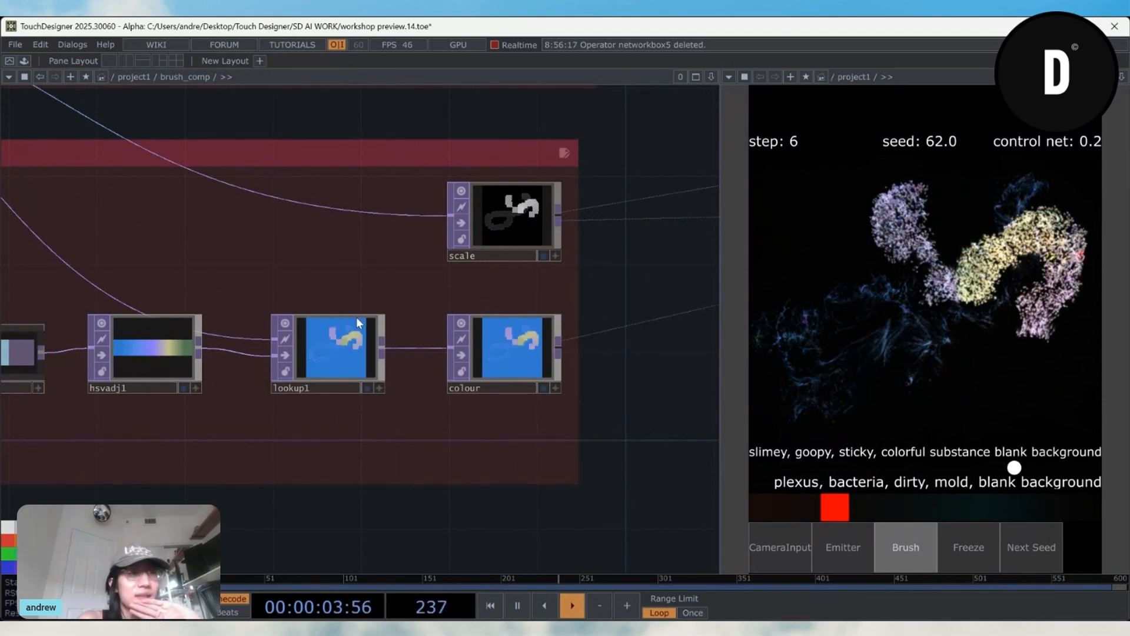
# Step: Enter the mask_brush component of the Mouse to Paintbrush group
pyautogui.scroll(-4, 299, 286)
pyautogui.scroll(-6, 287, 280)
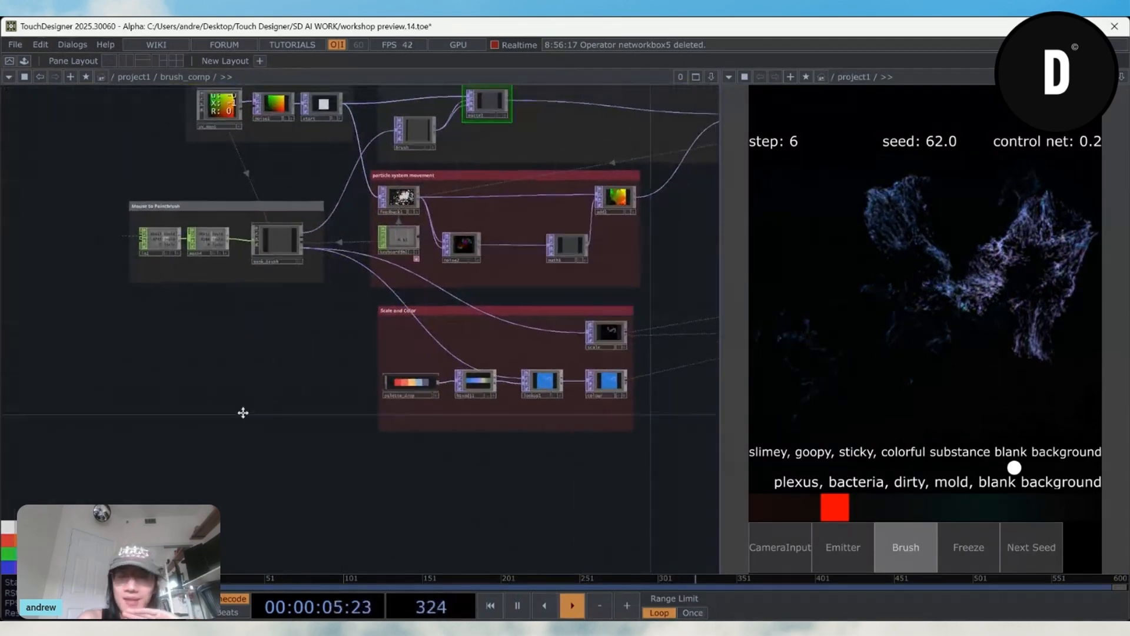
pyautogui.scroll(8, 231, 381)
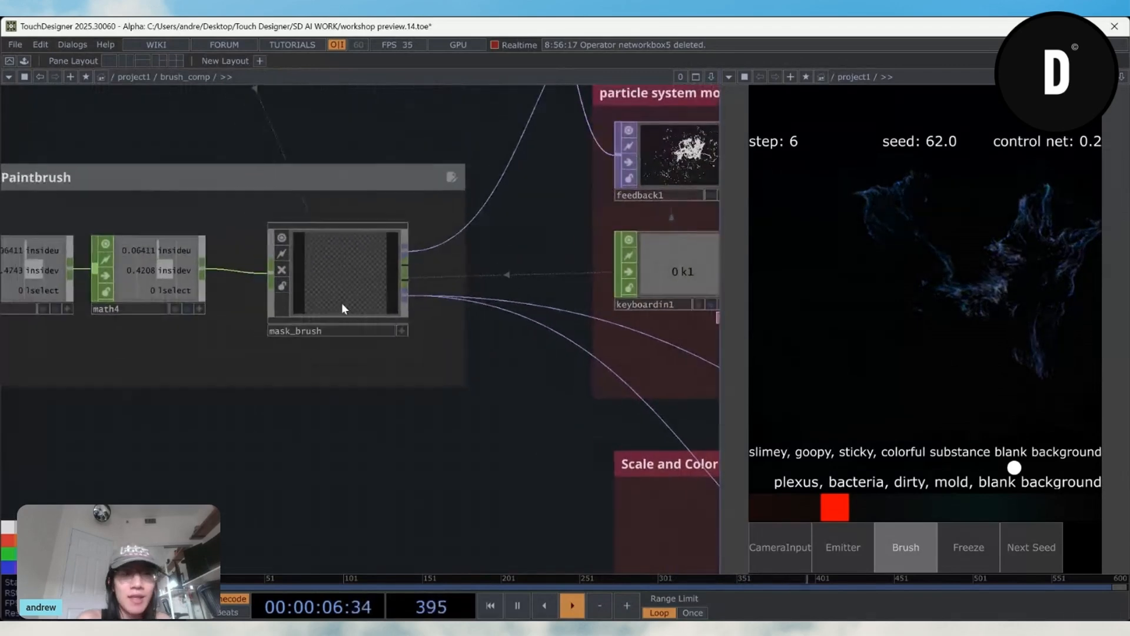
pyautogui.click(351, 281)
pyautogui.press('i')
pyautogui.scroll(-6, 347, 285)
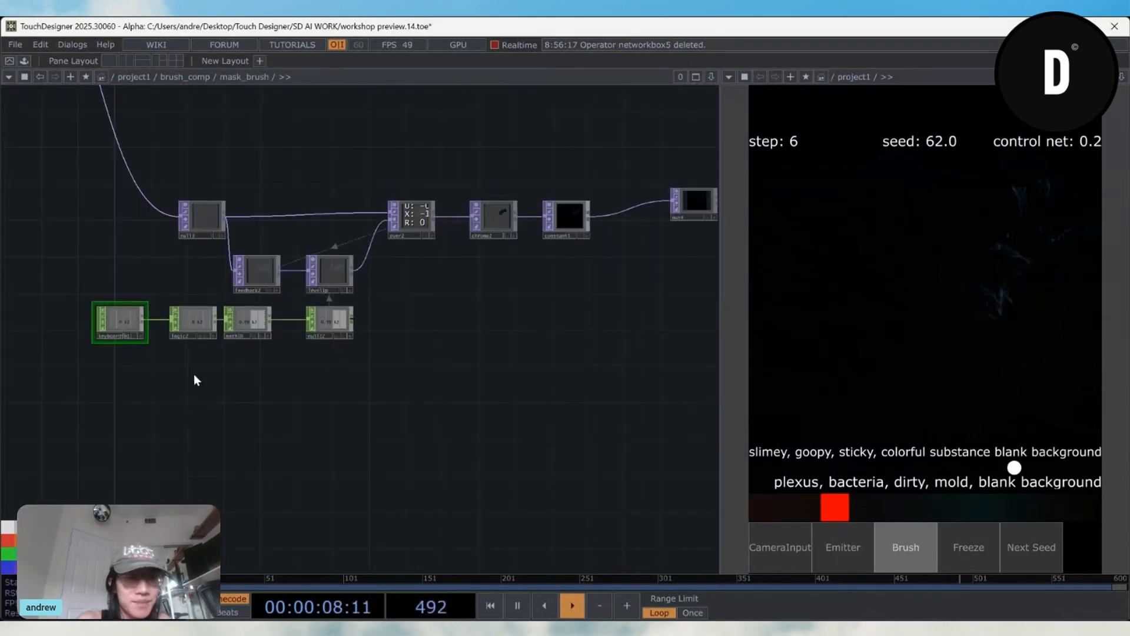
# Step: Bring the Convert Mouse UV Position to Pixel Position group inside mask_brush into view
pyautogui.moveTo(225, 190); pyautogui.dragTo(373, 268)
pyautogui.scroll(-3, 373, 273)
pyautogui.moveTo(393, 308); pyautogui.dragTo(412, 506)
pyautogui.scroll(-3, 238, 334)
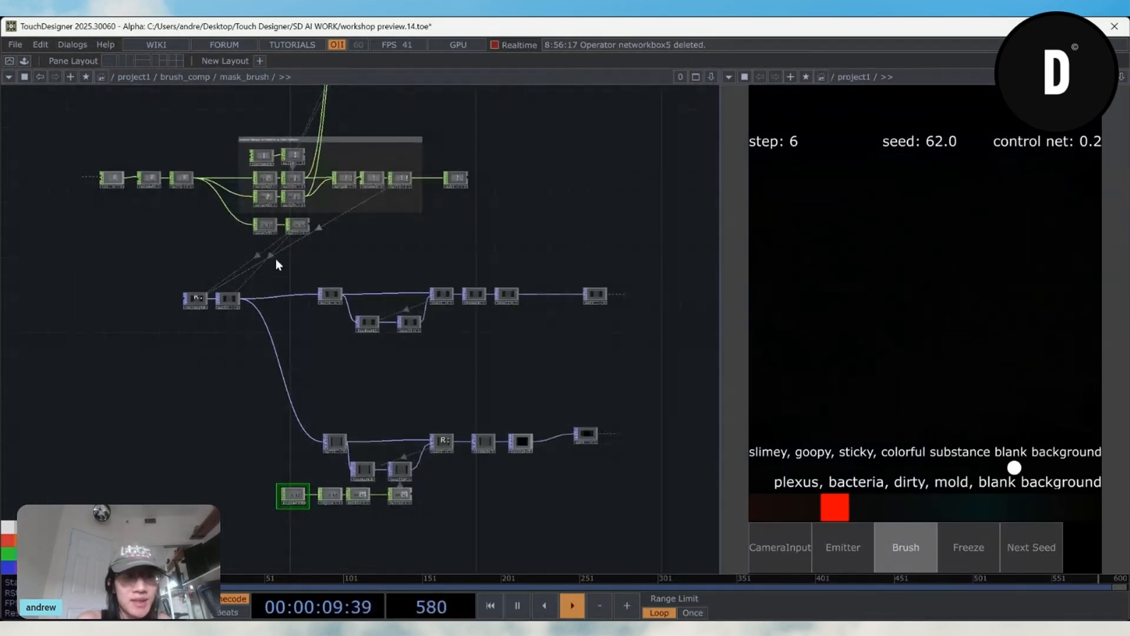
pyautogui.moveTo(270, 343); pyautogui.dragTo(262, 436)
pyautogui.scroll(5, 205, 263)
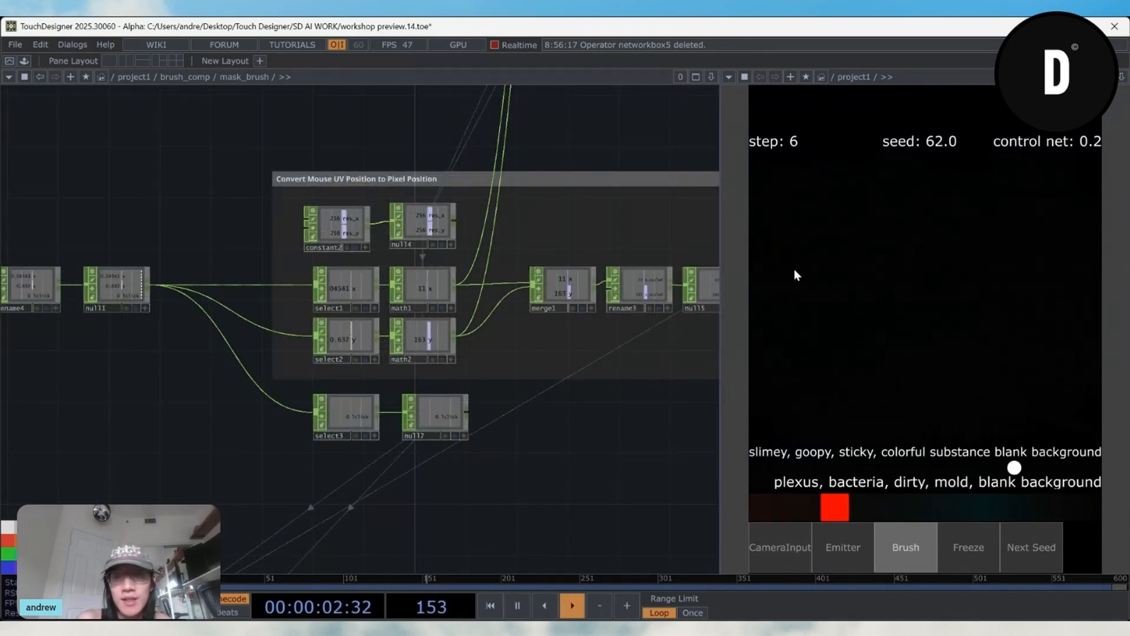
# Step: Paint diagonal strokes across the canvas with the x, y and lclick channels of null1 in close view
pyautogui.moveTo(799, 416)
pyautogui.mouseDown()
pyautogui.moveTo(979, 318)
pyautogui.moveTo(867, 389)
pyautogui.moveTo(799, 412)
pyautogui.mouseUp()
pyautogui.scroll(6, 147, 296)
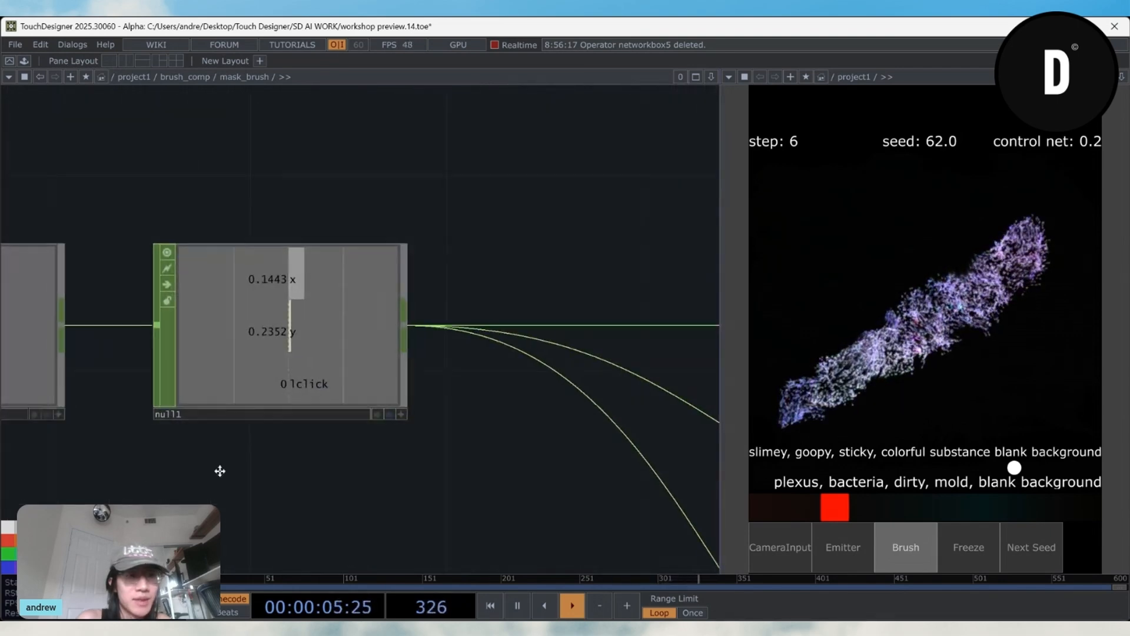
pyautogui.moveTo(219, 471); pyautogui.dragTo(384, 464)
pyautogui.moveTo(859, 415)
pyautogui.mouseDown()
pyautogui.moveTo(1053, 391)
pyautogui.moveTo(1083, 177)
pyautogui.moveTo(913, 177)
pyautogui.moveTo(911, 410)
pyautogui.moveTo(764, 404)
pyautogui.moveTo(999, 252)
pyautogui.moveTo(806, 370)
pyautogui.moveTo(1069, 176)
pyautogui.moveTo(1063, 154)
pyautogui.moveTo(1031, 154)
pyautogui.moveTo(1084, 167)
pyautogui.mouseUp()
pyautogui.moveTo(783, 429)
pyautogui.mouseDown()
pyautogui.moveTo(1054, 259)
pyautogui.moveTo(1087, 177)
pyautogui.moveTo(858, 177)
pyautogui.moveTo(1093, 159)
pyautogui.moveTo(1082, 171)
pyautogui.moveTo(1095, 159)
pyautogui.moveTo(785, 396)
pyautogui.moveTo(760, 447)
pyautogui.mouseUp()
pyautogui.moveTo(560, 481); pyautogui.dragTo(369, 425)
# Step: Select the rectangle operator feeding math3 and paint square dabs and strokes around the canvas with it in close view
pyautogui.scroll(-5, 365, 423)
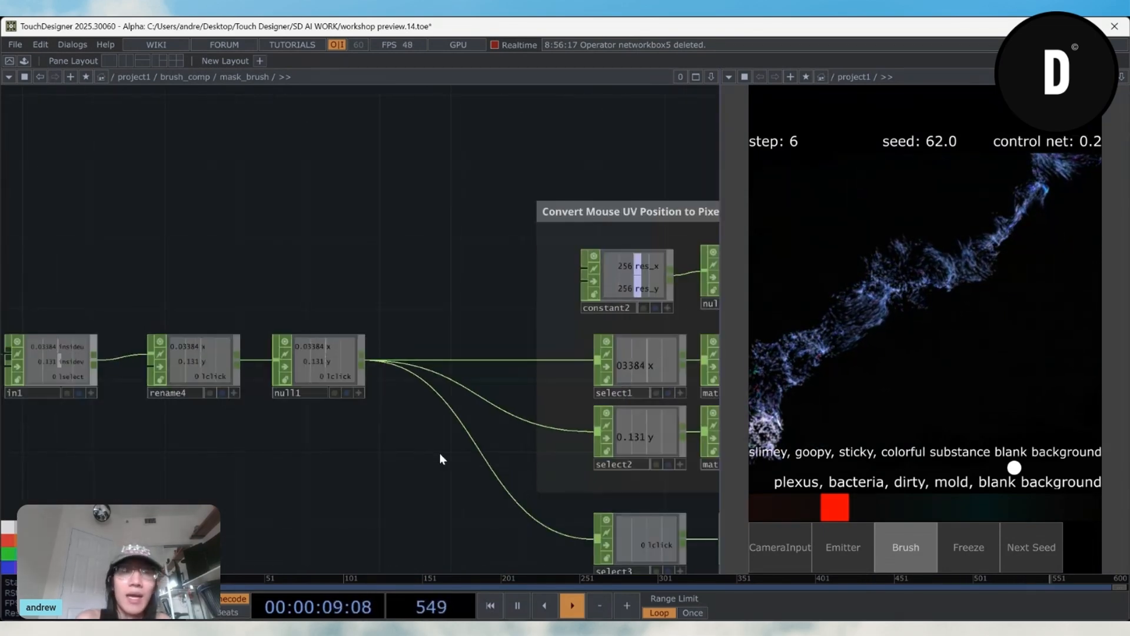
pyautogui.moveTo(531, 522); pyautogui.dragTo(440, 378)
pyautogui.scroll(-5, 439, 378)
pyautogui.moveTo(575, 454); pyautogui.dragTo(306, 342)
pyautogui.moveTo(155, 418); pyautogui.dragTo(247, 412)
pyautogui.scroll(6, 192, 366)
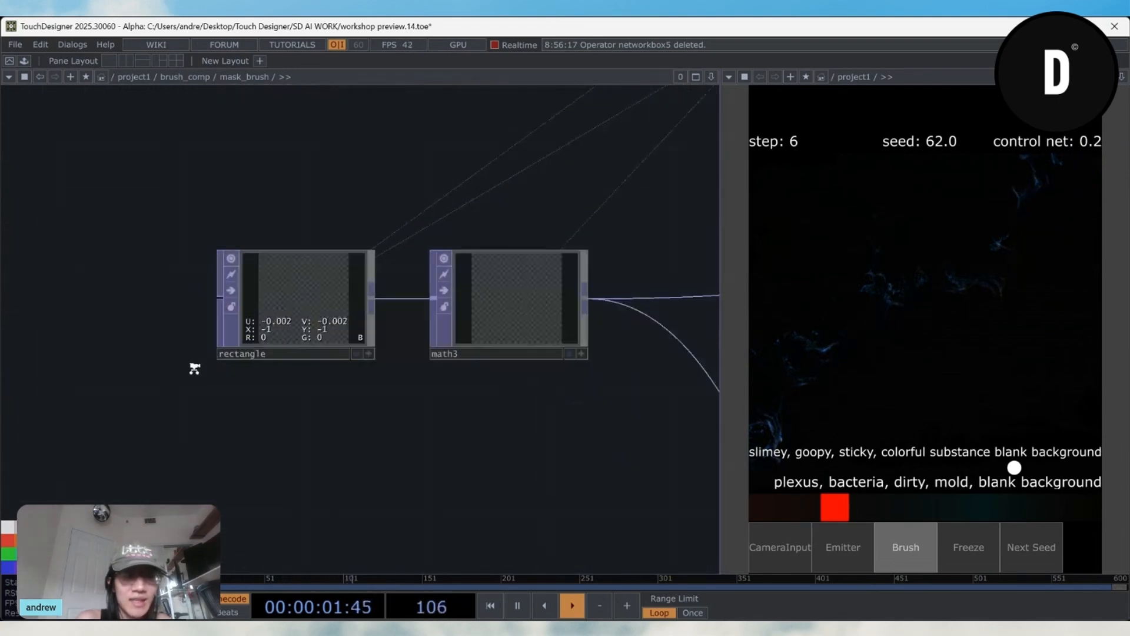
pyautogui.click(348, 315)
pyautogui.moveTo(978, 275)
pyautogui.mouseDown()
pyautogui.moveTo(941, 348)
pyautogui.moveTo(1033, 256)
pyautogui.moveTo(972, 353)
pyautogui.moveTo(909, 300)
pyautogui.moveTo(942, 230)
pyautogui.moveTo(804, 214)
pyautogui.moveTo(777, 384)
pyautogui.moveTo(982, 389)
pyautogui.moveTo(994, 318)
pyautogui.moveTo(952, 219)
pyautogui.moveTo(831, 320)
pyautogui.moveTo(1029, 333)
pyautogui.moveTo(1045, 277)
pyautogui.moveTo(979, 210)
pyautogui.moveTo(804, 345)
pyautogui.mouseUp()
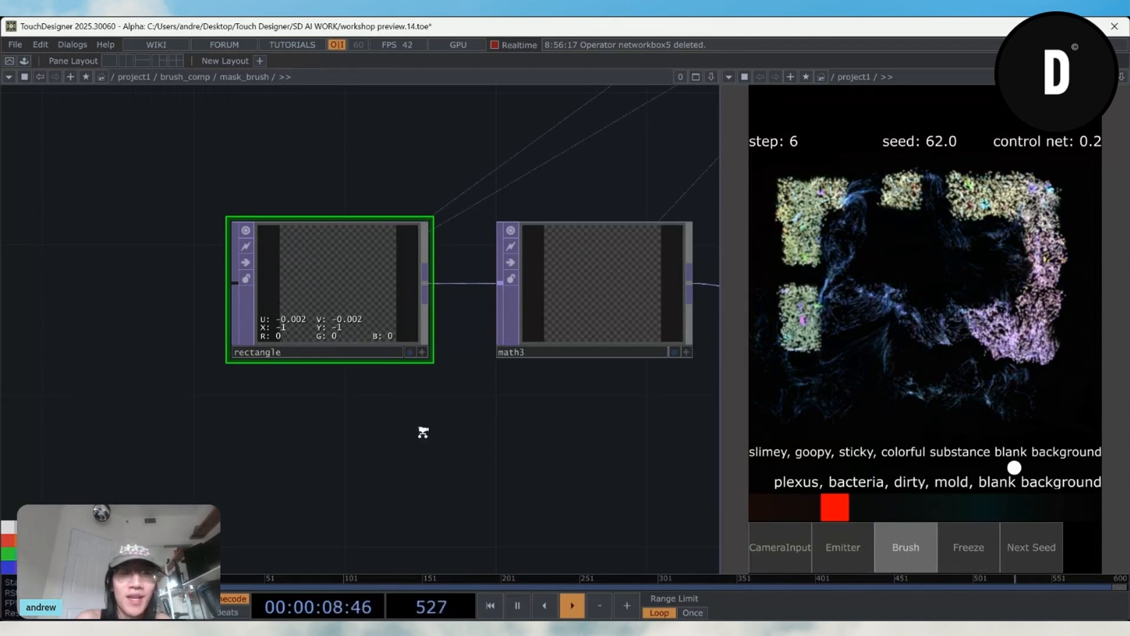
# Step: Paint strokes on the canvas with the feedback loop of null6, feedback1 and over1 in view
pyautogui.scroll(-3, 392, 425)
pyautogui.moveTo(254, 406); pyautogui.dragTo(66, 368)
pyautogui.scroll(-3, 66, 368)
pyautogui.scroll(-1, 347, 431)
pyautogui.moveTo(347, 431); pyautogui.dragTo(190, 425)
pyautogui.scroll(2, 603, 406)
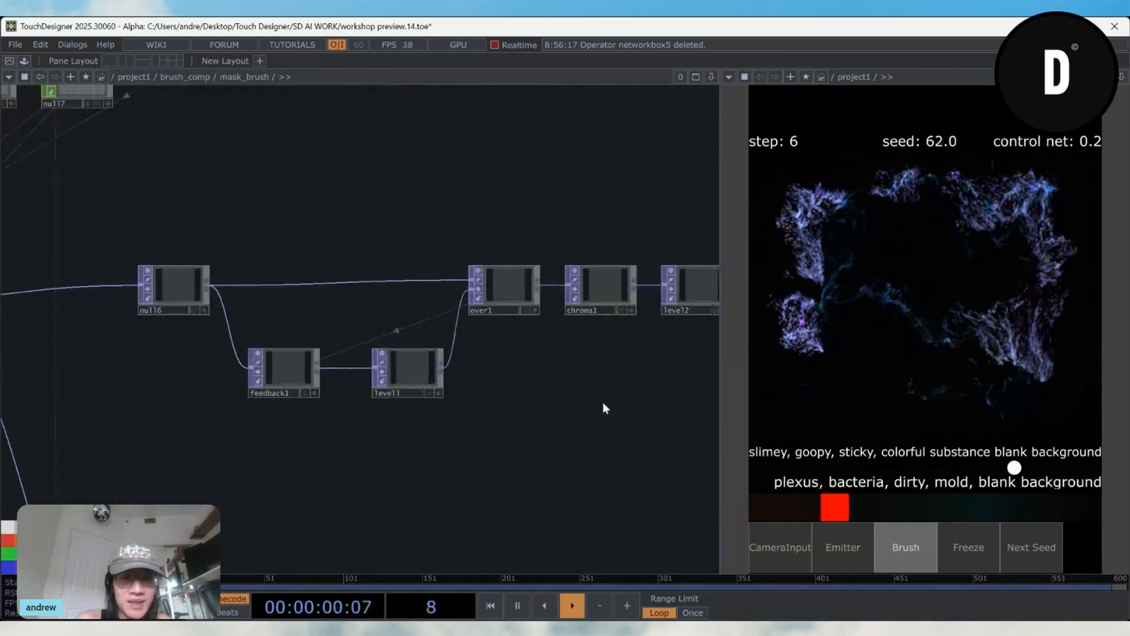
pyautogui.moveTo(881, 311)
pyautogui.mouseDown()
pyautogui.moveTo(934, 347)
pyautogui.moveTo(985, 251)
pyautogui.moveTo(899, 355)
pyautogui.moveTo(1014, 250)
pyautogui.moveTo(1036, 300)
pyautogui.mouseUp()
pyautogui.scroll(3, 275, 425)
pyautogui.moveTo(853, 238)
pyautogui.mouseDown()
pyautogui.moveTo(821, 375)
pyautogui.moveTo(915, 356)
pyautogui.mouseUp()
# Step: Paint looping strokes on the canvas with the null3, feedback2, level1p and over2 feedback loop in view
pyautogui.scroll(-2, 423, 494)
pyautogui.scroll(-1, 424, 493)
pyautogui.moveTo(334, 307); pyautogui.dragTo(389, 265)
pyautogui.moveTo(488, 536); pyautogui.dragTo(435, 235)
pyautogui.moveTo(500, 542); pyautogui.dragTo(454, 377)
pyautogui.moveTo(452, 334); pyautogui.dragTo(530, 235)
pyautogui.scroll(2, 564, 347)
pyautogui.moveTo(848, 215)
pyautogui.mouseDown()
pyautogui.moveTo(808, 287)
pyautogui.moveTo(991, 376)
pyautogui.moveTo(974, 229)
pyautogui.moveTo(832, 396)
pyautogui.moveTo(1023, 255)
pyautogui.moveTo(937, 420)
pyautogui.mouseUp()
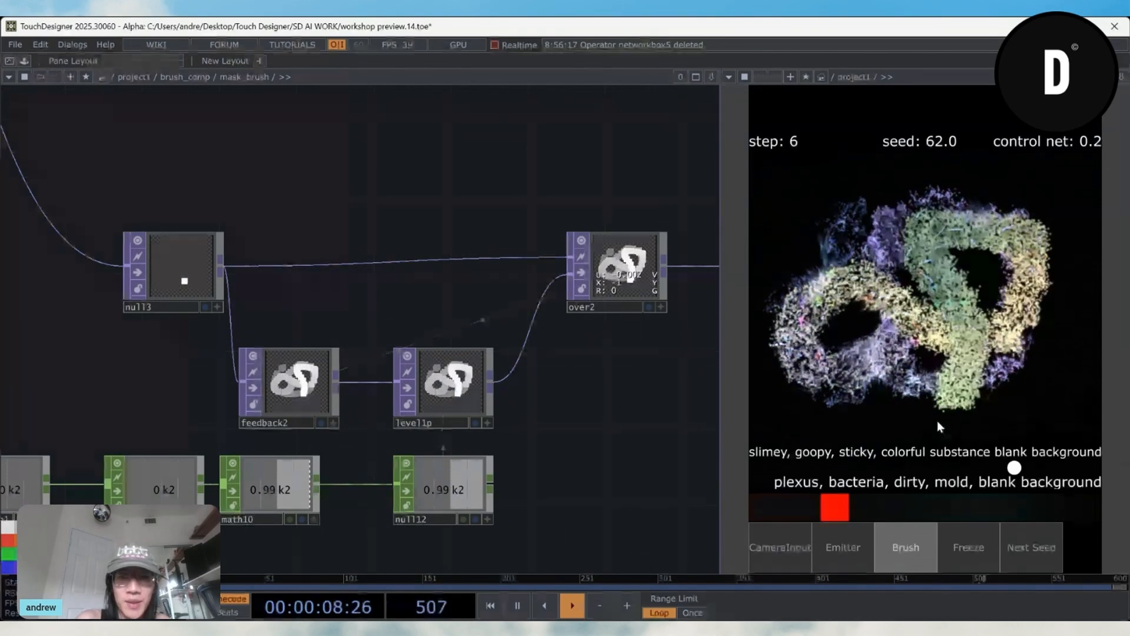
# Step: Select the level1p operator and paint "Hi" with a smiley face below it on the canvas
pyautogui.click(436, 416)
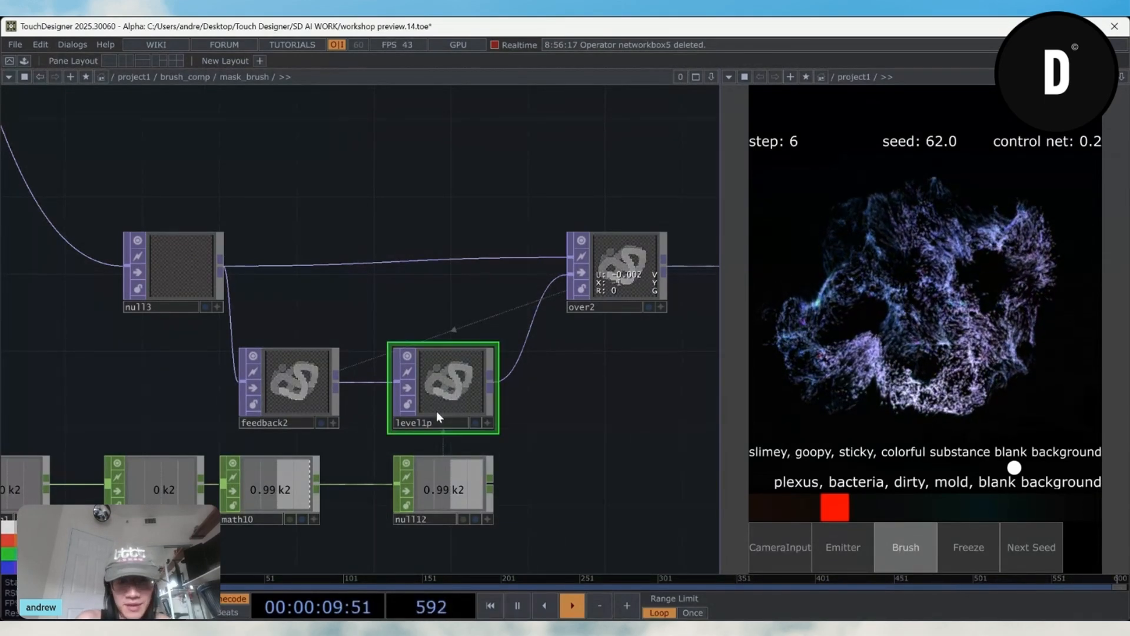
pyautogui.scroll(2, 436, 416)
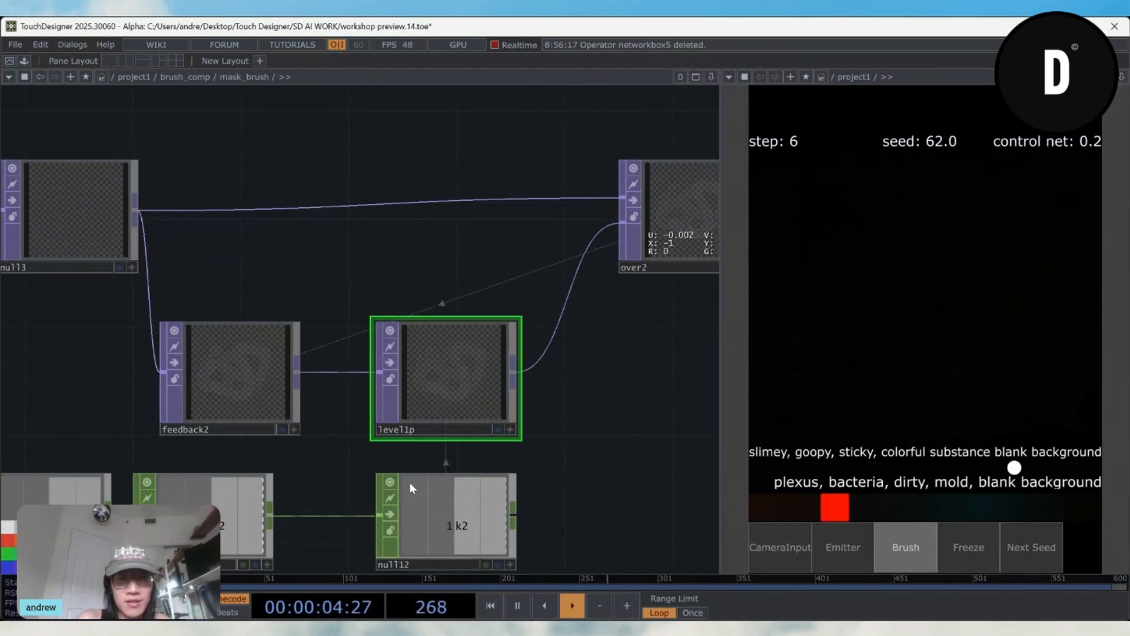
pyautogui.moveTo(783, 177); pyautogui.dragTo(792, 292)
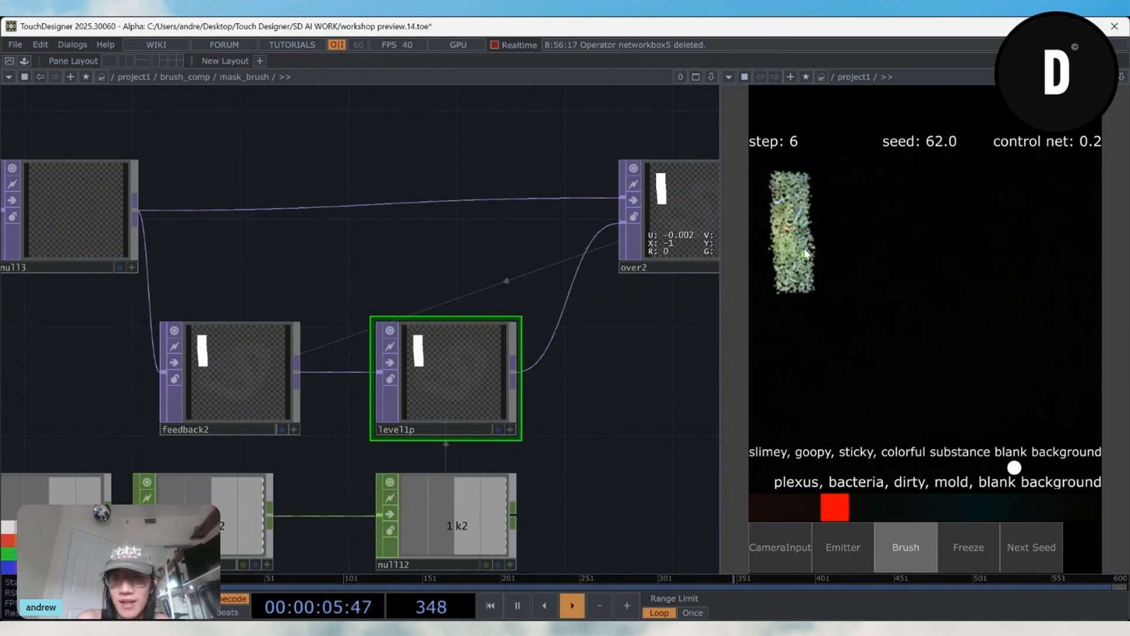
pyautogui.moveTo(845, 157); pyautogui.dragTo(849, 284)
pyautogui.moveTo(792, 227); pyautogui.dragTo(847, 226)
pyautogui.moveTo(930, 218); pyautogui.dragTo(930, 276)
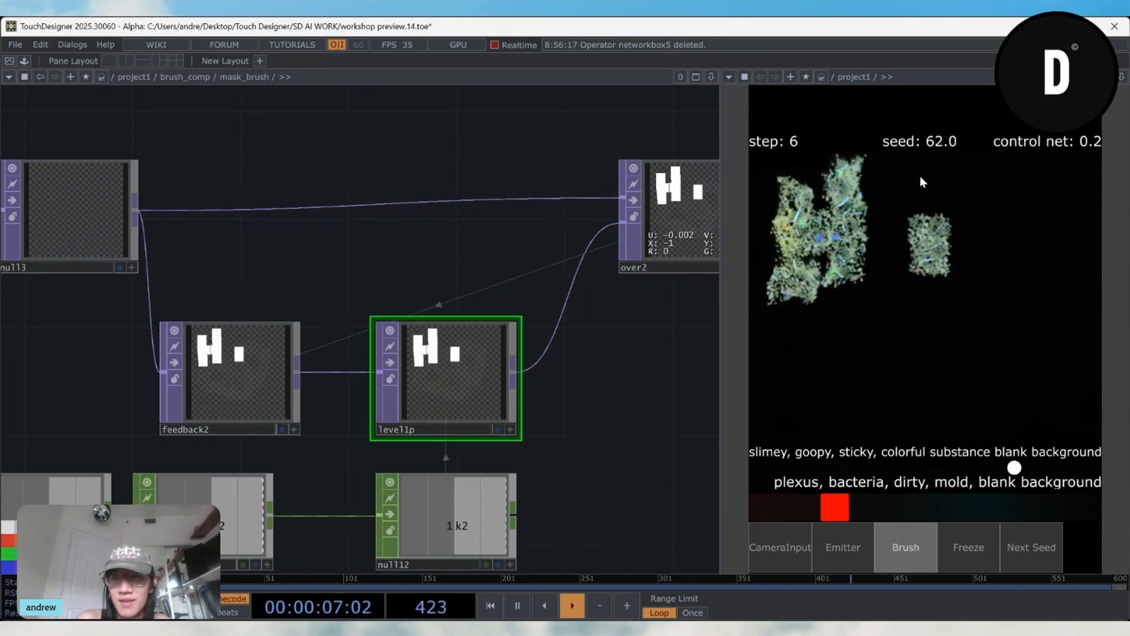
pyautogui.moveTo(920, 161); pyautogui.dragTo(921, 174)
pyautogui.click(818, 332)
pyautogui.click(908, 328)
pyautogui.moveTo(787, 372); pyautogui.dragTo(1012, 383)
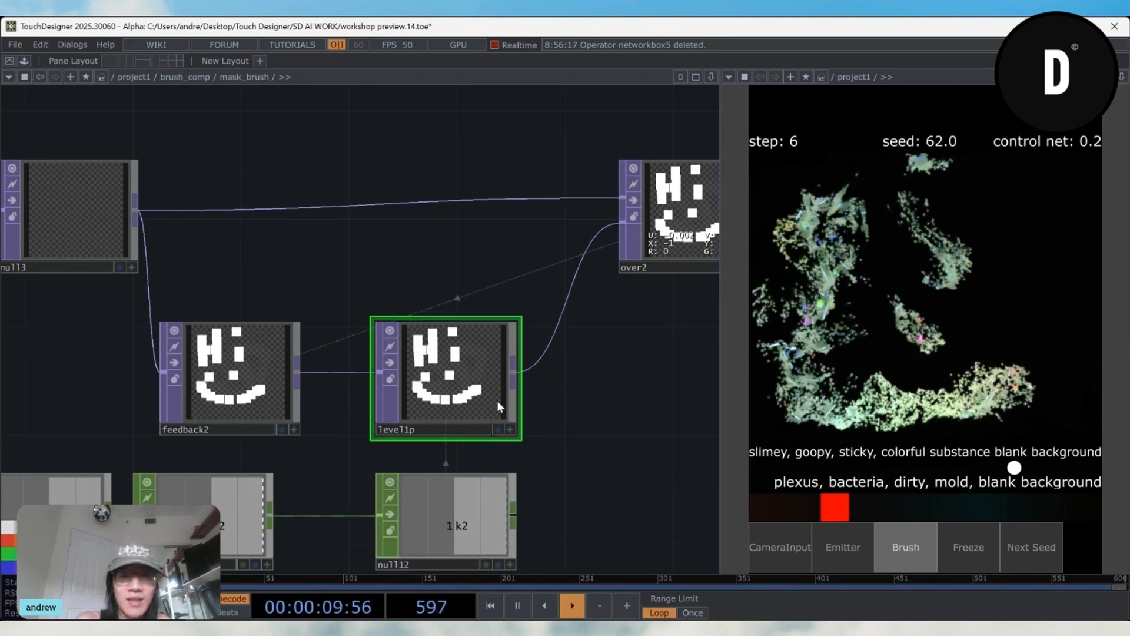
# Step: Follow the painted mask through chroma2 and constant1 to out4, and inspect it at the scale operator back in brush_comp
pyautogui.scroll(-5, 463, 396)
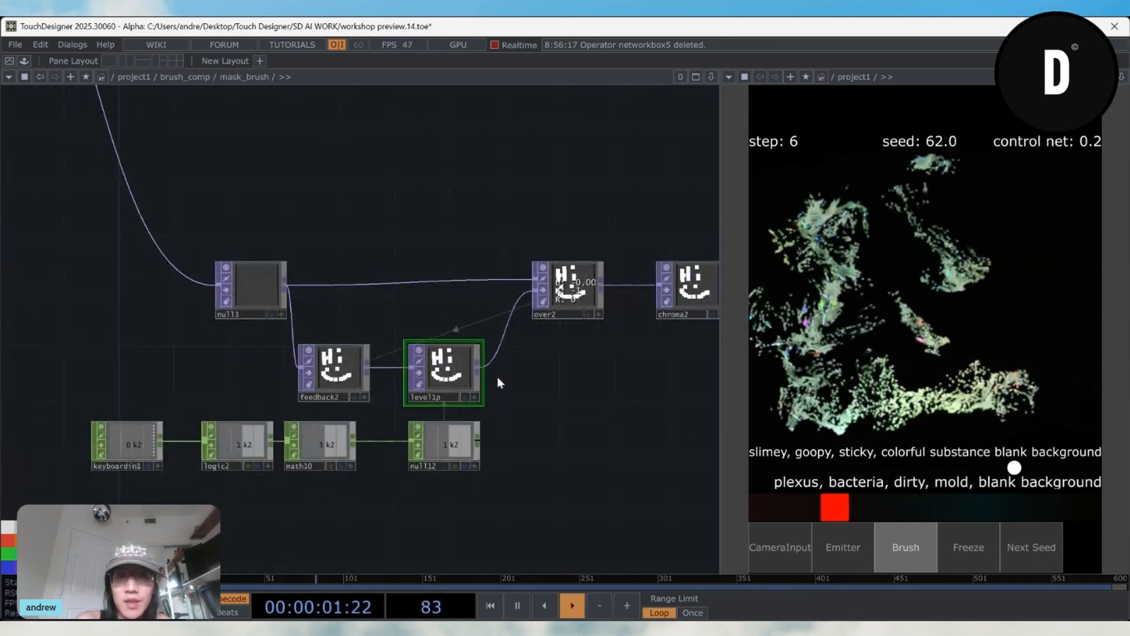
pyautogui.moveTo(605, 383); pyautogui.dragTo(554, 395)
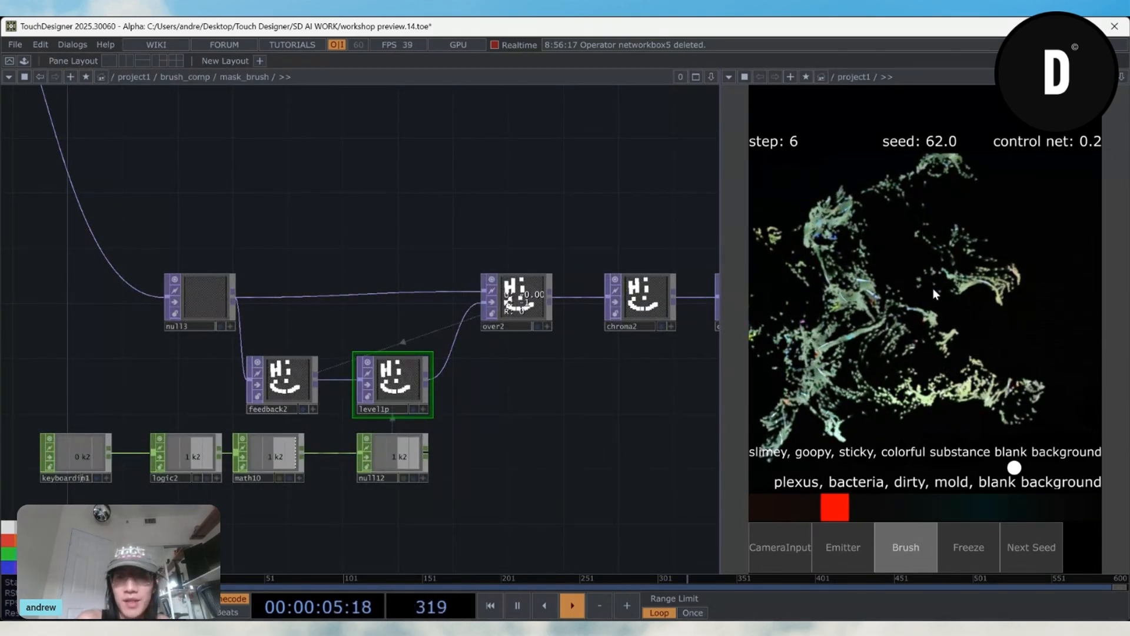
pyautogui.scroll(-8, 330, 439)
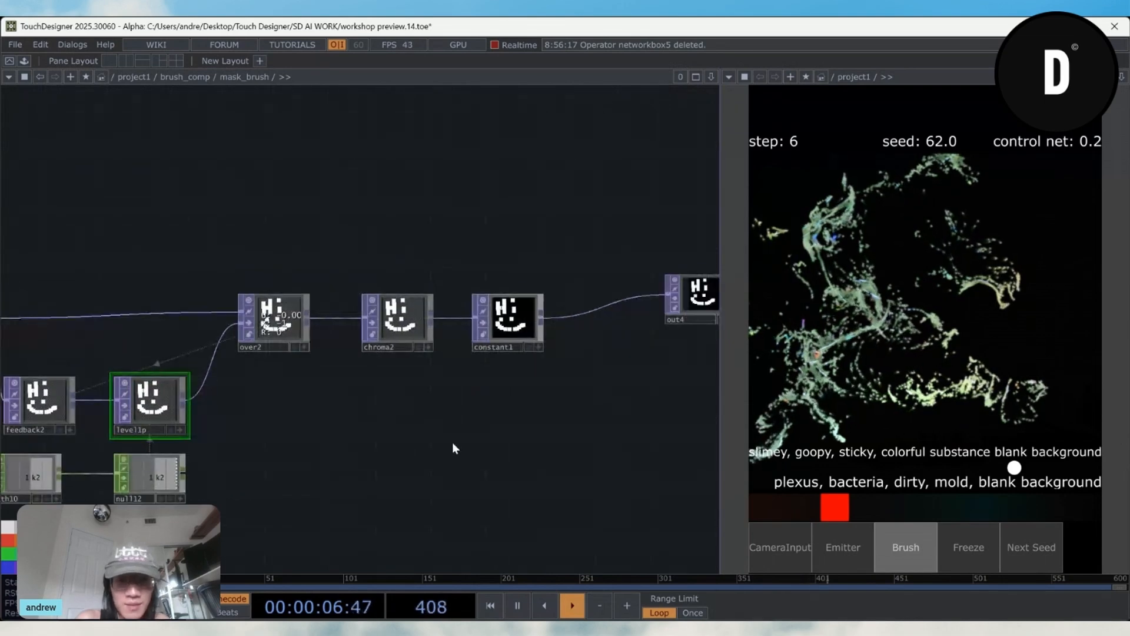
pyautogui.scroll(-6, 282, 427)
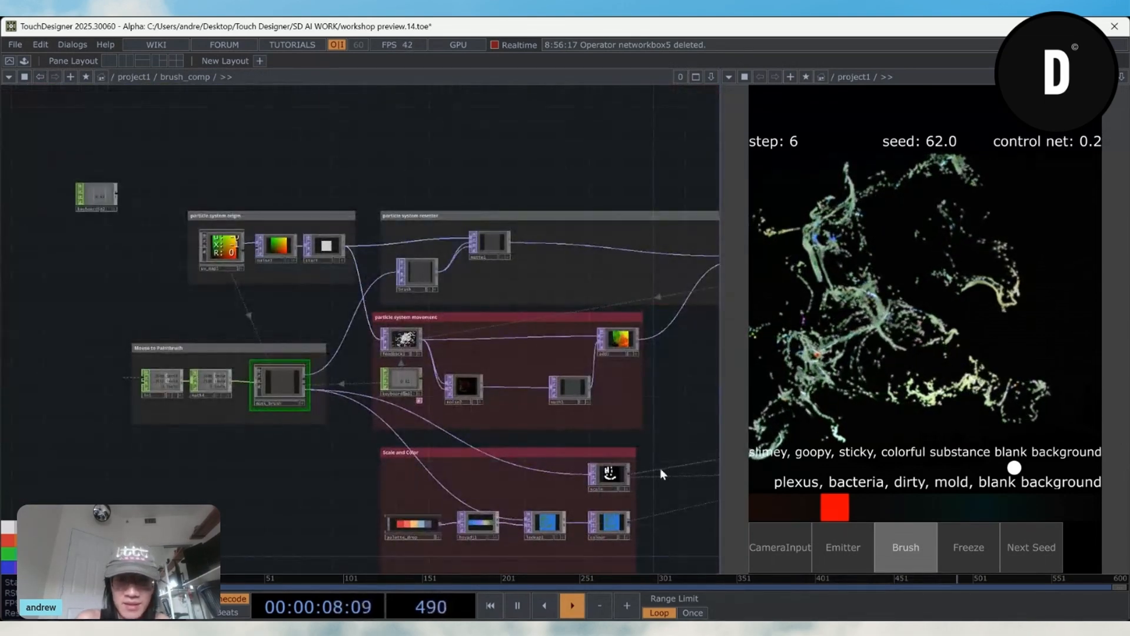
pyautogui.scroll(3, 510, 468)
pyautogui.scroll(5, 510, 468)
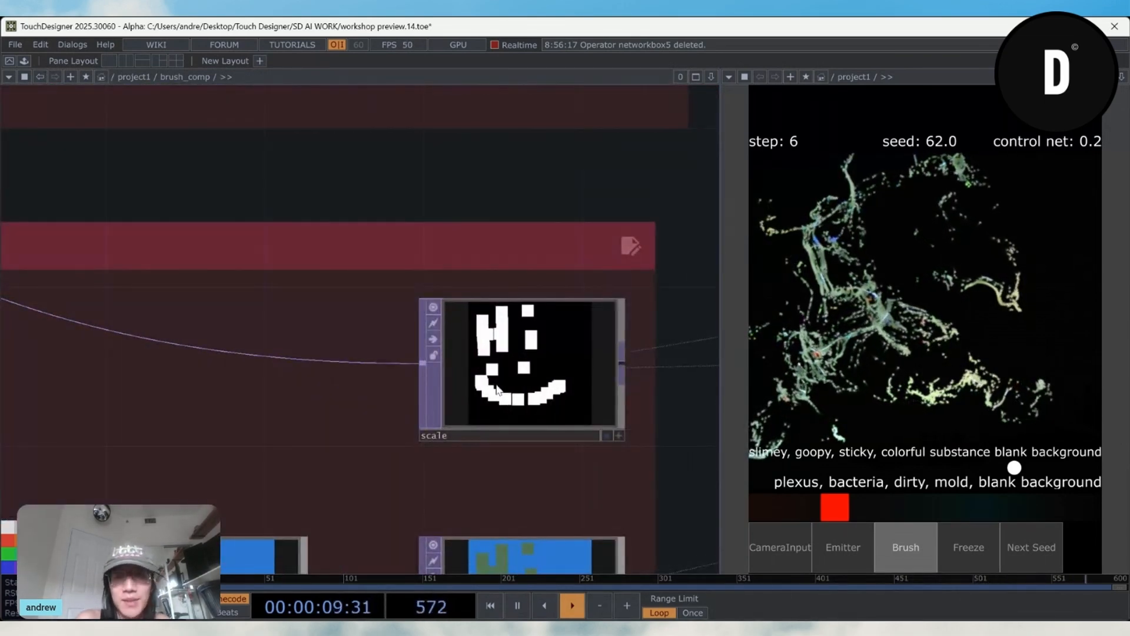
# Step: Examine the Geo-Instancing-network group with its circle1, cam1, geo1, geo2 and render operators, and its links from the particle networks
pyautogui.scroll(-2, 512, 400)
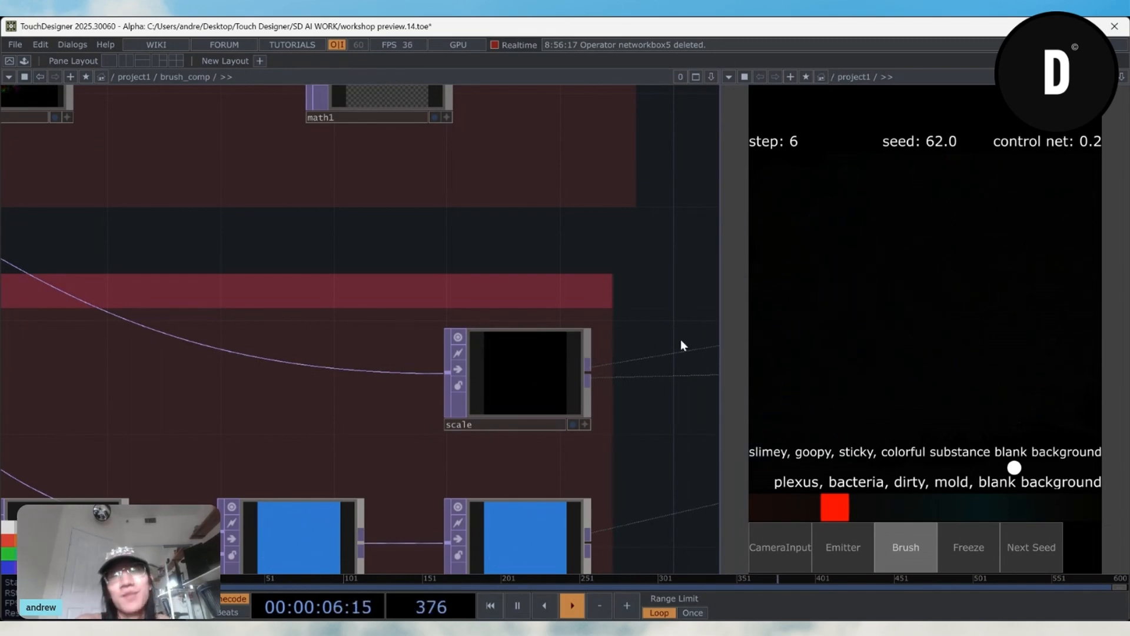
pyautogui.scroll(-6, 681, 344)
pyautogui.moveTo(651, 294); pyautogui.dragTo(298, 386)
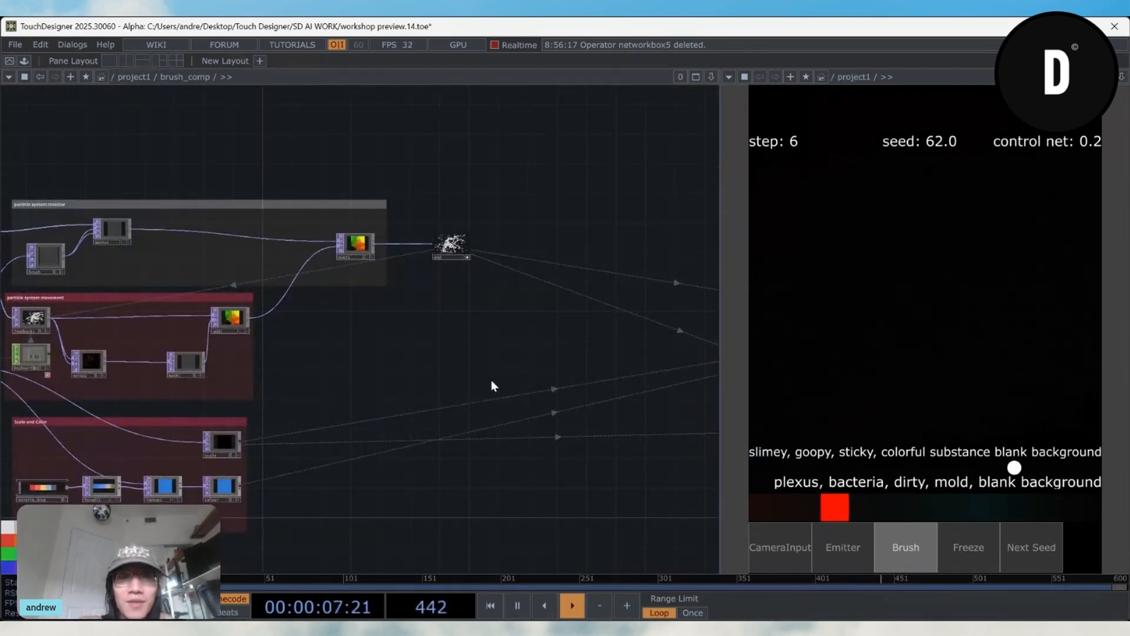
pyautogui.scroll(-6, 304, 398)
pyautogui.moveTo(316, 412); pyautogui.dragTo(341, 387, button='middle')
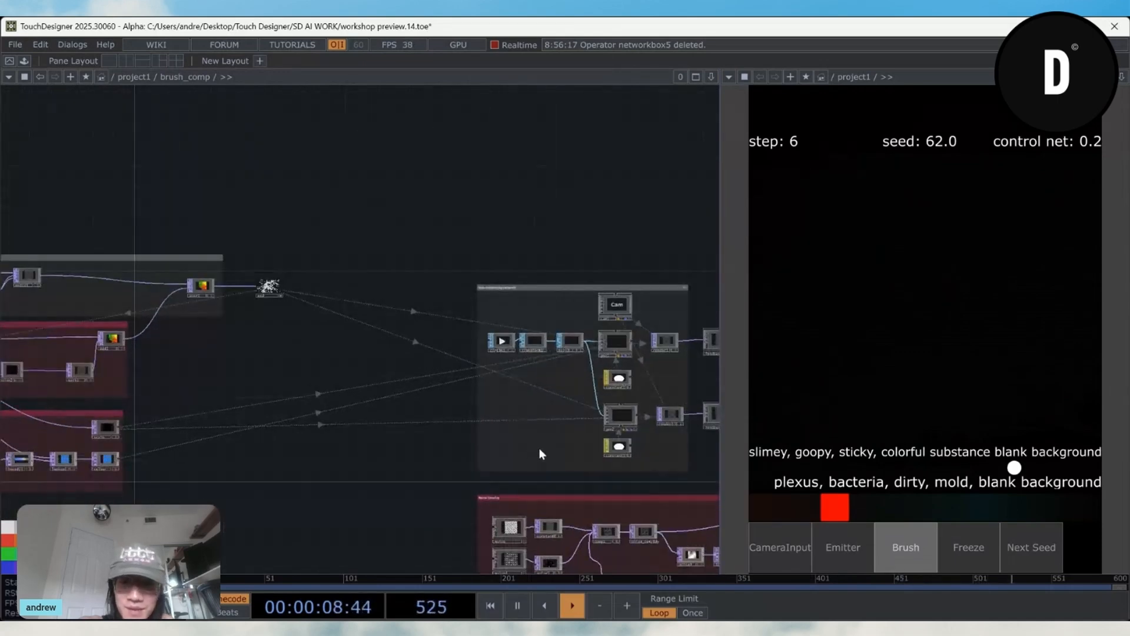
pyautogui.moveTo(539, 447); pyautogui.dragTo(275, 436)
pyautogui.moveTo(275, 435); pyautogui.dragTo(299, 412, button='middle')
pyautogui.scroll(5, 436, 312)
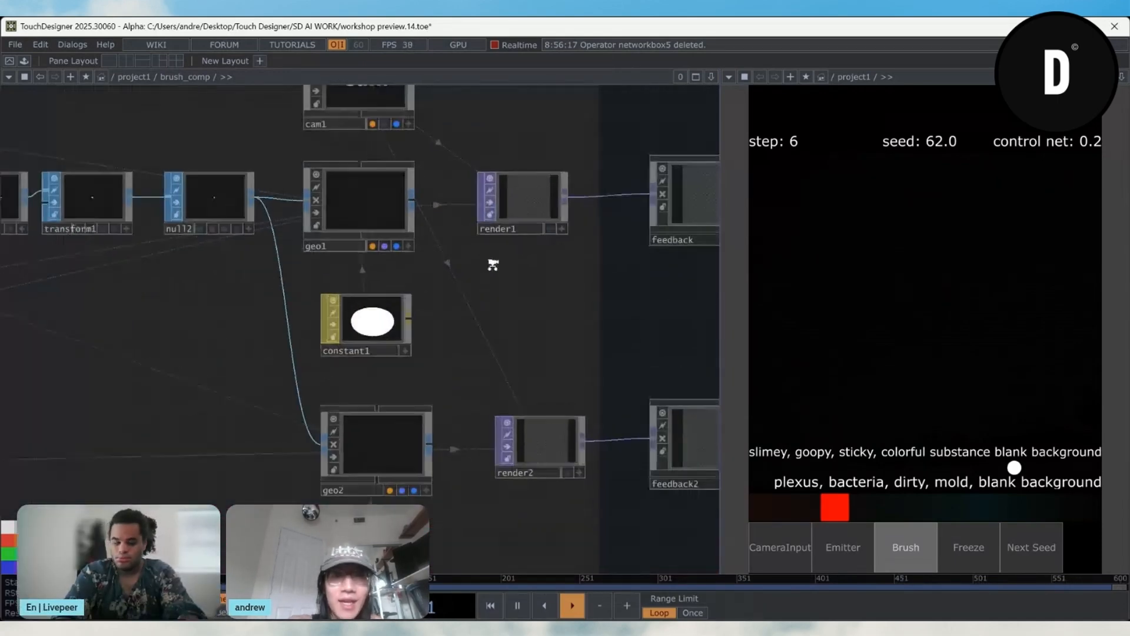
pyautogui.scroll(-3, 218, 366)
pyautogui.moveTo(217, 366); pyautogui.dragTo(391, 376)
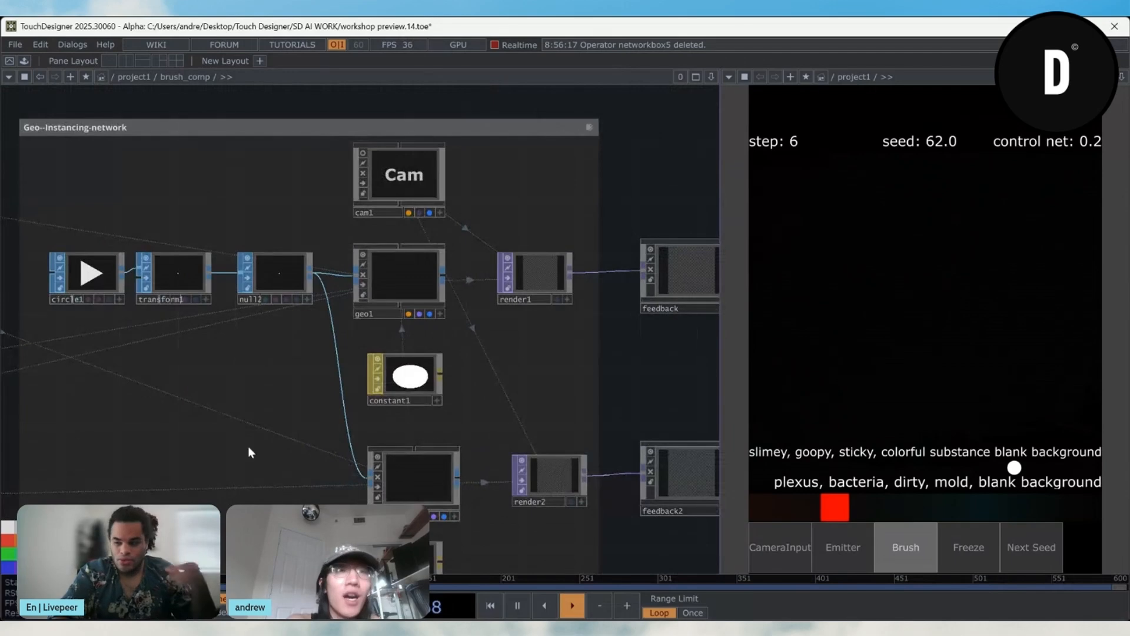
pyautogui.moveTo(235, 450); pyautogui.dragTo(473, 451)
pyautogui.scroll(-4, 473, 454)
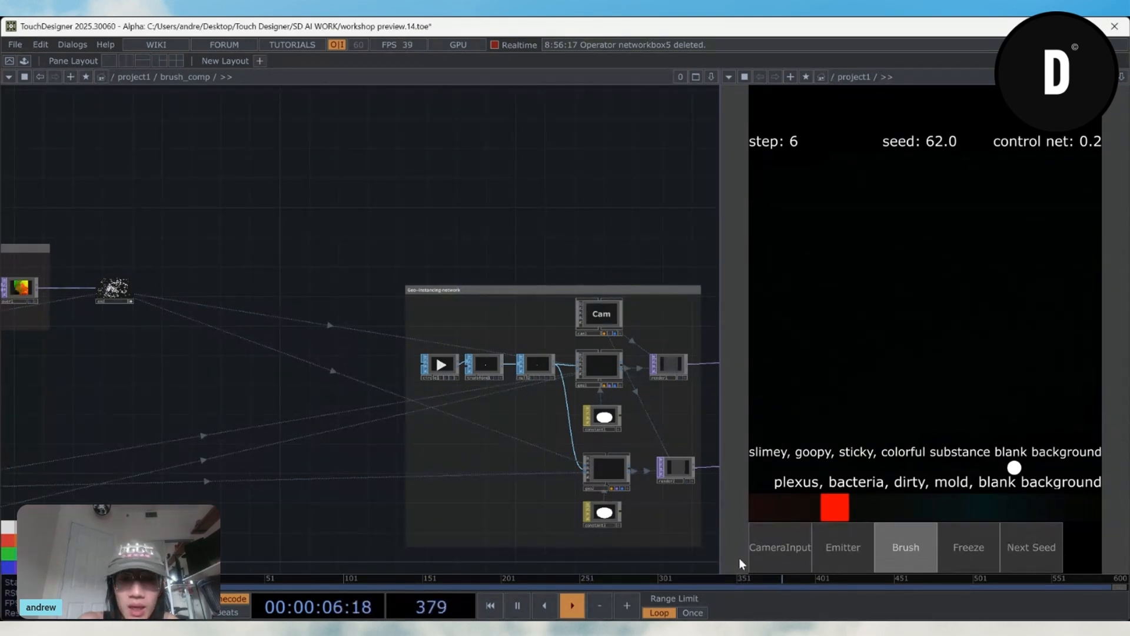
# Step: Examine how the particle and scale and colour networks link into geometry instancing, and the Noise Overlay group beneath it
pyautogui.moveTo(303, 401); pyautogui.dragTo(316, 336)
pyautogui.scroll(-3, 332, 379)
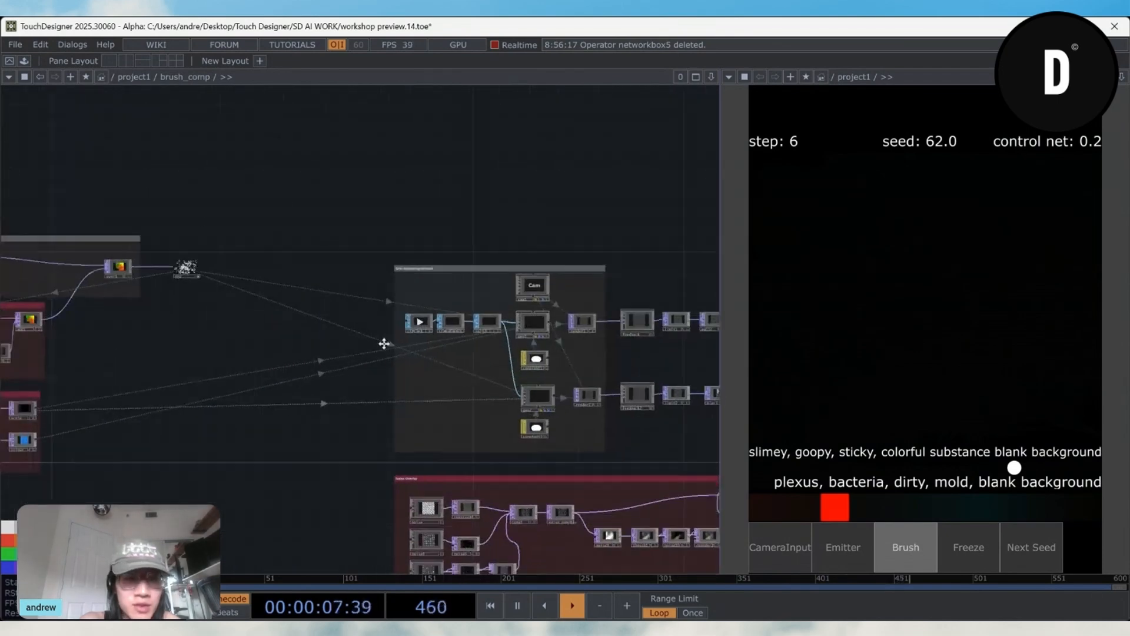
pyautogui.moveTo(383, 343); pyautogui.dragTo(529, 272)
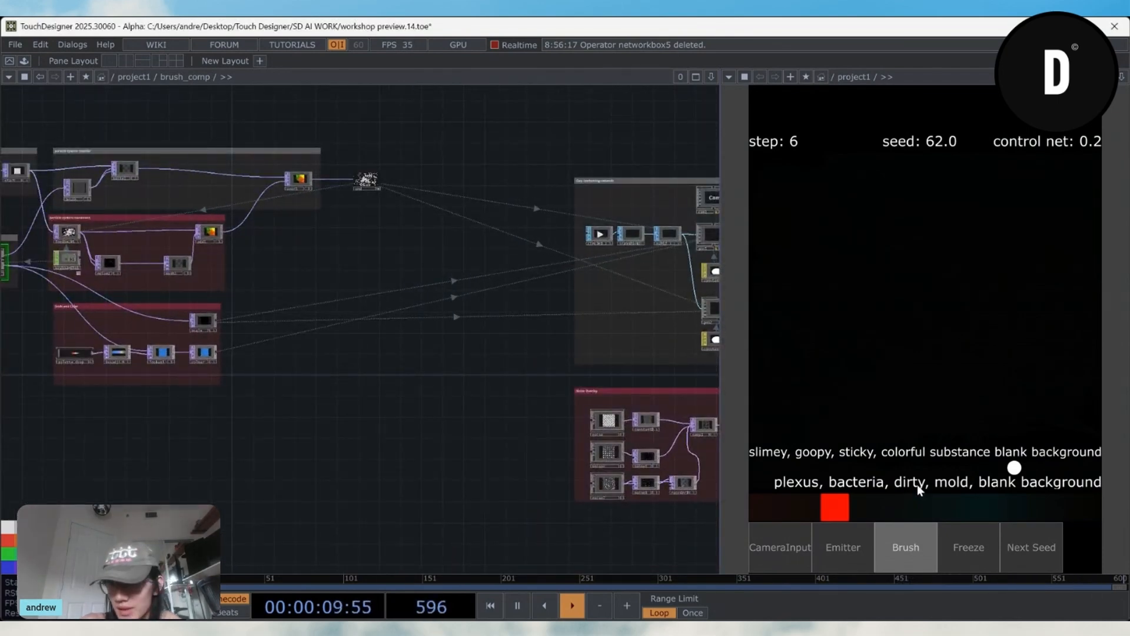
pyautogui.scroll(3, 263, 289)
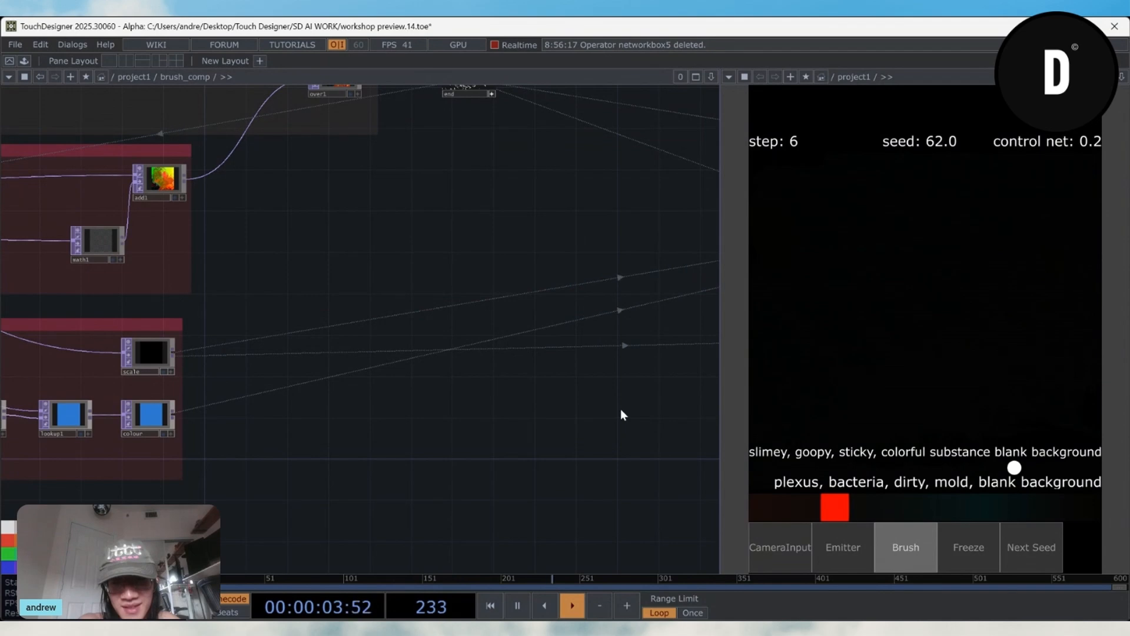
pyautogui.scroll(-5, 620, 408)
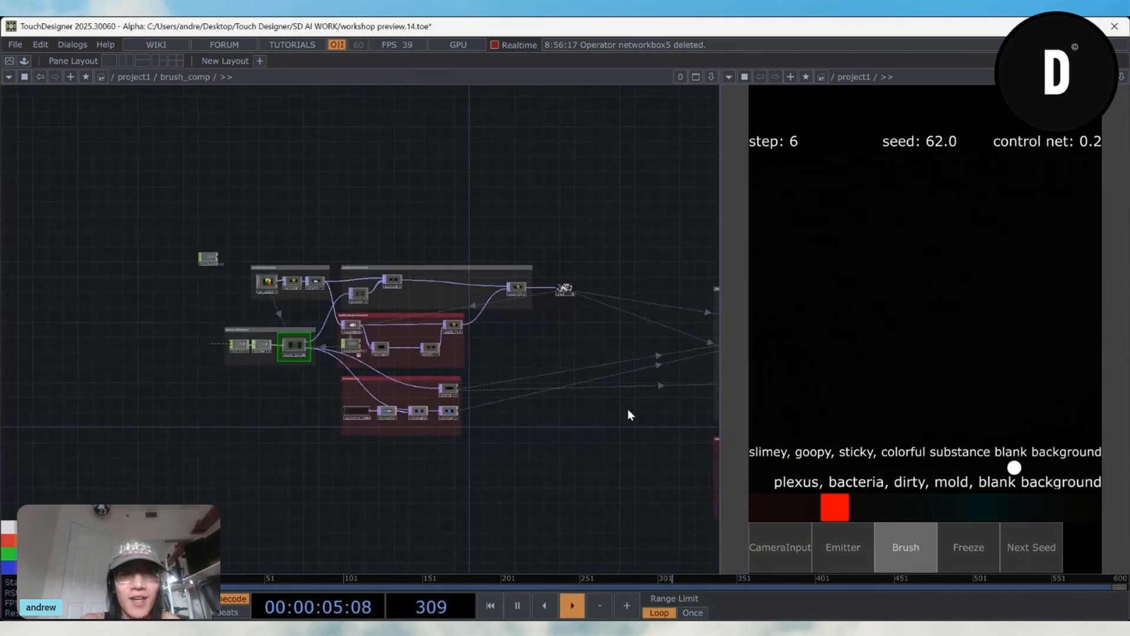
pyautogui.moveTo(676, 410); pyautogui.dragTo(224, 328)
pyautogui.scroll(2, 483, 426)
pyautogui.scroll(4, 224, 328)
pyautogui.moveTo(326, 460); pyautogui.dragTo(263, 304)
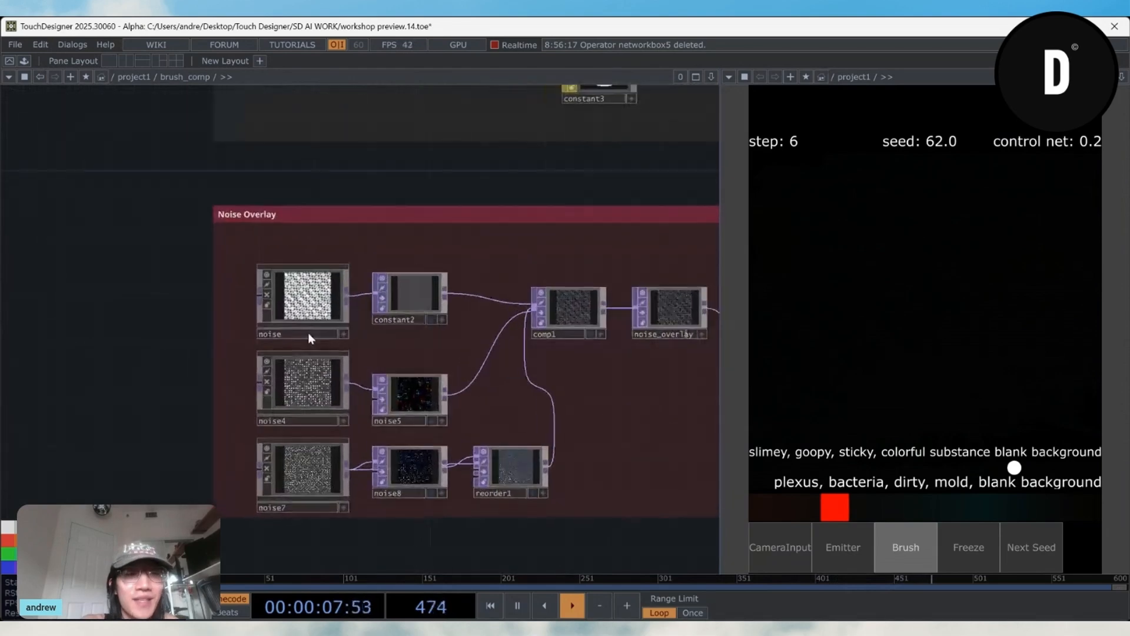
pyautogui.scroll(-5, 309, 334)
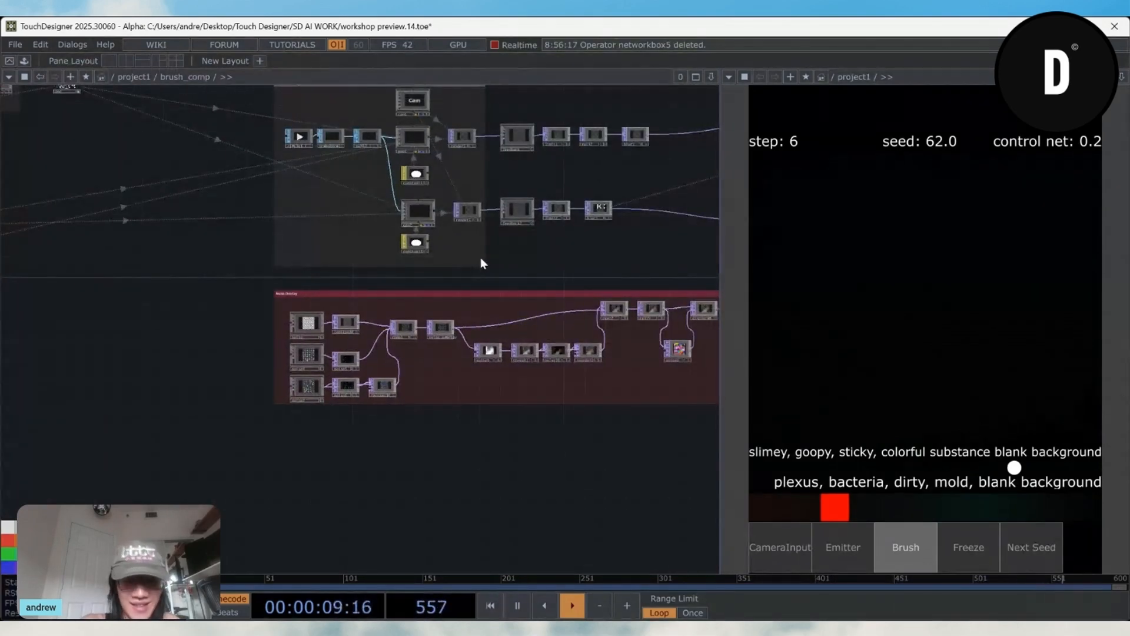
# Step: Paint several thick strokes on the canvas with the Geo-Instancing-network group and its render chains in view
pyautogui.moveTo(197, 206); pyautogui.dragTo(227, 398)
pyautogui.moveTo(924, 223)
pyautogui.mouseDown()
pyautogui.moveTo(965, 358)
pyautogui.moveTo(951, 333)
pyautogui.mouseUp()
pyautogui.moveTo(1036, 327); pyautogui.dragTo(1044, 256)
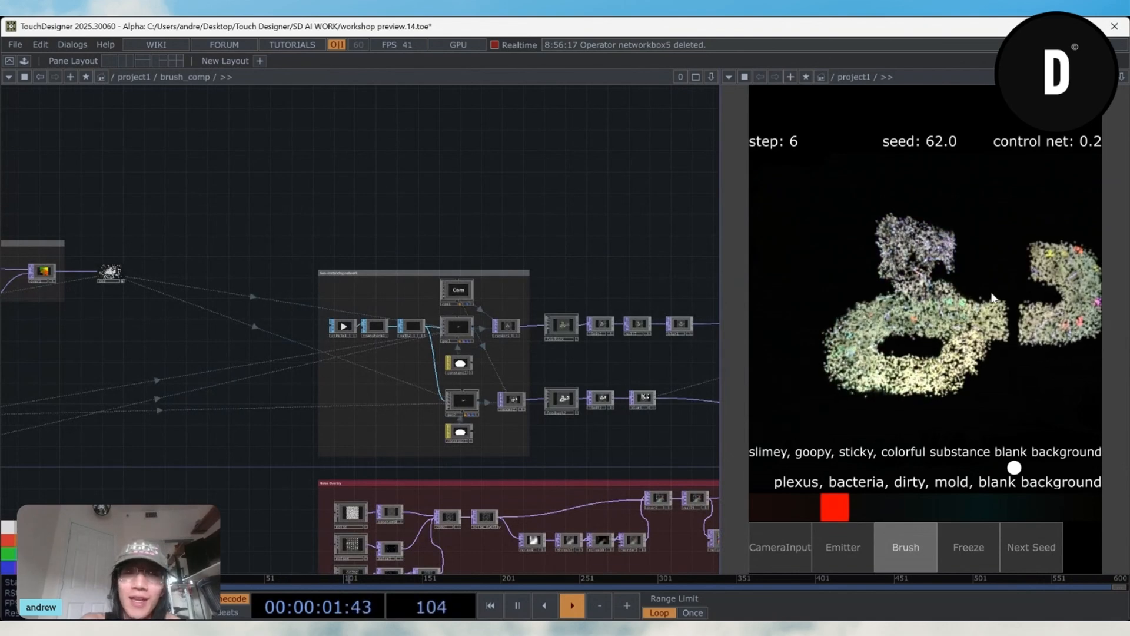
pyautogui.moveTo(1015, 200); pyautogui.dragTo(943, 379)
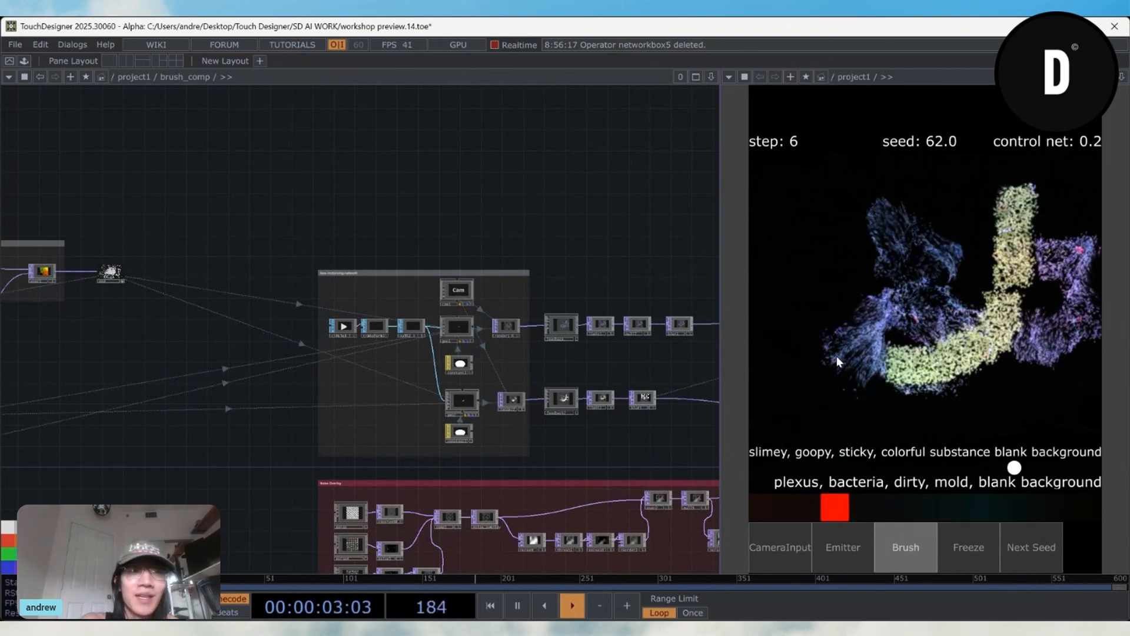
# Step: Examine the end operator's particle output and trace its links into the Geo-Instancing-network group
pyautogui.scroll(5, 321, 310)
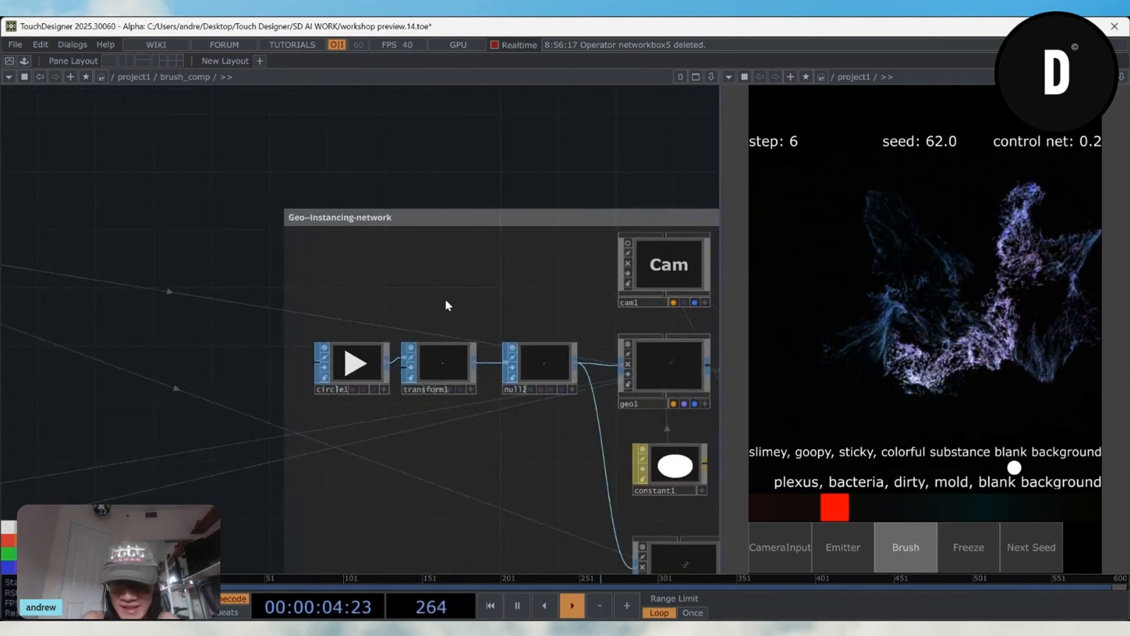
pyautogui.moveTo(286, 337); pyautogui.dragTo(390, 329)
pyautogui.scroll(-3, 102, 361)
pyautogui.moveTo(100, 362); pyautogui.dragTo(401, 368)
pyautogui.scroll(6, 275, 372)
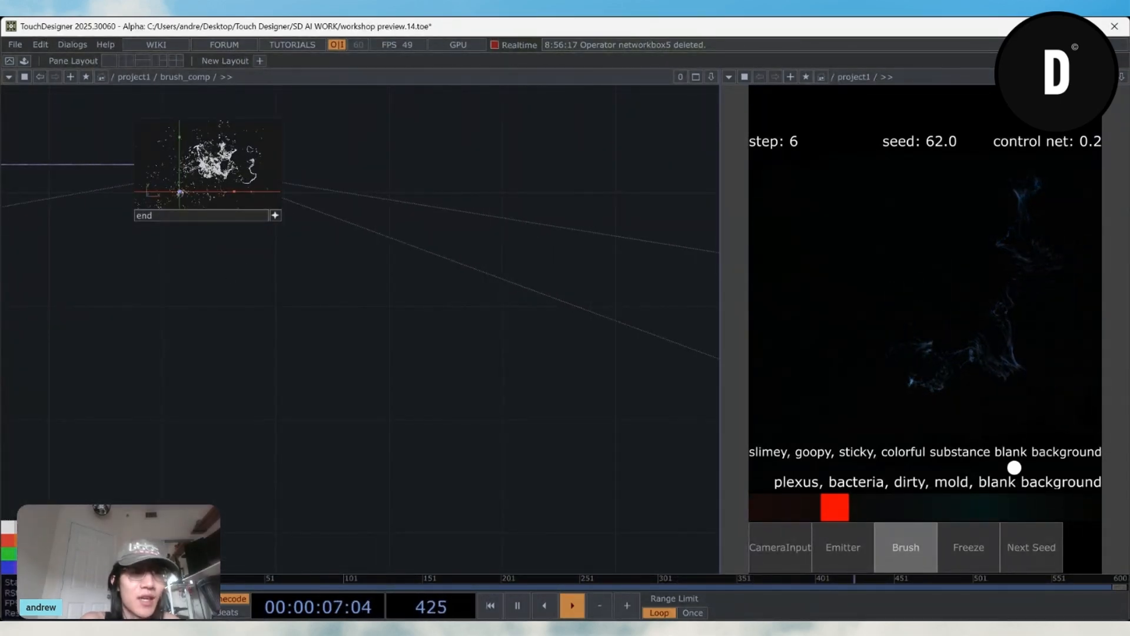
pyautogui.moveTo(480, 344); pyautogui.dragTo(328, 333)
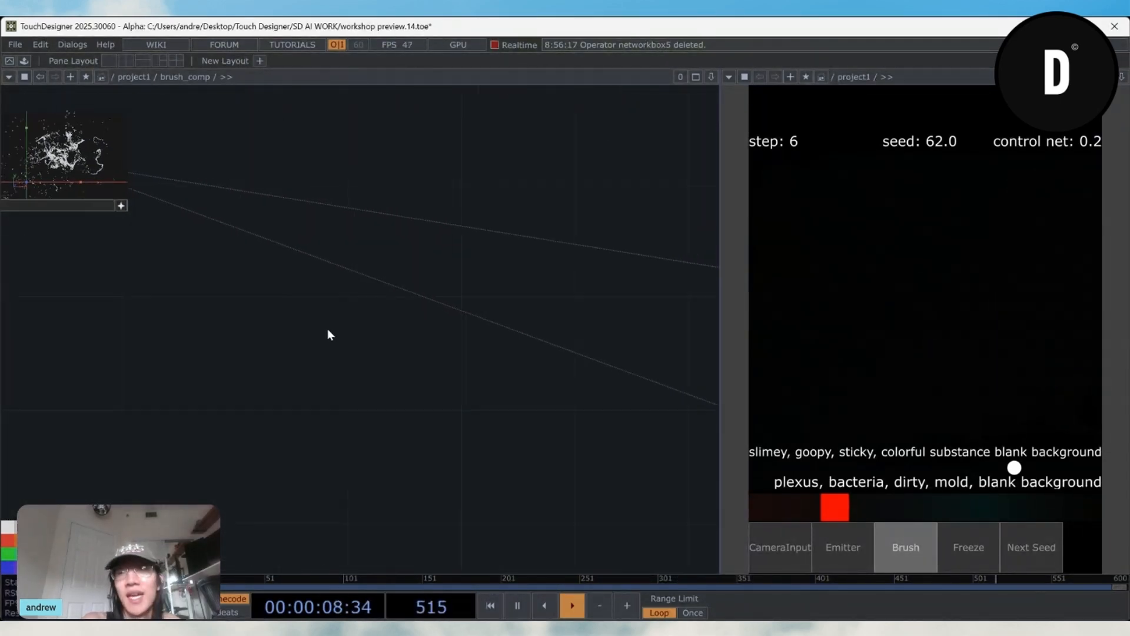
pyautogui.moveTo(288, 334); pyautogui.dragTo(318, 386, button='middle')
pyautogui.moveTo(364, 336); pyautogui.dragTo(104, 253)
pyautogui.moveTo(307, 348); pyautogui.dragTo(194, 329)
pyautogui.moveTo(194, 330); pyautogui.dragTo(285, 282, button='middle')
pyautogui.moveTo(450, 382); pyautogui.dragTo(294, 351)
# Step: Paint looping strokes on the canvas and inspect the resulting particles in the render1 operator
pyautogui.moveTo(982, 255)
pyautogui.mouseDown()
pyautogui.moveTo(878, 290)
pyautogui.moveTo(1030, 201)
pyautogui.mouseUp()
pyautogui.scroll(-4, 434, 412)
pyautogui.scroll(8, 551, 365)
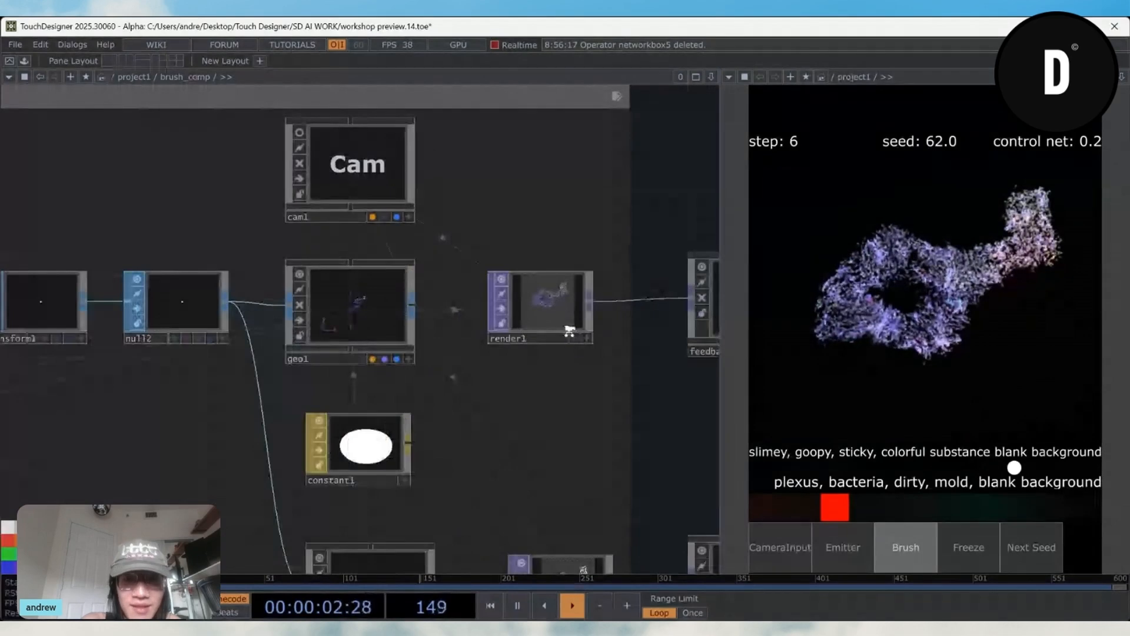
pyautogui.moveTo(826, 321)
pyautogui.mouseDown()
pyautogui.moveTo(900, 366)
pyautogui.moveTo(956, 248)
pyautogui.mouseUp()
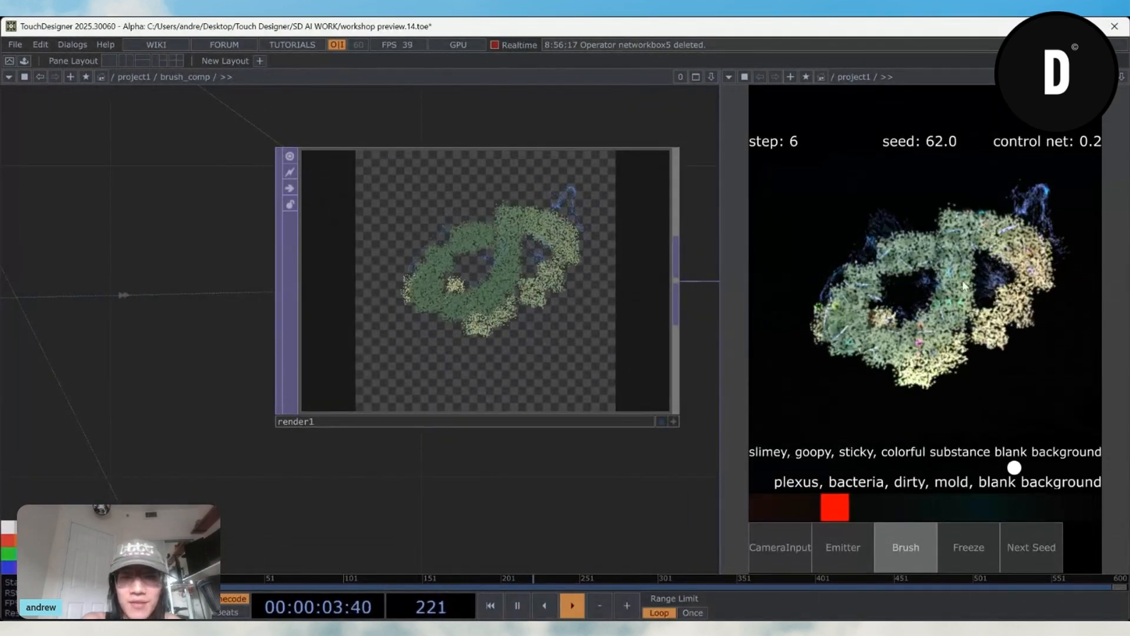
pyautogui.scroll(5, 552, 278)
pyautogui.scroll(-8, 386, 189)
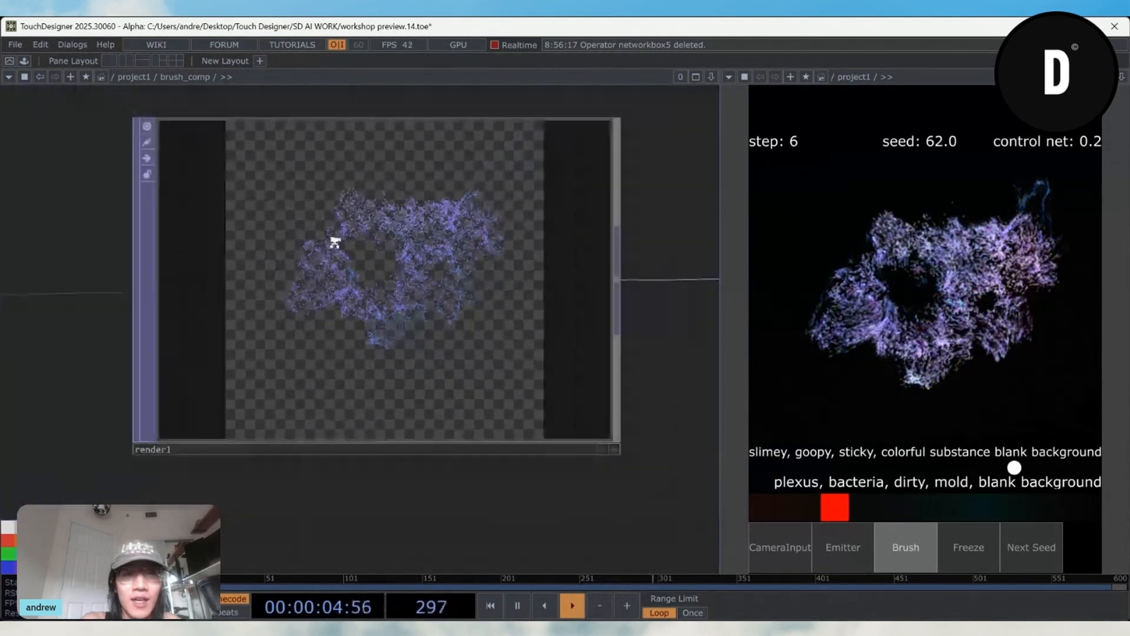
pyautogui.scroll(5, 387, 278)
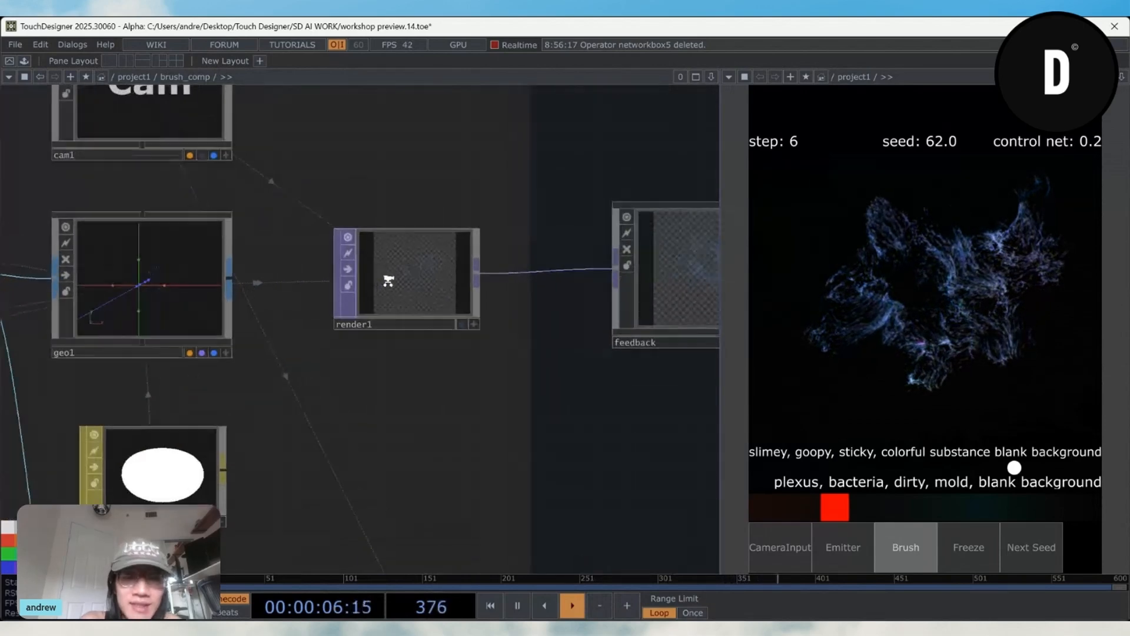
pyautogui.scroll(-2, 415, 285)
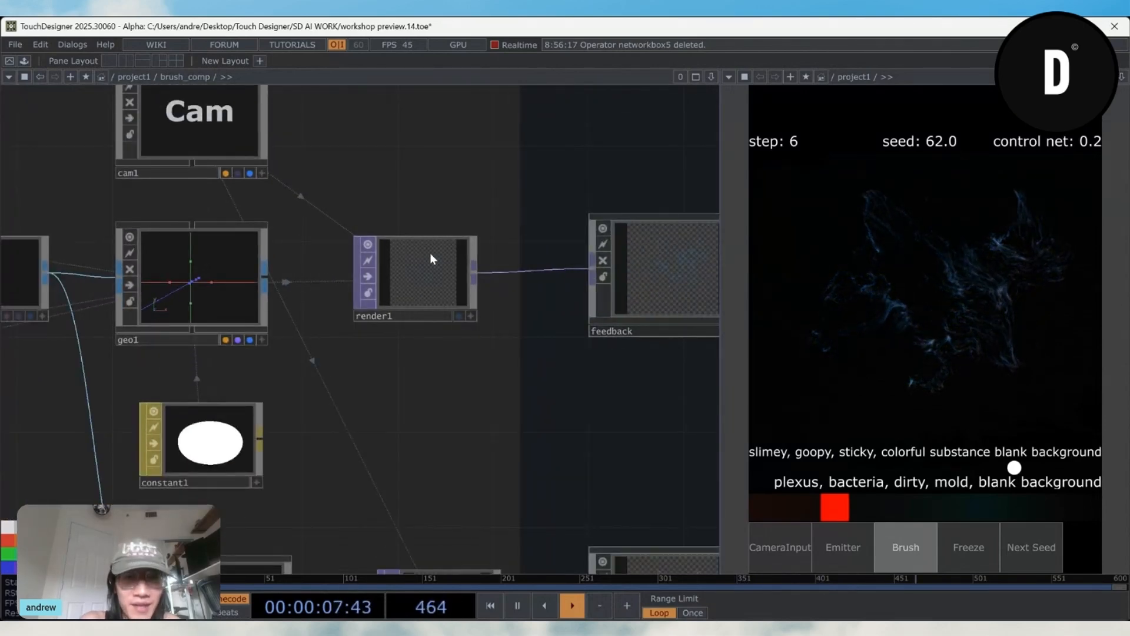
# Step: Show the Noise Overlay group's noise inputs feeding comp1 and paint strokes on the canvas
pyautogui.scroll(-5, 410, 299)
pyautogui.moveTo(418, 363); pyautogui.dragTo(461, 147)
pyautogui.scroll(6, 329, 366)
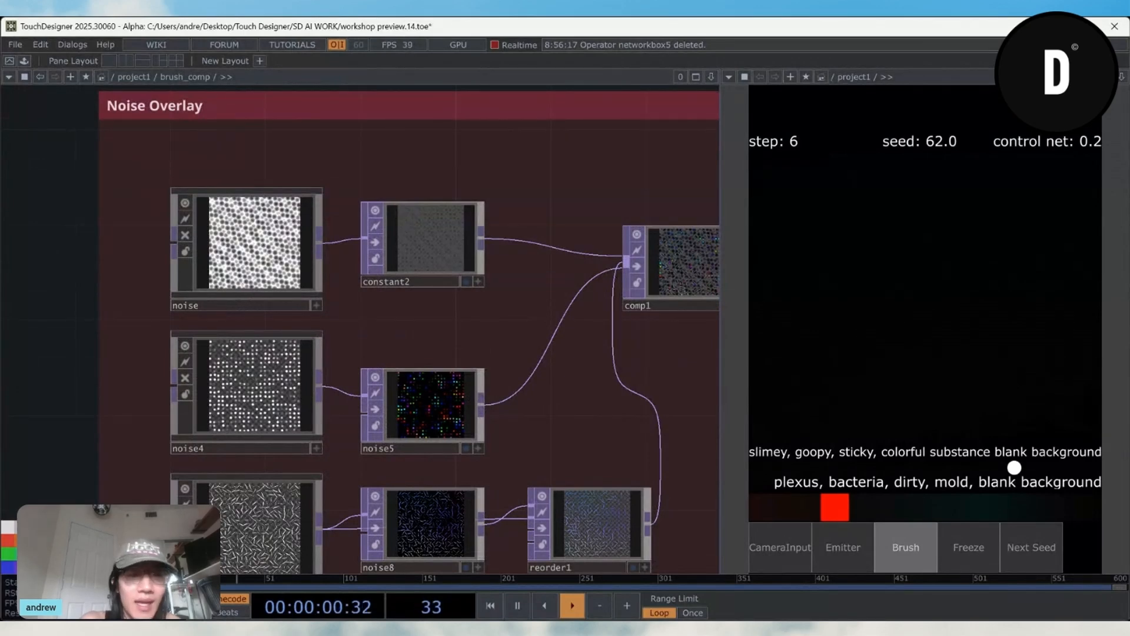
pyautogui.moveTo(504, 412); pyautogui.dragTo(387, 424)
pyautogui.moveTo(897, 215)
pyautogui.mouseDown()
pyautogui.moveTo(892, 290)
pyautogui.moveTo(940, 264)
pyautogui.moveTo(799, 354)
pyautogui.moveTo(836, 253)
pyautogui.moveTo(966, 230)
pyautogui.moveTo(953, 353)
pyautogui.mouseUp()
# Step: Follow the Noise Overlay chain from noise_overlay through noise9, thresh1, noise10, reorder2 and displace1 to the multiply operator
pyautogui.scroll(-5, 327, 410)
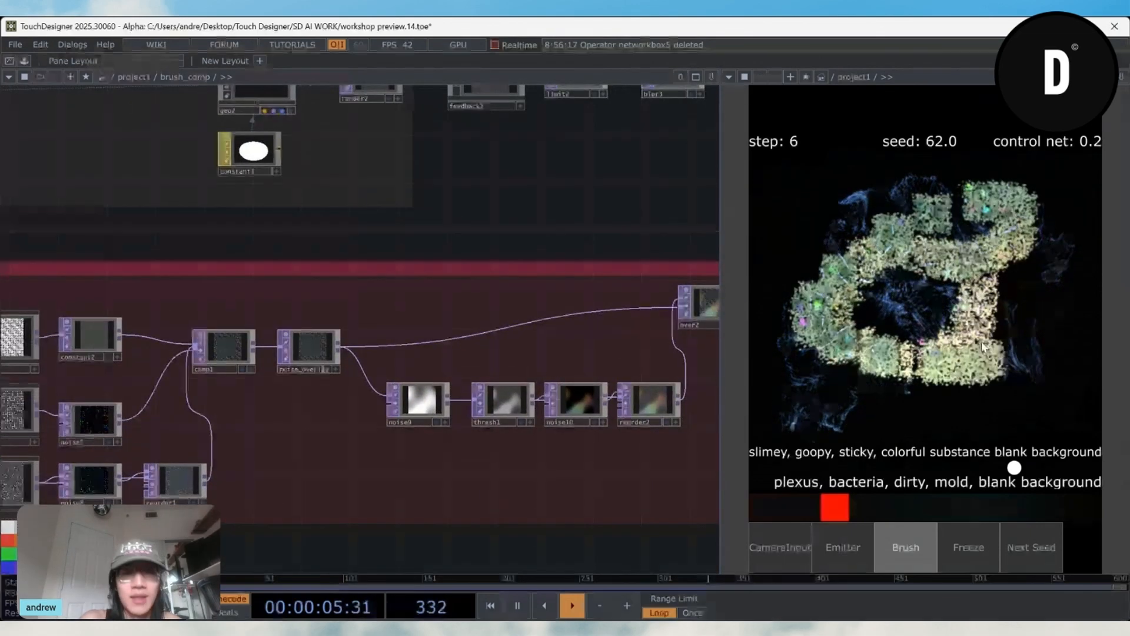
pyautogui.moveTo(616, 363); pyautogui.dragTo(383, 377)
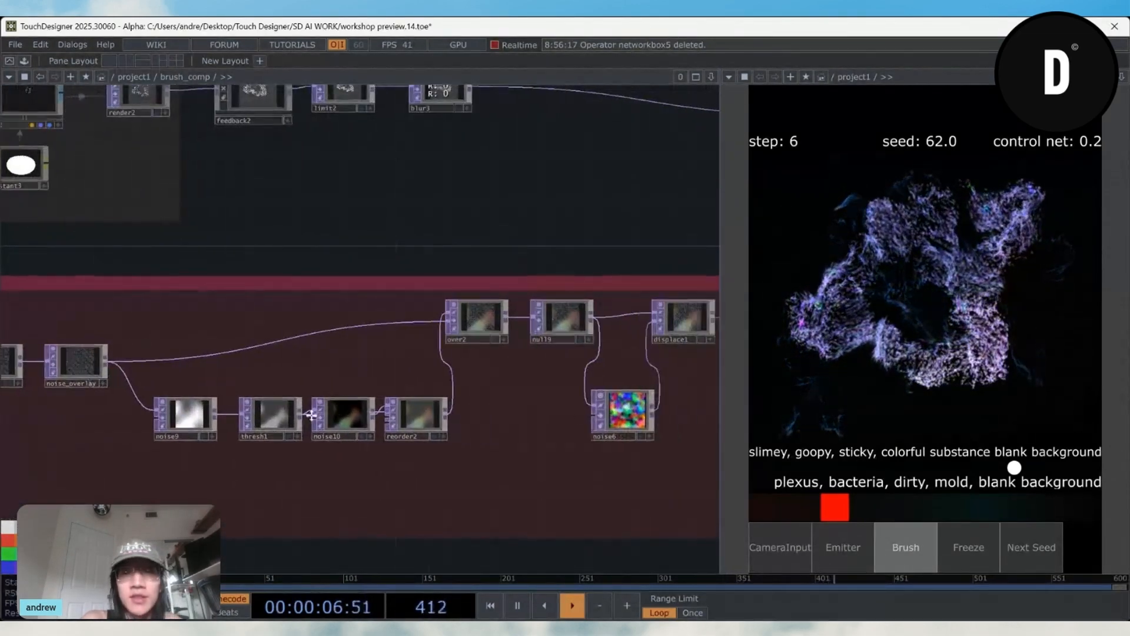
pyautogui.moveTo(530, 406); pyautogui.dragTo(435, 456)
pyautogui.moveTo(560, 376); pyautogui.dragTo(466, 545)
pyautogui.scroll(-3, 450, 430)
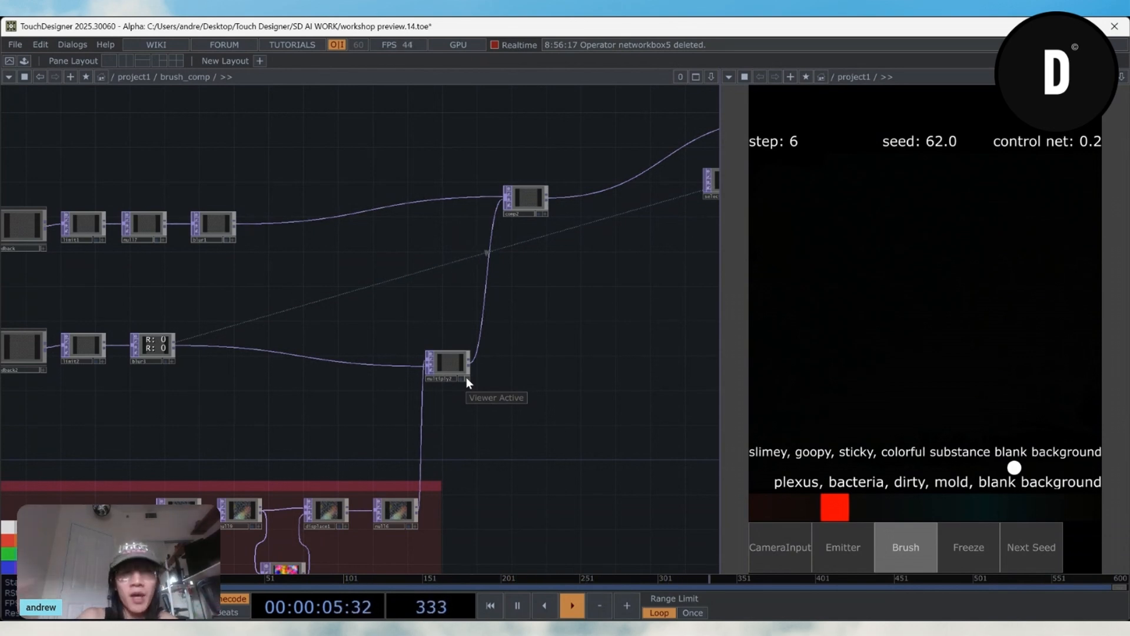
# Step: Inspect the Noise Overlay textures from the noise, noise5, noise8 and reorder1 operators through comp1 to noise_overlay
pyautogui.moveTo(275, 428); pyautogui.dragTo(652, 331)
pyautogui.moveTo(294, 456); pyautogui.dragTo(437, 409)
pyautogui.scroll(5, 171, 450)
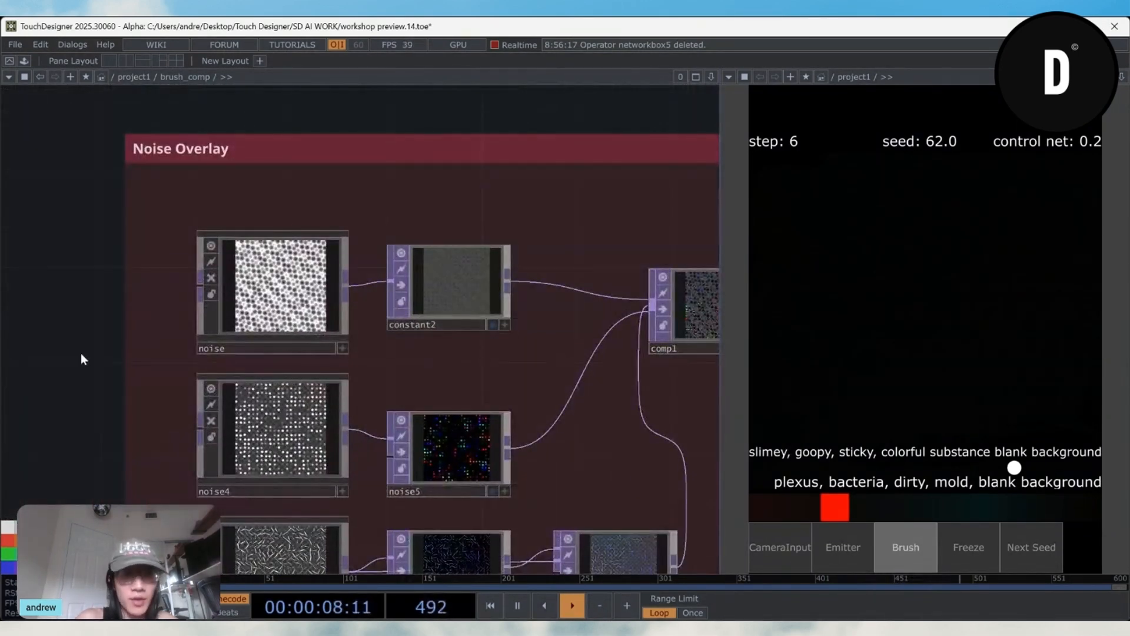
pyautogui.moveTo(538, 463); pyautogui.dragTo(435, 384)
pyautogui.scroll(5, 518, 518)
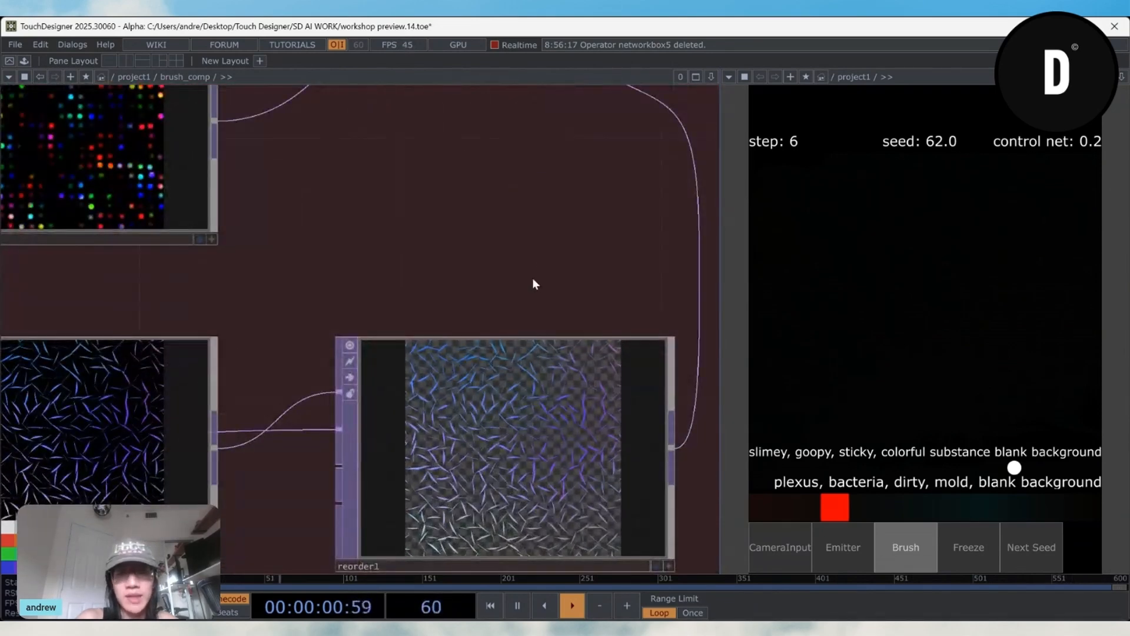
pyautogui.scroll(-6, 290, 373)
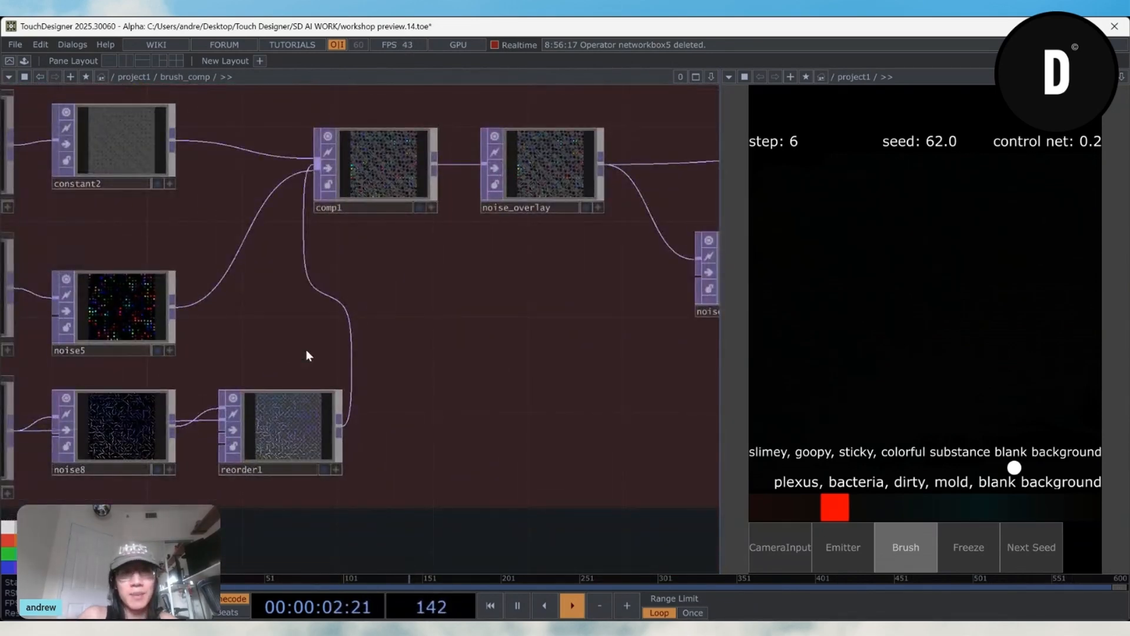
pyautogui.moveTo(465, 258); pyautogui.dragTo(356, 373)
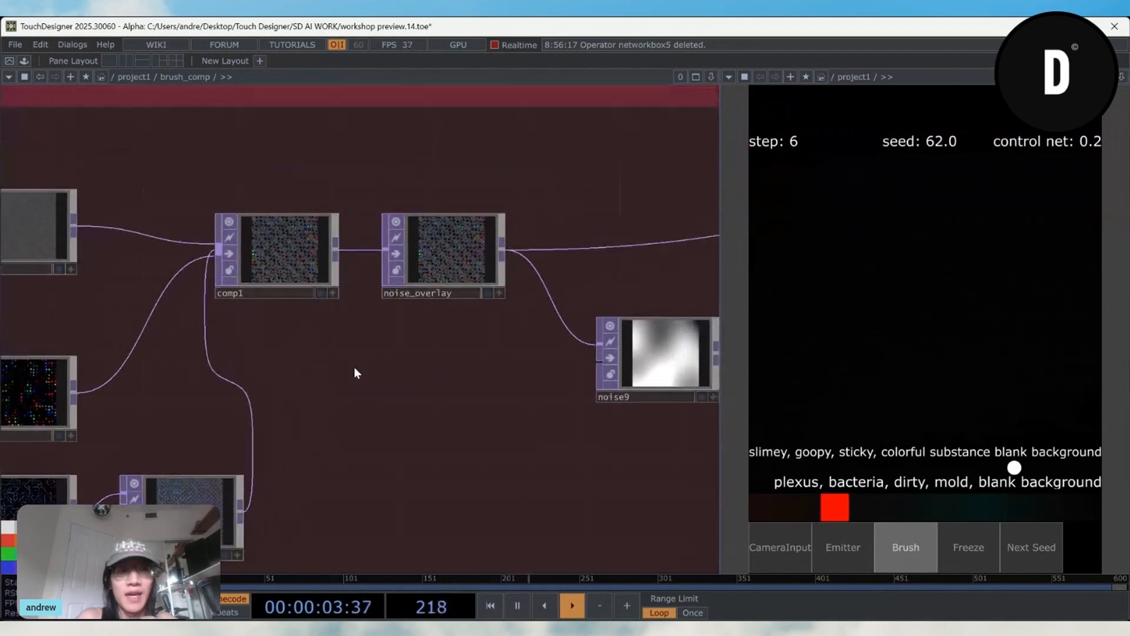
pyautogui.scroll(2, 353, 368)
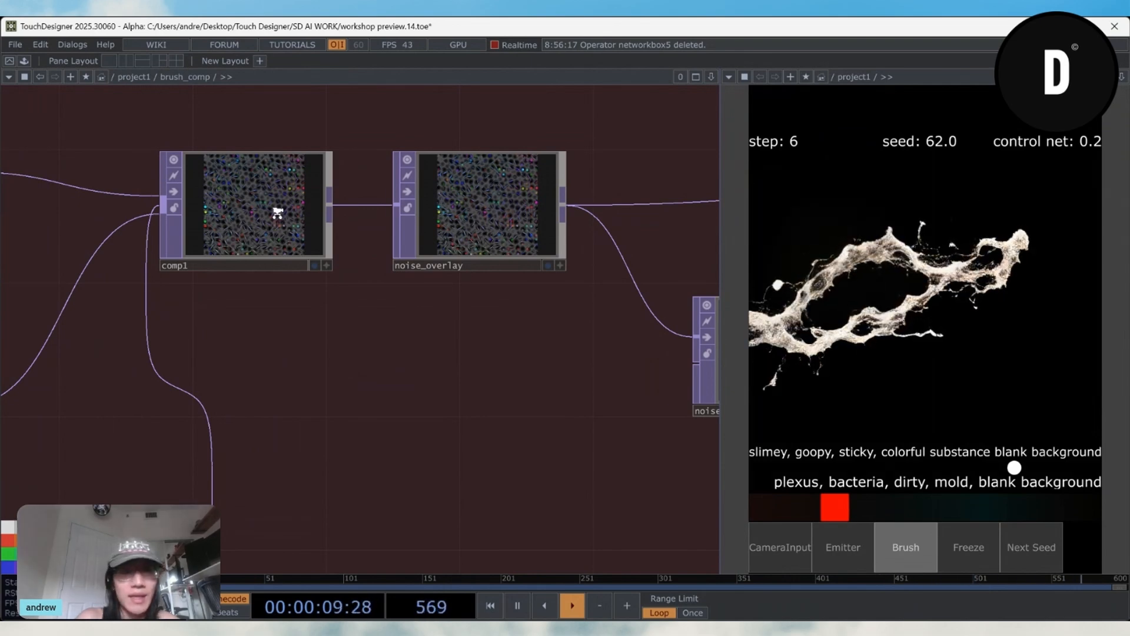
pyautogui.scroll(3, 273, 211)
pyautogui.scroll(-6, 449, 369)
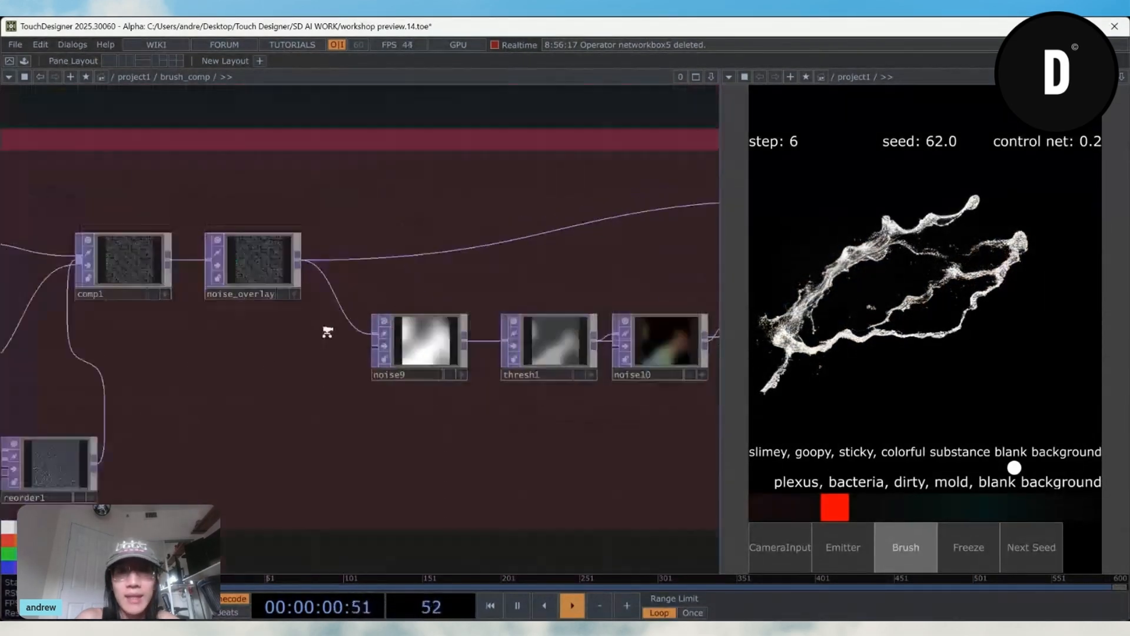
# Step: Follow the noise overlay output to comp2 and inspect its composite closely while painting a stroke down the canvas
pyautogui.moveTo(256, 338); pyautogui.dragTo(29, 387)
pyautogui.scroll(-3, 493, 332)
pyautogui.moveTo(589, 251); pyautogui.dragTo(242, 355)
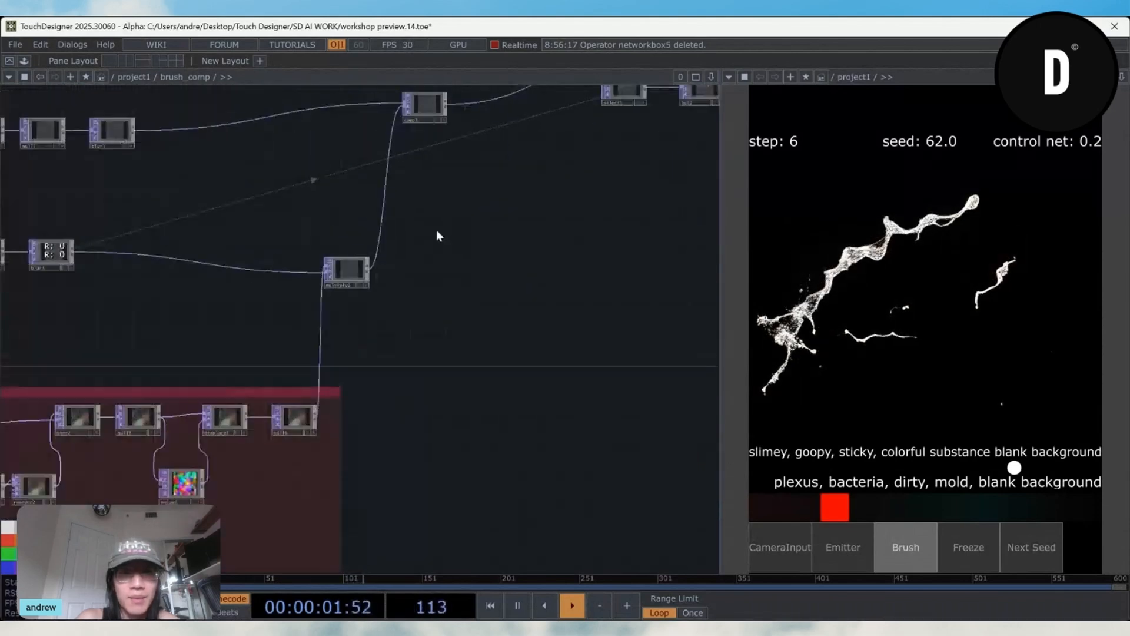
pyautogui.moveTo(431, 229); pyautogui.dragTo(353, 429)
pyautogui.scroll(5, 344, 315)
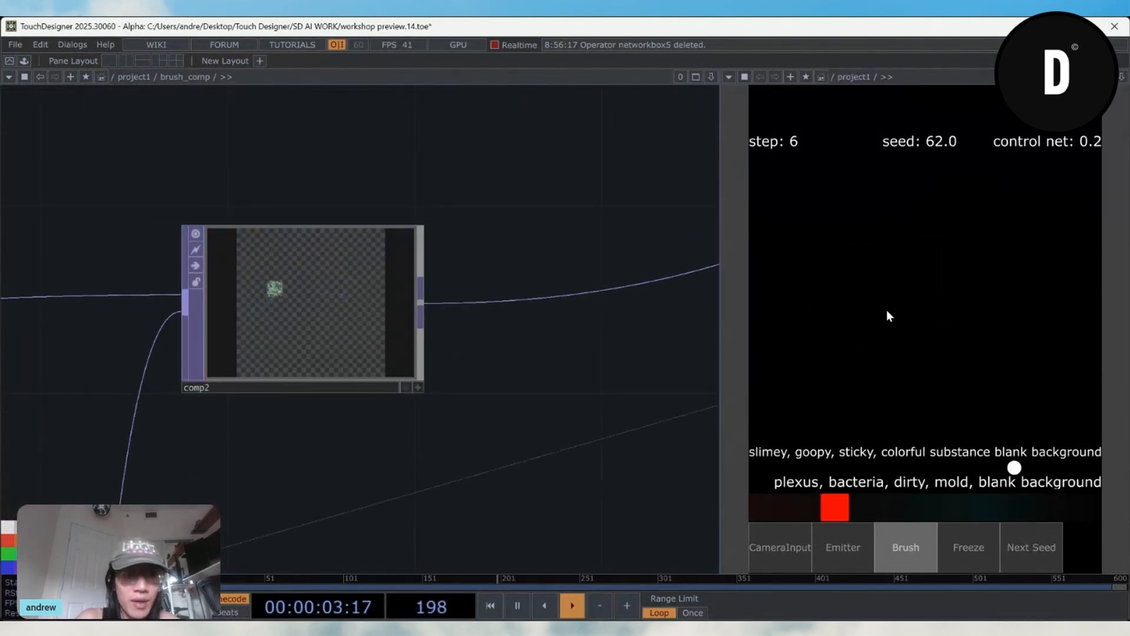
pyautogui.scroll(4, 255, 295)
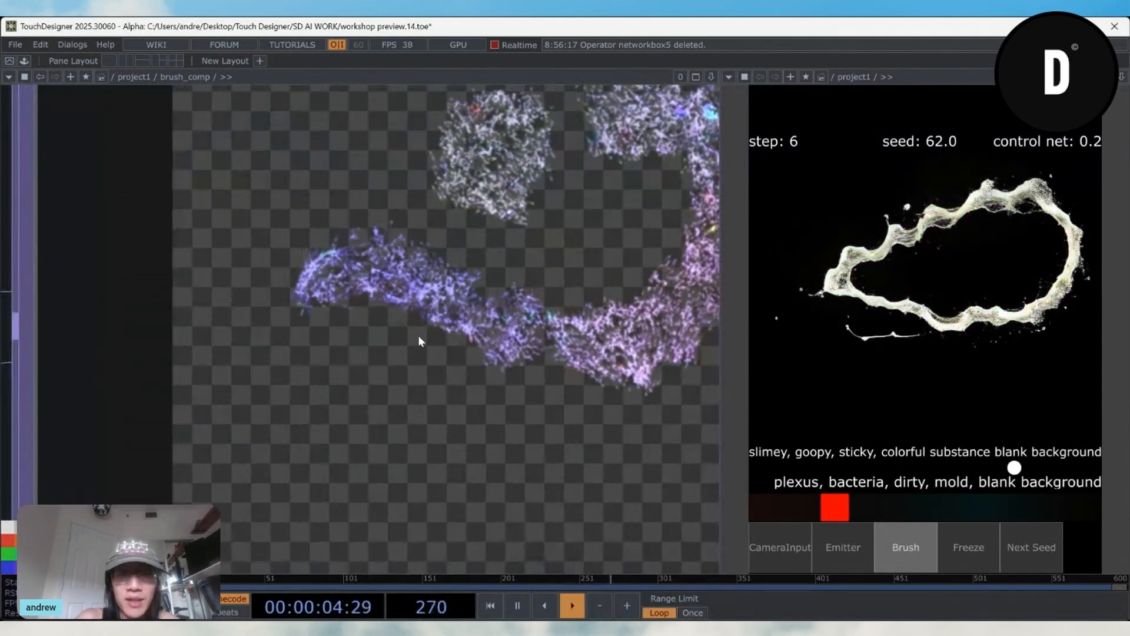
pyautogui.moveTo(965, 194)
pyautogui.mouseDown()
pyautogui.moveTo(822, 429)
pyautogui.moveTo(801, 431)
pyautogui.mouseUp()
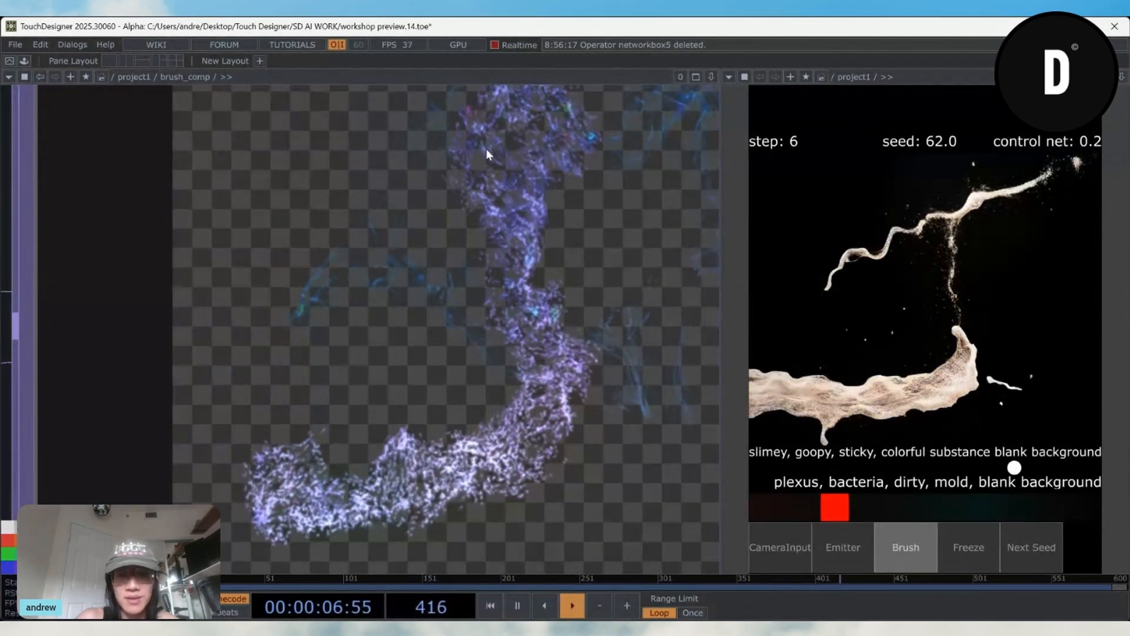
pyautogui.scroll(-4, 468, 336)
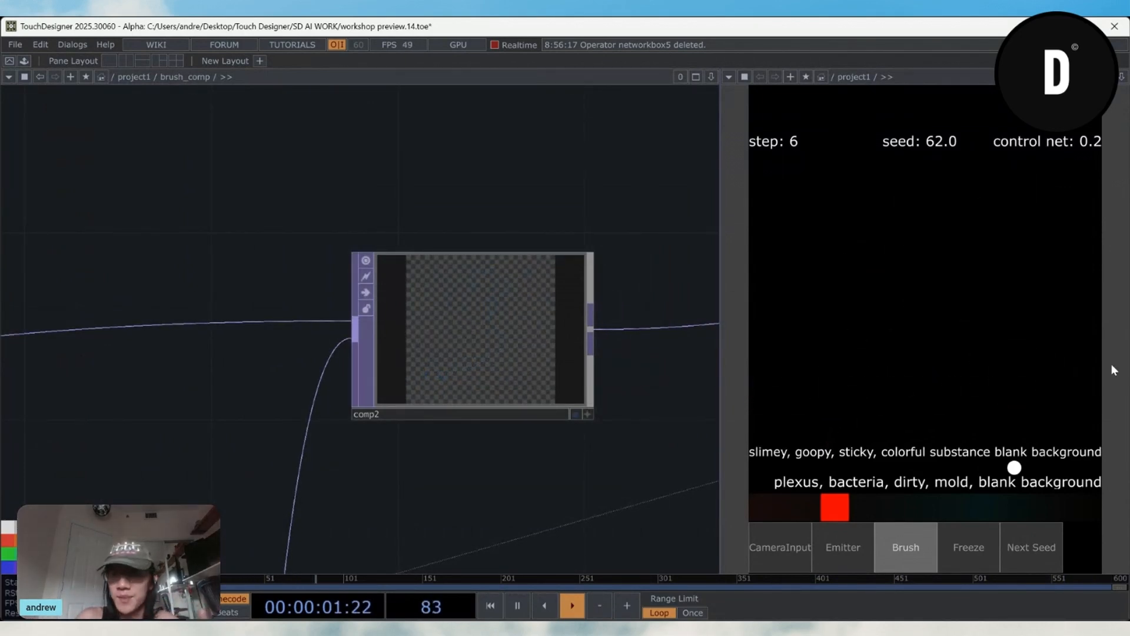
# Step: Set the step value to 12 and paint a curved stroke across the canvas
pyautogui.moveTo(831, 512); pyautogui.dragTo(752, 514)
pyautogui.moveTo(798, 374)
pyautogui.mouseDown()
pyautogui.moveTo(944, 406)
pyautogui.moveTo(1044, 259)
pyautogui.mouseUp()
# Step: Show project1's prompt tables and parameter networks, switch to the flames, mossy and galaxy prompts, and set step 2 with control net 0.299
pyautogui.scroll(-6, 425, 446)
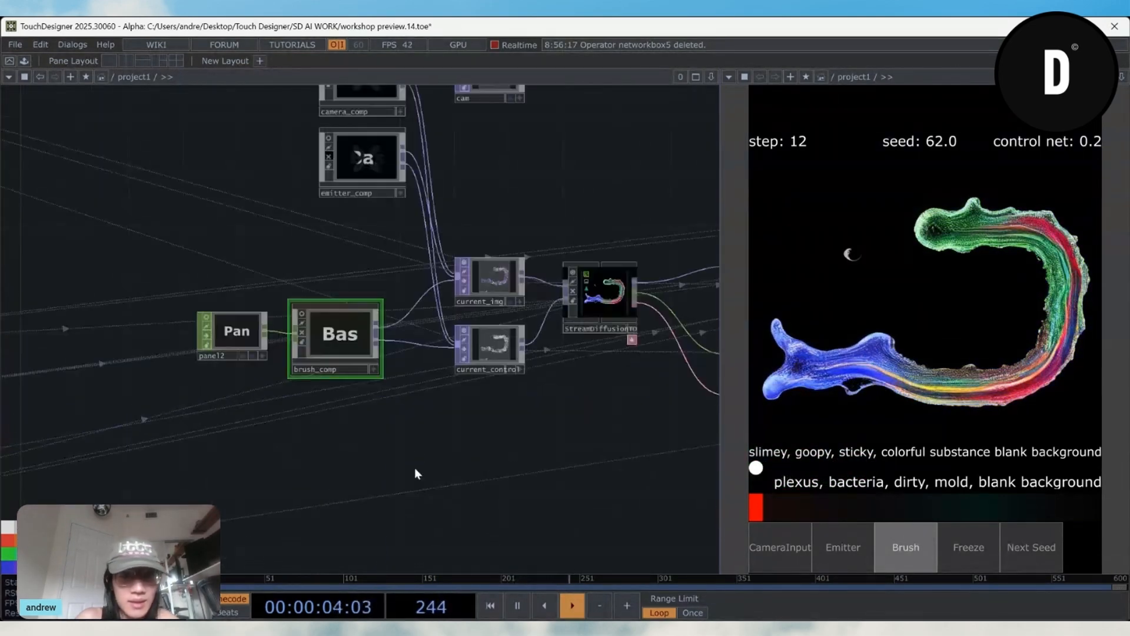
pyautogui.moveTo(382, 466); pyautogui.dragTo(550, 406)
pyautogui.moveTo(305, 461); pyautogui.dragTo(507, 424)
pyautogui.moveTo(239, 498); pyautogui.dragTo(488, 474)
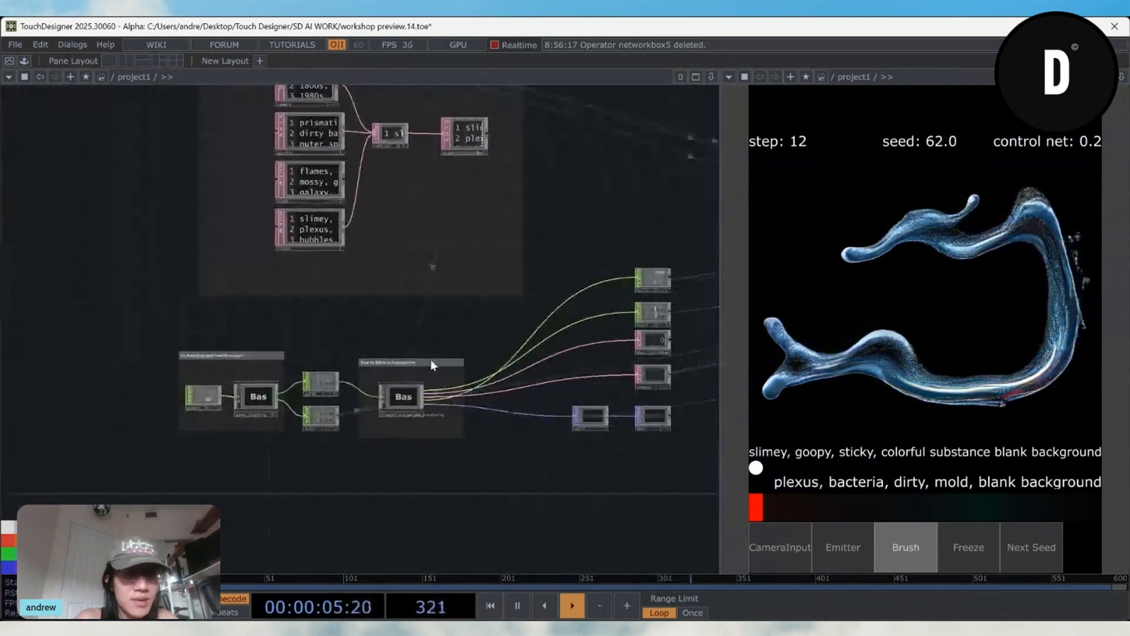
pyautogui.moveTo(355, 179); pyautogui.dragTo(345, 180)
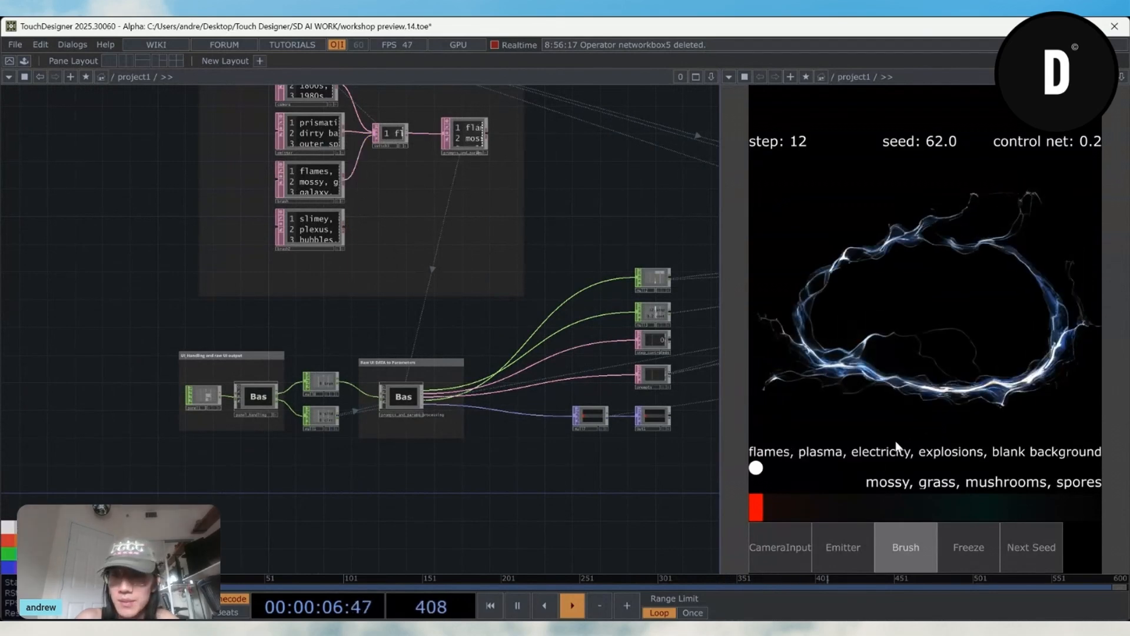
pyautogui.moveTo(760, 510); pyautogui.dragTo(984, 513)
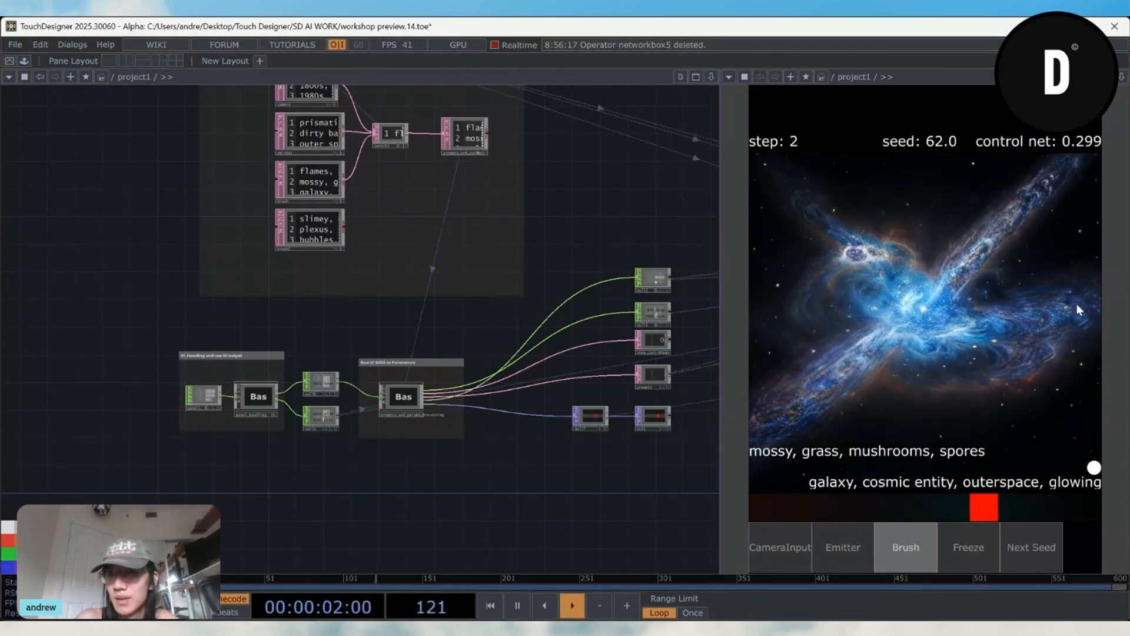
# Step: Advance to the next seed and bring current_img, current_control and StreamDiffusionTD into close view in project1
pyautogui.click(1023, 539)
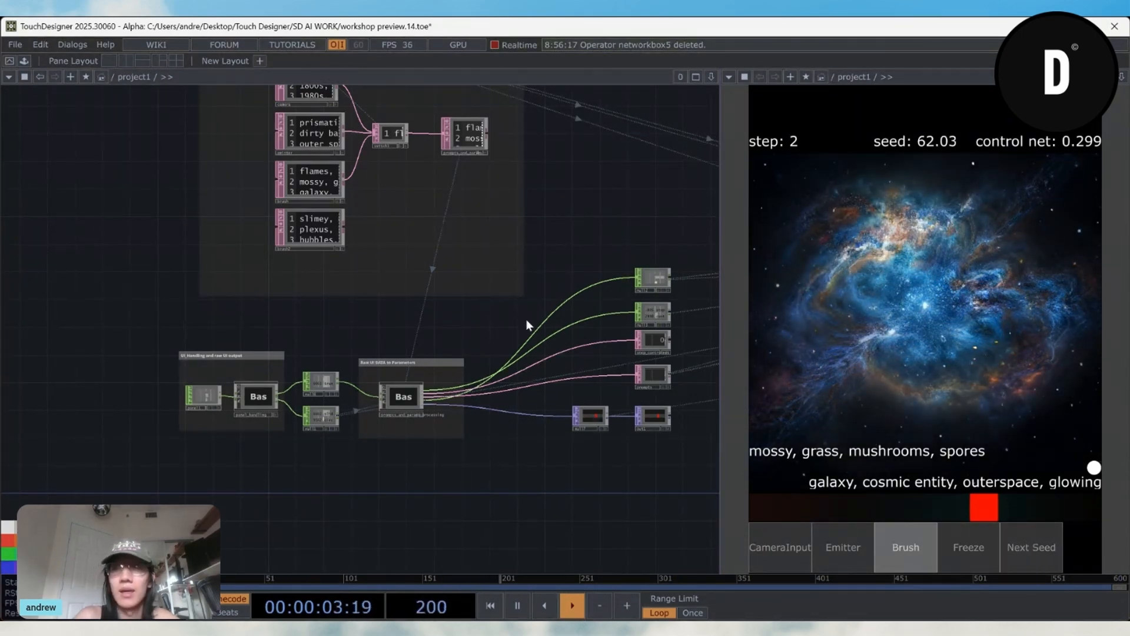
pyautogui.moveTo(616, 225); pyautogui.dragTo(381, 293)
pyautogui.scroll(-4, 380, 293)
pyautogui.scroll(5, 391, 378)
pyautogui.moveTo(605, 359)
pyautogui.mouseDown()
pyautogui.moveTo(391, 379)
pyautogui.moveTo(329, 445)
pyautogui.mouseUp()
pyautogui.scroll(3, 407, 371)
pyautogui.scroll(3, 192, 392)
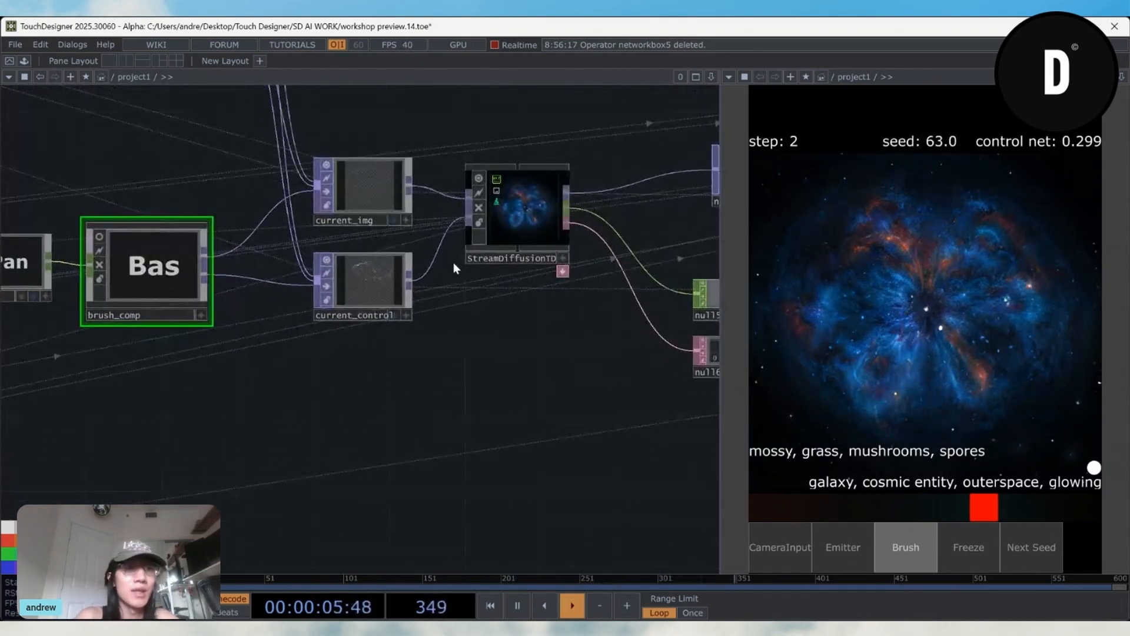
pyautogui.scroll(3, 380, 254)
pyautogui.scroll(1, 380, 254)
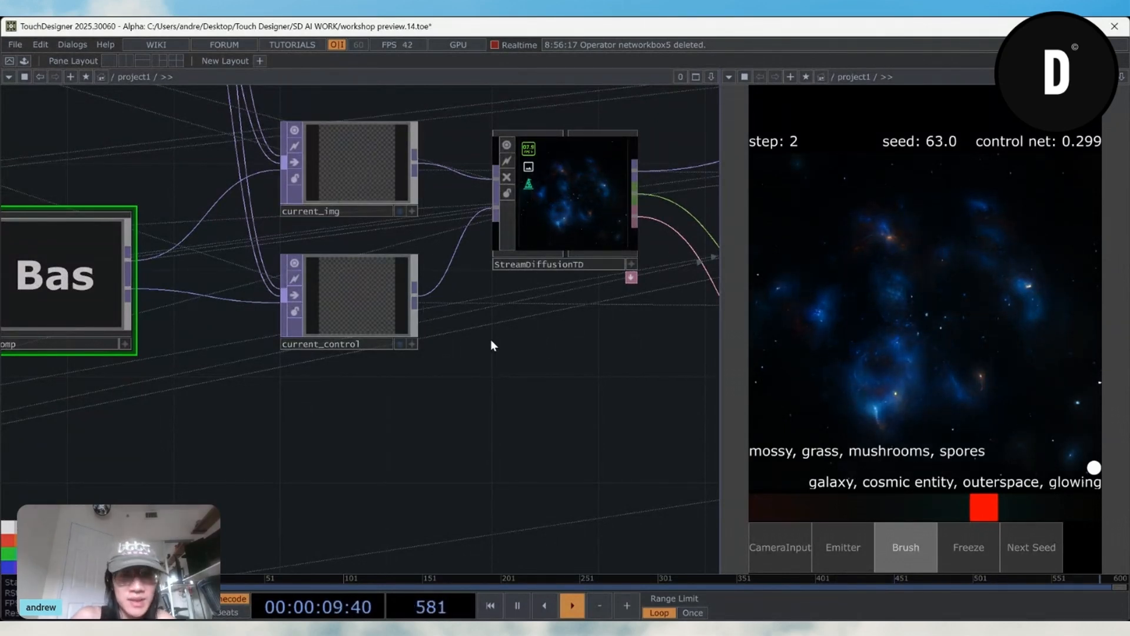
# Step: Paint two crossing diagonal strokes and compare the textures in current_img and current_control
pyautogui.moveTo(841, 211); pyautogui.dragTo(1007, 398)
pyautogui.moveTo(1021, 212); pyautogui.dragTo(807, 436)
pyautogui.scroll(4, 329, 206)
pyautogui.scroll(-3, 400, 258)
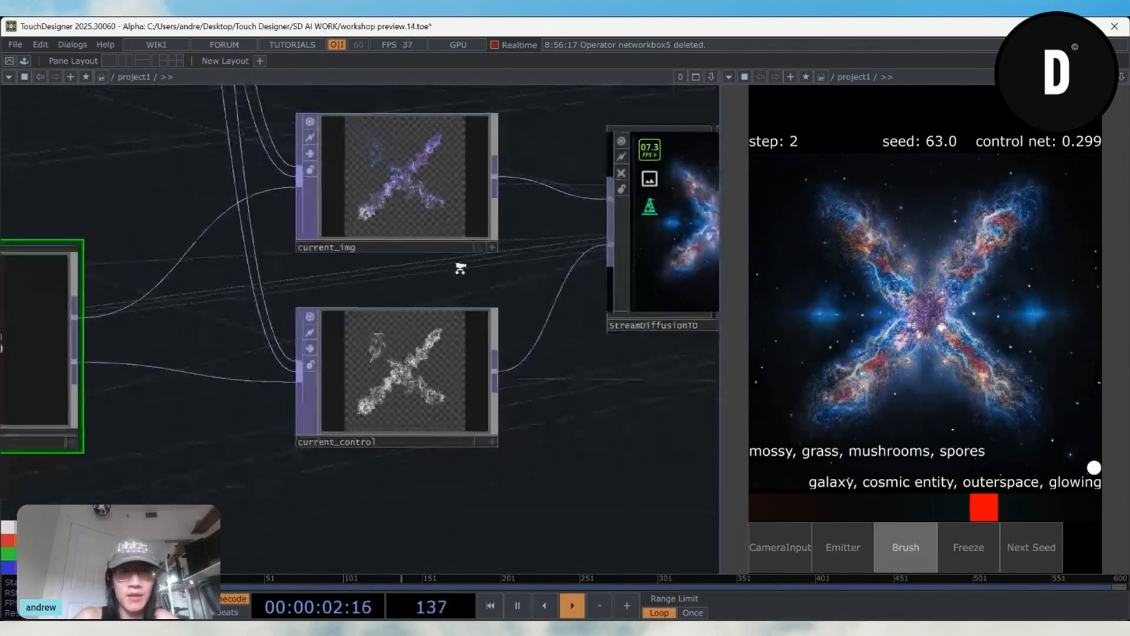
# Step: Wire current_control into StreamDiffusionTD's first input, disconnect its second input, and set the prompt slider to step 8 with control net 0.2
pyautogui.moveTo(494, 370)
pyautogui.mouseDown()
pyautogui.moveTo(507, 214)
pyautogui.moveTo(532, 185)
pyautogui.mouseUp()
pyautogui.moveTo(818, 253); pyautogui.dragTo(1054, 363)
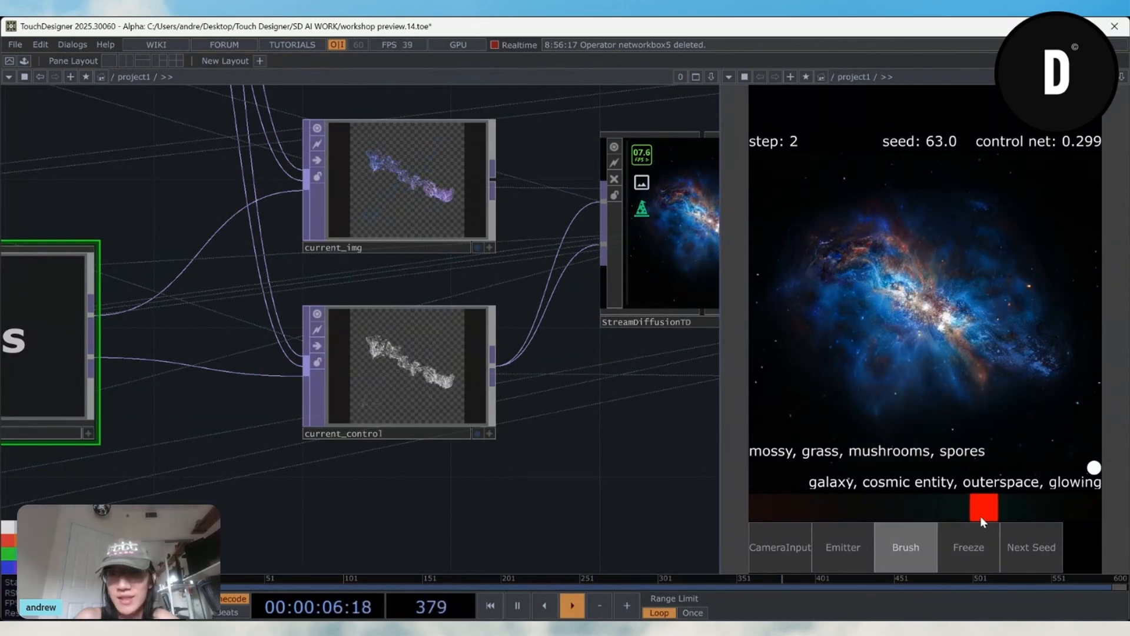
pyautogui.moveTo(980, 513); pyautogui.dragTo(811, 512)
pyautogui.rightClick(571, 255)
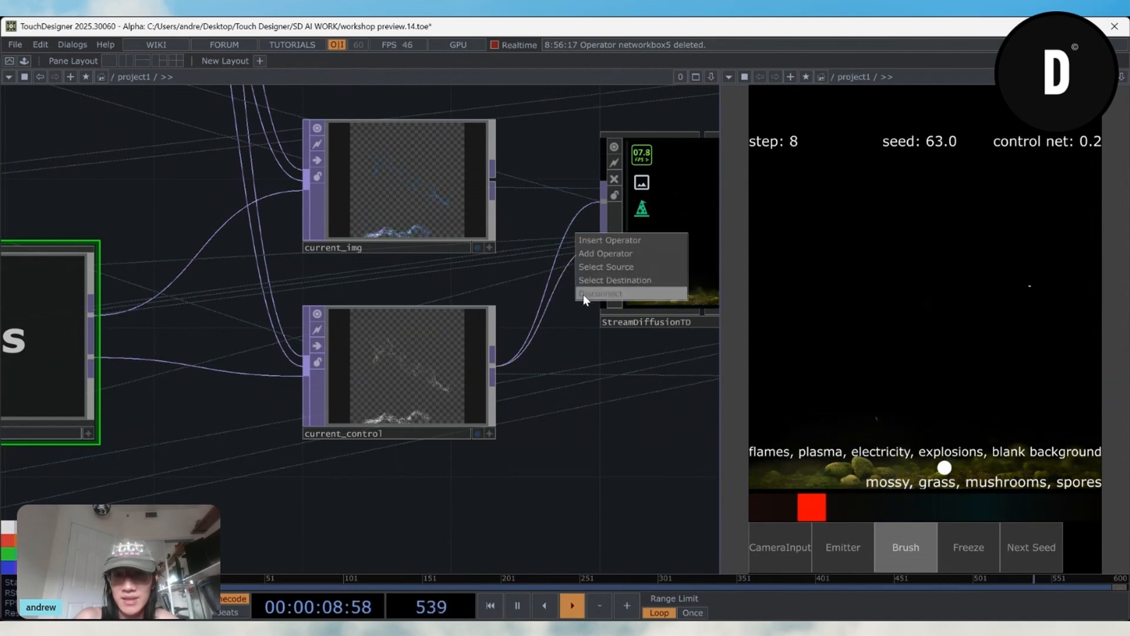
pyautogui.click(583, 294)
# Step: Paint crossing diagonal strokes across the canvas to test StreamDiffusionTD with only the control texture as input
pyautogui.moveTo(830, 242)
pyautogui.mouseDown()
pyautogui.moveTo(960, 355)
pyautogui.moveTo(1065, 386)
pyautogui.mouseUp()
pyautogui.moveTo(1039, 250); pyautogui.dragTo(783, 426)
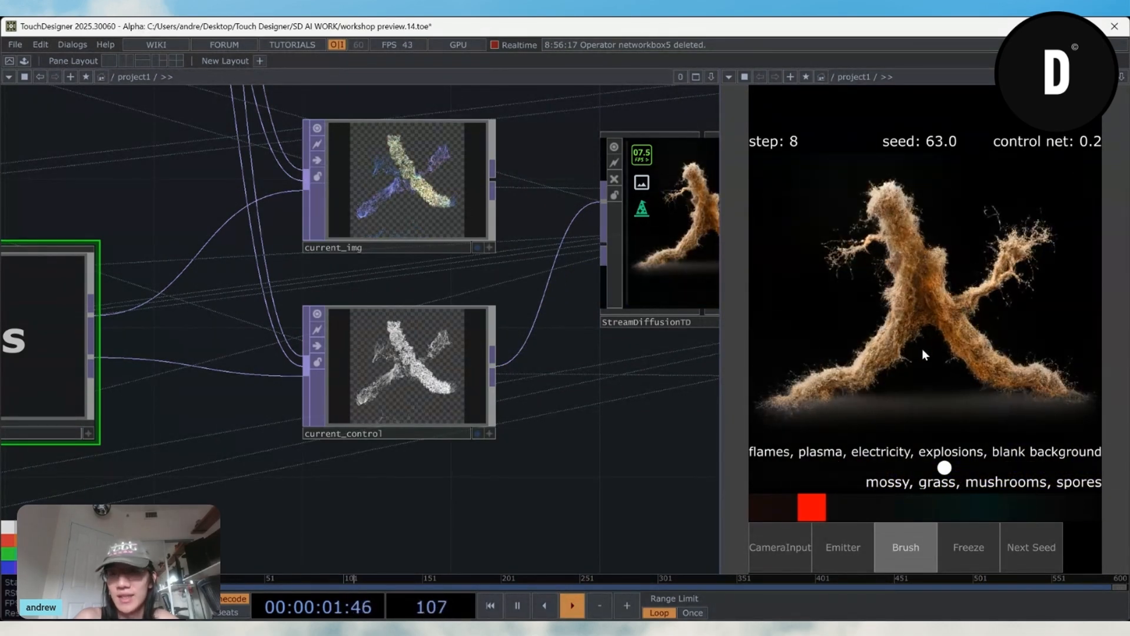
pyautogui.moveTo(785, 321); pyautogui.dragTo(1076, 171)
# Step: Reconnect current_img to StreamDiffusionTD's first input and current_control to its second, and paint another stroke
pyautogui.moveTo(493, 179); pyautogui.dragTo(570, 213)
pyautogui.moveTo(493, 365)
pyautogui.mouseDown()
pyautogui.moveTo(597, 287)
pyautogui.moveTo(601, 246)
pyautogui.mouseUp()
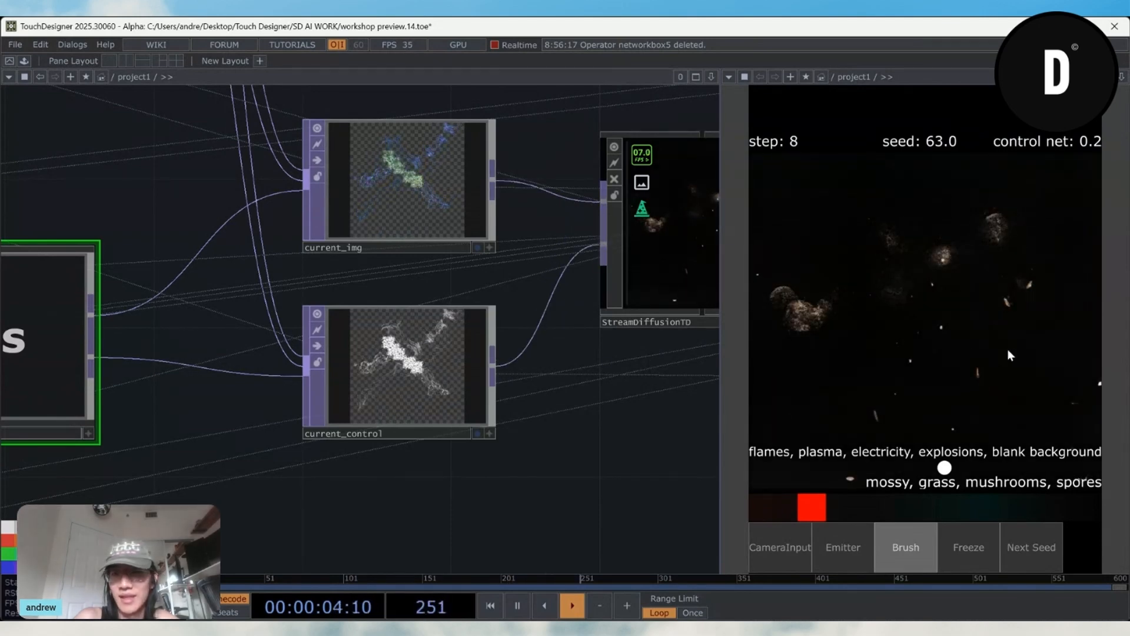
pyautogui.moveTo(1059, 168)
pyautogui.mouseDown()
pyautogui.moveTo(971, 283)
pyautogui.moveTo(762, 384)
pyautogui.moveTo(1007, 214)
pyautogui.moveTo(1060, 347)
pyautogui.moveTo(916, 264)
pyautogui.mouseUp()
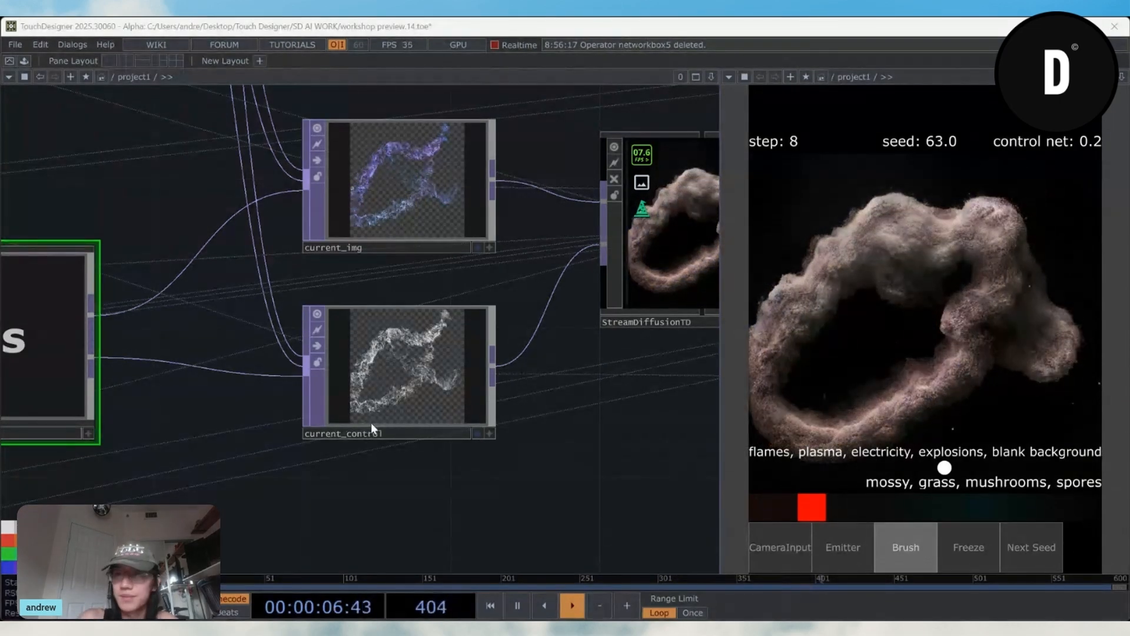
# Step: Enter brush_comp and inspect its out1 and out2 outputs while painting a horizontal stroke
pyautogui.scroll(-2, 515, 441)
pyautogui.scroll(-2, 515, 442)
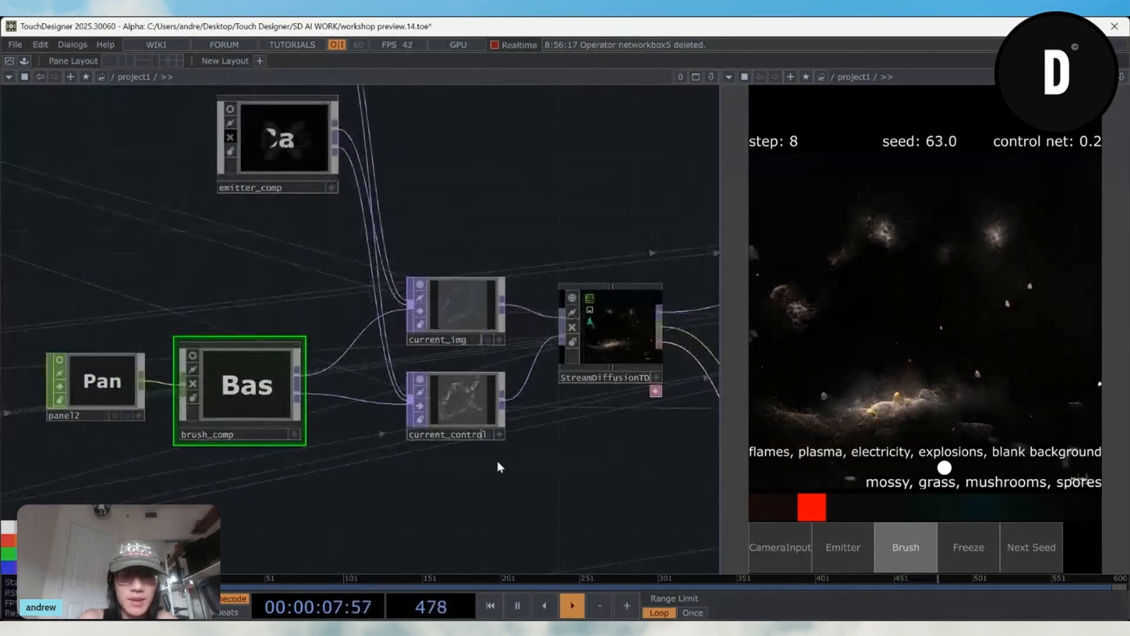
pyautogui.moveTo(587, 447); pyautogui.dragTo(359, 474)
pyautogui.scroll(-2, 358, 467)
pyautogui.moveTo(204, 313); pyautogui.dragTo(368, 238)
pyautogui.press('i')
pyautogui.scroll(-3, 353, 393)
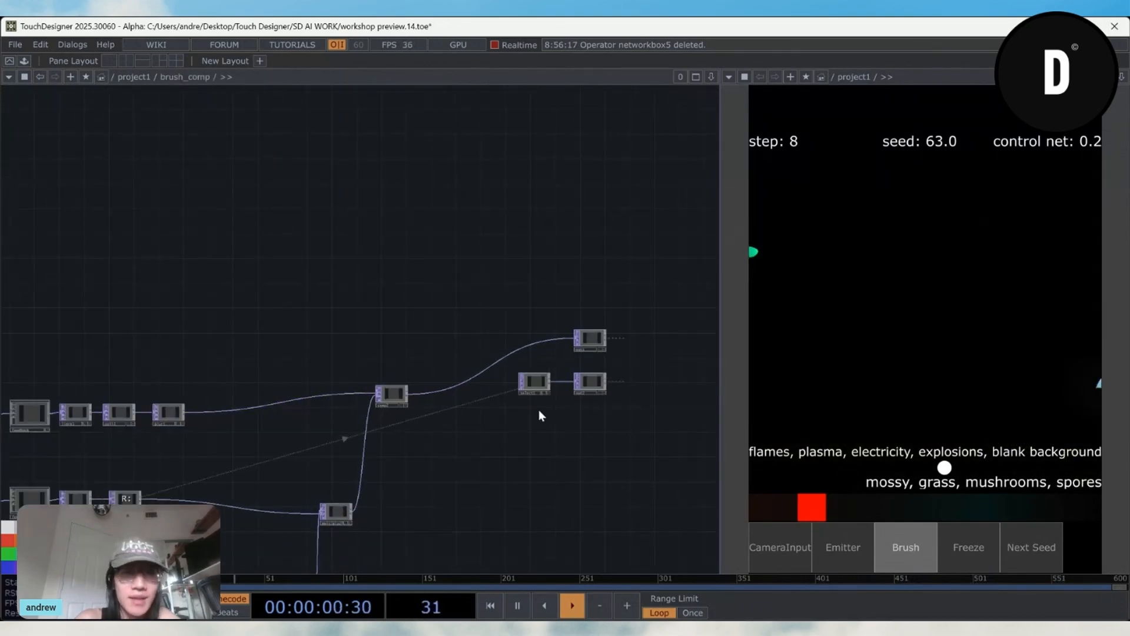
pyautogui.moveTo(481, 443); pyautogui.dragTo(321, 446)
pyautogui.scroll(2, 320, 446)
pyautogui.moveTo(837, 291); pyautogui.dragTo(1079, 280)
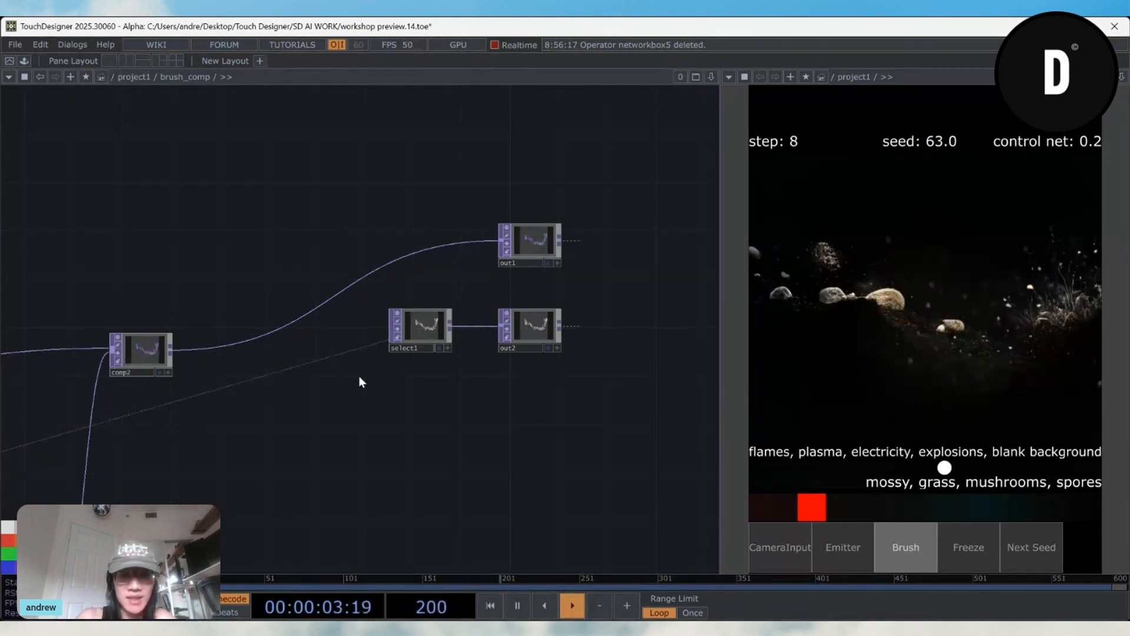
# Step: Trace brush_comp's network back from its outputs to the particle system groups, and return to project1's prompt and parameter networks
pyautogui.moveTo(359, 376)
pyautogui.mouseDown()
pyautogui.moveTo(636, 426)
pyautogui.moveTo(664, 409)
pyautogui.mouseUp()
pyautogui.scroll(-2, 432, 443)
pyautogui.scroll(-4, 432, 443)
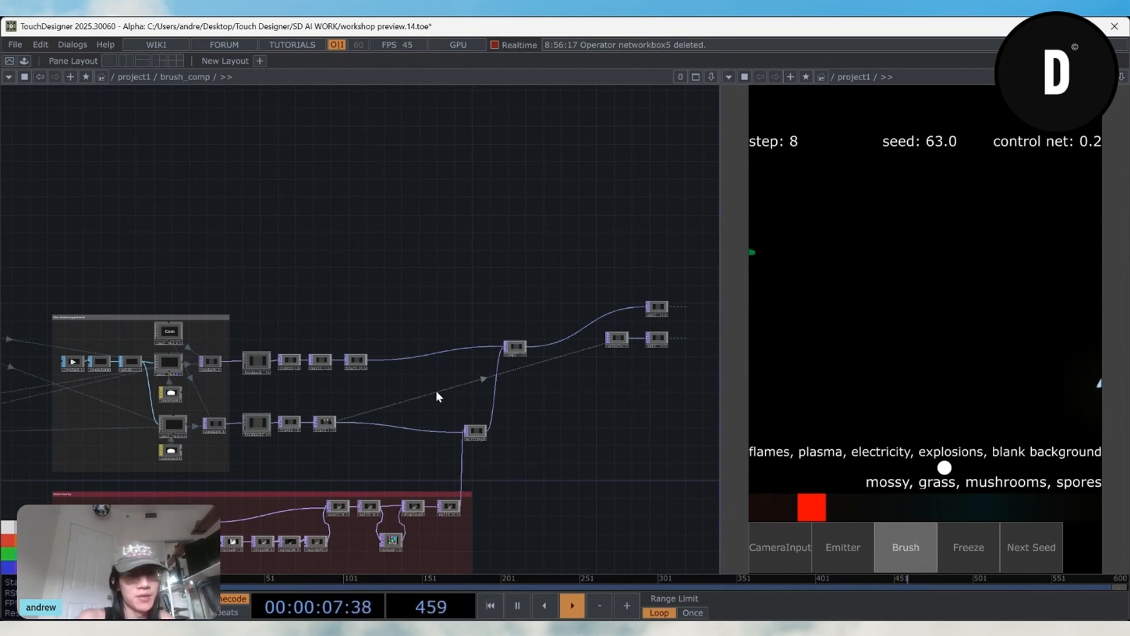
pyautogui.moveTo(435, 390)
pyautogui.mouseDown()
pyautogui.moveTo(638, 353)
pyautogui.moveTo(681, 361)
pyautogui.moveTo(492, 397)
pyautogui.mouseUp()
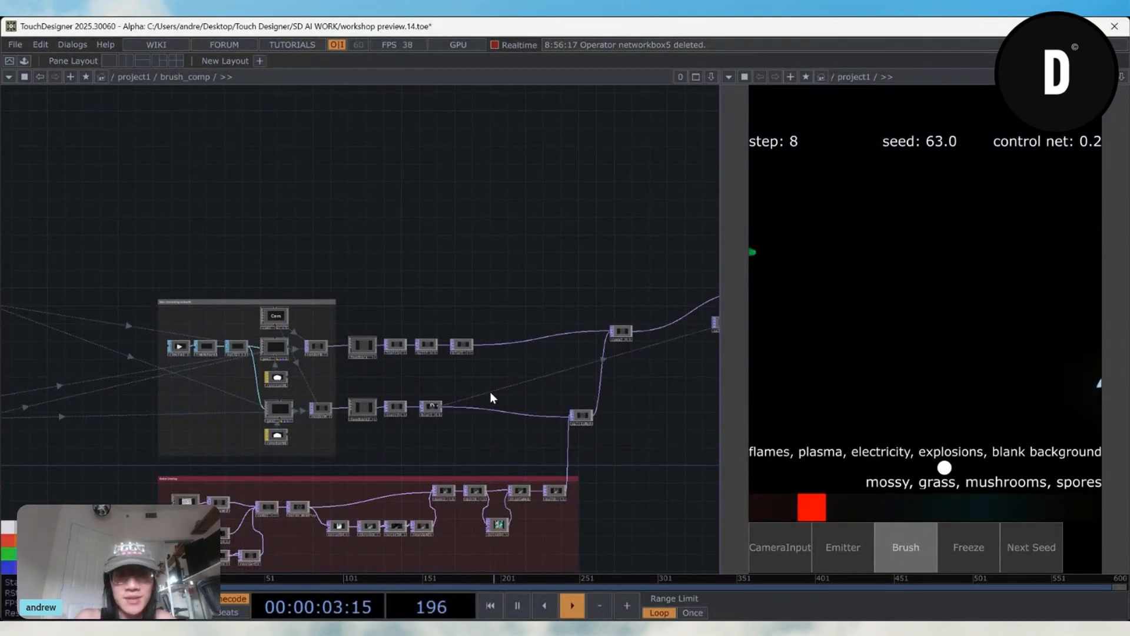
pyautogui.moveTo(338, 401)
pyautogui.mouseDown()
pyautogui.moveTo(468, 401)
pyautogui.moveTo(421, 383)
pyautogui.moveTo(606, 323)
pyautogui.mouseUp()
pyautogui.moveTo(278, 365); pyautogui.dragTo(471, 367)
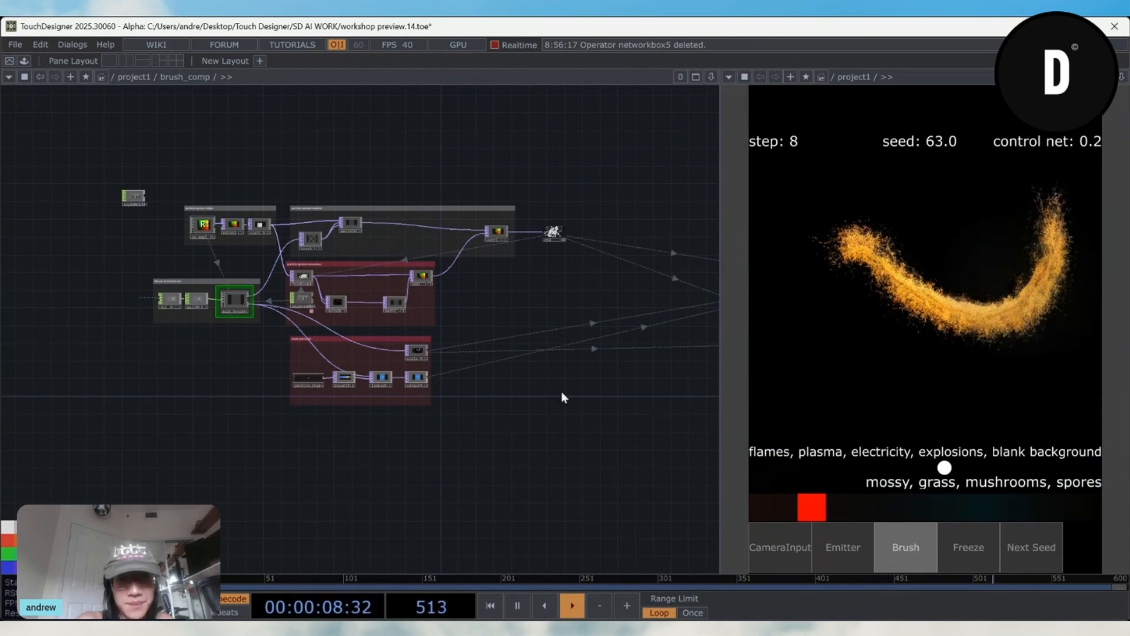
pyautogui.press('u')
pyautogui.scroll(-5, 440, 405)
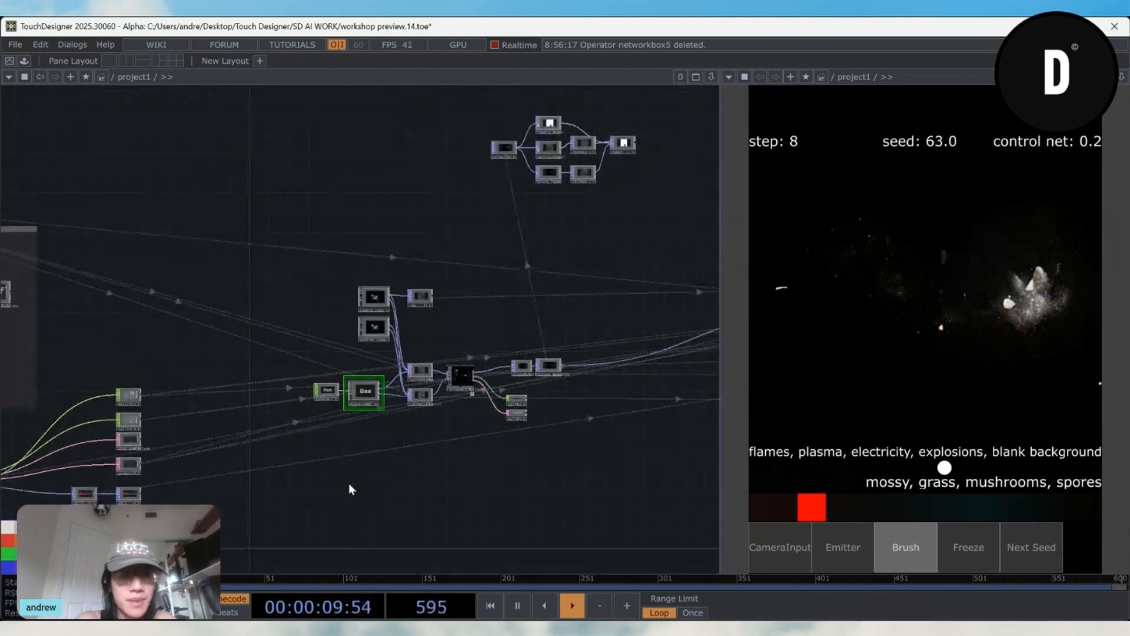
pyautogui.moveTo(312, 496); pyautogui.dragTo(456, 462)
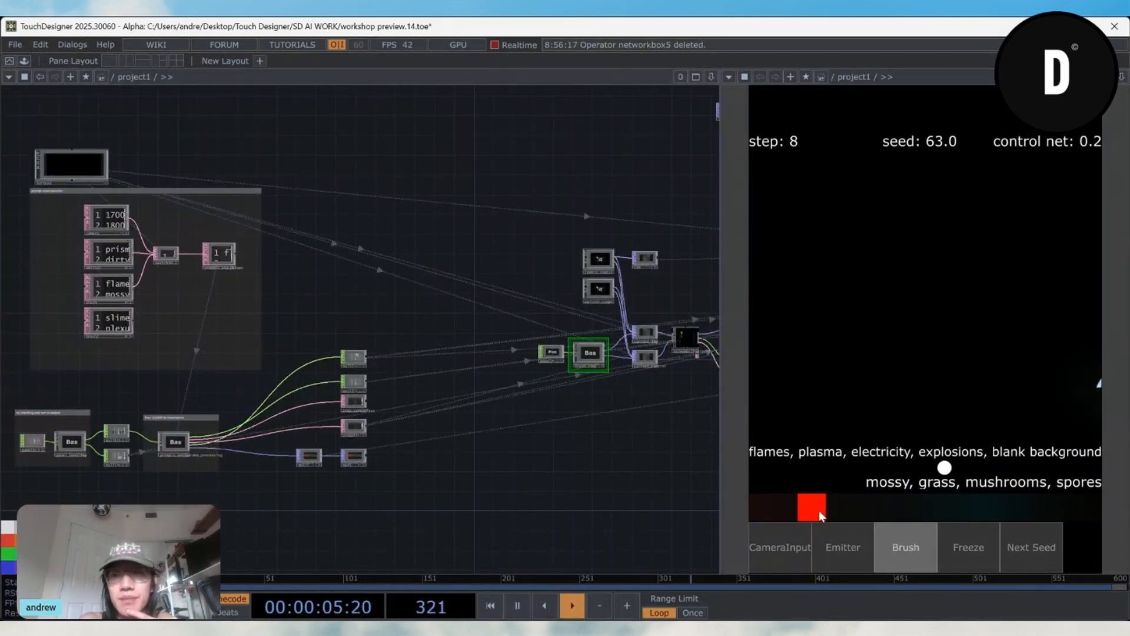
# Step: Set the step value to 12 on the flames prompt, paint crossing strokes over the canvas, and freeze the brush input
pyautogui.moveTo(819, 513); pyautogui.dragTo(744, 518)
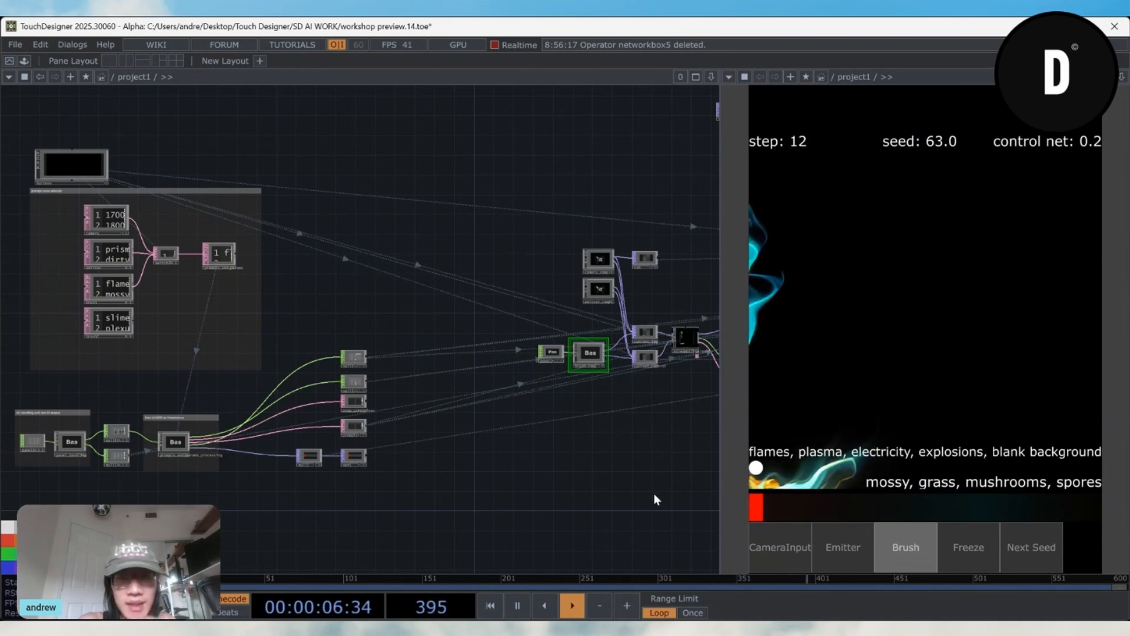
pyautogui.moveTo(601, 447); pyautogui.dragTo(484, 476)
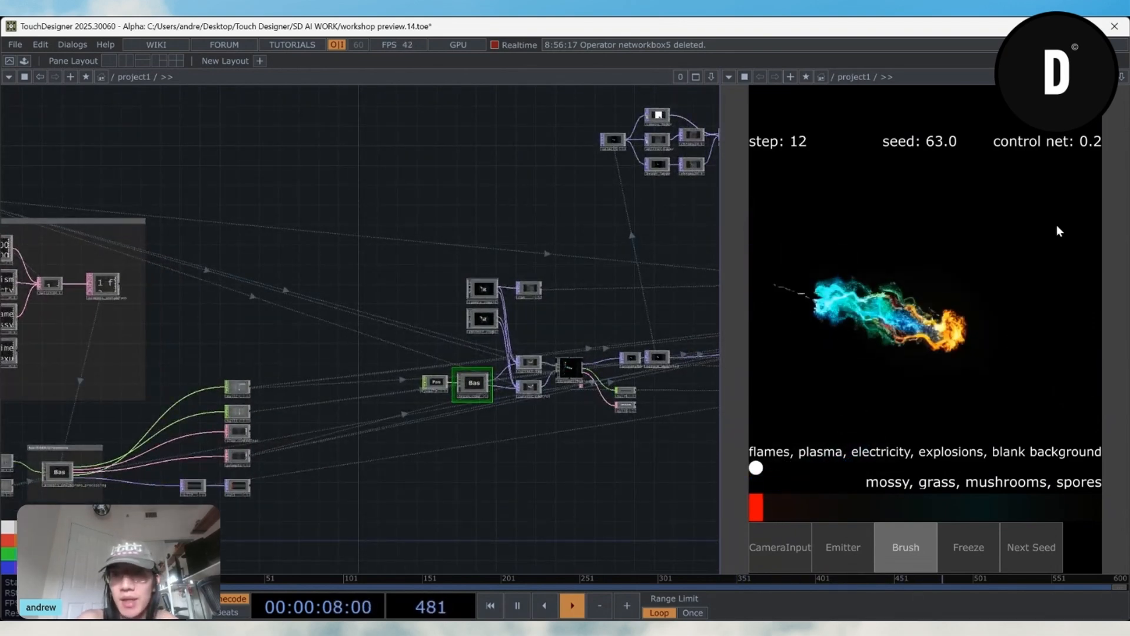
pyautogui.moveTo(1059, 230)
pyautogui.mouseDown()
pyautogui.moveTo(812, 214)
pyautogui.moveTo(949, 383)
pyautogui.moveTo(1022, 297)
pyautogui.moveTo(901, 339)
pyautogui.moveTo(787, 416)
pyautogui.mouseUp()
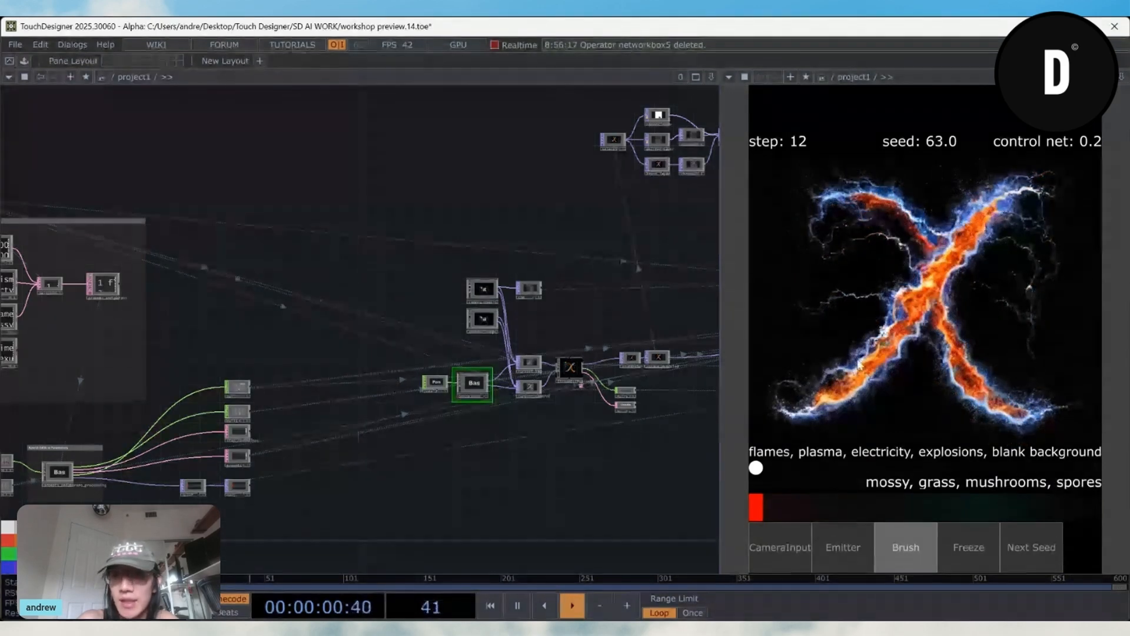
pyautogui.moveTo(751, 189)
pyautogui.mouseDown()
pyautogui.moveTo(868, 308)
pyautogui.moveTo(1062, 254)
pyautogui.moveTo(1048, 211)
pyautogui.mouseUp()
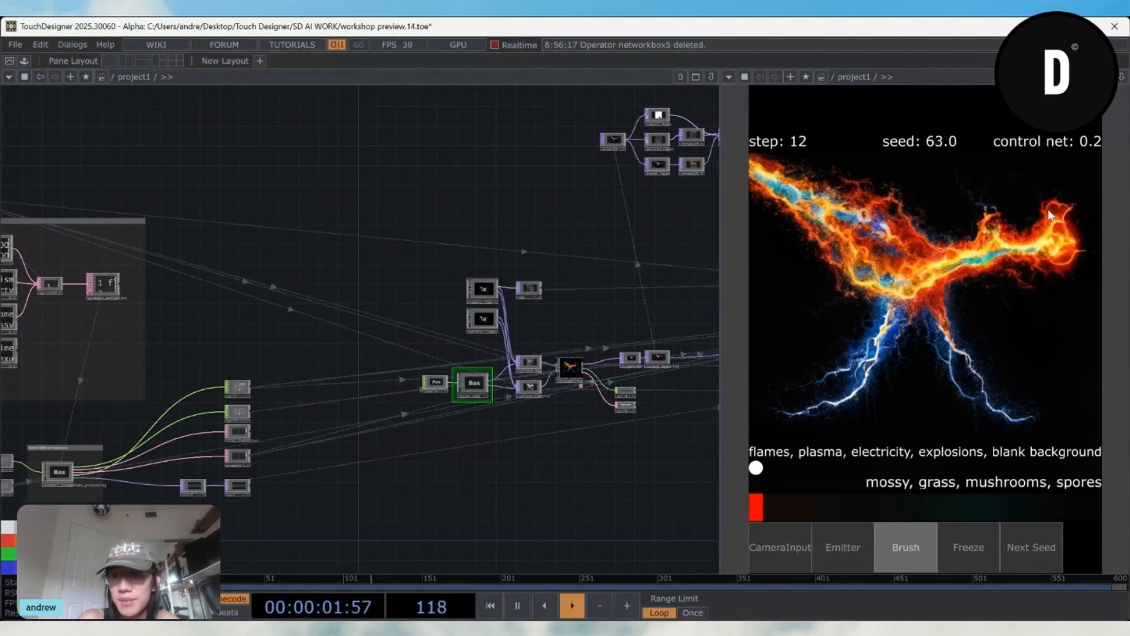
pyautogui.click(968, 542)
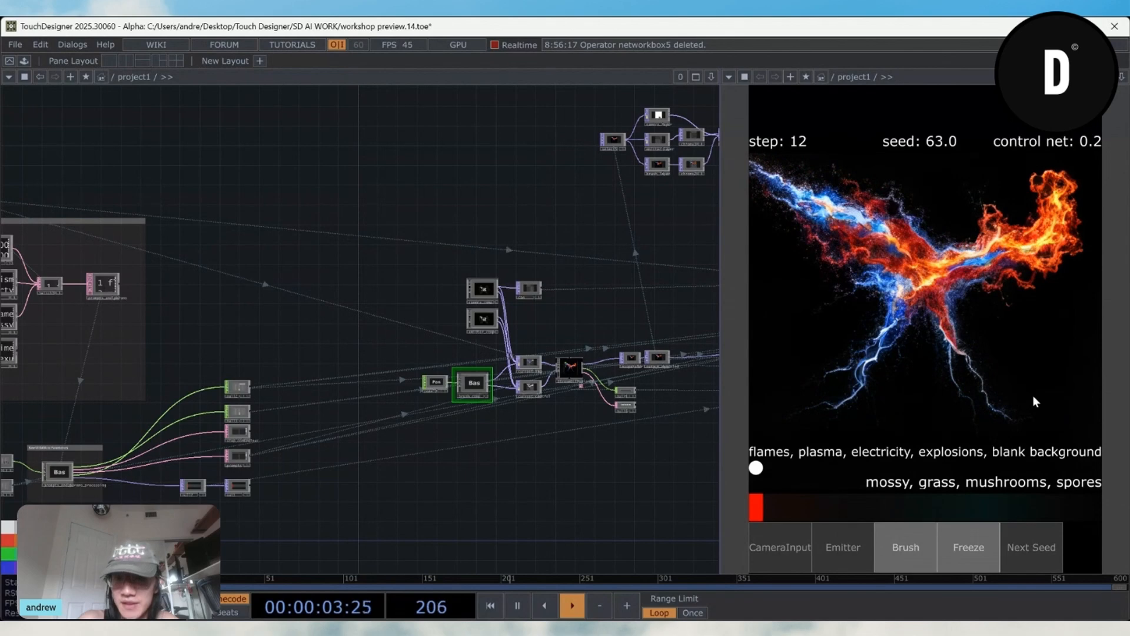
# Step: Open StreamDiffusionTD's parameters and review its ControlNet, stream and prompt settings
pyautogui.scroll(8, 562, 459)
pyautogui.moveTo(348, 370); pyautogui.dragTo(255, 464)
pyautogui.click(524, 288)
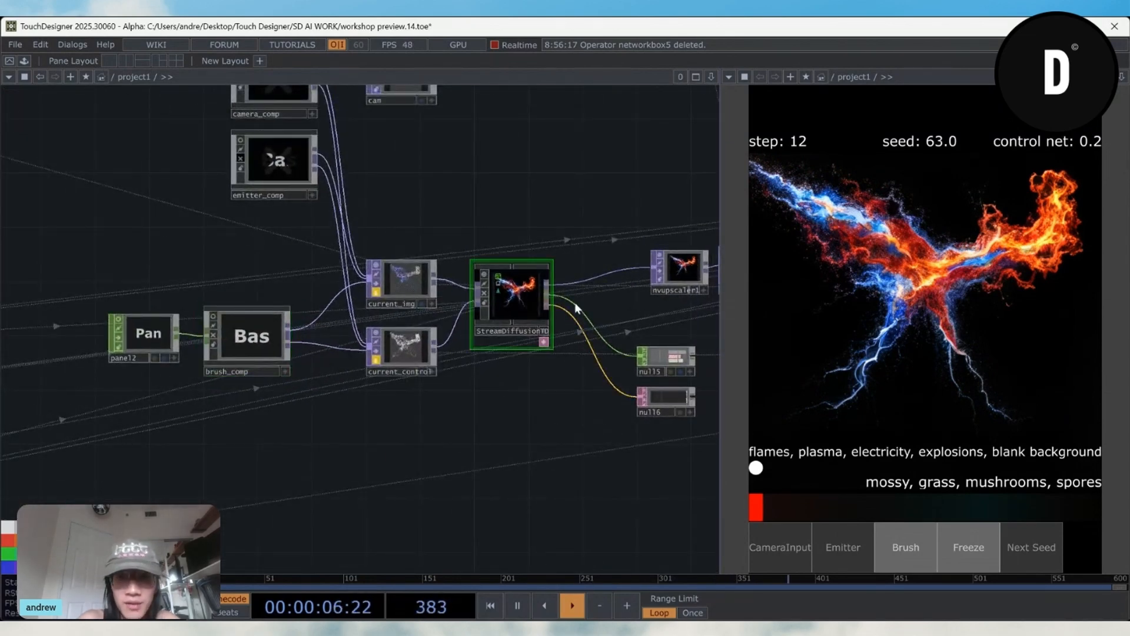
pyautogui.press('p')
pyautogui.click(523, 129)
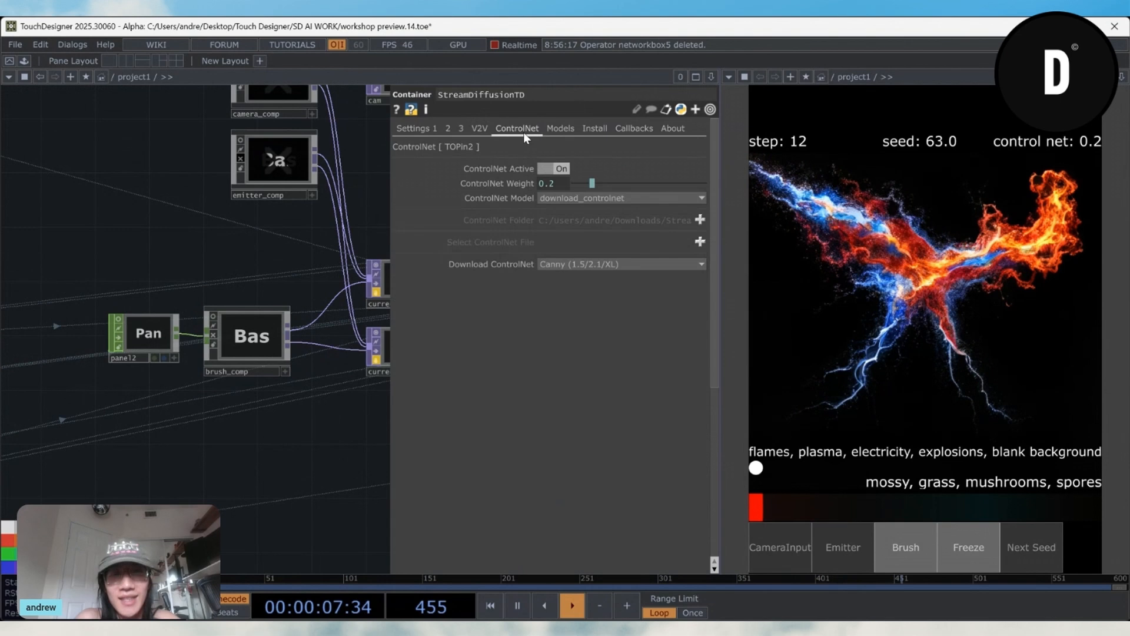
pyautogui.click(459, 128)
pyautogui.click(447, 128)
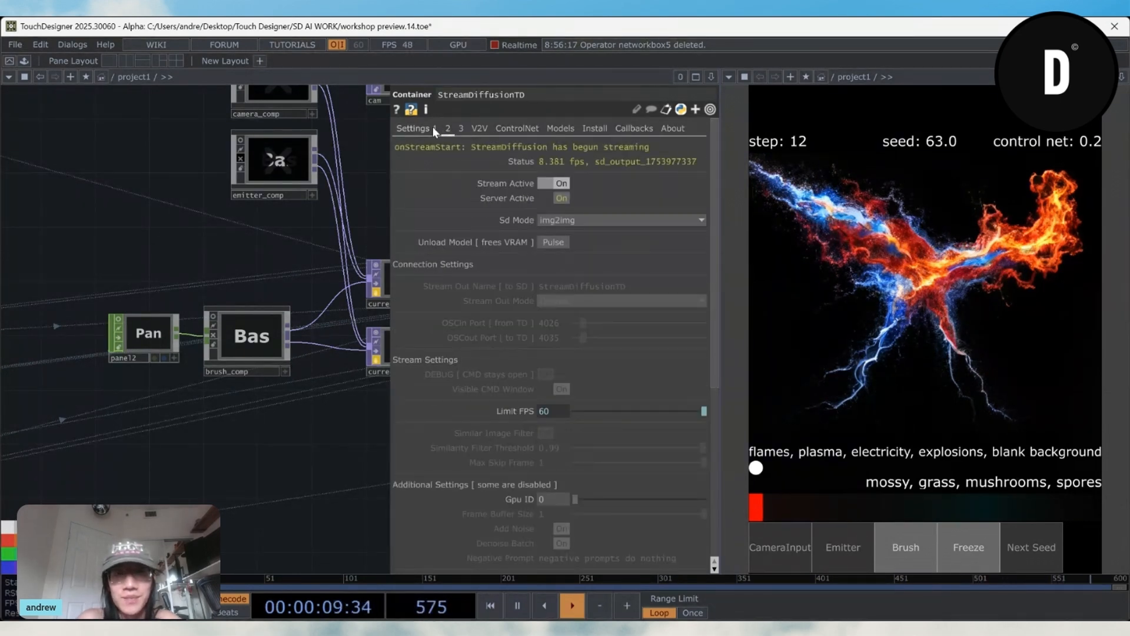
pyautogui.click(426, 129)
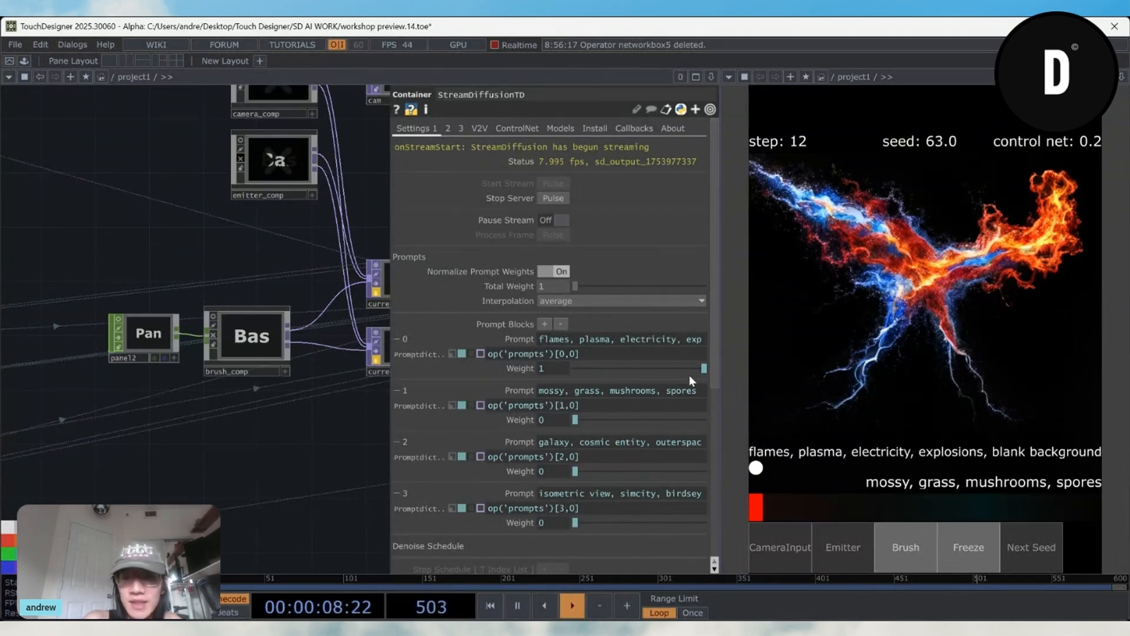
# Step: Blend the mossy and galaxy prompts at weights 0.4559 and 0.5440 with step 3, and advance the seed to 65
pyautogui.moveTo(760, 506); pyautogui.dragTo(786, 511)
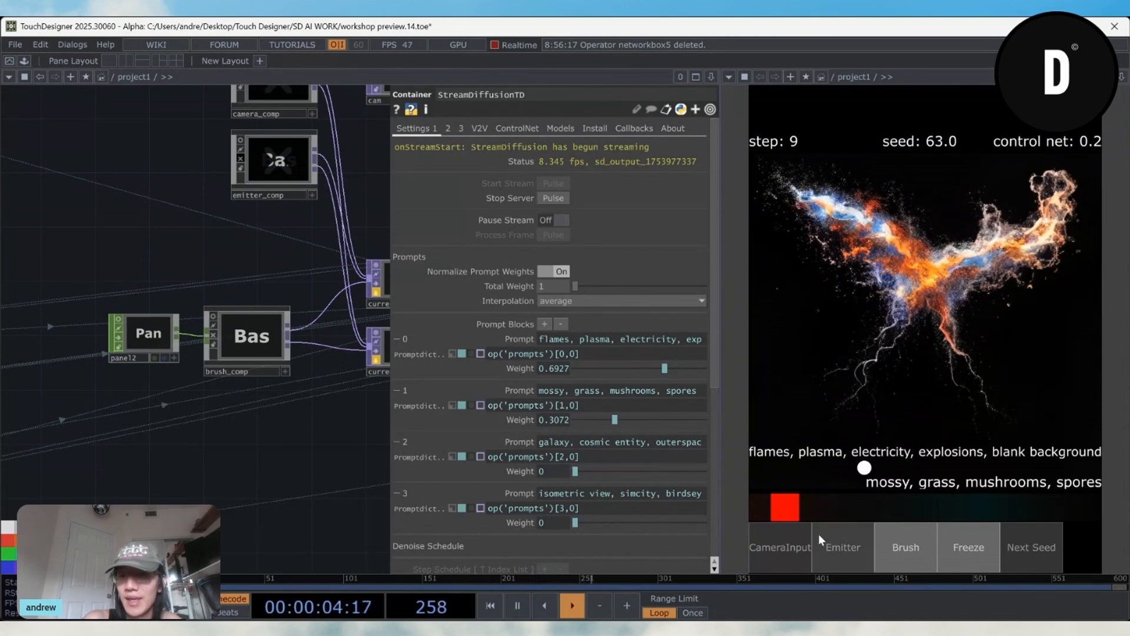
pyautogui.moveTo(786, 509); pyautogui.dragTo(810, 520)
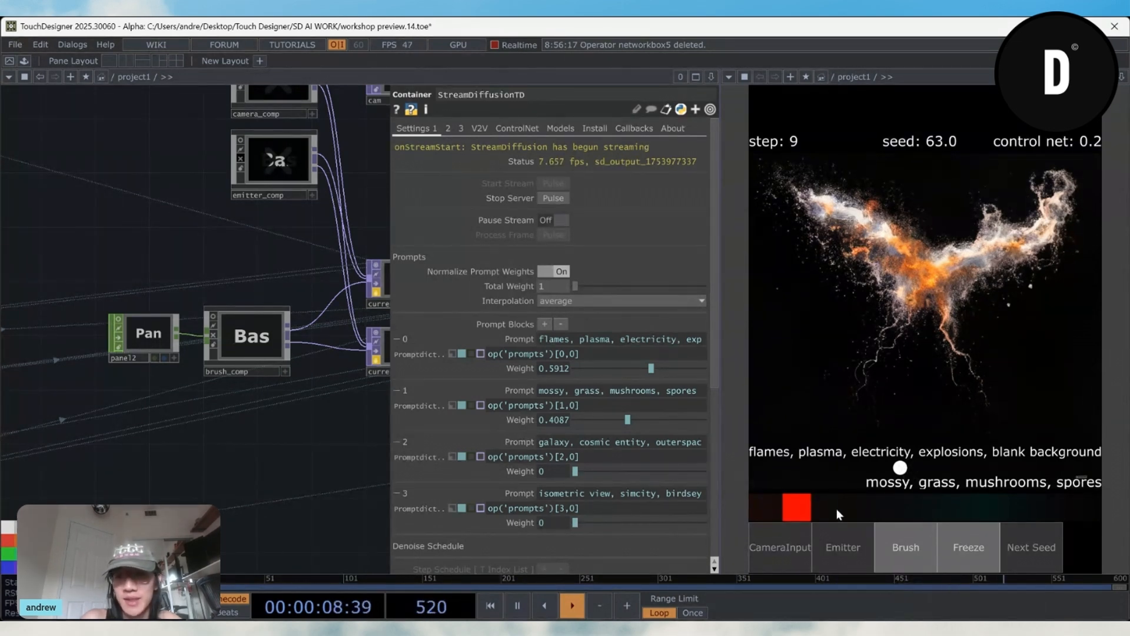
pyautogui.moveTo(802, 510); pyautogui.dragTo(806, 511)
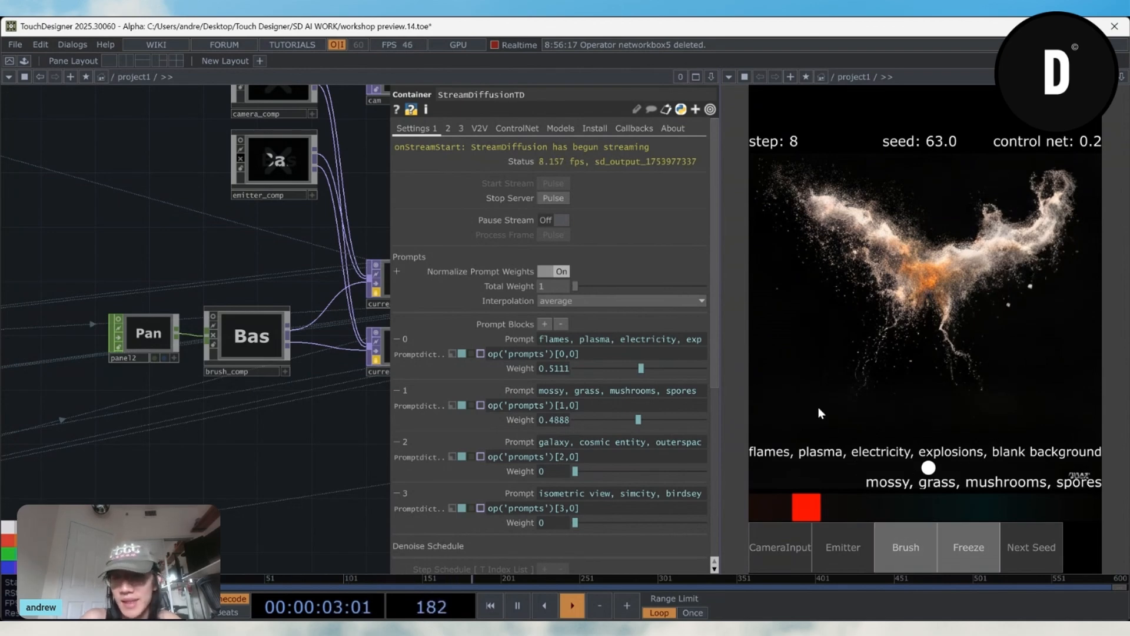
pyautogui.moveTo(806, 508); pyautogui.dragTo(931, 510)
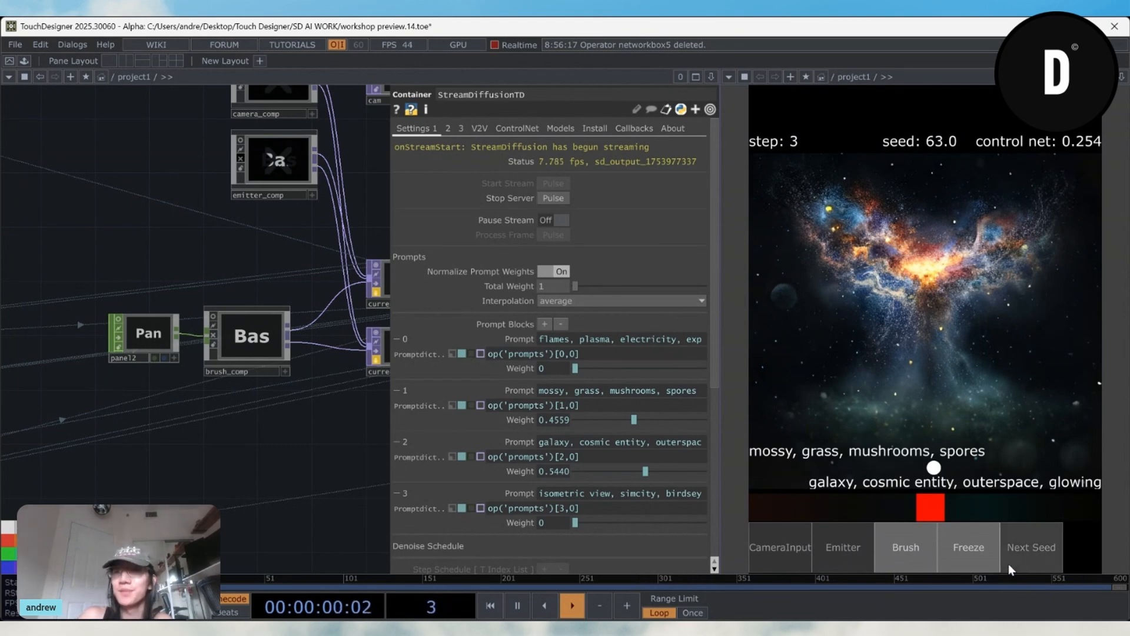
pyautogui.click(1027, 569)
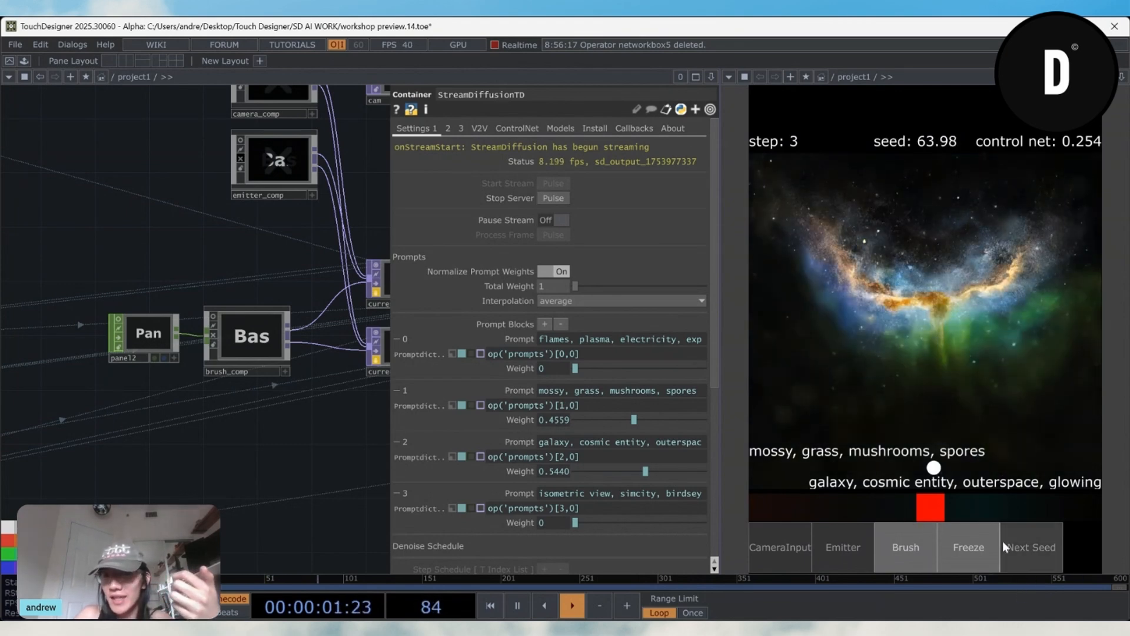
pyautogui.click(1030, 548)
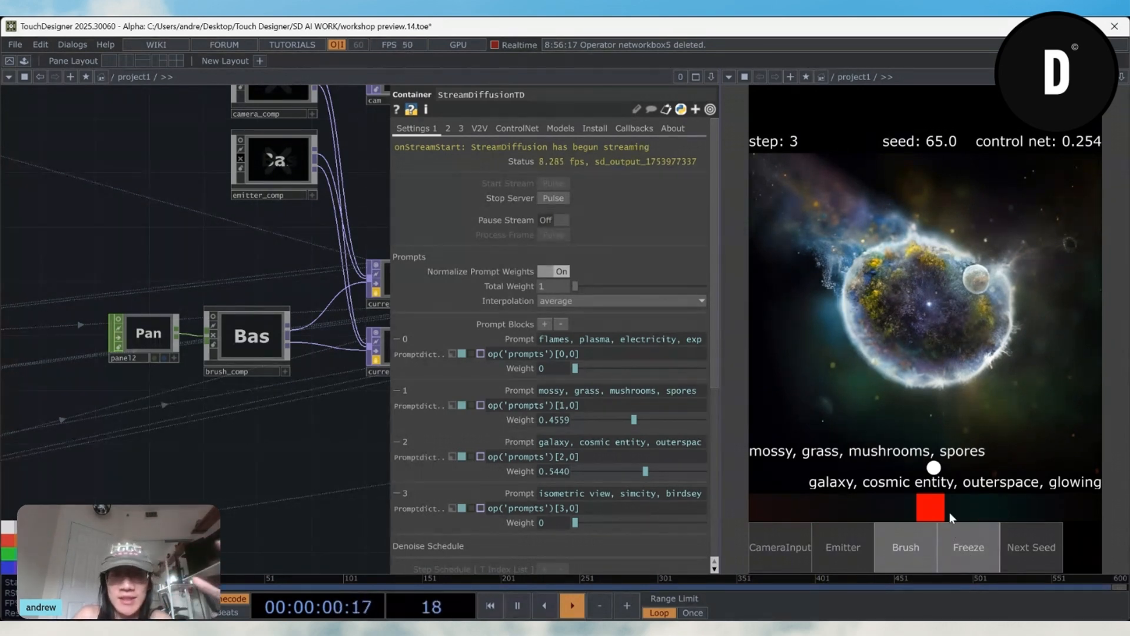
# Step: Unfreeze the input with brush mode active and paint a curved stroke across the canvas
pyautogui.click(951, 527)
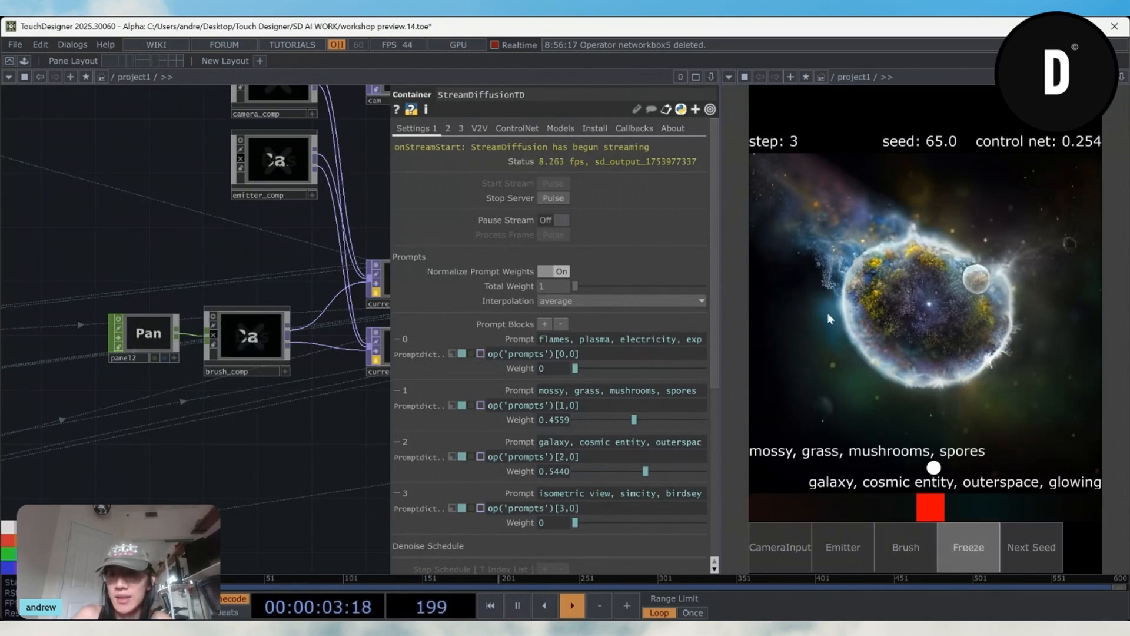
pyautogui.click(906, 554)
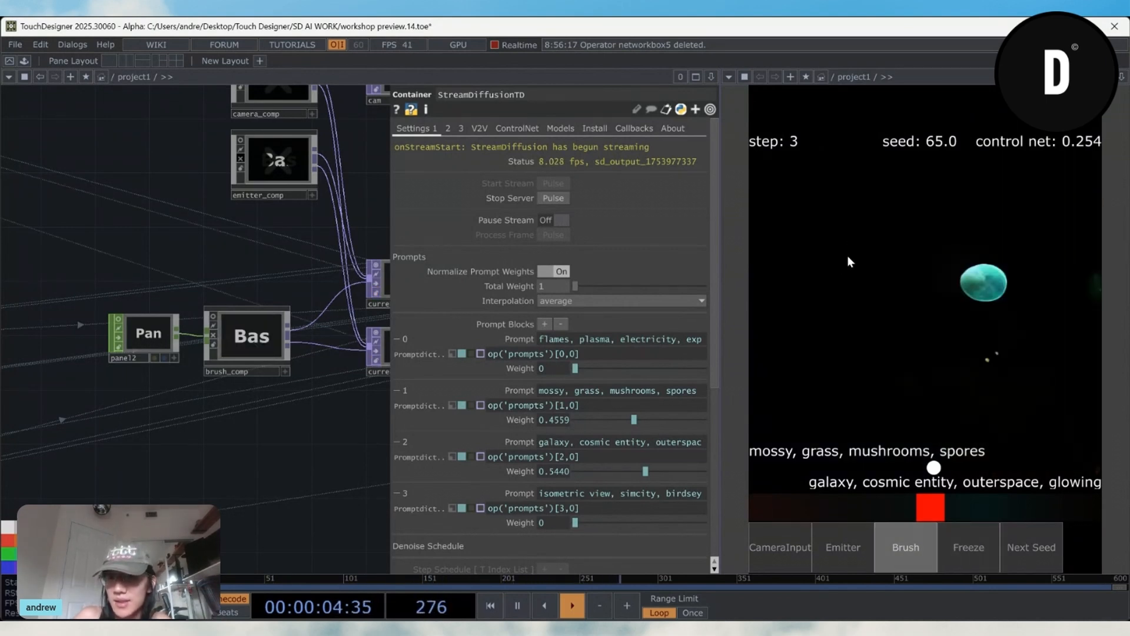
pyautogui.moveTo(847, 256)
pyautogui.mouseDown()
pyautogui.moveTo(999, 368)
pyautogui.moveTo(1026, 219)
pyautogui.mouseUp()
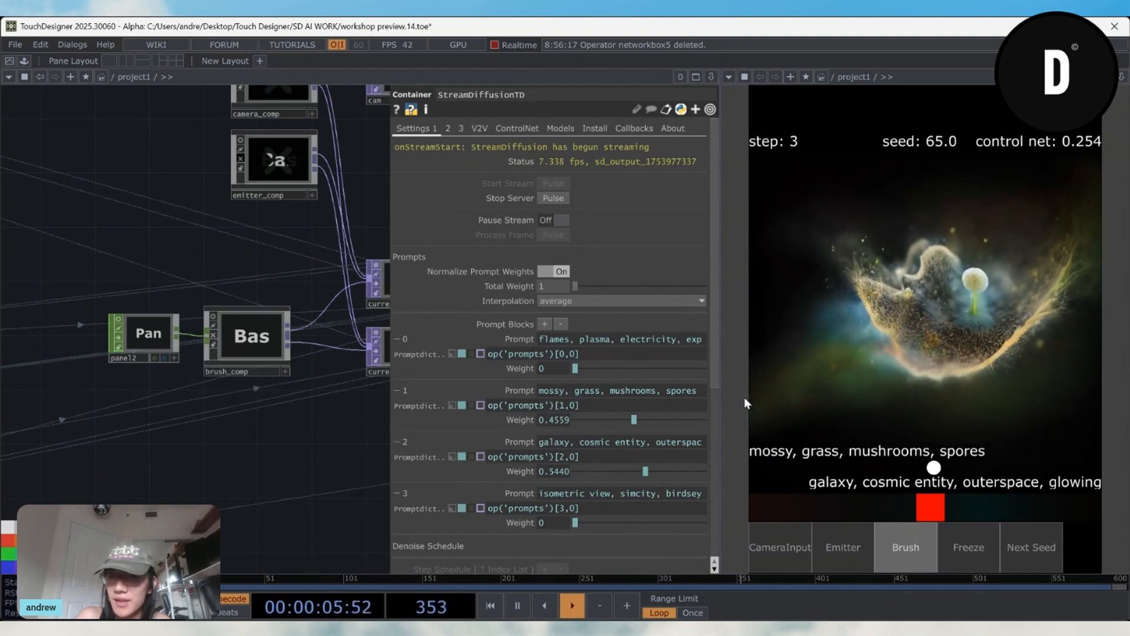
# Step: Paint another stroke, freeze the input, and sweep the prompt slider through isometric back to mossy and galaxy at weights 0.3490 and 0.6509
pyautogui.moveTo(811, 210); pyautogui.dragTo(782, 358)
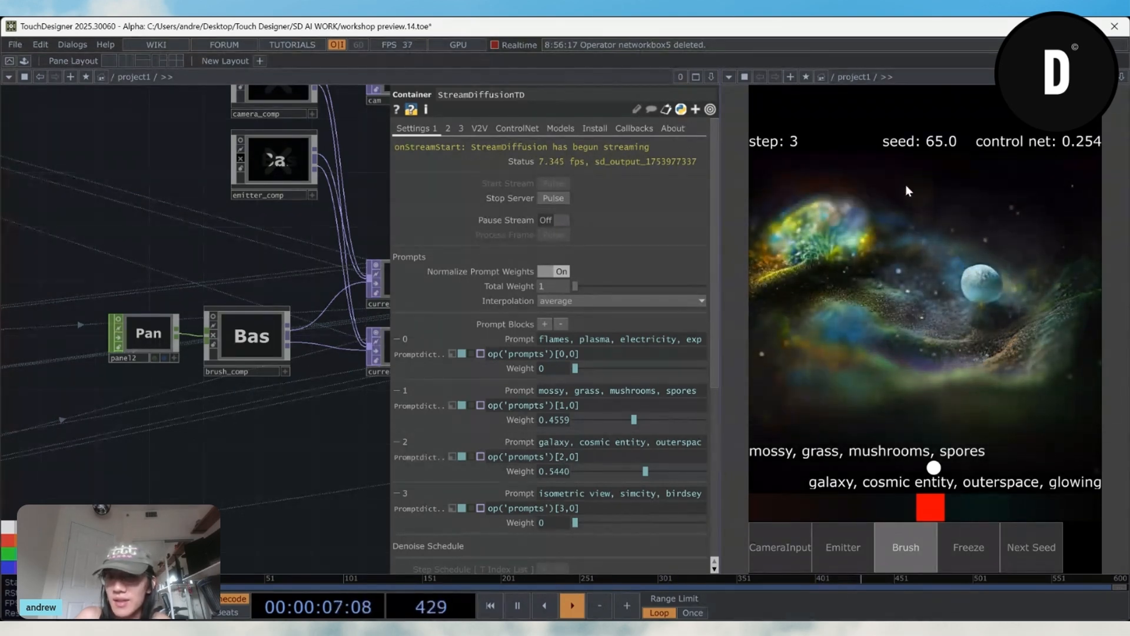
pyautogui.click(991, 547)
pyautogui.moveTo(938, 511); pyautogui.dragTo(1074, 517)
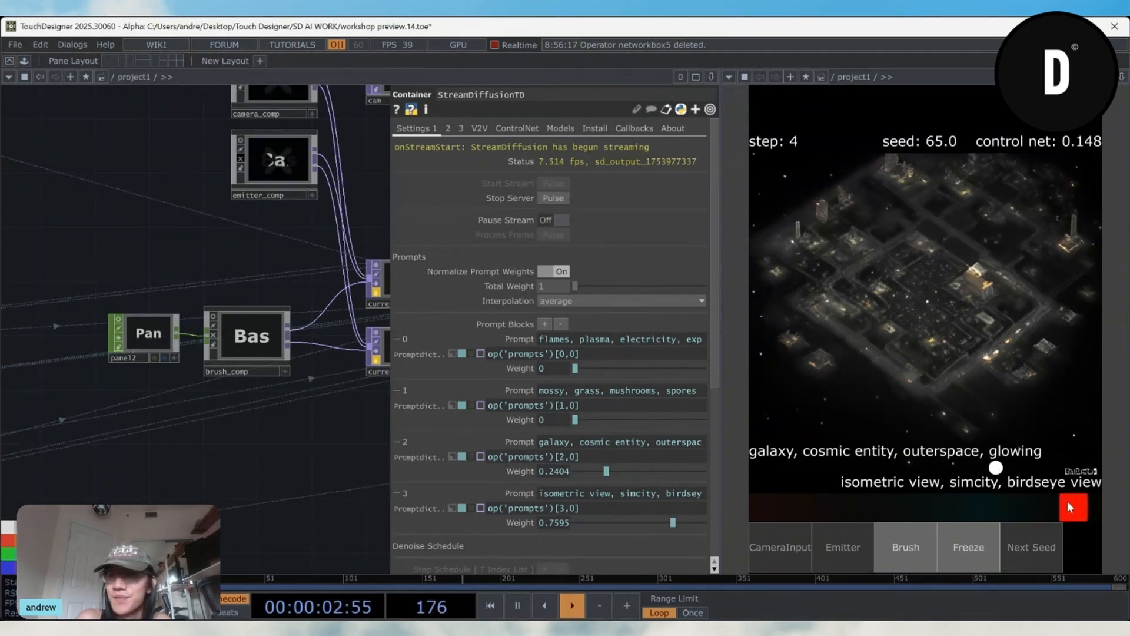
pyautogui.moveTo(1070, 507); pyautogui.dragTo(947, 515)
# Step: Close StreamDiffusionTD's parameters and go to the UI_Handling and Raw UI DATA to Parameters networks in project1
pyautogui.scroll(-2, 106, 456)
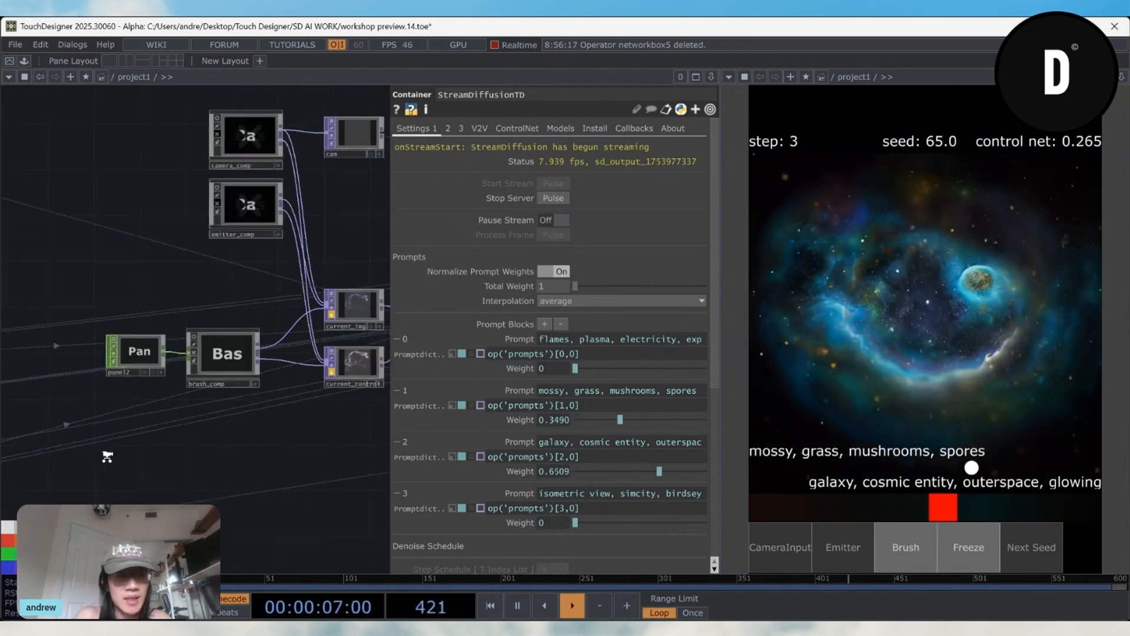
pyautogui.moveTo(75, 512); pyautogui.dragTo(216, 455)
pyautogui.scroll(-3, 187, 454)
pyautogui.press('p')
pyautogui.moveTo(148, 465); pyautogui.dragTo(392, 416)
pyautogui.moveTo(85, 503); pyautogui.dragTo(440, 446)
pyautogui.scroll(3, 397, 458)
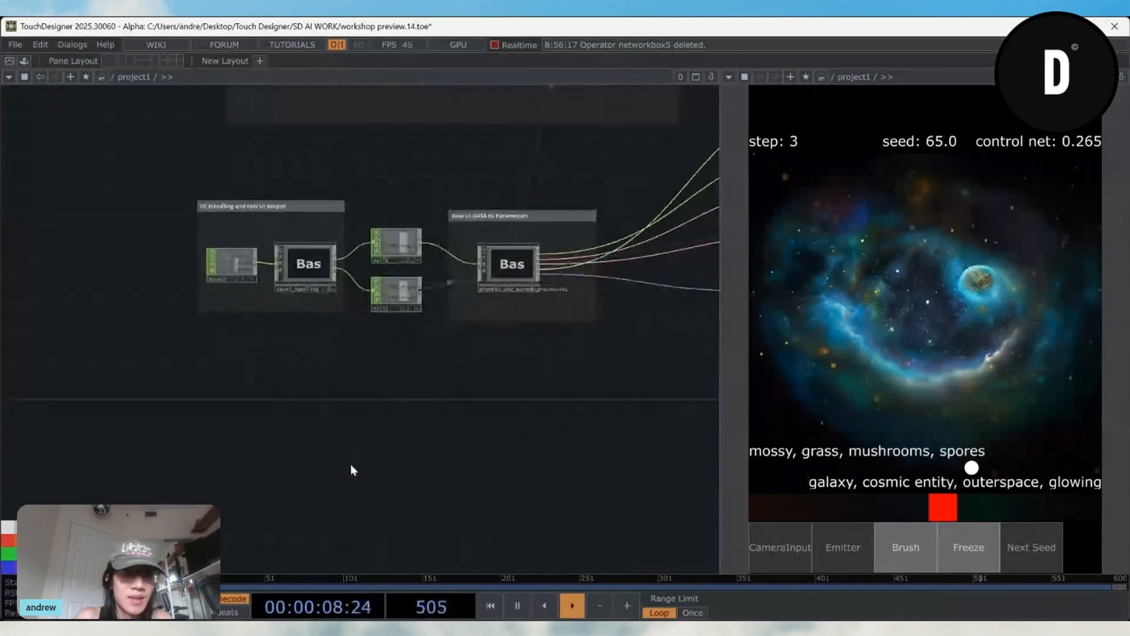
# Step: Examine how panel1 feeds panel_handling and its null8 and null1 outputs in the raw UI output network
pyautogui.scroll(2, 301, 359)
pyautogui.scroll(2, 302, 347)
pyautogui.moveTo(207, 229); pyautogui.dragTo(192, 318)
pyautogui.scroll(2, 193, 320)
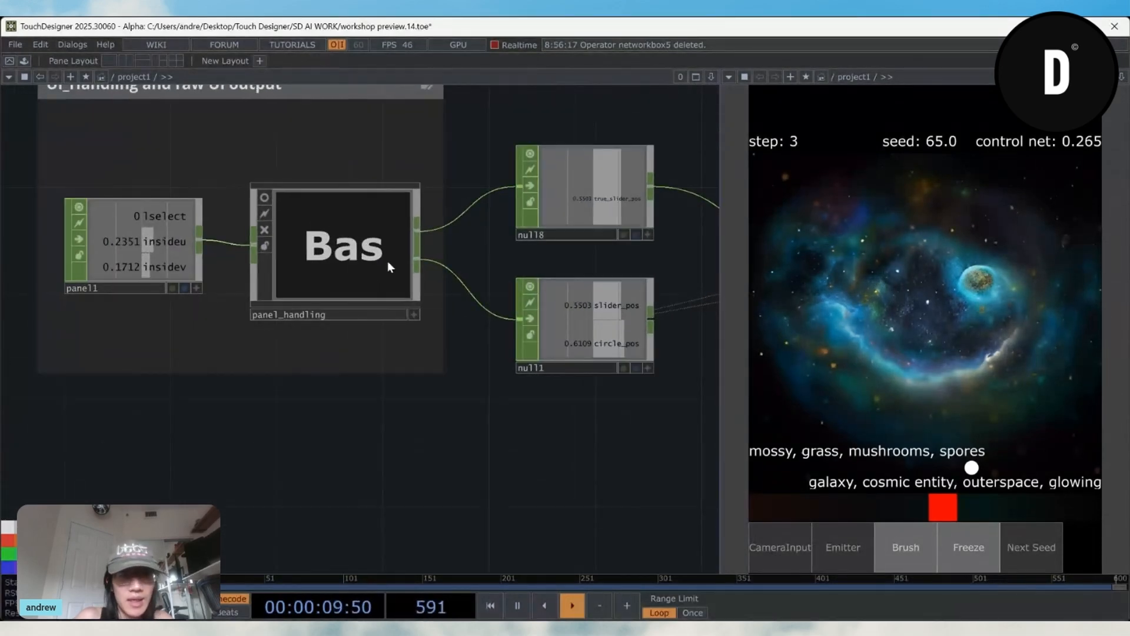
pyautogui.scroll(-2, 380, 268)
pyautogui.moveTo(379, 276); pyautogui.dragTo(379, 287, button='middle')
pyautogui.moveTo(469, 454); pyautogui.dragTo(340, 466)
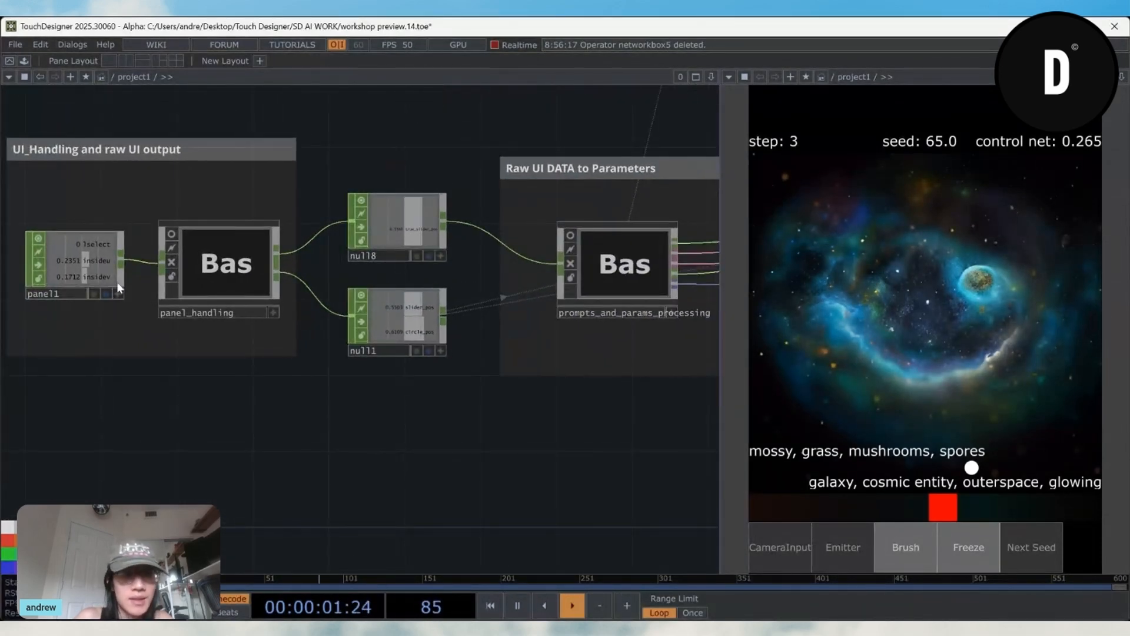
# Step: Open panel_handling and examine its Checks if Mouse is on UI network from the select nodes to math1
pyautogui.scroll(2, 213, 275)
pyautogui.click(197, 285)
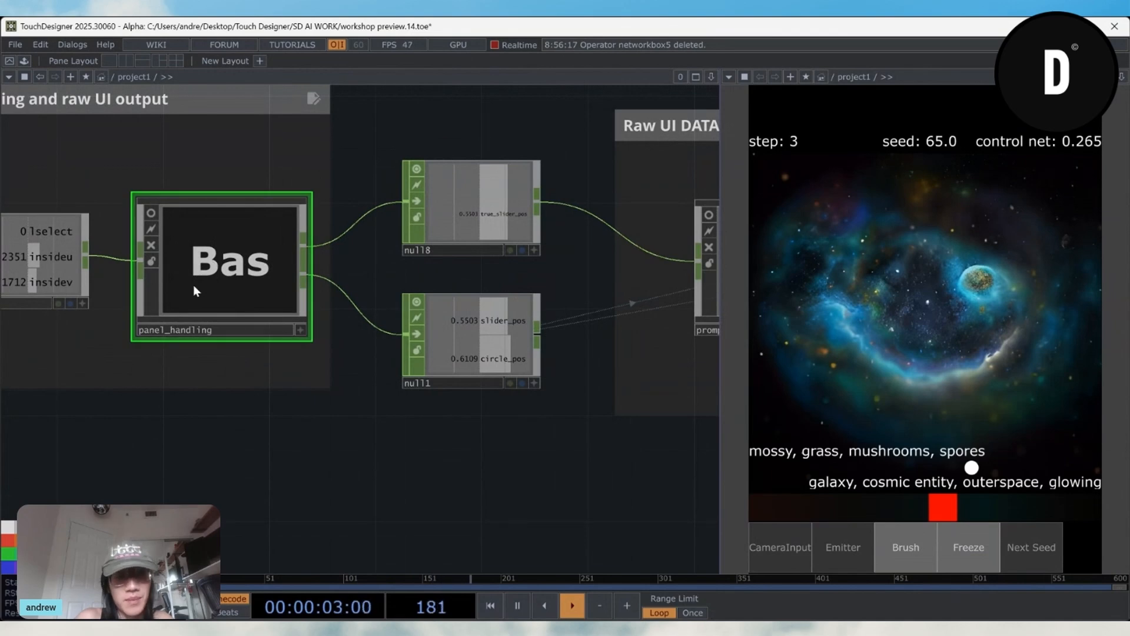
pyautogui.press('i')
pyautogui.moveTo(221, 373); pyautogui.dragTo(330, 509)
pyautogui.scroll(-3, 332, 500)
pyautogui.scroll(4, 171, 434)
pyautogui.moveTo(171, 433); pyautogui.dragTo(211, 469)
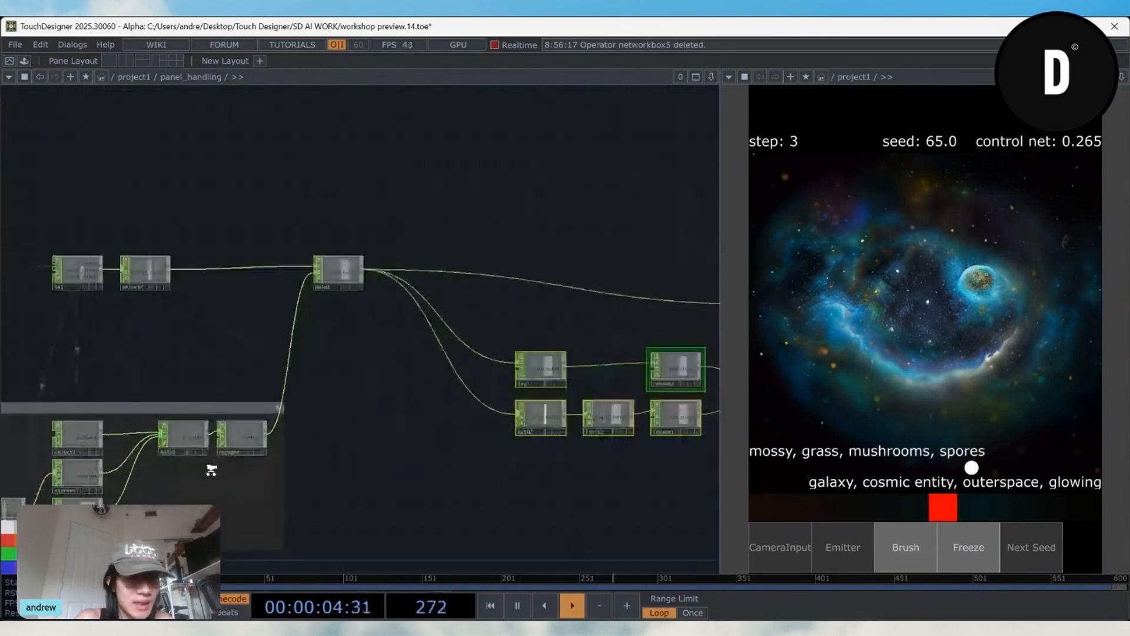
pyautogui.scroll(2, 212, 469)
pyautogui.moveTo(338, 489); pyautogui.dragTo(443, 479)
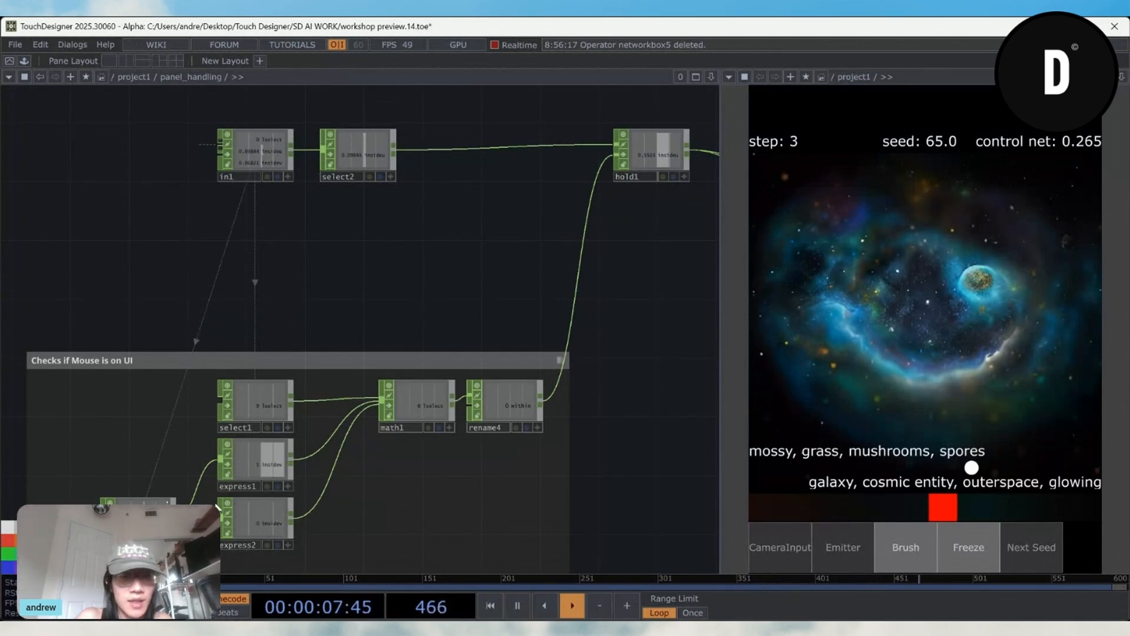
pyautogui.scroll(2, 429, 486)
pyautogui.moveTo(430, 486); pyautogui.dragTo(592, 419)
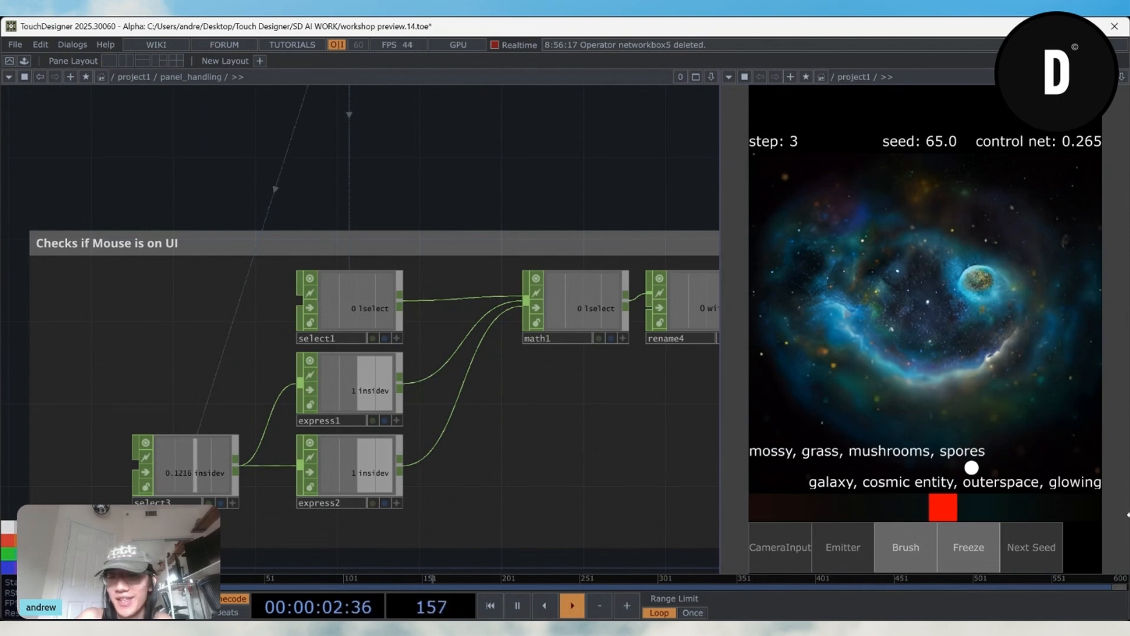
# Step: Test the mouse check by moving the prompt slider between the mossy and isometric blends while watching the math1 and rename4 nodes
pyautogui.moveTo(940, 510); pyautogui.dragTo(1003, 514)
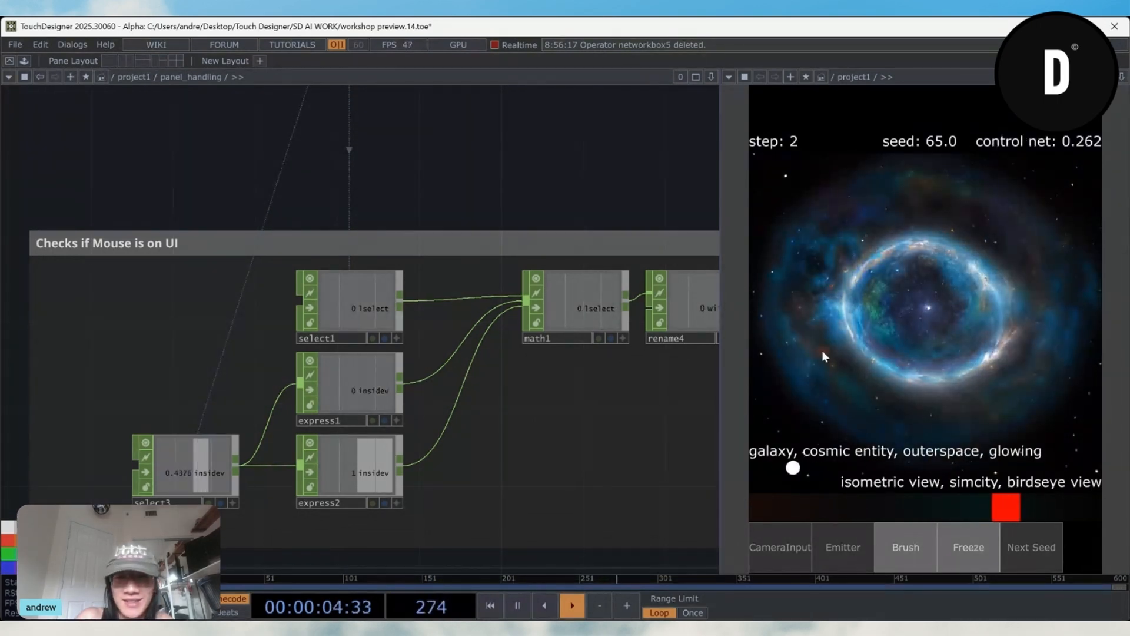
pyautogui.moveTo(504, 451); pyautogui.dragTo(206, 479)
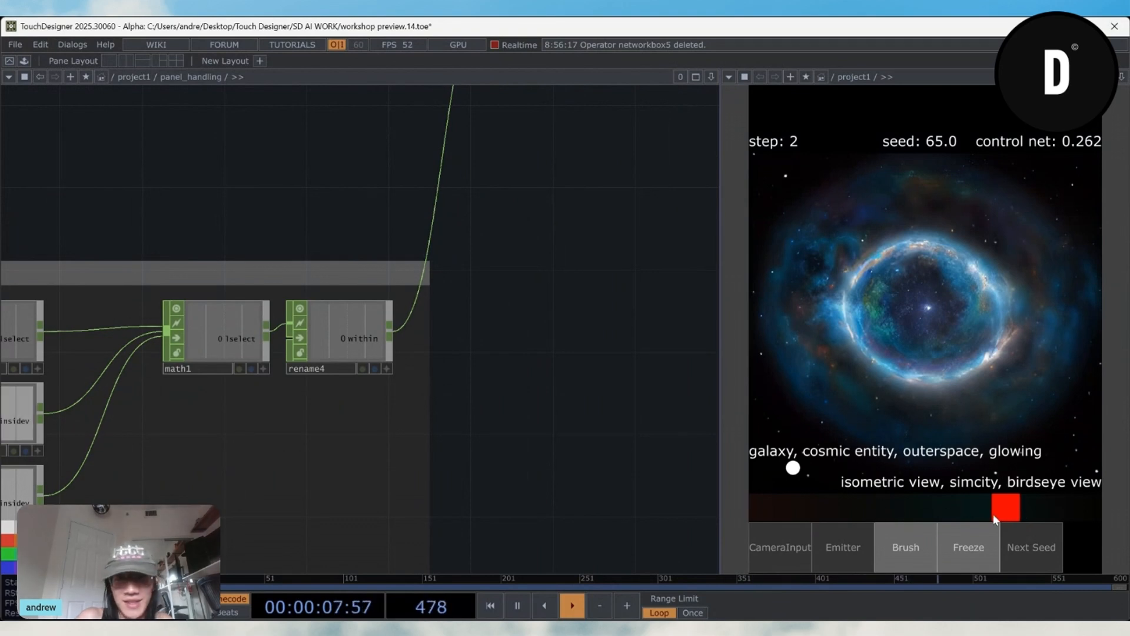
pyautogui.moveTo(1004, 508); pyautogui.dragTo(905, 511)
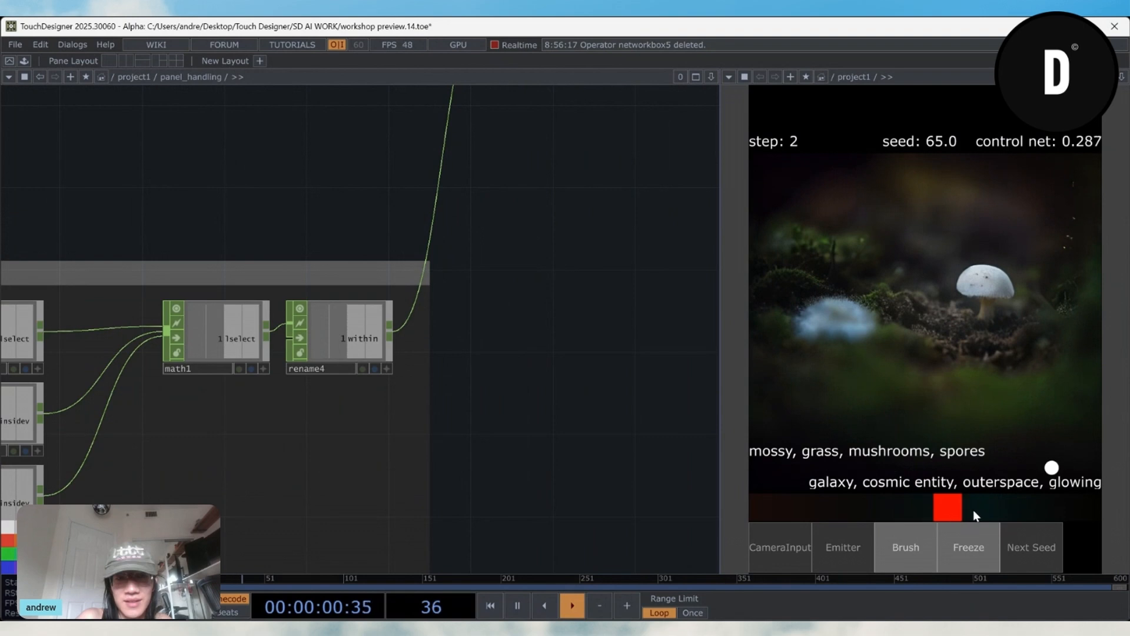
pyautogui.moveTo(973, 511)
pyautogui.mouseDown()
pyautogui.moveTo(866, 509)
pyautogui.moveTo(995, 507)
pyautogui.mouseUp()
pyautogui.moveTo(474, 489); pyautogui.dragTo(671, 486)
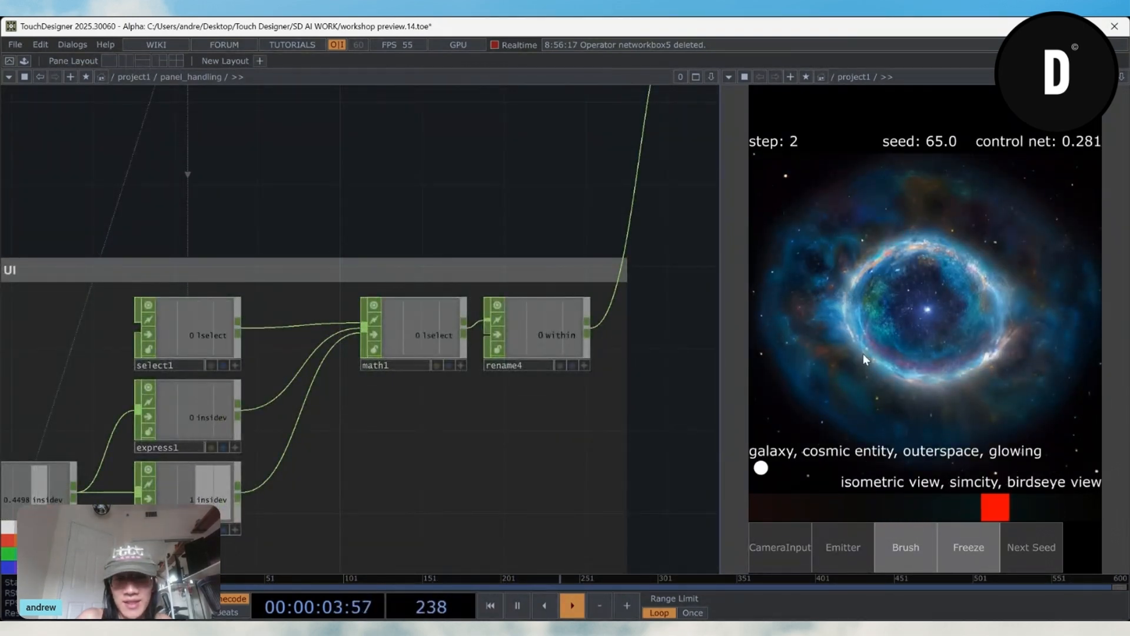
pyautogui.moveTo(995, 506)
pyautogui.mouseDown()
pyautogui.moveTo(769, 508)
pyautogui.moveTo(1003, 511)
pyautogui.mouseUp()
# Step: Trace the panel_handling network from hold1 to the slider and circle position channels in out1 and out2
pyautogui.scroll(-3, 523, 414)
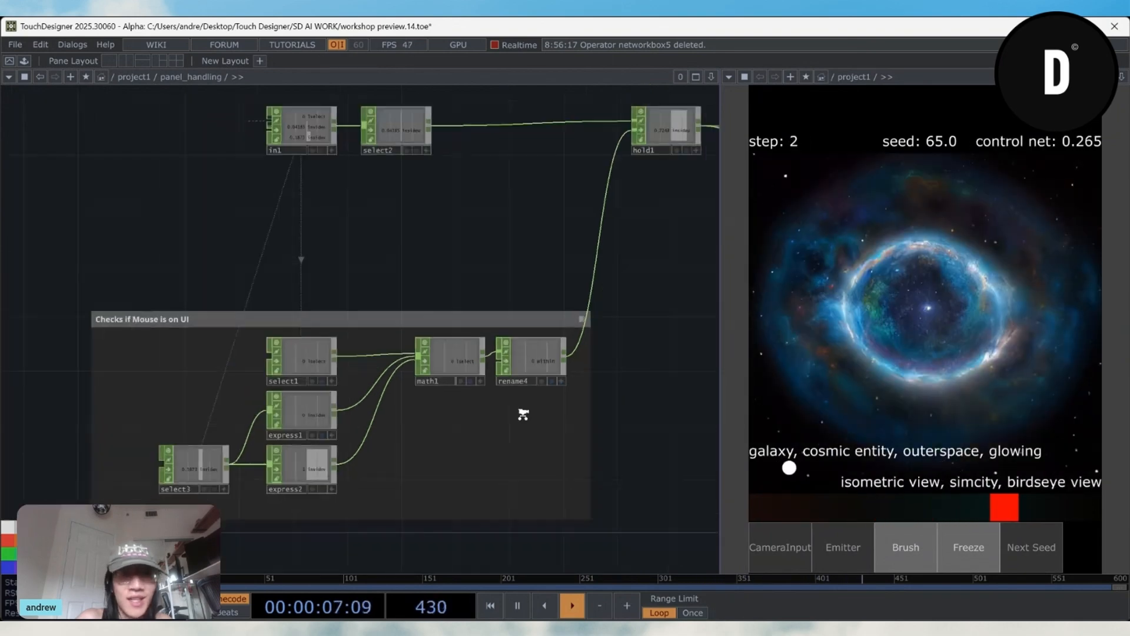
pyautogui.scroll(-4, 521, 418)
pyautogui.scroll(5, 418, 424)
pyautogui.moveTo(517, 424); pyautogui.dragTo(389, 406)
pyautogui.moveTo(421, 306); pyautogui.dragTo(111, 312)
pyautogui.moveTo(454, 315); pyautogui.dragTo(227, 310)
pyautogui.moveTo(645, 361); pyautogui.dragTo(492, 349)
pyautogui.scroll(4, 405, 388)
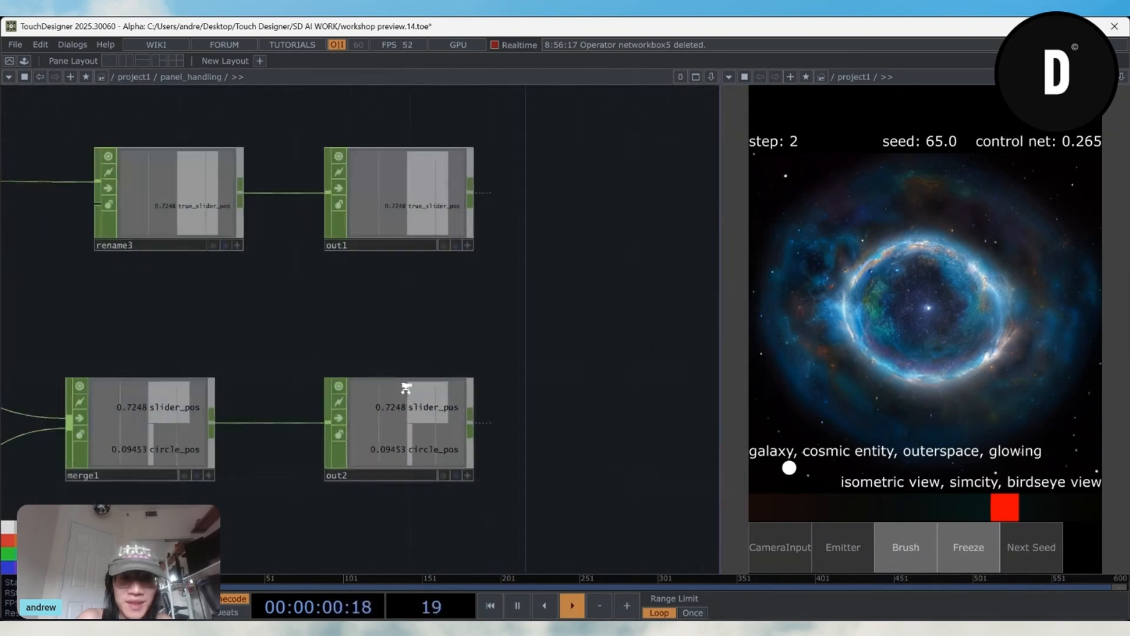
# Step: Move the prompt slider back to the mossy and galaxy blend while comparing the out1 and out2 slider and circle channels
pyautogui.scroll(2, 406, 388)
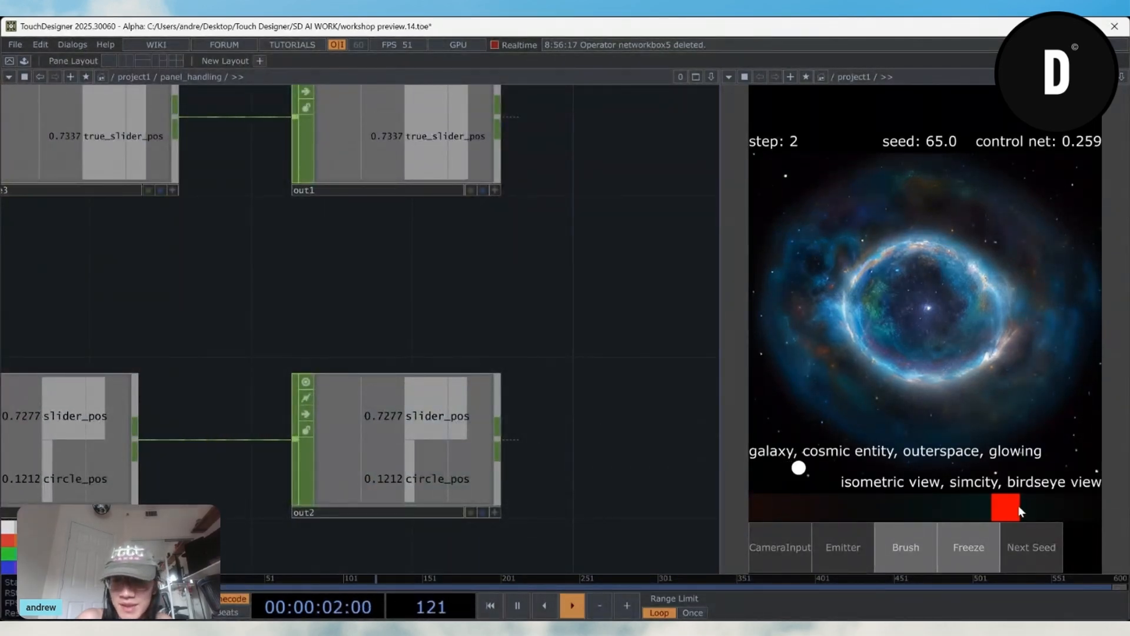
pyautogui.moveTo(1054, 503); pyautogui.dragTo(907, 505)
pyautogui.scroll(-2, 453, 437)
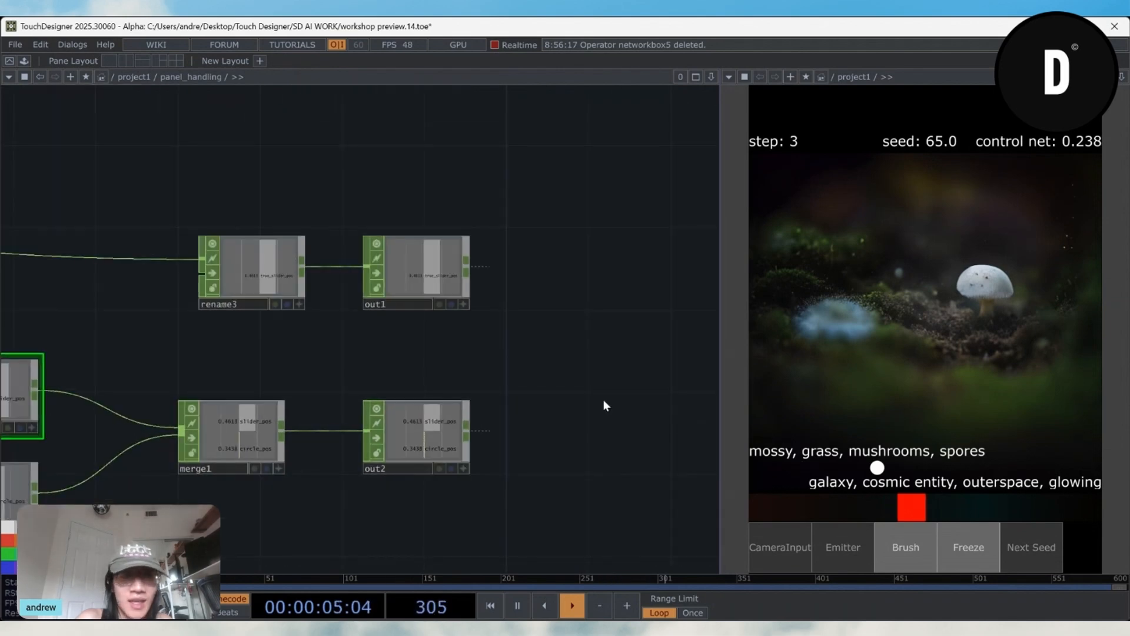
pyautogui.moveTo(618, 346); pyautogui.dragTo(692, 340)
pyautogui.moveTo(358, 329); pyautogui.dragTo(555, 310)
pyautogui.scroll(-1, 384, 366)
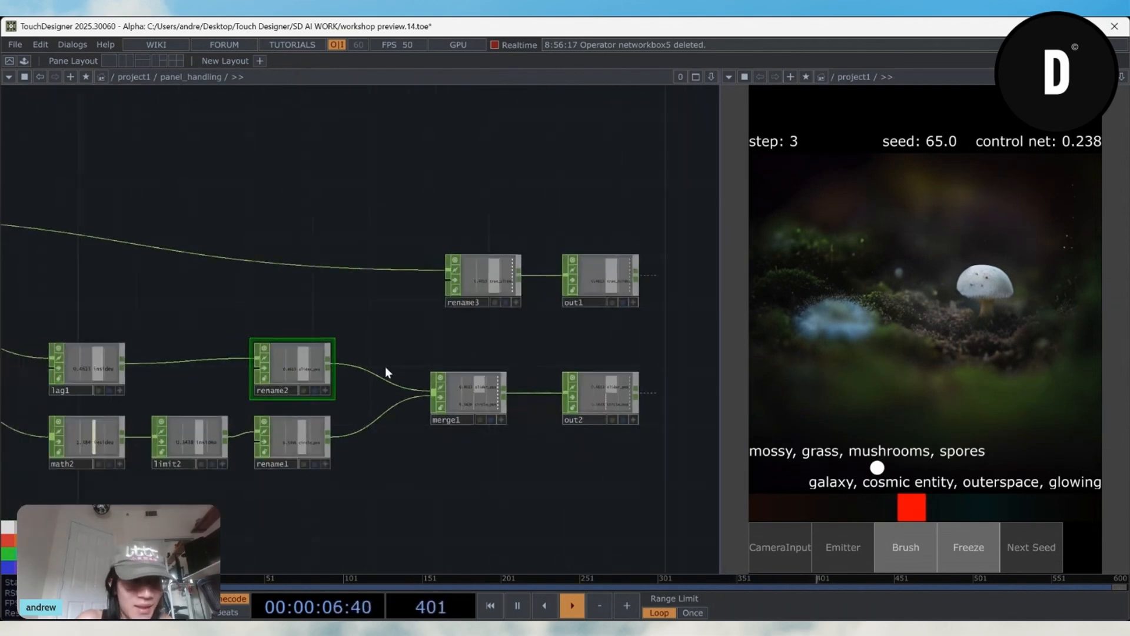
# Step: Return to project1, bring the Raw UI DATA to Parameters box into view, and undo the last node resize
pyautogui.scroll(-3, 364, 319)
pyautogui.scroll(3, 478, 329)
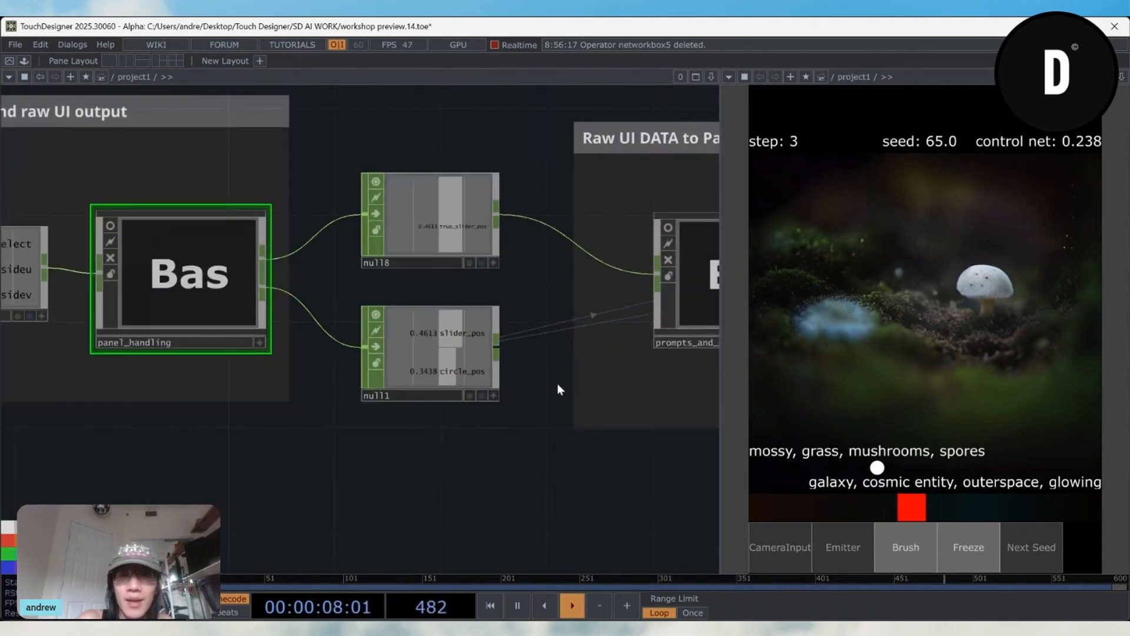
pyautogui.moveTo(715, 446); pyautogui.dragTo(302, 439)
pyautogui.hotkey('ctrl', 'z')
# Step: Open prompts_and_params_processing and look over its slider interpolation and text conversion networks
pyautogui.click(357, 259)
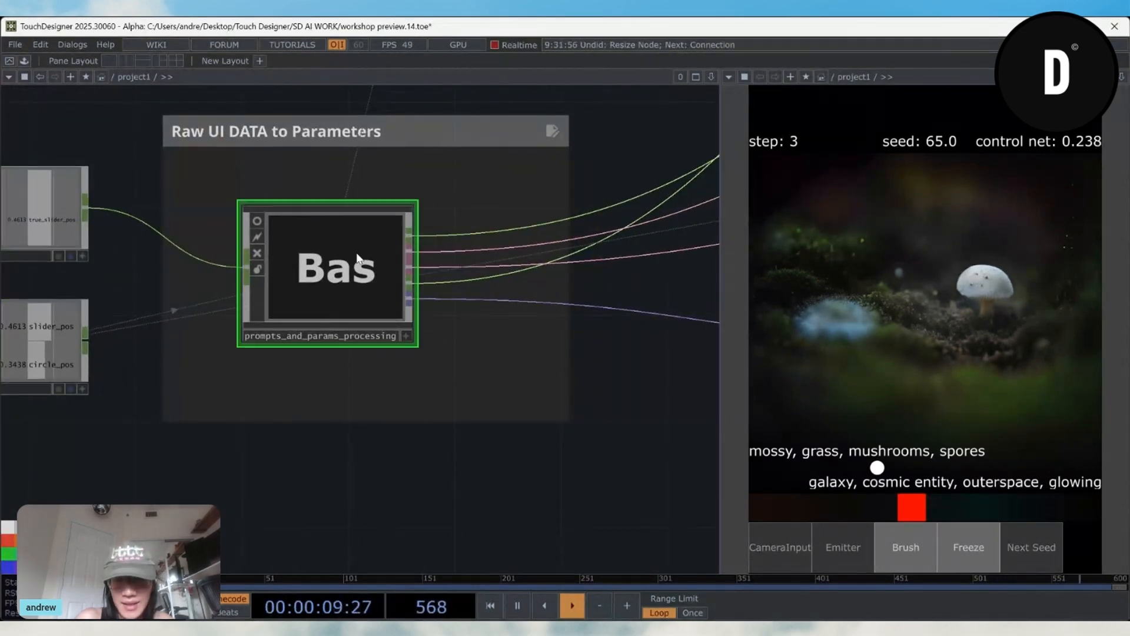
pyautogui.scroll(-1, 356, 253)
pyautogui.scroll(2, 356, 253)
pyautogui.scroll(-2, 315, 299)
pyautogui.scroll(2, 335, 262)
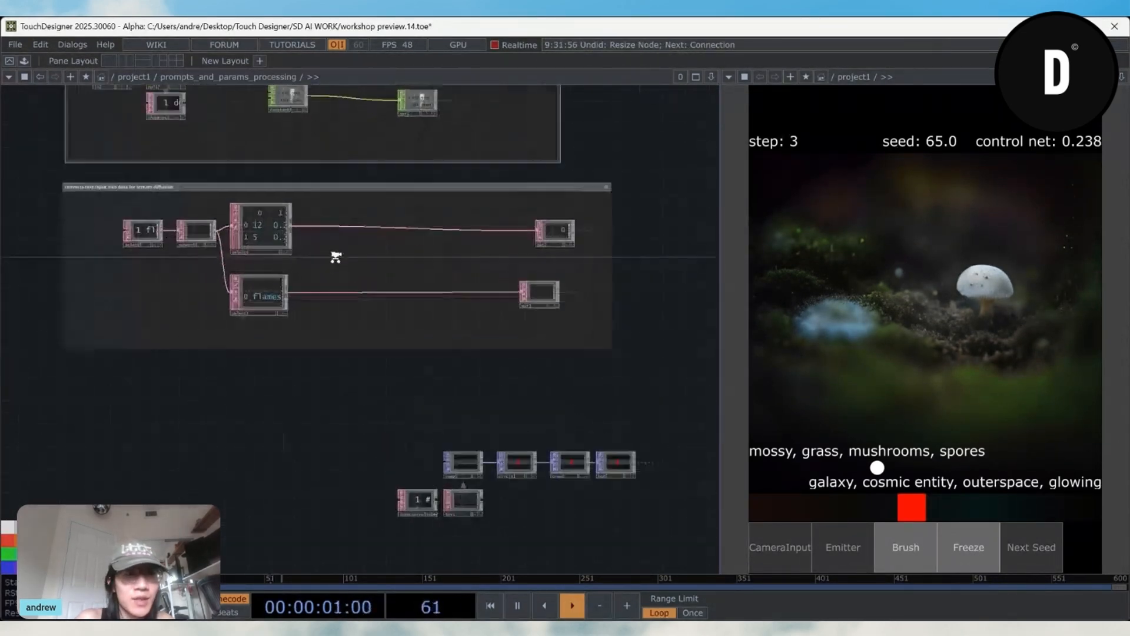
pyautogui.moveTo(334, 259); pyautogui.dragTo(535, 398)
# Step: Return to project1 and select the prompts_and_params node fed by switch3 in the prompt state selector
pyautogui.scroll(-3, 184, 280)
pyautogui.moveTo(352, 252); pyautogui.dragTo(356, 428)
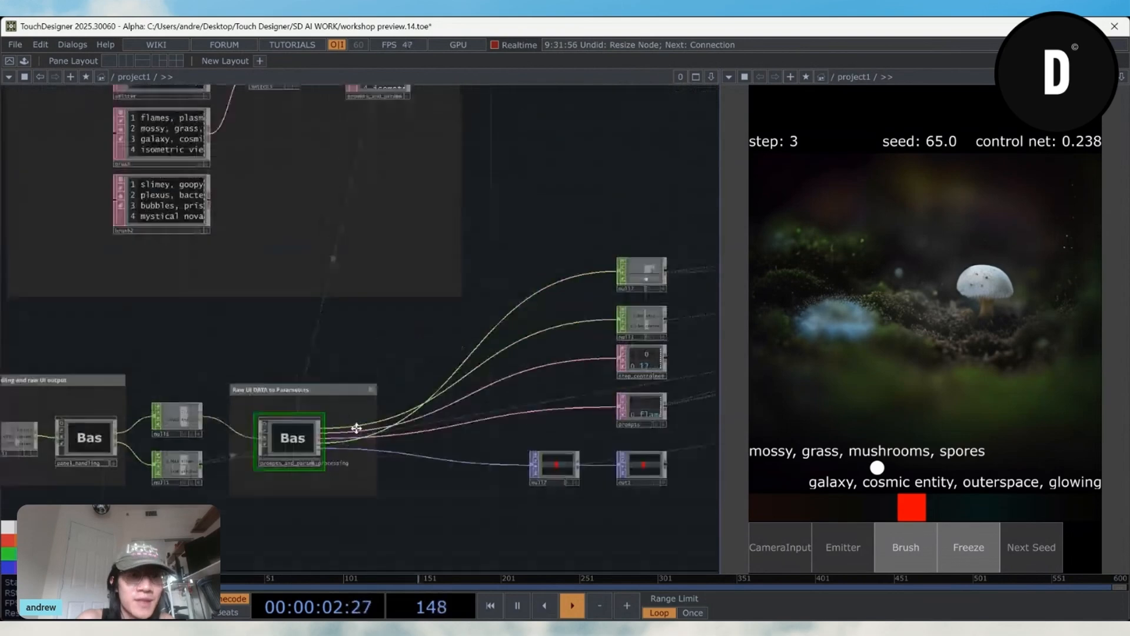
pyautogui.moveTo(383, 133); pyautogui.dragTo(367, 280)
pyautogui.click(362, 224)
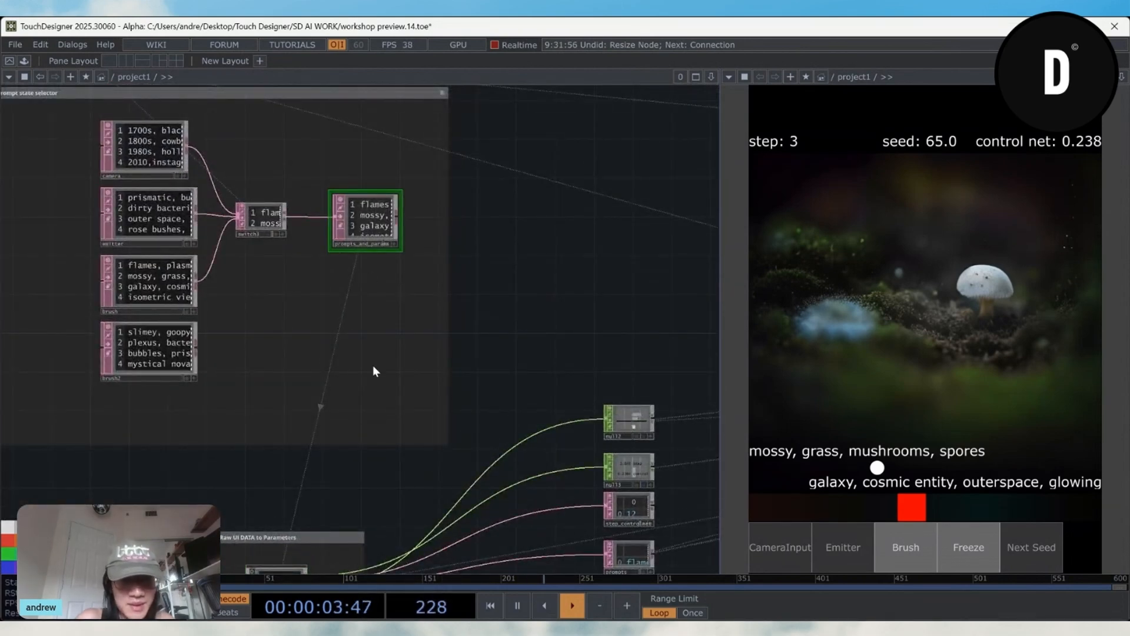
pyautogui.moveTo(373, 371); pyautogui.dragTo(402, 196)
pyautogui.moveTo(352, 292); pyautogui.dragTo(328, 461)
pyautogui.scroll(5, 377, 195)
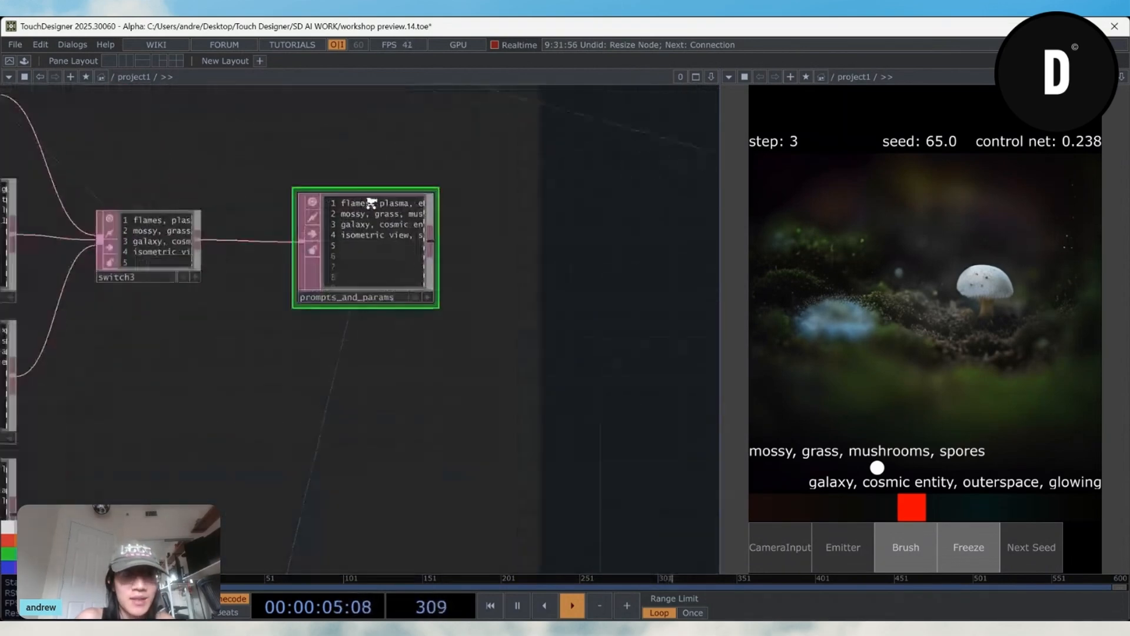
# Step: Enlarge the prompts_and_params node and highlight the flames line's prompt text and its 0.2 value
pyautogui.moveTo(484, 317); pyautogui.dragTo(630, 309)
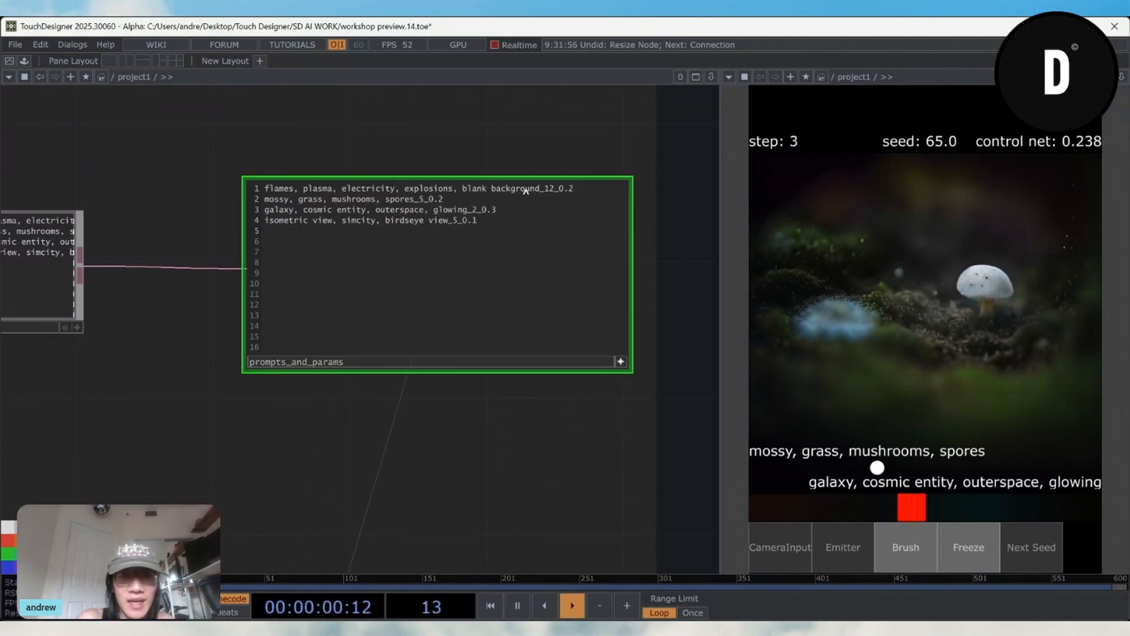
pyautogui.moveTo(299, 187); pyautogui.dragTo(200, 186)
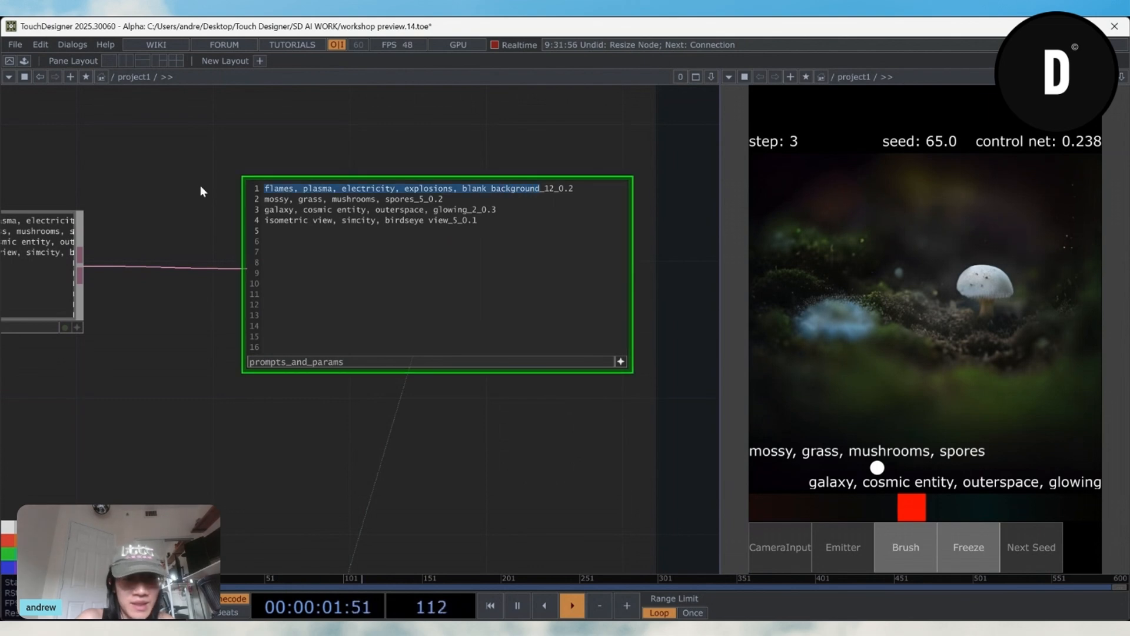
pyautogui.moveTo(540, 192); pyautogui.dragTo(541, 193)
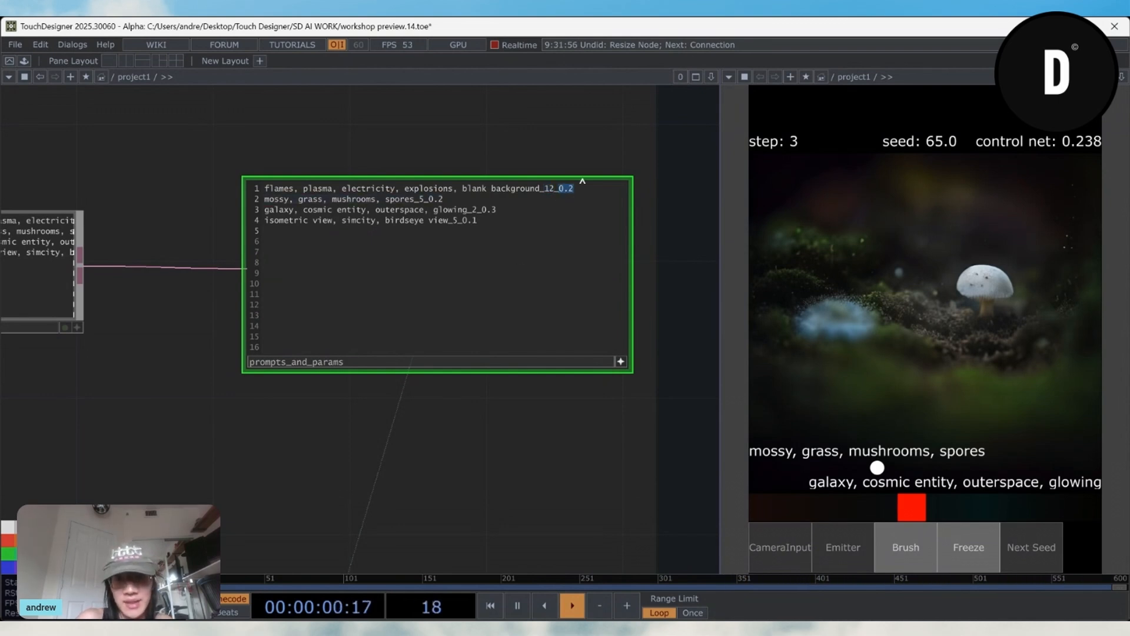
# Step: Reopen prompts_and_params_processing and select convert1 in the network converting text input into stream diffusion data
pyautogui.scroll(-5, 393, 436)
pyautogui.moveTo(394, 468); pyautogui.dragTo(429, 303)
pyautogui.scroll(3, 415, 397)
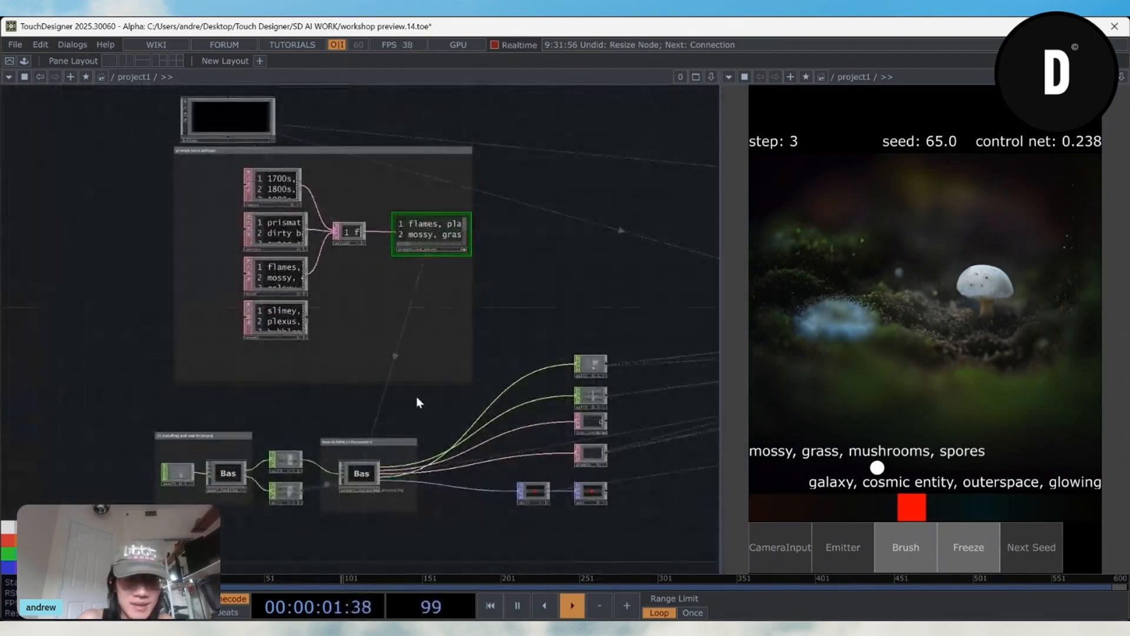
pyautogui.scroll(6, 419, 373)
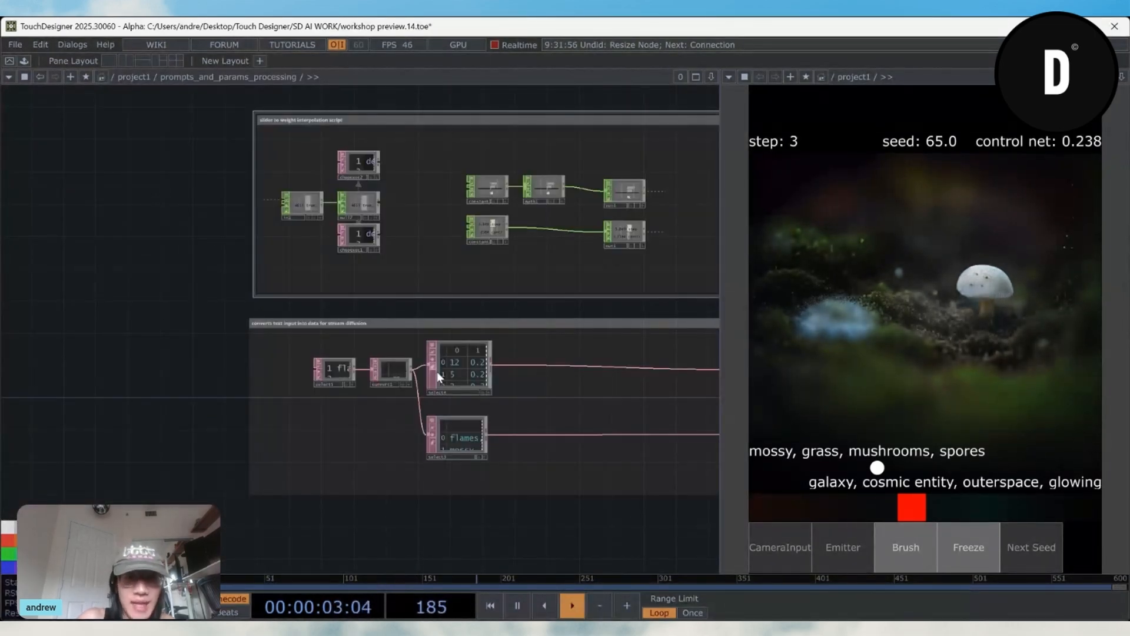
pyautogui.scroll(3, 486, 369)
pyautogui.moveTo(171, 501); pyautogui.dragTo(238, 445)
pyautogui.click(404, 361)
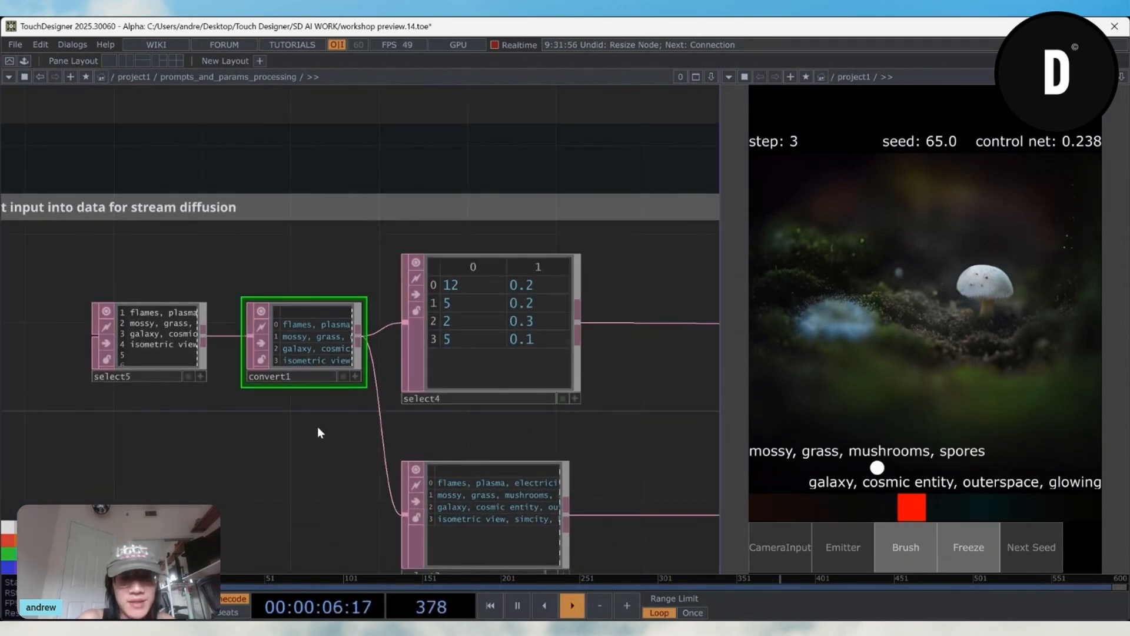
# Step: Compare convert1's output with the separated prompt text table in select3
pyautogui.scroll(3, 487, 341)
pyautogui.scroll(-3, 474, 334)
pyautogui.moveTo(588, 468); pyautogui.dragTo(581, 345)
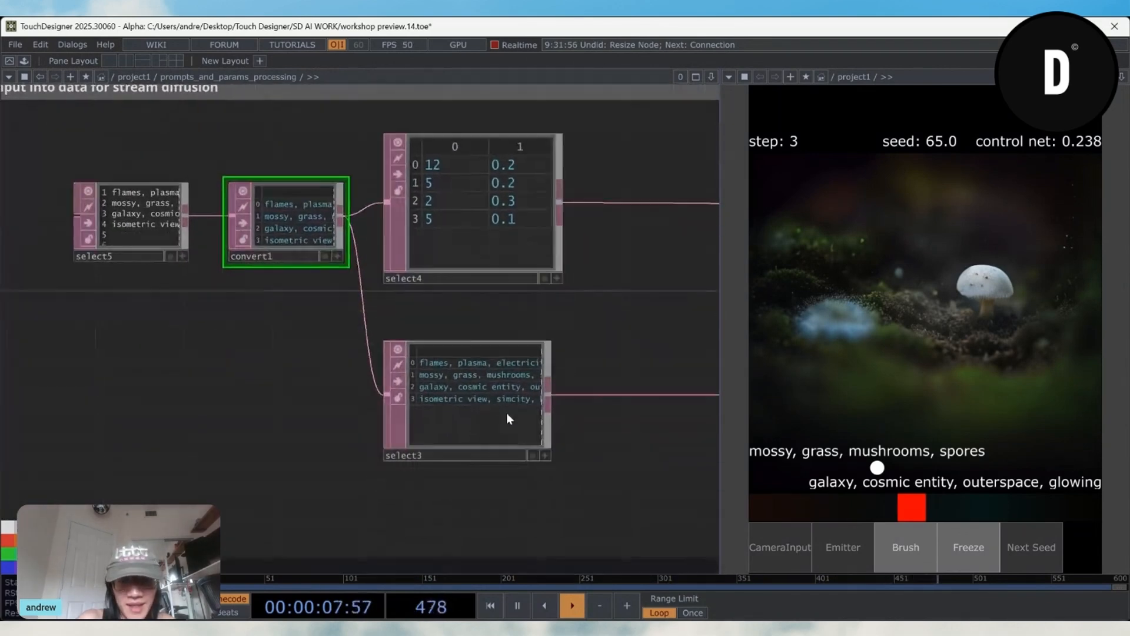
pyautogui.click(509, 418)
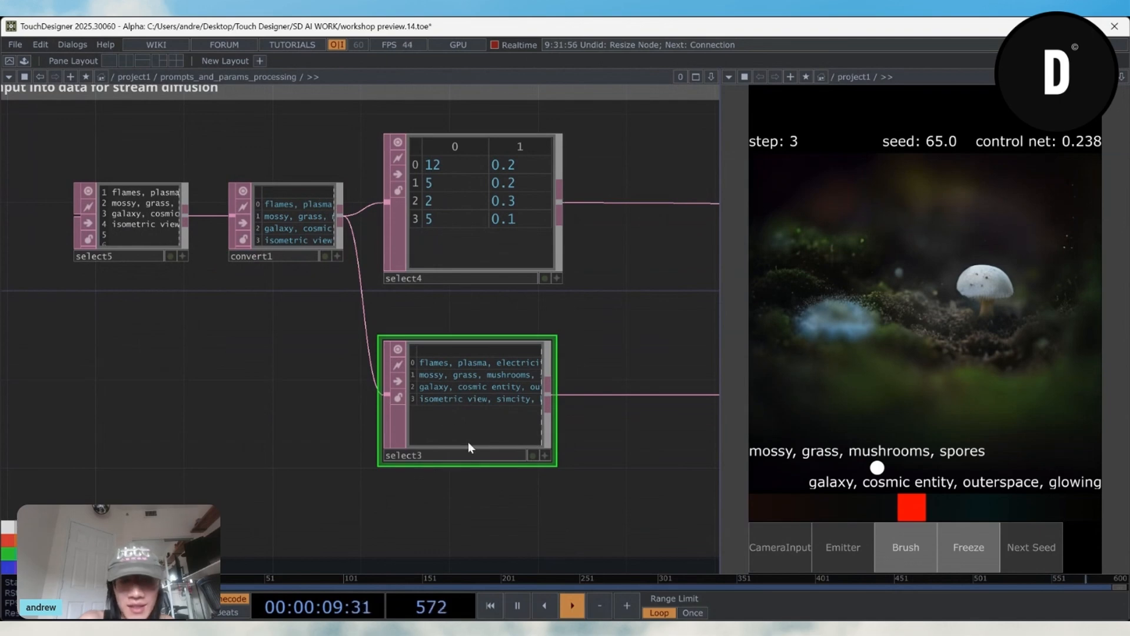
pyautogui.scroll(3, 465, 393)
pyautogui.scroll(-3, 492, 397)
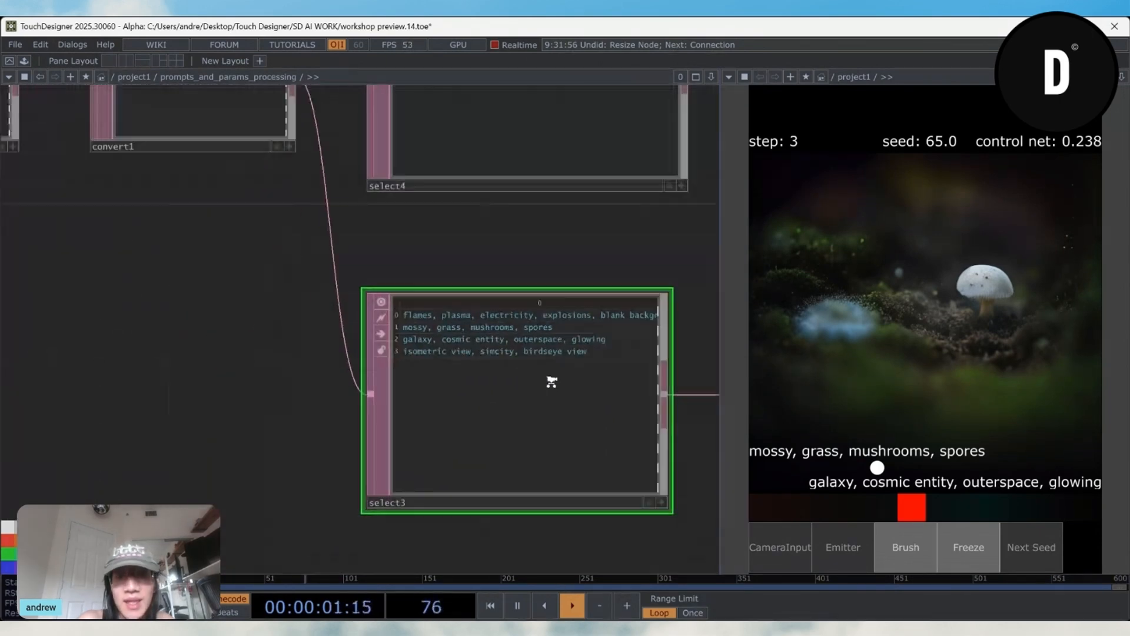
# Step: Select the select4 node and examine its table of numeric values for each prompt
pyautogui.moveTo(463, 347); pyautogui.dragTo(383, 399)
pyautogui.click(386, 305)
pyautogui.scroll(3, 386, 305)
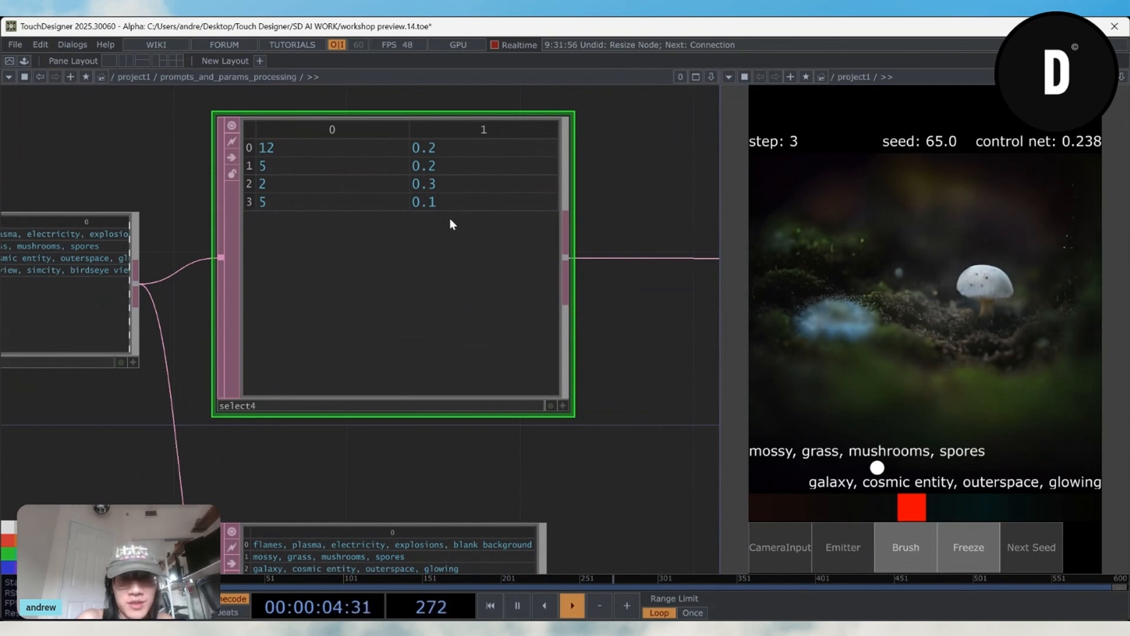
# Step: Trace the select4 and select3 tables to their outputs and examine the slider input and scripts in the weight interpolation section
pyautogui.scroll(-6, 451, 222)
pyautogui.moveTo(518, 305); pyautogui.dragTo(315, 401)
pyautogui.scroll(2, 468, 438)
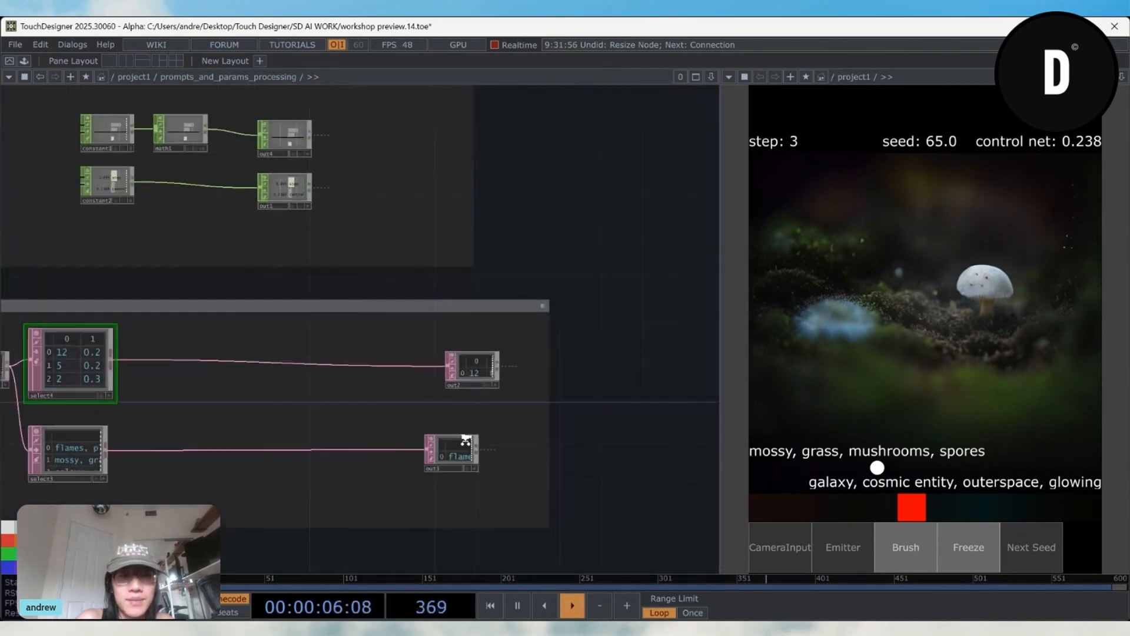
pyautogui.moveTo(390, 404); pyautogui.dragTo(416, 473)
pyautogui.moveTo(114, 237); pyautogui.dragTo(247, 355)
pyautogui.scroll(4, 65, 335)
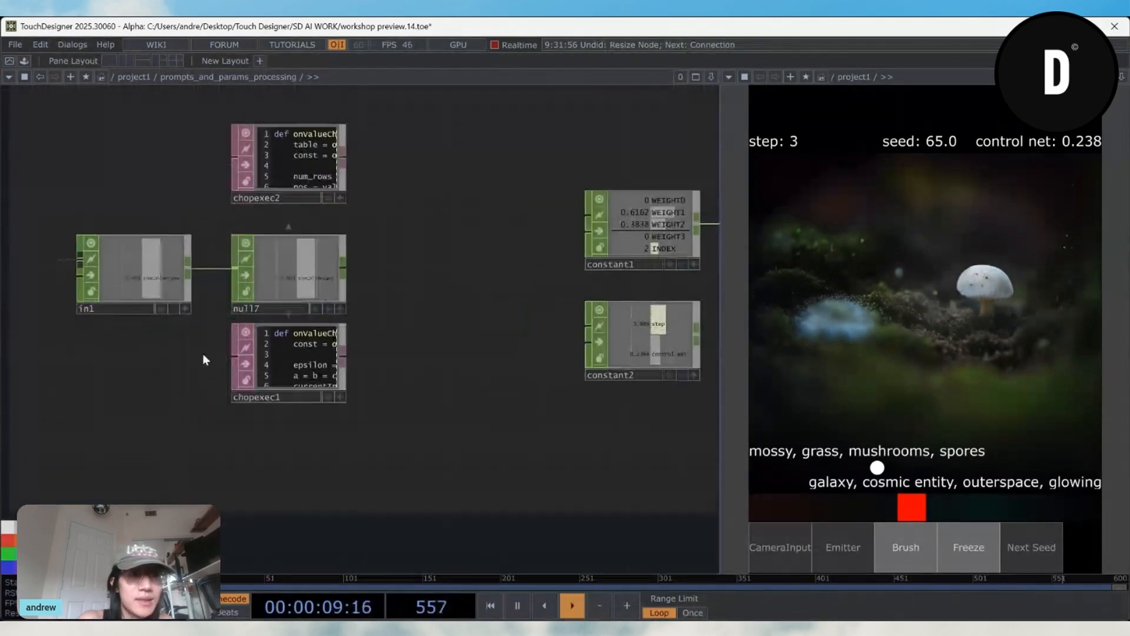
pyautogui.scroll(2, 241, 345)
# Step: Nudge the prompt slider between the mossy and galaxy prompts while watching the weights in constant1 and math1
pyautogui.scroll(-5, 492, 369)
pyautogui.moveTo(492, 370); pyautogui.dragTo(356, 401)
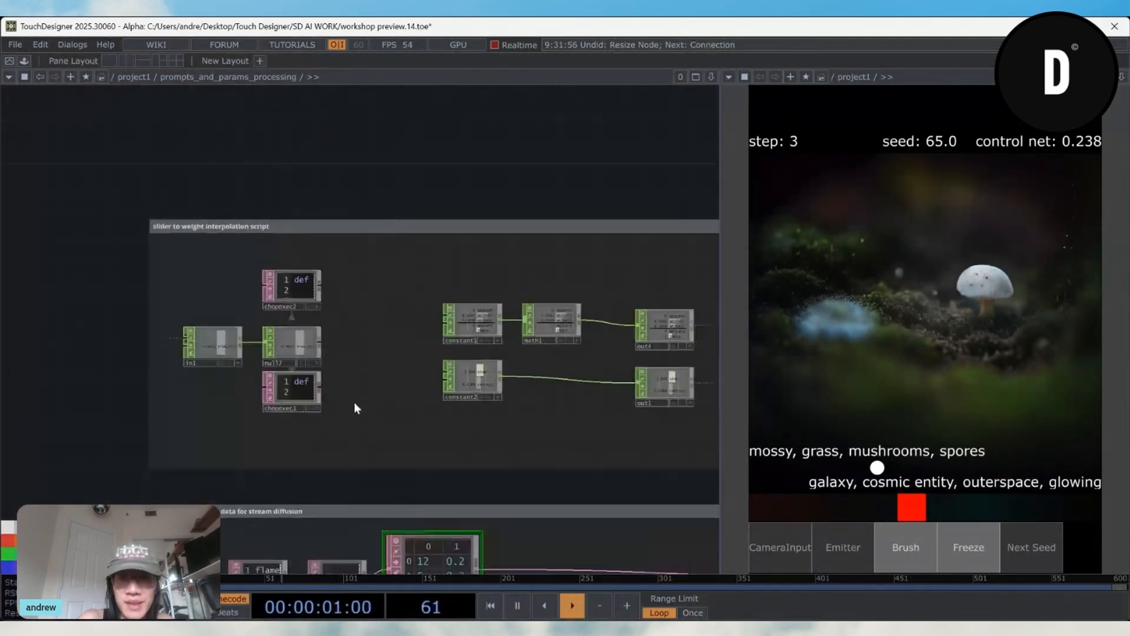
pyautogui.moveTo(582, 352); pyautogui.dragTo(504, 363)
pyautogui.scroll(4, 502, 361)
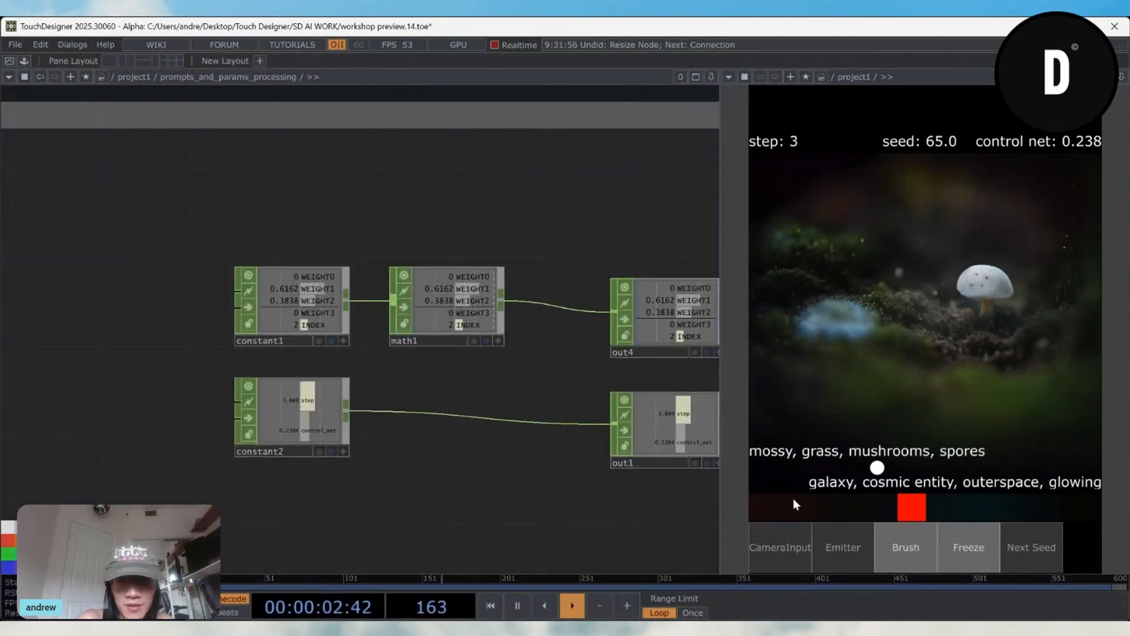
pyautogui.moveTo(930, 517)
pyautogui.mouseDown()
pyautogui.moveTo(715, 513)
pyautogui.moveTo(910, 507)
pyautogui.mouseUp()
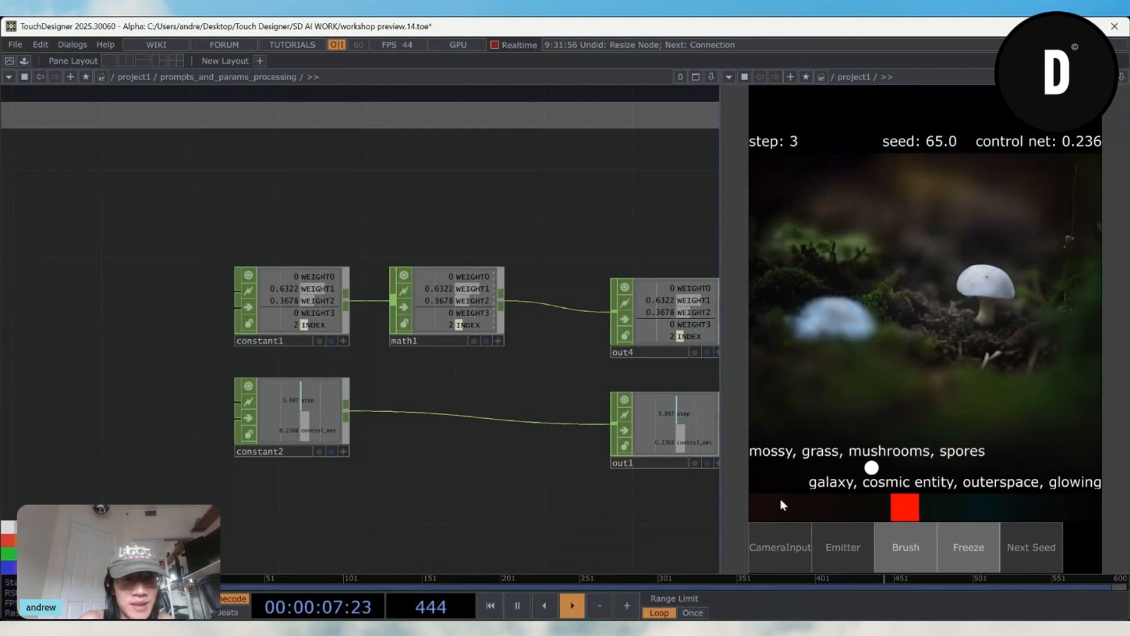
# Step: Examine the chopexec2 script that interpolates step and control values from the select4 table
pyautogui.scroll(-3, 511, 491)
pyautogui.moveTo(122, 344); pyautogui.dragTo(404, 341)
pyautogui.scroll(7, 353, 335)
pyautogui.scroll(3, 505, 307)
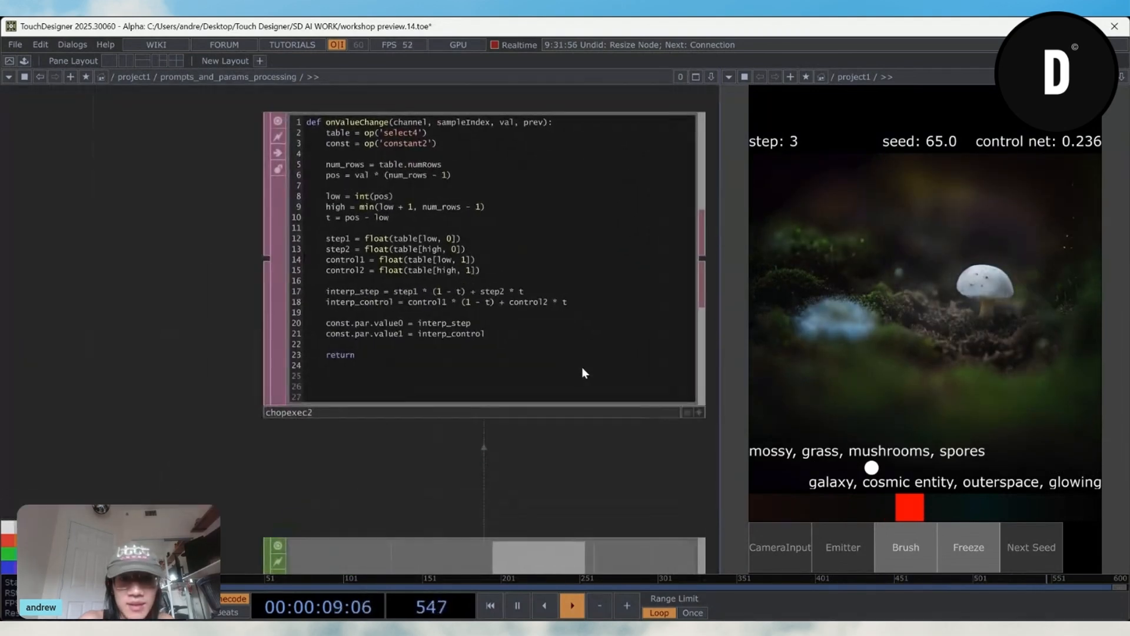
# Step: Read through the chopexec1 script, from its snapping threshold and value ranges to the assignments into constant1
pyautogui.scroll(-3, 581, 371)
pyautogui.moveTo(617, 467); pyautogui.dragTo(359, 201)
pyautogui.moveTo(328, 455); pyautogui.dragTo(391, 277)
pyautogui.moveTo(406, 385); pyautogui.dragTo(413, 360)
pyautogui.scroll(3, 312, 443)
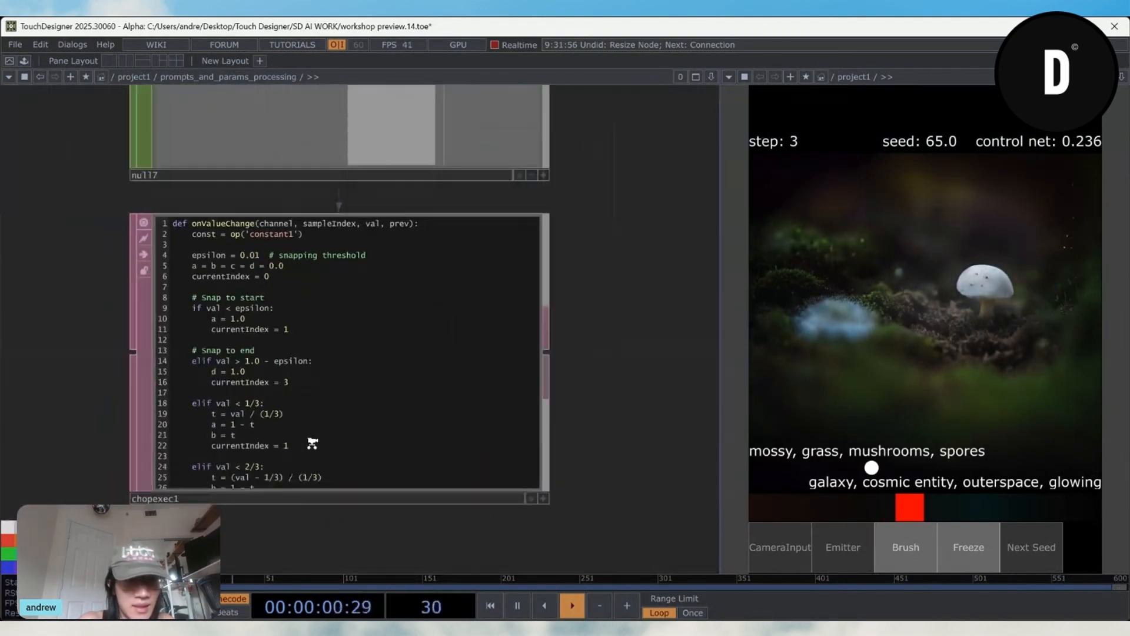
pyautogui.click(555, 501)
pyautogui.scroll(-5, 247, 392)
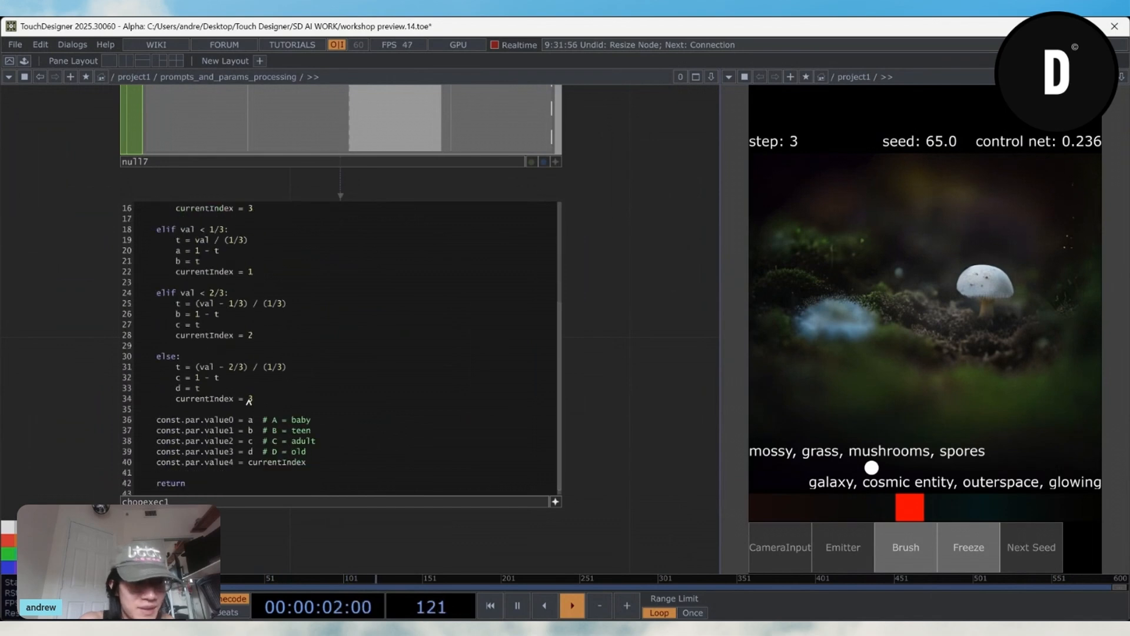
pyautogui.scroll(5, 247, 391)
pyautogui.scroll(-2, 248, 391)
pyautogui.scroll(-4, 248, 391)
pyautogui.scroll(6, 250, 383)
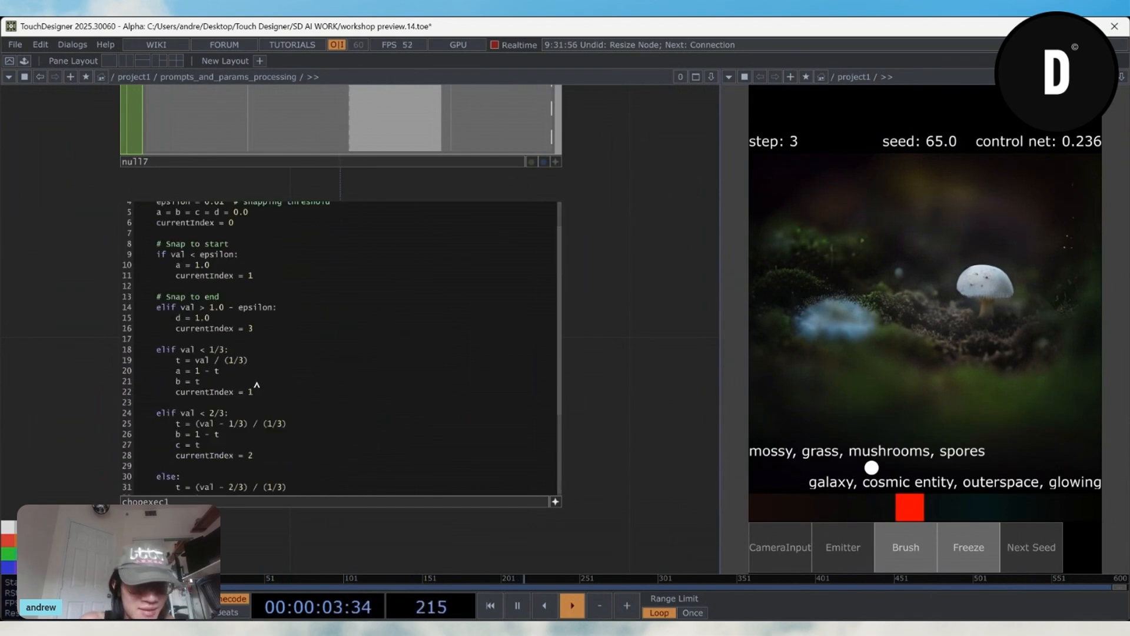
pyautogui.scroll(-2, 553, 312)
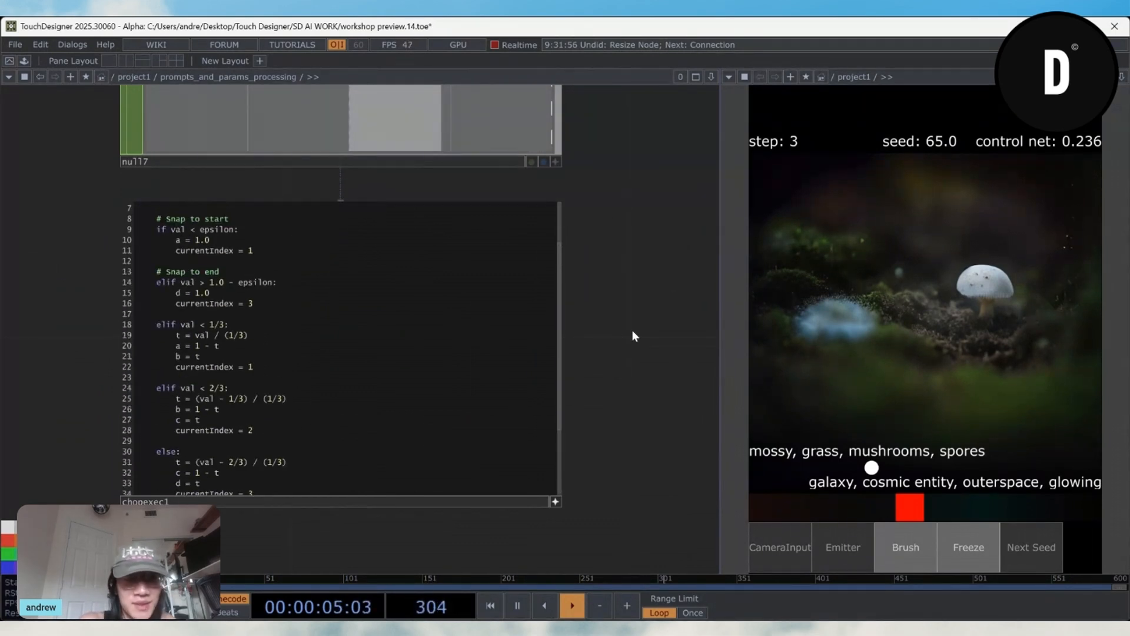
pyautogui.scroll(2, 631, 330)
pyautogui.scroll(-6, 613, 365)
pyautogui.moveTo(615, 457); pyautogui.dragTo(369, 433)
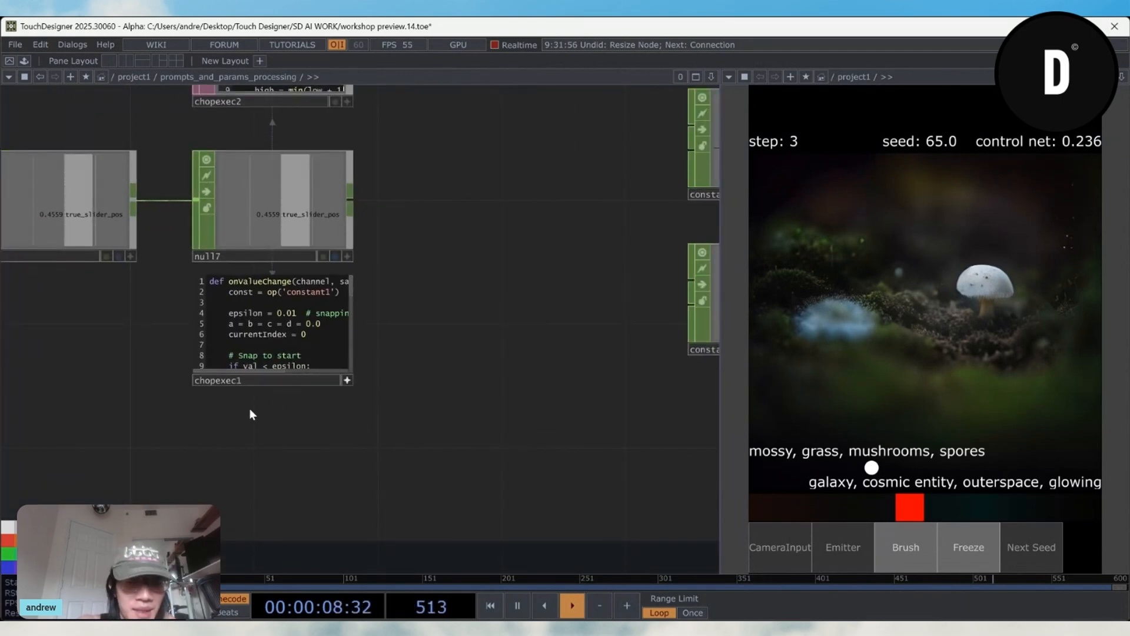
pyautogui.click(348, 380)
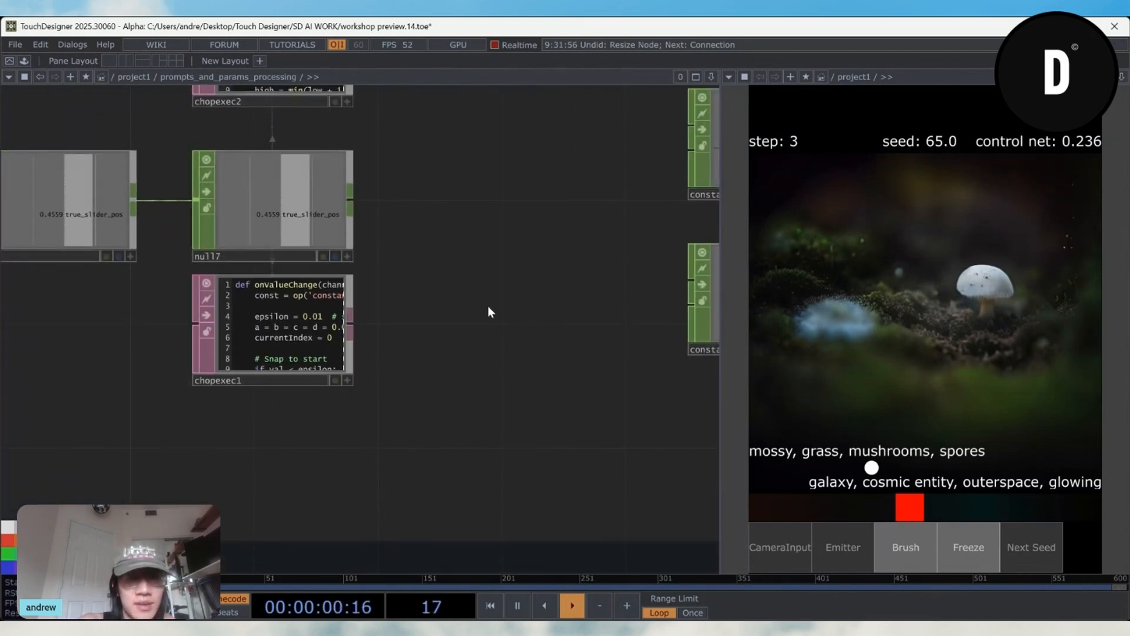
# Step: Move the prompt slider to the flames end while watching constant1's WEIGHT and INDEX channels
pyautogui.scroll(-4, 488, 306)
pyautogui.moveTo(488, 306); pyautogui.dragTo(356, 408)
pyautogui.scroll(1, 357, 409)
pyautogui.moveTo(374, 207); pyautogui.dragTo(183, 262)
pyautogui.scroll(6, 397, 330)
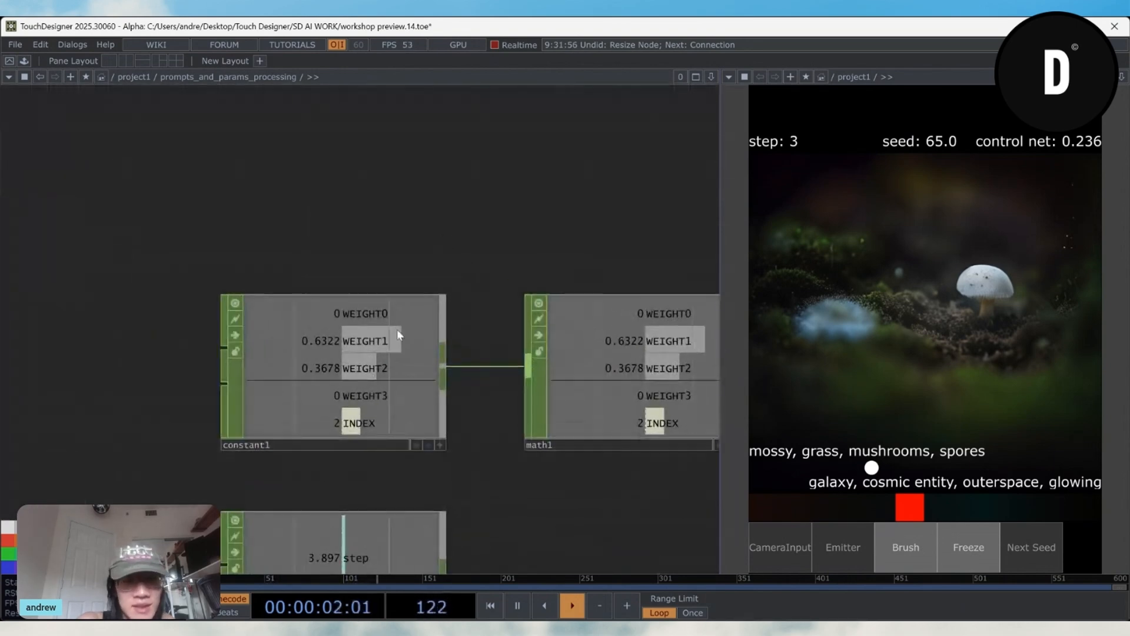
pyautogui.moveTo(893, 515); pyautogui.dragTo(739, 515)
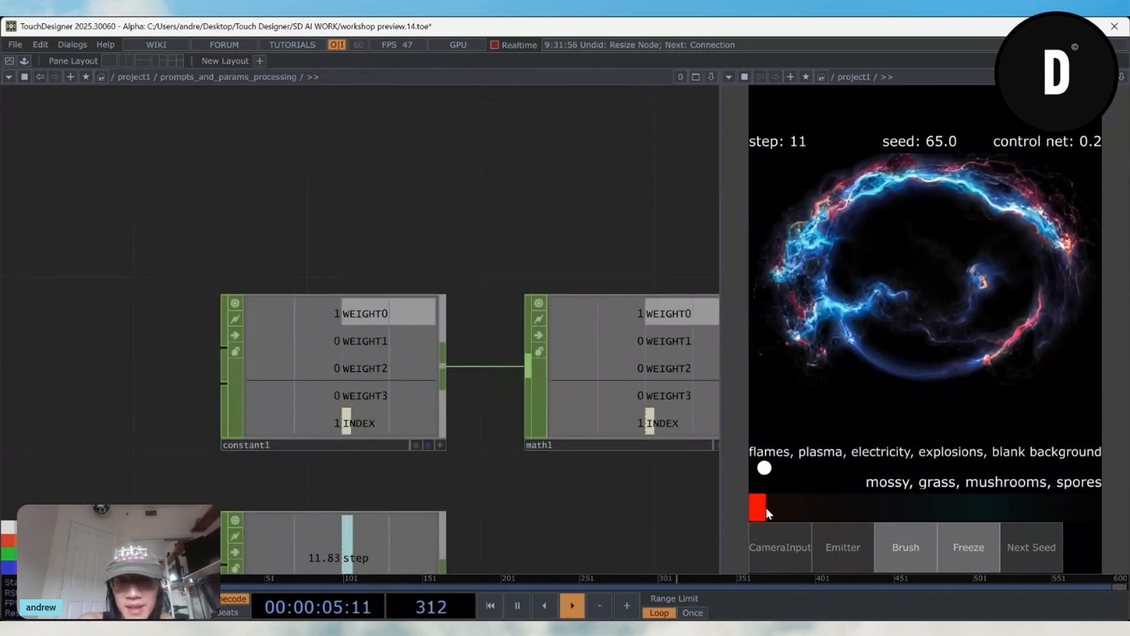
# Step: Advance the prompt slider in stages through the mossy and galaxy prompts to the isometric view end, comparing constant1's weights
pyautogui.moveTo(765, 510); pyautogui.dragTo(905, 518)
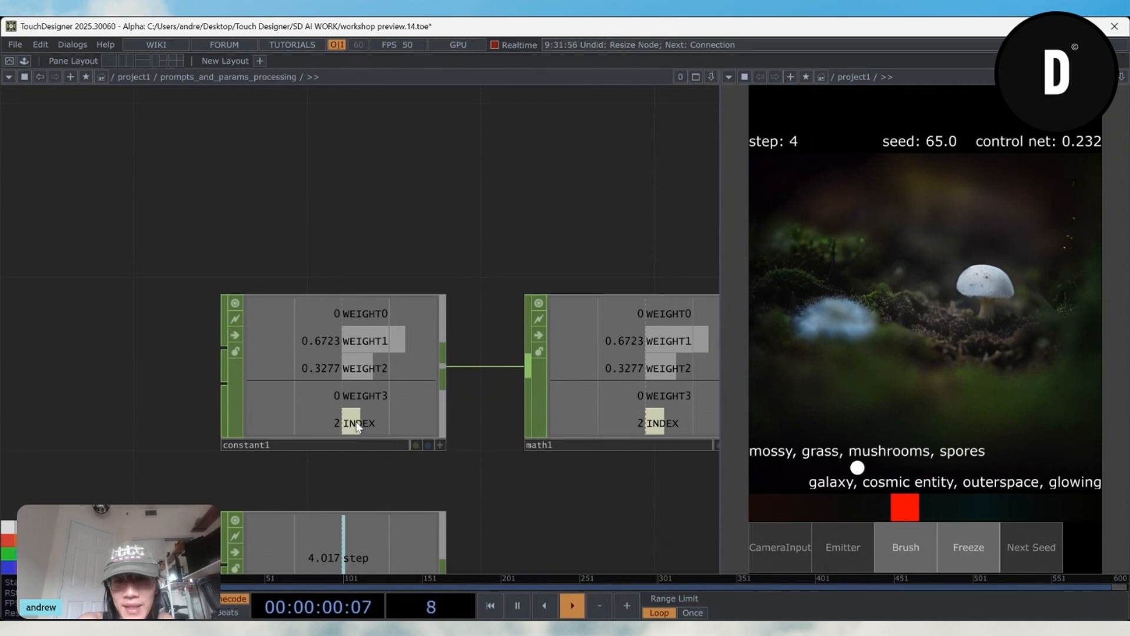
pyautogui.moveTo(910, 510); pyautogui.dragTo(1052, 519)
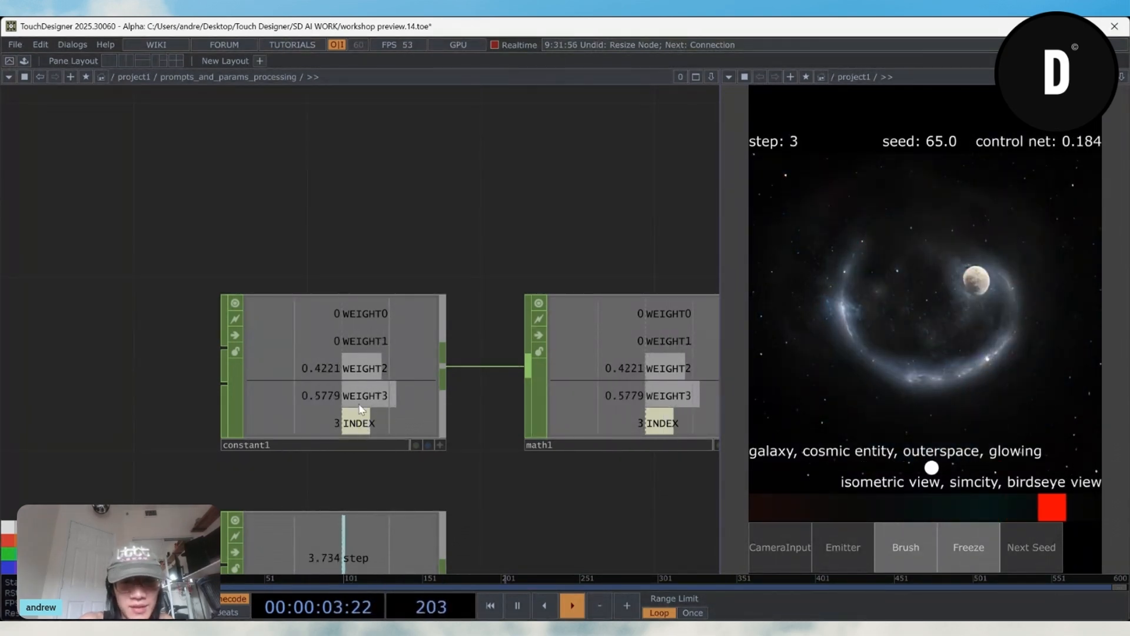
pyautogui.moveTo(1055, 506); pyautogui.dragTo(1127, 508)
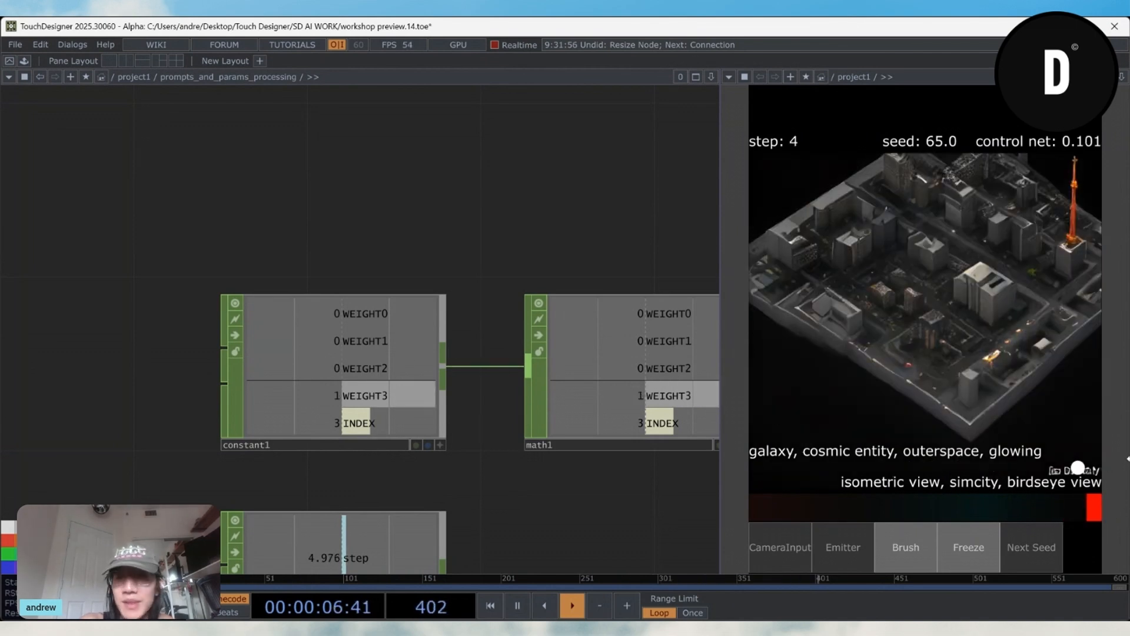
# Step: Sweep the prompt slider back to the flames prompt and across again to the isometric view end
pyautogui.moveTo(1096, 515); pyautogui.dragTo(679, 509)
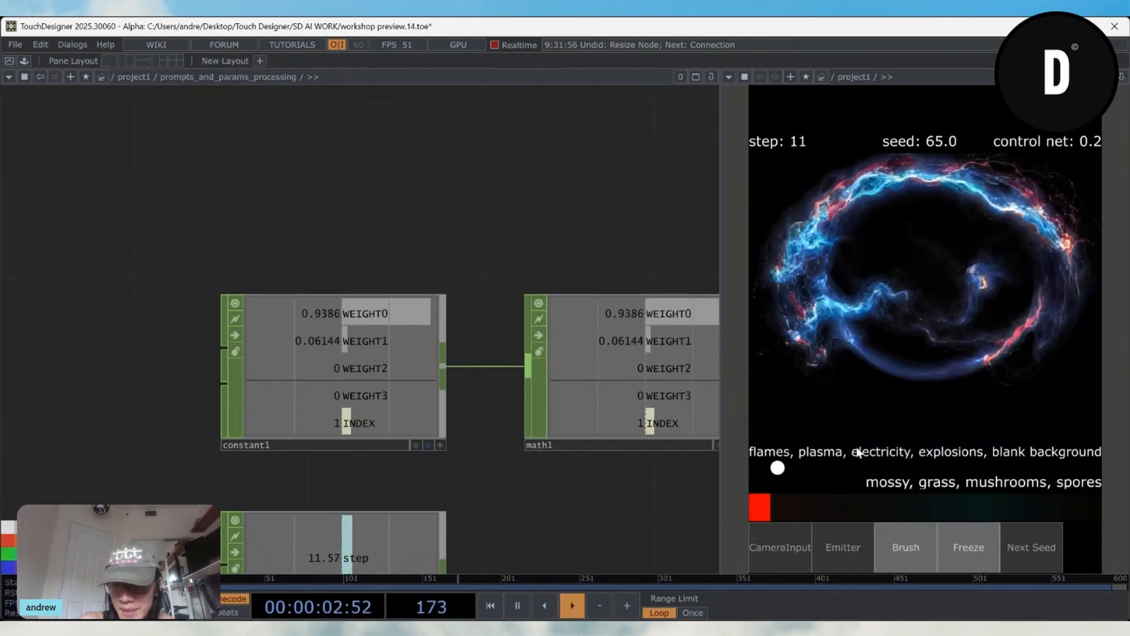
pyautogui.moveTo(774, 506); pyautogui.dragTo(927, 516)
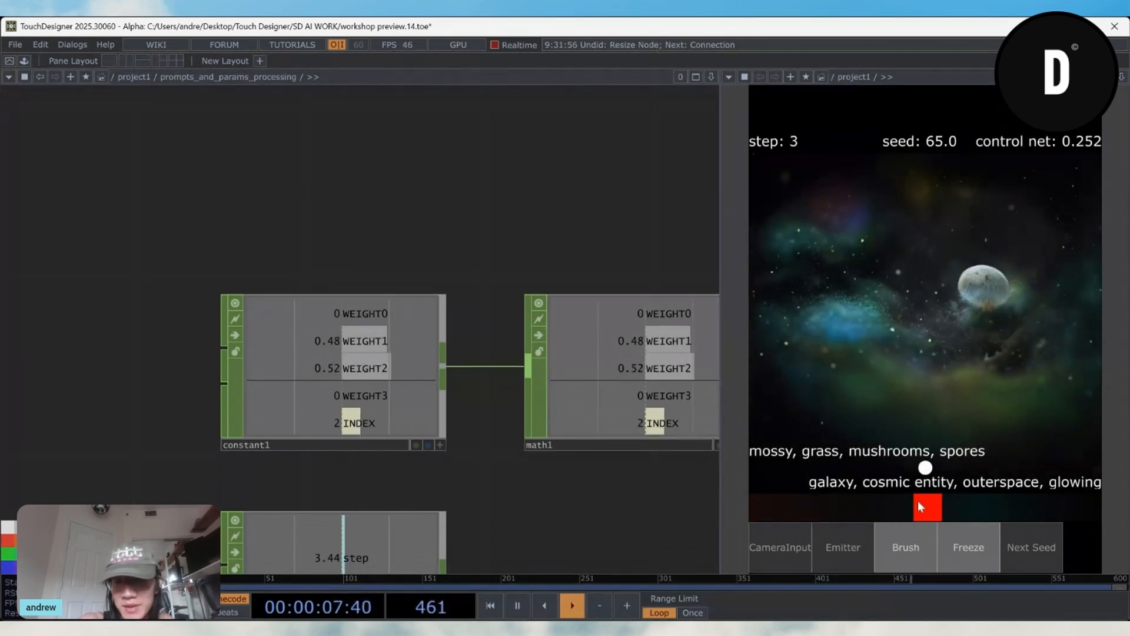
pyautogui.moveTo(931, 508); pyautogui.dragTo(1093, 508)
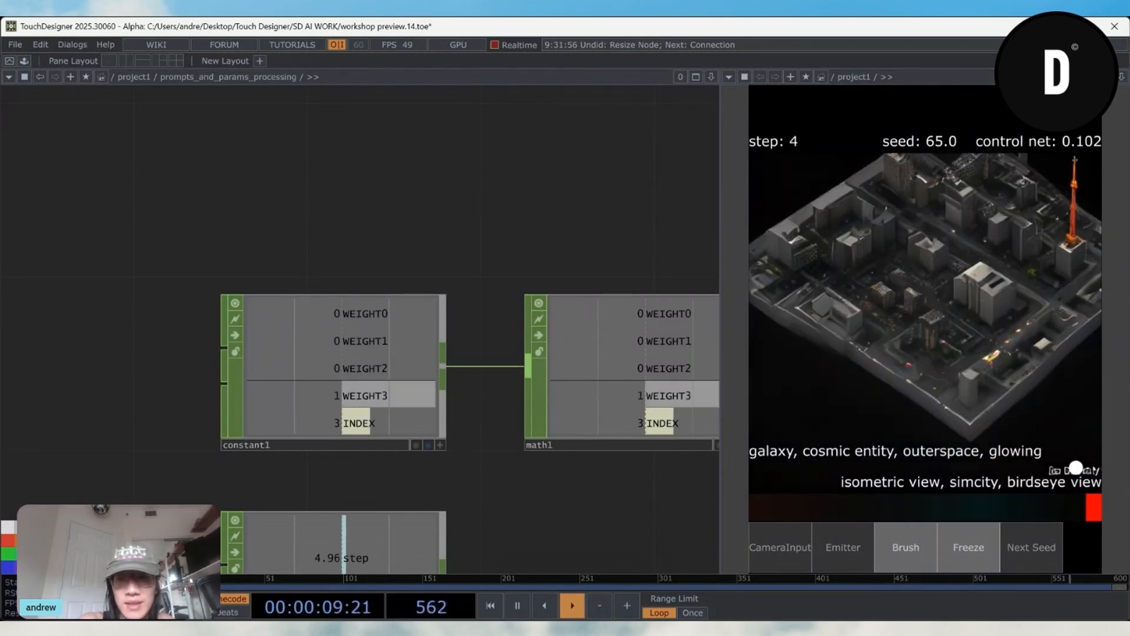
# Step: Follow the constant1 and constant2 channels to the out4 and out1 outputs
pyautogui.scroll(-3, 617, 485)
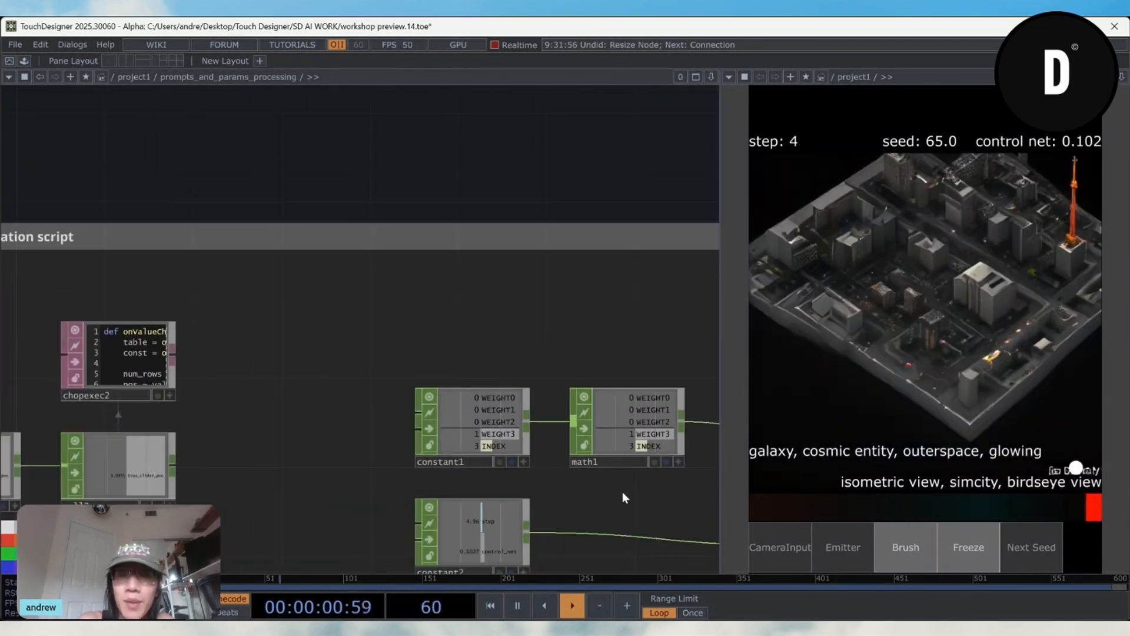
pyautogui.moveTo(623, 494); pyautogui.dragTo(402, 422)
pyautogui.moveTo(251, 426); pyautogui.dragTo(305, 394)
pyautogui.scroll(-2, 254, 429)
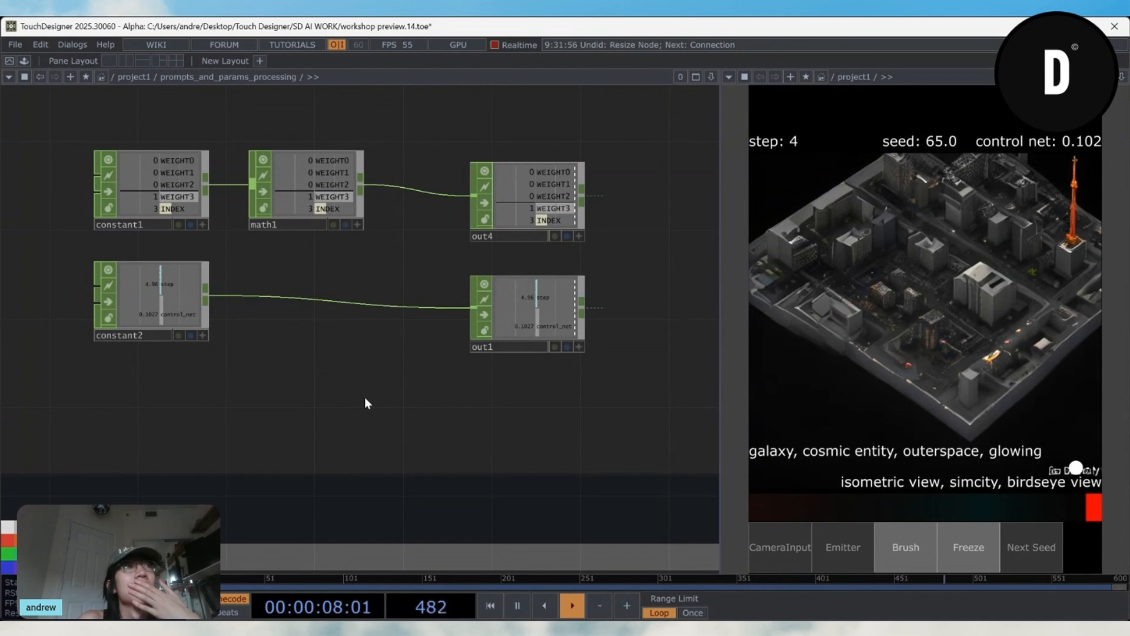
pyautogui.scroll(-5, 492, 398)
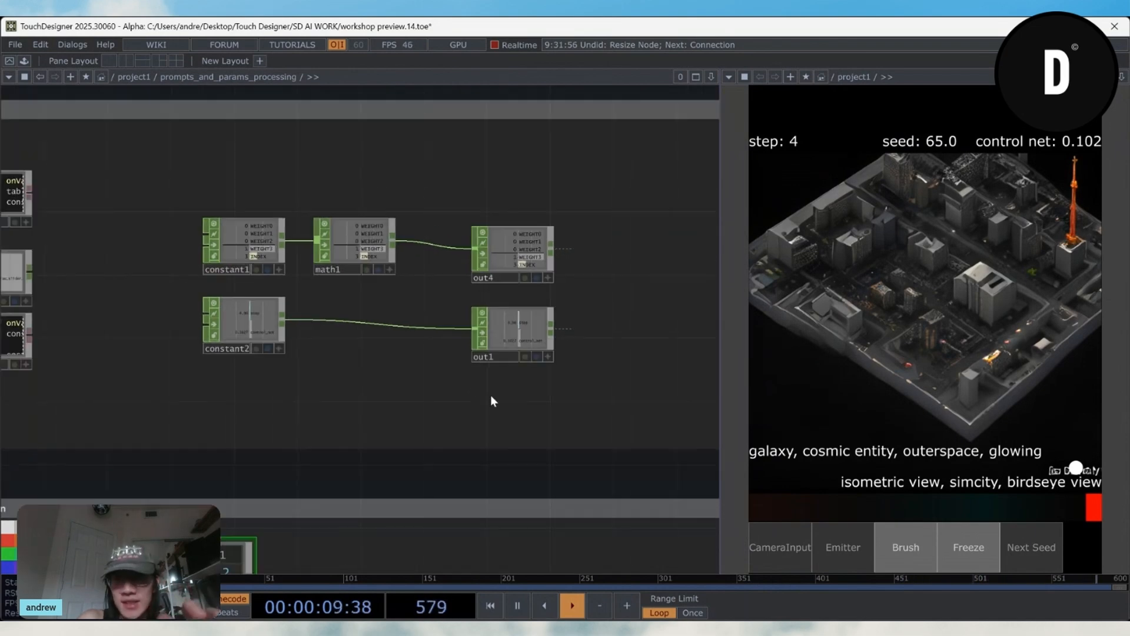
# Step: Trace the outputs of prompts_and_params_processing at project level through null2, null3, step_controlnet and prompts toward the brush components
pyautogui.press('u')
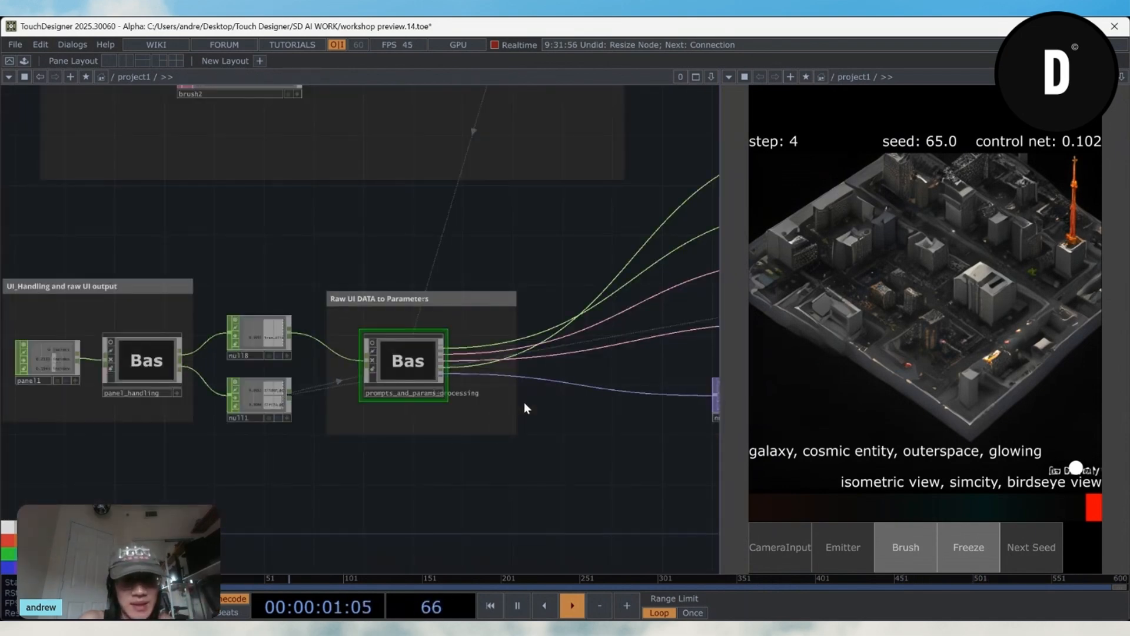
pyautogui.press('i')
pyautogui.press('u')
pyautogui.moveTo(622, 398); pyautogui.dragTo(474, 434)
pyautogui.press('i')
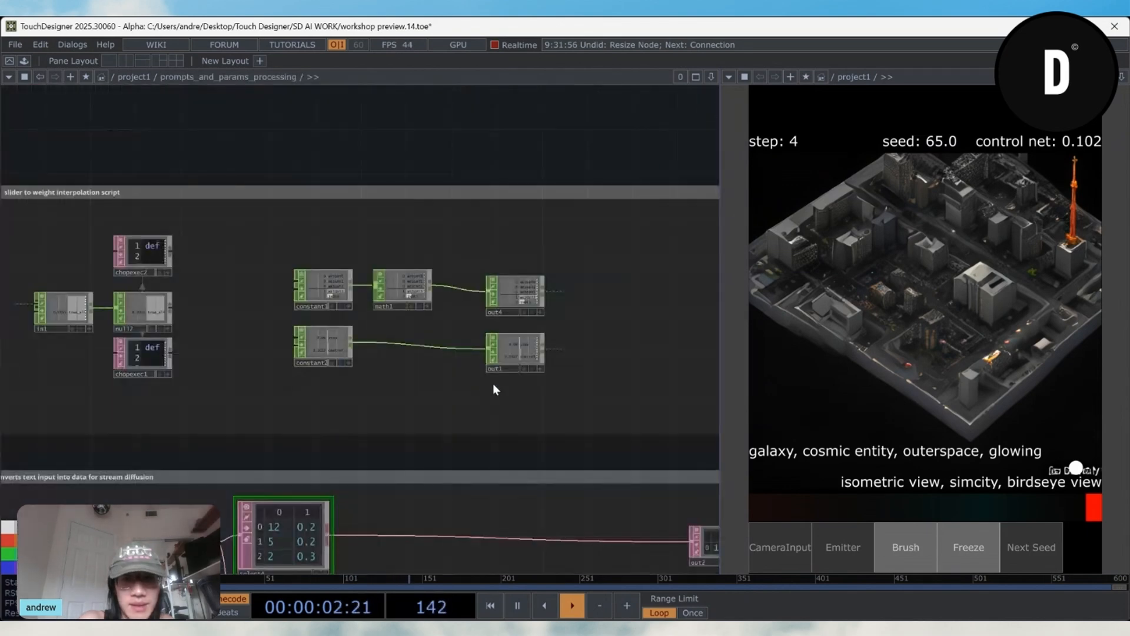
pyautogui.press('u')
pyautogui.moveTo(555, 324); pyautogui.dragTo(363, 394)
pyautogui.moveTo(559, 275); pyautogui.dragTo(458, 307)
pyautogui.scroll(5, 436, 308)
pyautogui.scroll(-4, 465, 359)
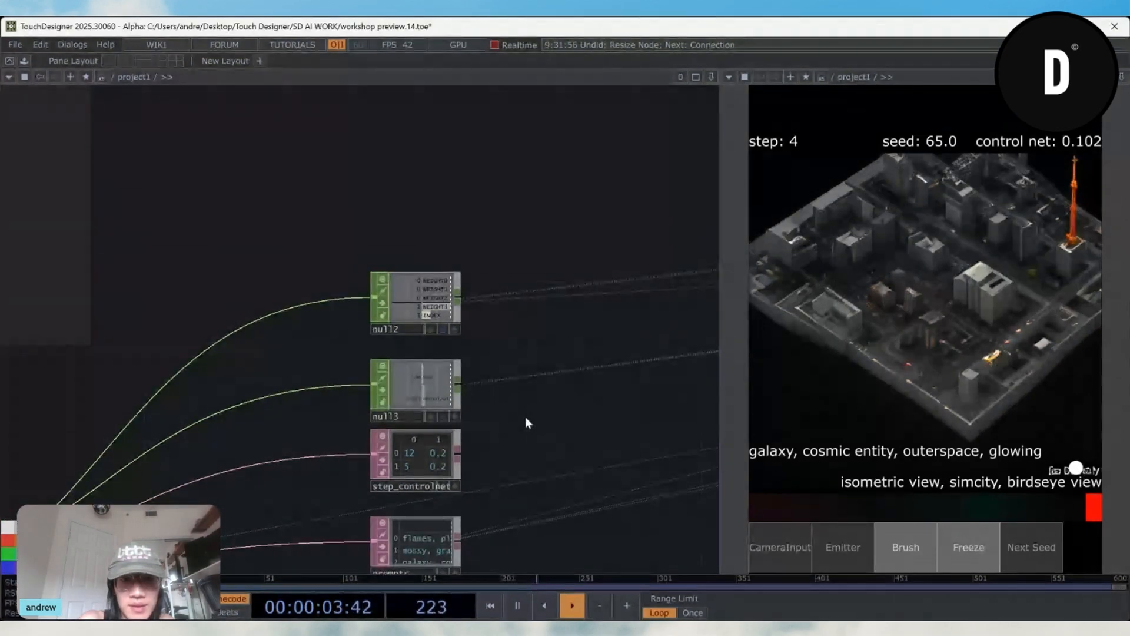
pyautogui.moveTo(525, 416); pyautogui.dragTo(449, 337)
pyautogui.scroll(4, 374, 247)
pyautogui.scroll(-4, 374, 247)
pyautogui.moveTo(299, 379); pyautogui.dragTo(182, 426)
pyautogui.moveTo(598, 340); pyautogui.dragTo(309, 414)
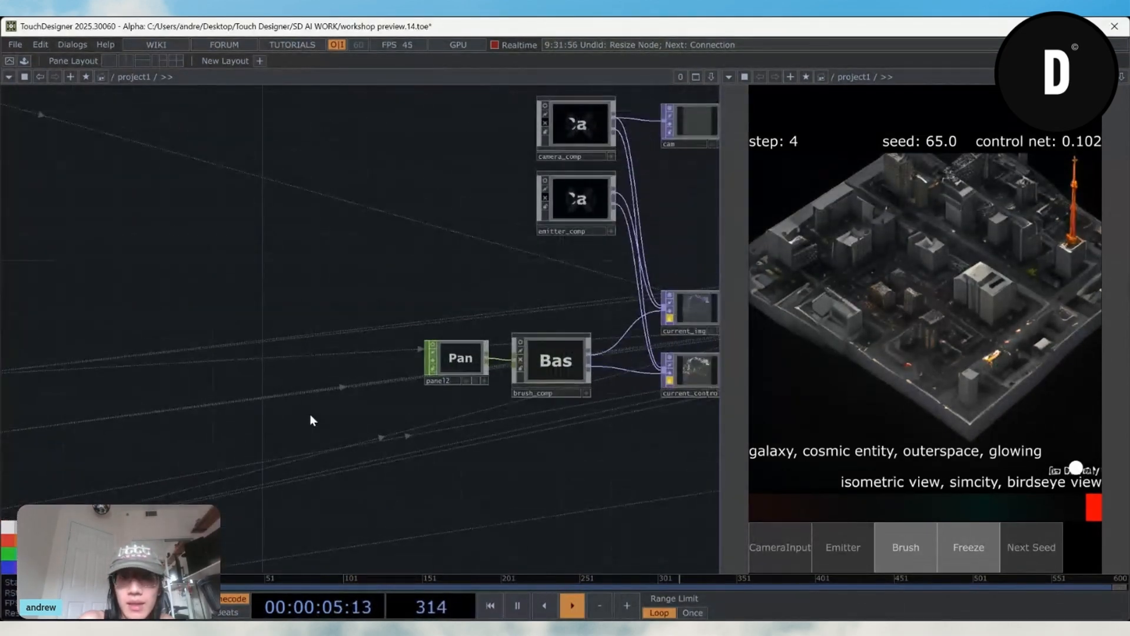
# Step: Undo the accidental node move and reopen the prompts_and_params_processing component
pyautogui.moveTo(147, 447); pyautogui.dragTo(445, 366)
pyautogui.moveTo(223, 428); pyautogui.dragTo(409, 404)
pyautogui.moveTo(275, 410); pyautogui.dragTo(406, 378)
pyautogui.hotkey('ctrl', 'z')
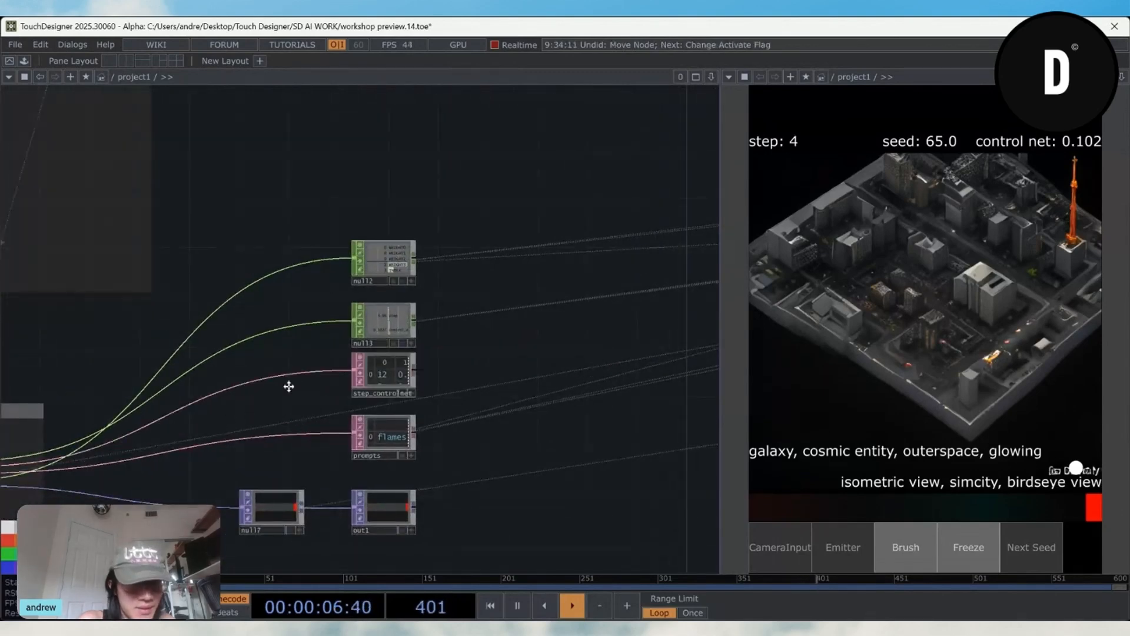
pyautogui.moveTo(288, 383); pyautogui.dragTo(494, 346)
pyautogui.moveTo(146, 434); pyautogui.dragTo(190, 446)
pyautogui.press('i')
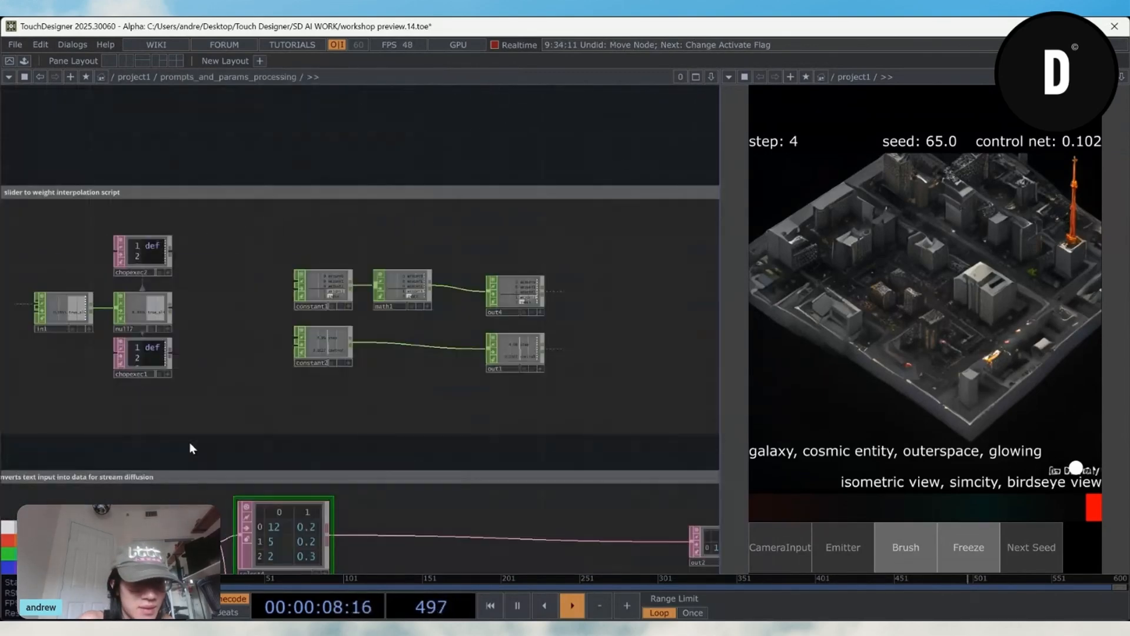
# Step: Revisit the chopexec2 script and examine where interp_step and interp_control are assigned to the constant's values
pyautogui.moveTo(288, 401); pyautogui.dragTo(454, 342)
pyautogui.scroll(1, 324, 268)
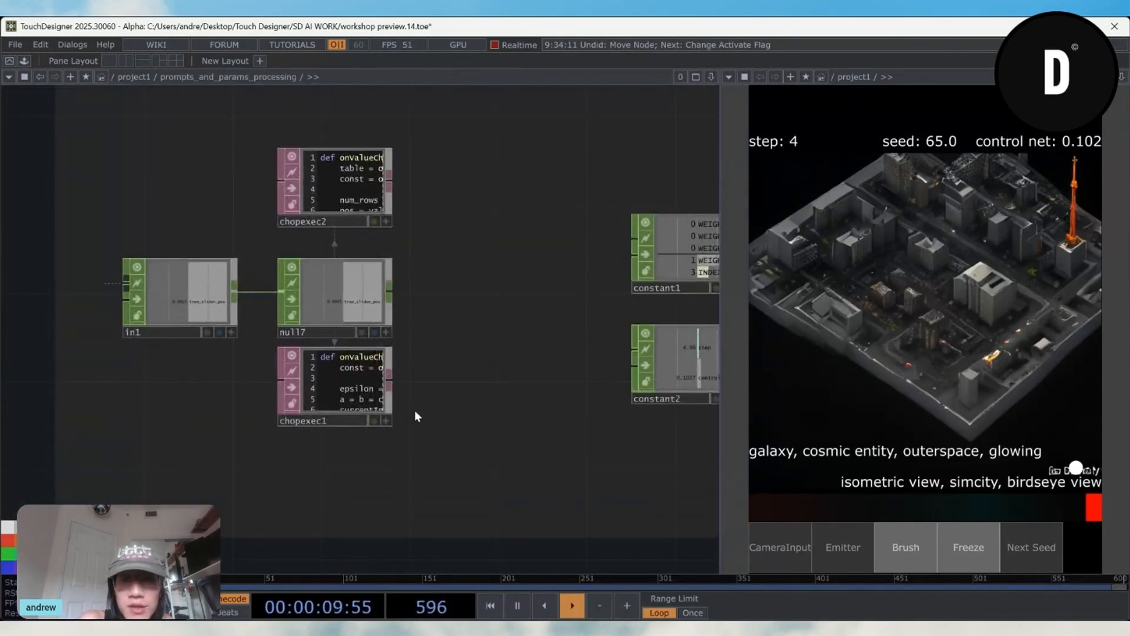
pyautogui.scroll(3, 416, 416)
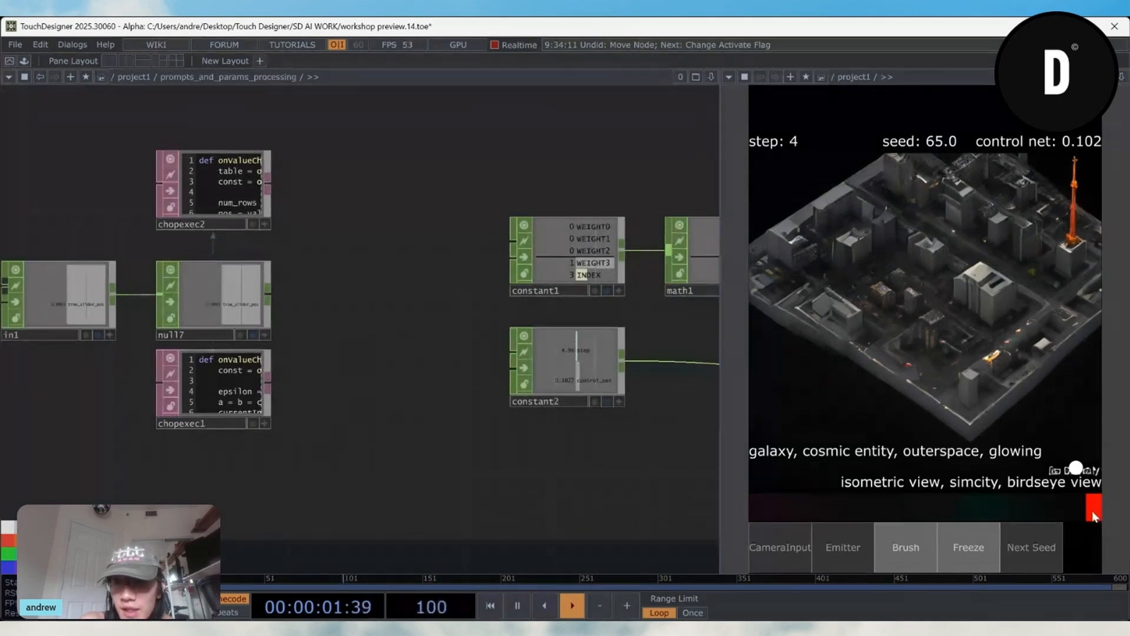
pyautogui.moveTo(577, 472); pyautogui.dragTo(438, 492)
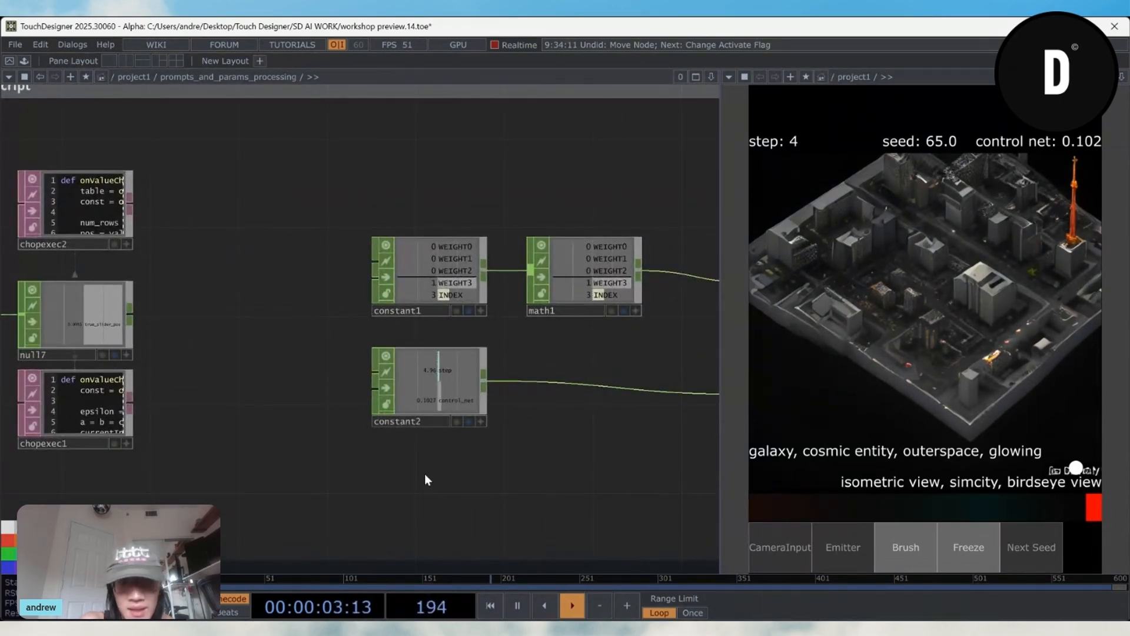
pyautogui.moveTo(142, 213); pyautogui.dragTo(398, 193)
pyautogui.scroll(5, 398, 190)
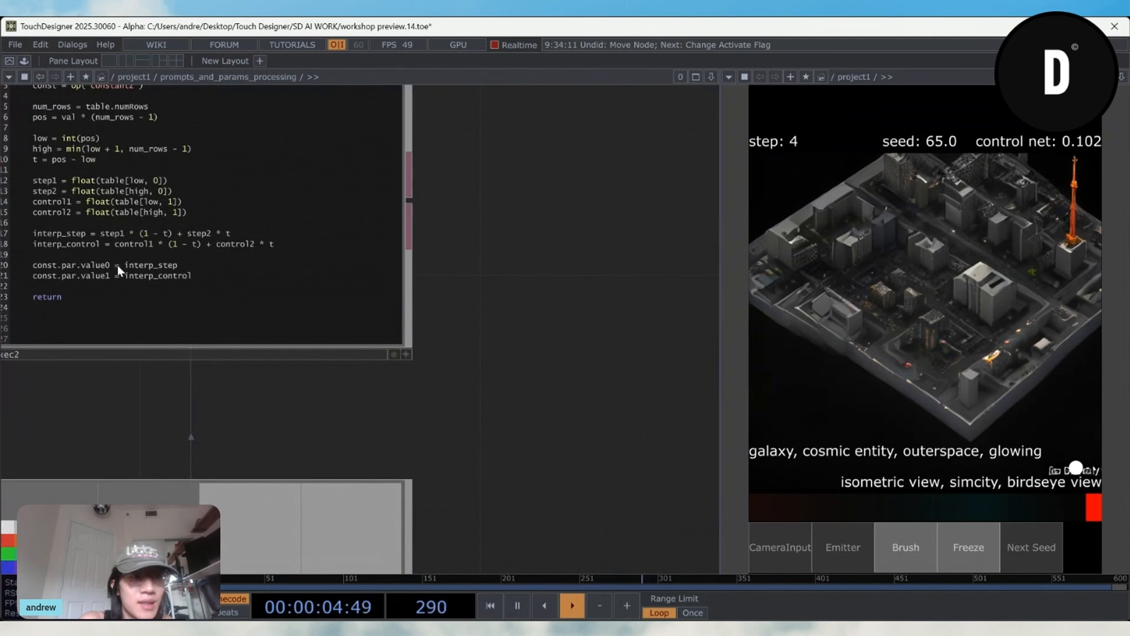
pyautogui.scroll(-2, 118, 268)
# Step: Sweep the prompt slider from the isometric view end to the flames end while watching constant2's step and control_net channels
pyautogui.moveTo(391, 369); pyautogui.dragTo(310, 323)
pyautogui.moveTo(582, 415); pyautogui.dragTo(123, 160)
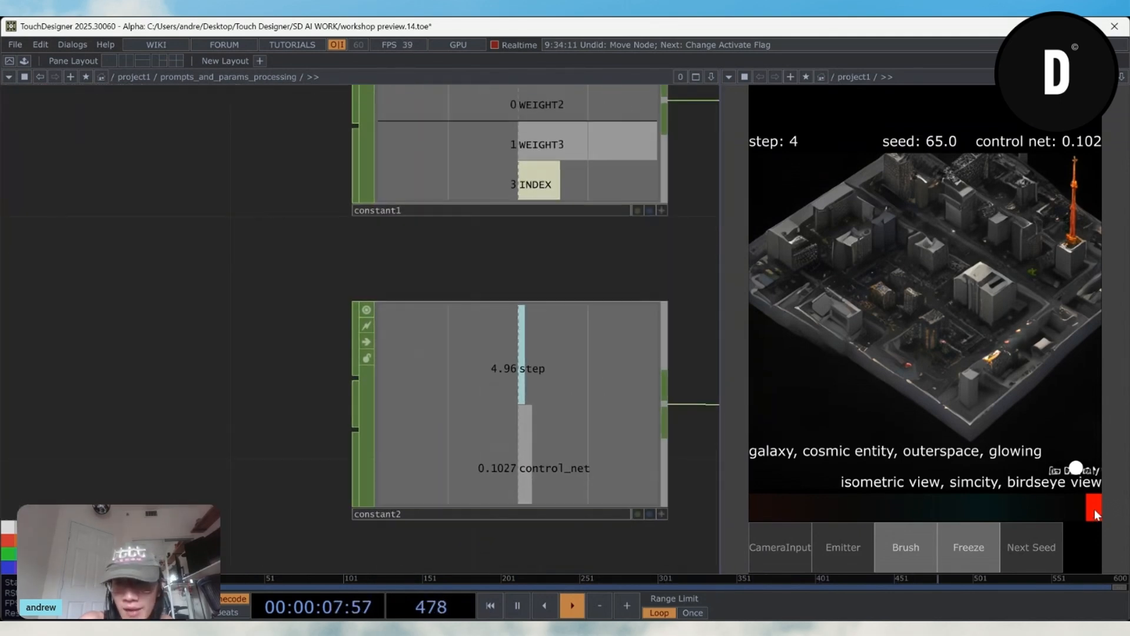
pyautogui.moveTo(1094, 508); pyautogui.dragTo(684, 504)
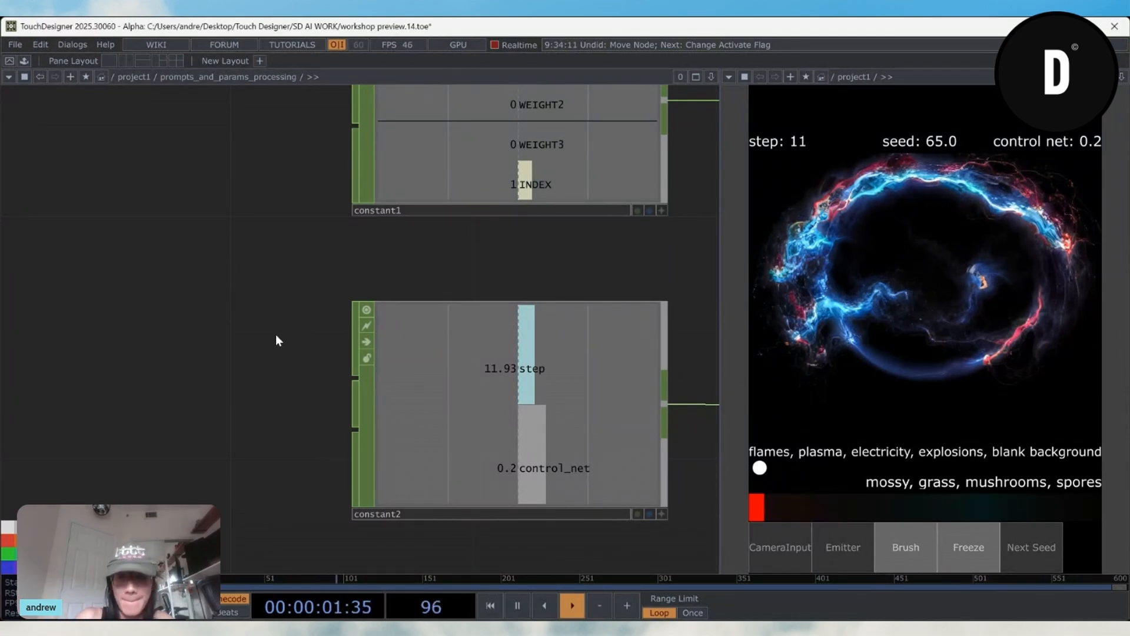
# Step: Leave prompts_and_params_processing, follow its outputs across project1 to the image and control inputs, and select StreamDiffusionTD
pyautogui.scroll(-4, 214, 348)
pyautogui.scroll(-2, 337, 404)
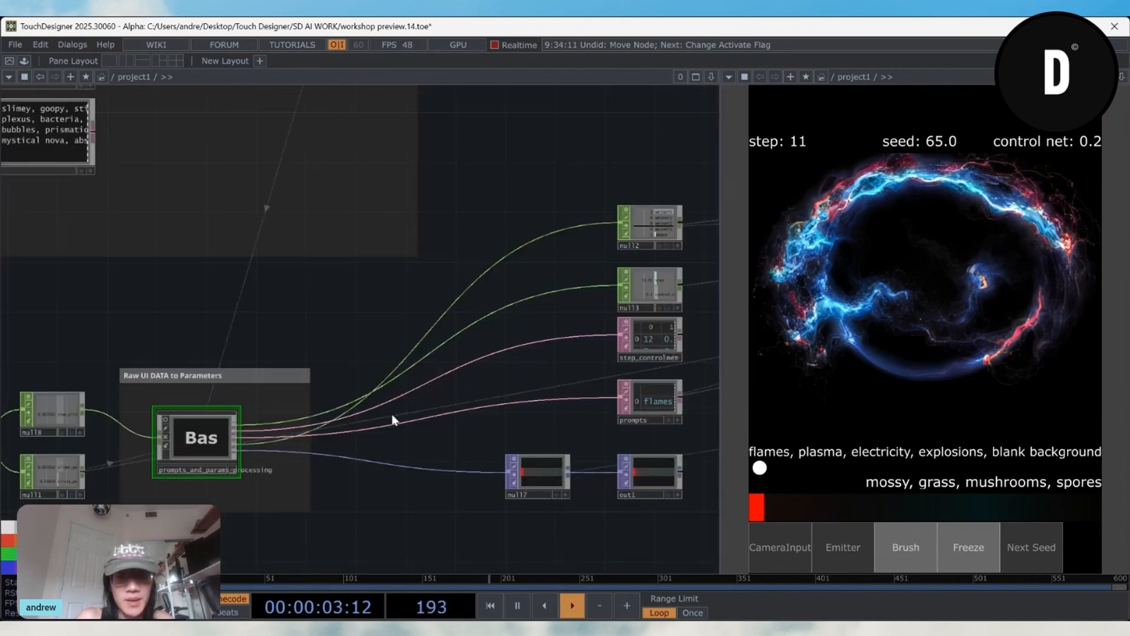
pyautogui.moveTo(511, 407); pyautogui.dragTo(200, 419)
pyautogui.scroll(-3, 200, 418)
pyautogui.moveTo(429, 434); pyautogui.dragTo(292, 474)
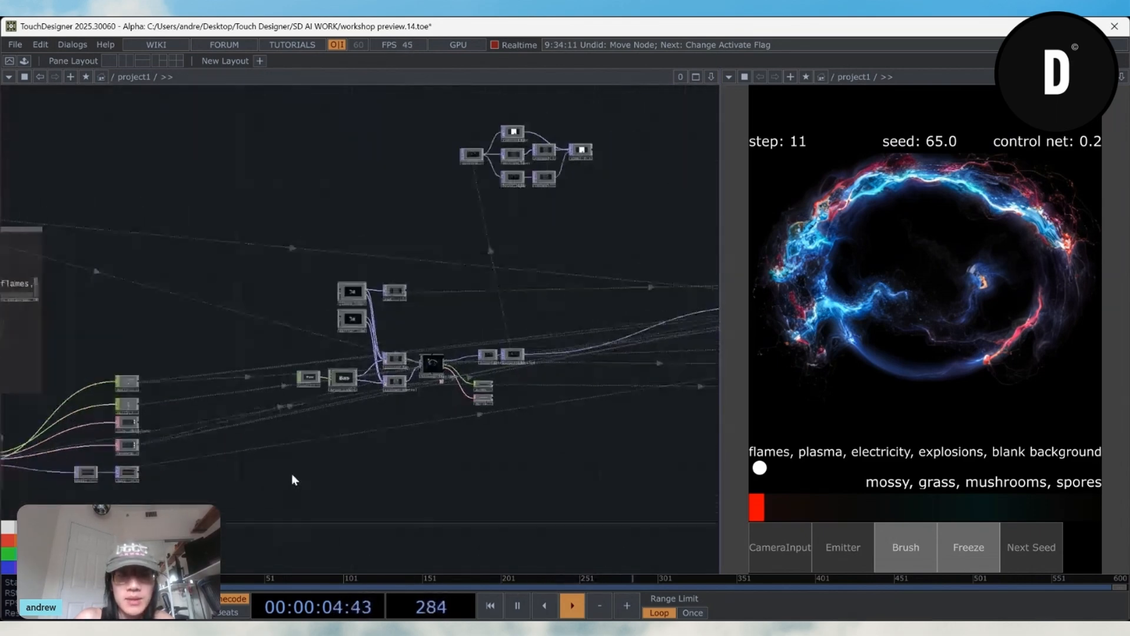
pyautogui.scroll(4, 300, 467)
pyautogui.moveTo(512, 283); pyautogui.dragTo(472, 434)
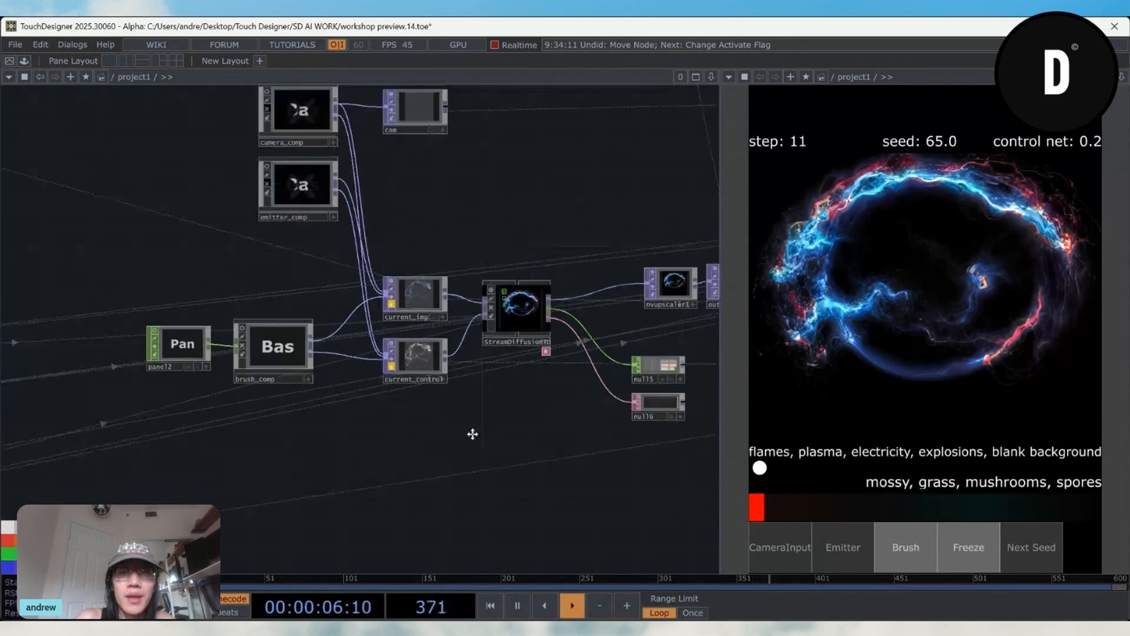
pyautogui.scroll(5, 467, 434)
pyautogui.click(582, 201)
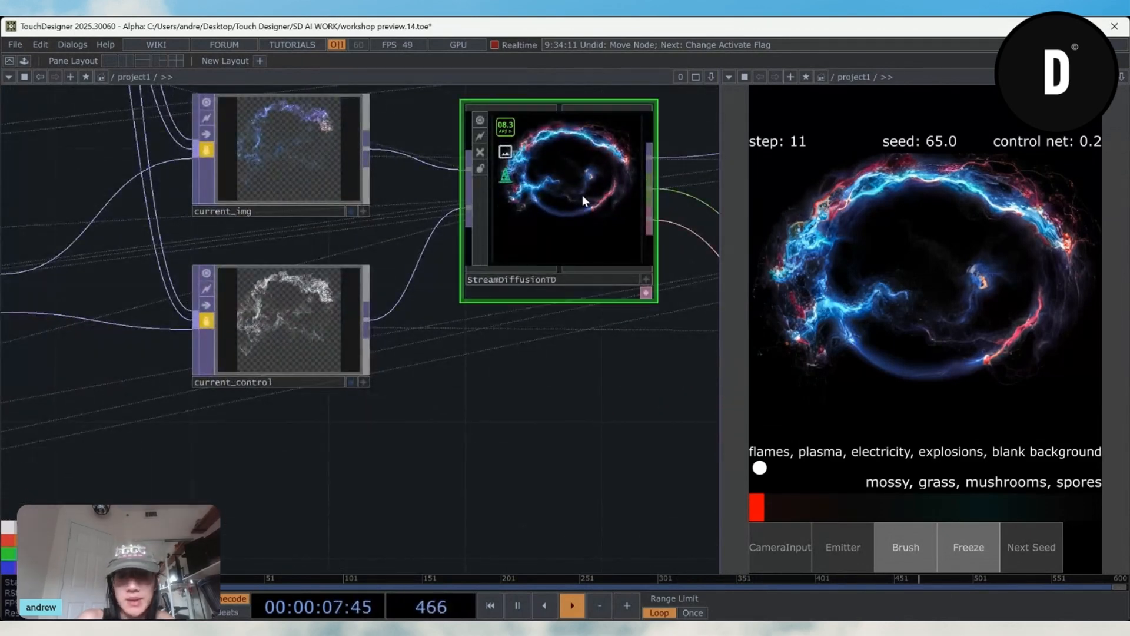
# Step: Glance at StreamDiffusionTD's parameters and examine the output and compositing nodes around it
pyautogui.press('p')
pyautogui.press('p')
pyautogui.scroll(-1, 552, 254)
pyautogui.scroll(-3, 552, 254)
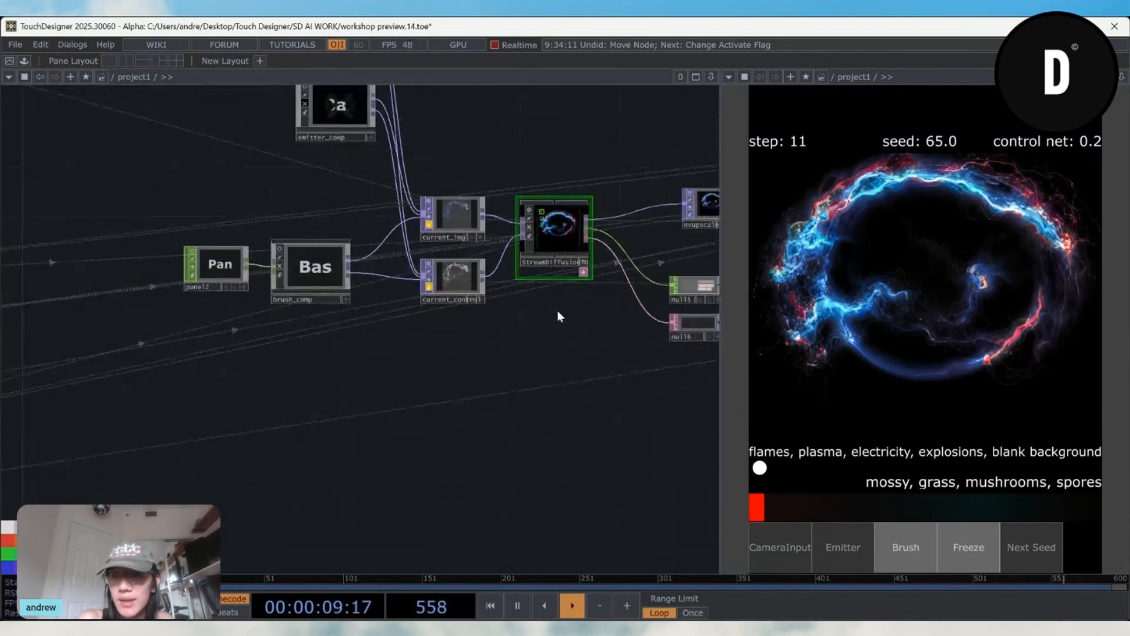
pyautogui.moveTo(557, 310); pyautogui.dragTo(279, 466)
pyautogui.moveTo(356, 188); pyautogui.dragTo(294, 458)
pyautogui.scroll(-2, 294, 458)
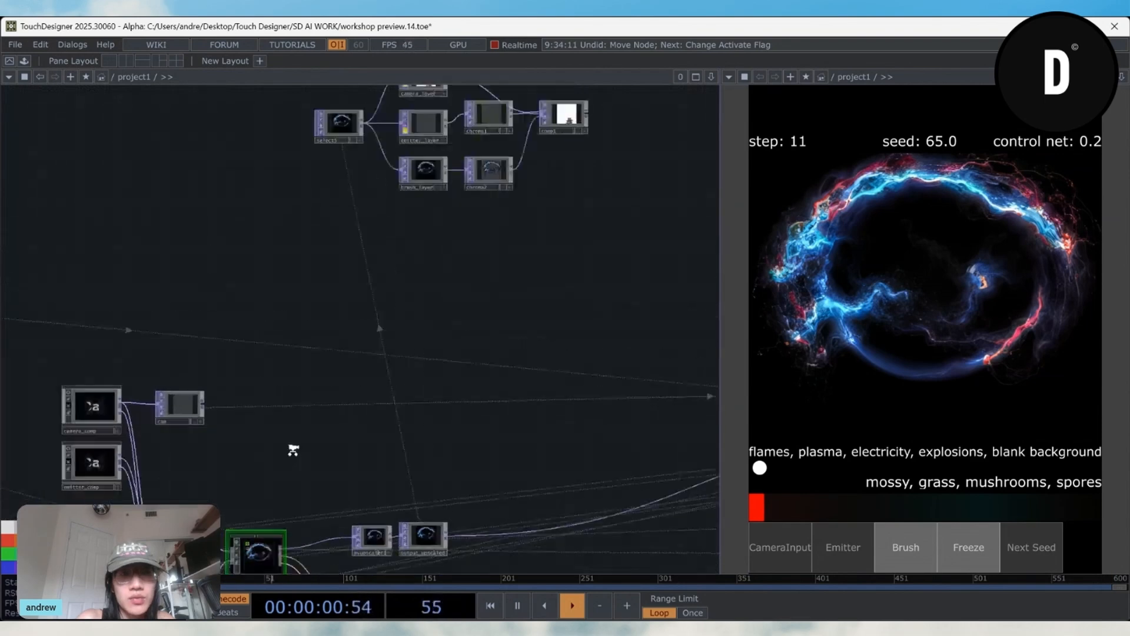
pyautogui.scroll(-2, 298, 441)
pyautogui.moveTo(241, 547); pyautogui.dragTo(380, 327)
pyautogui.scroll(4, 380, 328)
pyautogui.scroll(2, 443, 259)
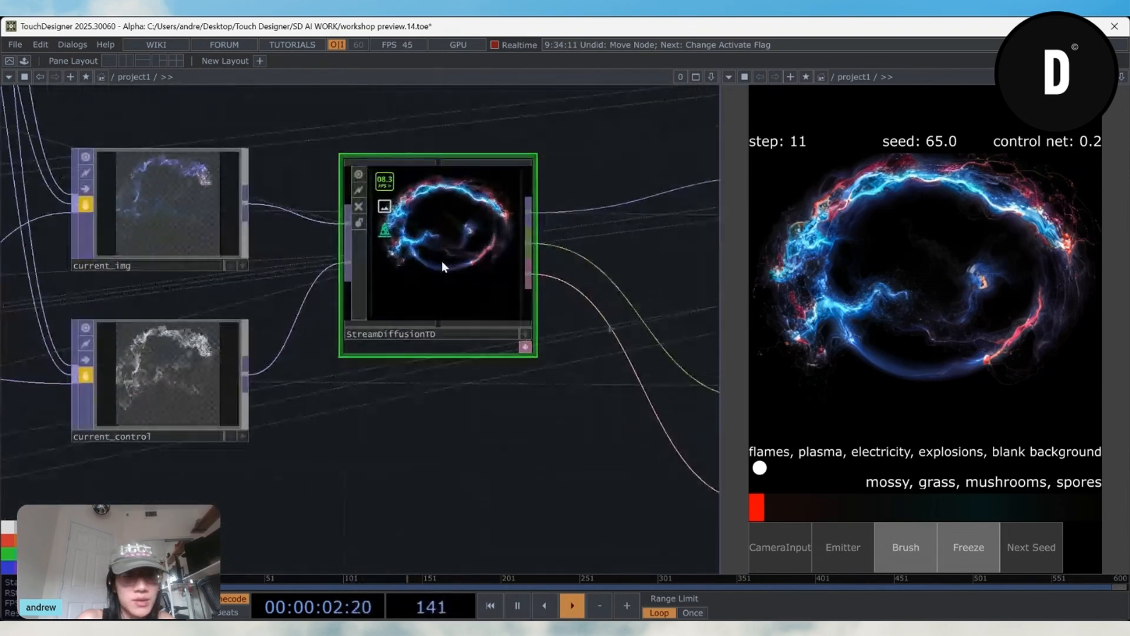
# Step: Unfreeze the brush, paint strokes with the prompt slider between mossy and galaxy, and freeze the canvas again
pyautogui.click(945, 551)
pyautogui.moveTo(806, 318)
pyautogui.mouseDown()
pyautogui.moveTo(1037, 211)
pyautogui.moveTo(1043, 178)
pyautogui.mouseUp()
pyautogui.moveTo(976, 187)
pyautogui.mouseDown()
pyautogui.moveTo(912, 235)
pyautogui.moveTo(945, 263)
pyautogui.mouseUp()
pyautogui.moveTo(749, 509); pyautogui.dragTo(937, 520)
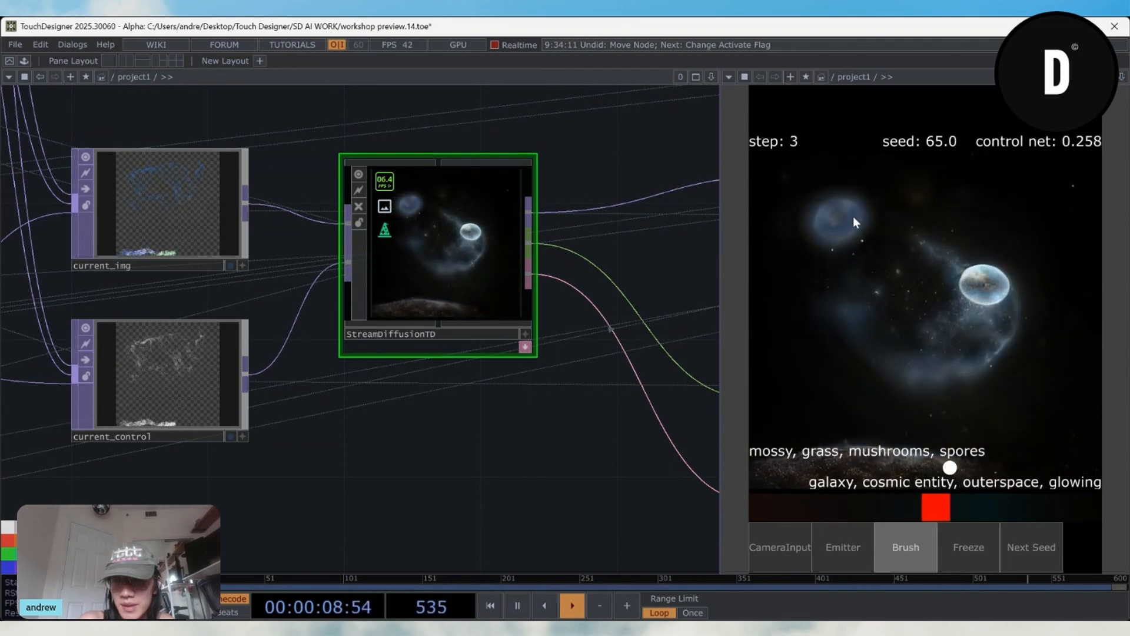
pyautogui.moveTo(853, 216)
pyautogui.mouseDown()
pyautogui.moveTo(1069, 289)
pyautogui.moveTo(929, 263)
pyautogui.moveTo(772, 360)
pyautogui.moveTo(786, 189)
pyautogui.mouseUp()
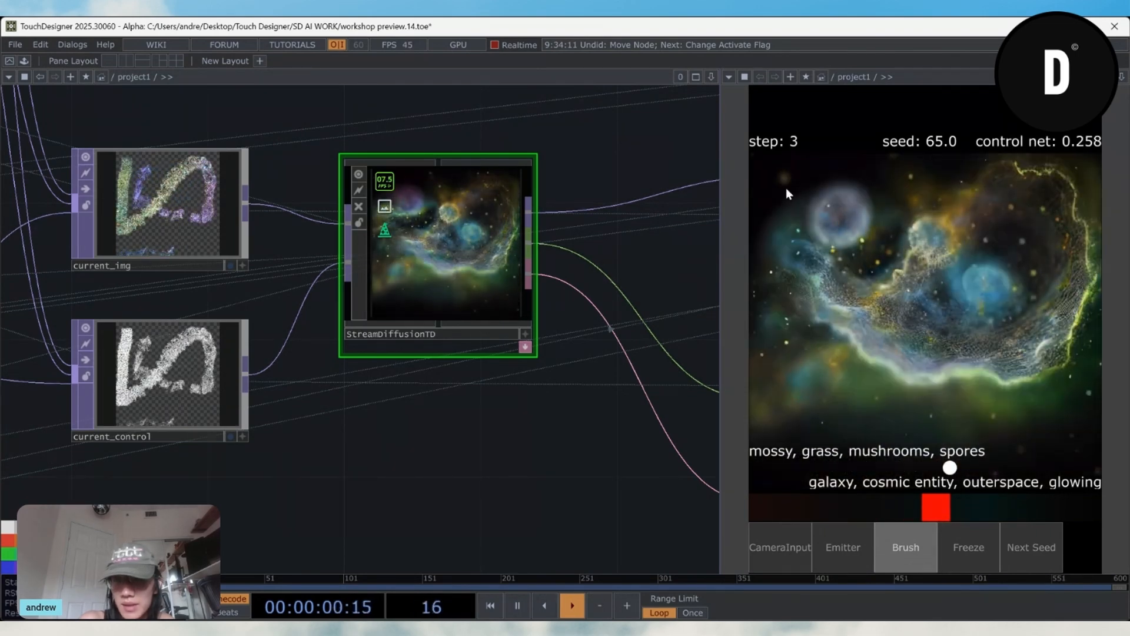
pyautogui.click(979, 556)
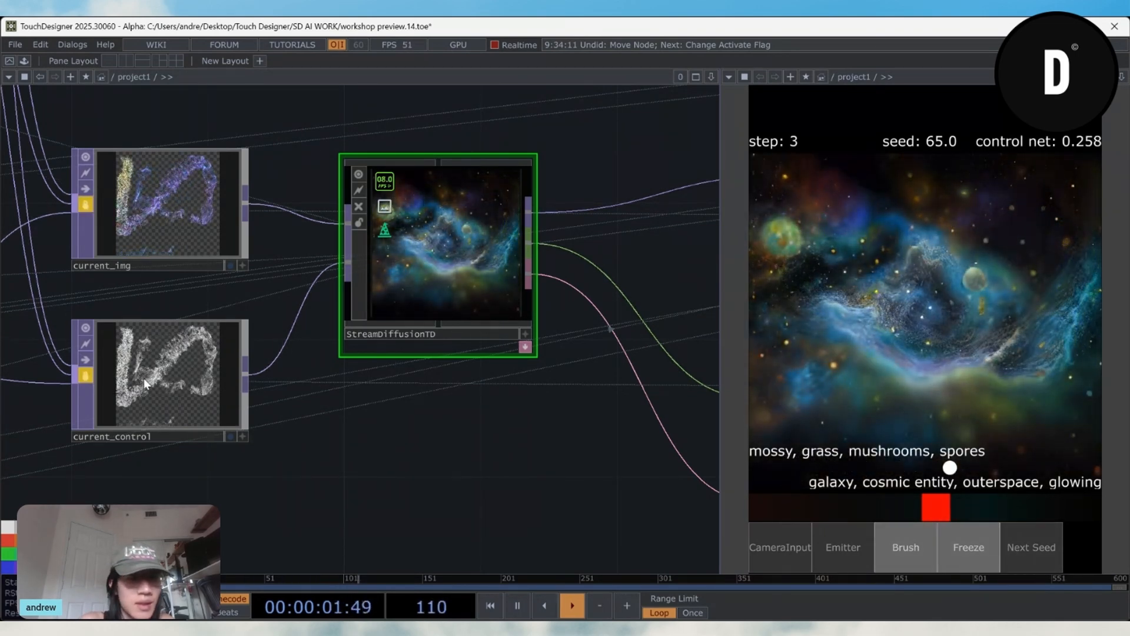
# Step: Examine the frozen brush image in current_control and how it feeds StreamDiffusionTD alongside current_img
pyautogui.scroll(2, 143, 378)
pyautogui.scroll(-2, 177, 350)
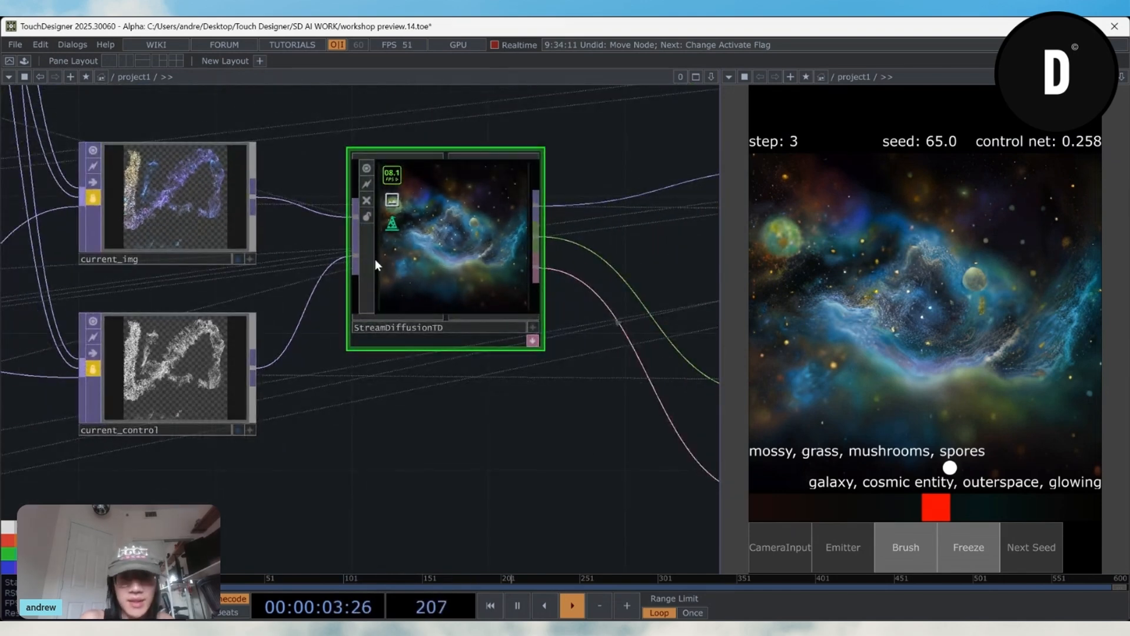
pyautogui.click(203, 372)
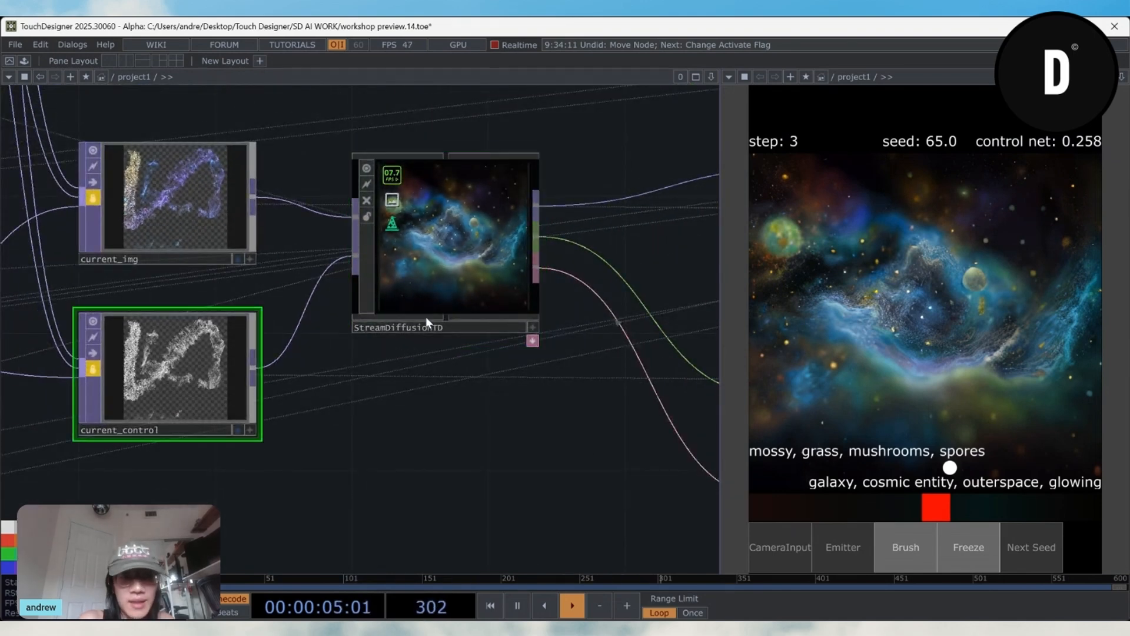
pyautogui.moveTo(434, 467); pyautogui.dragTo(565, 471)
pyautogui.scroll(4, 241, 375)
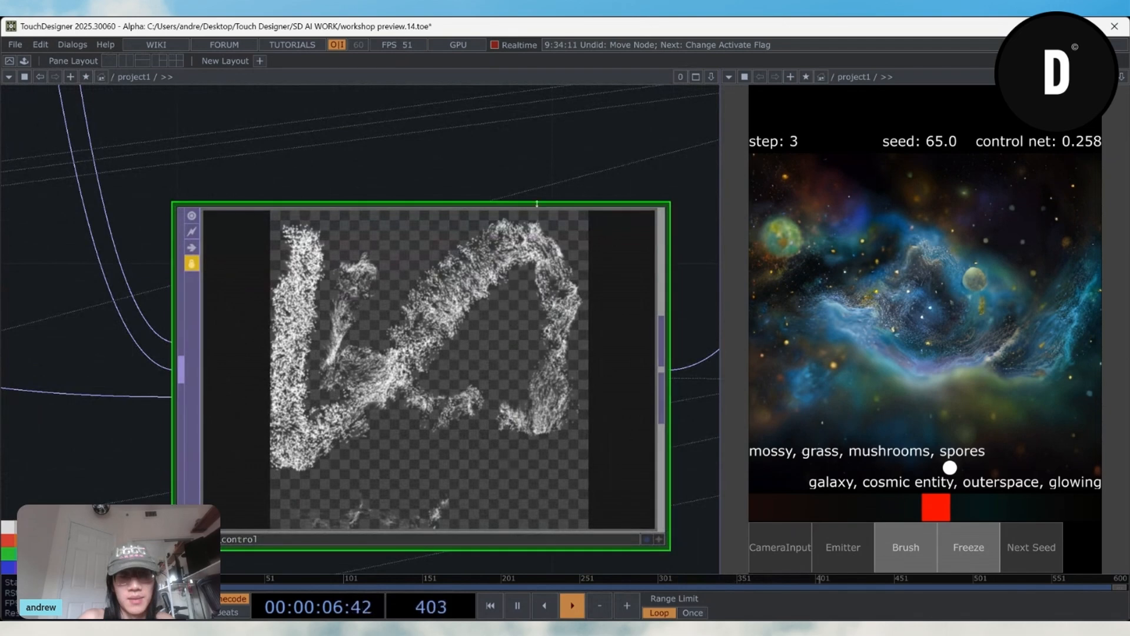
pyautogui.scroll(-2, 385, 438)
pyautogui.scroll(-3, 385, 438)
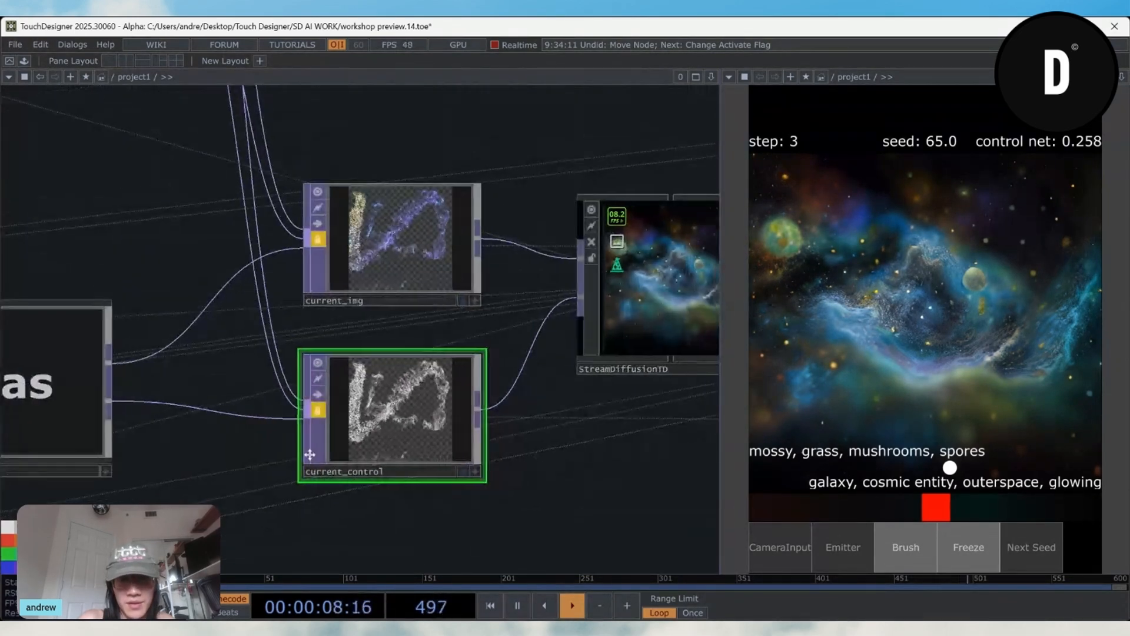
pyautogui.moveTo(311, 454); pyautogui.dragTo(64, 453)
# Step: Open StreamDiffusionTD's ControlNet parameters and raise the ControlNet Weight to 1.011
pyautogui.click(405, 306)
pyautogui.press('p')
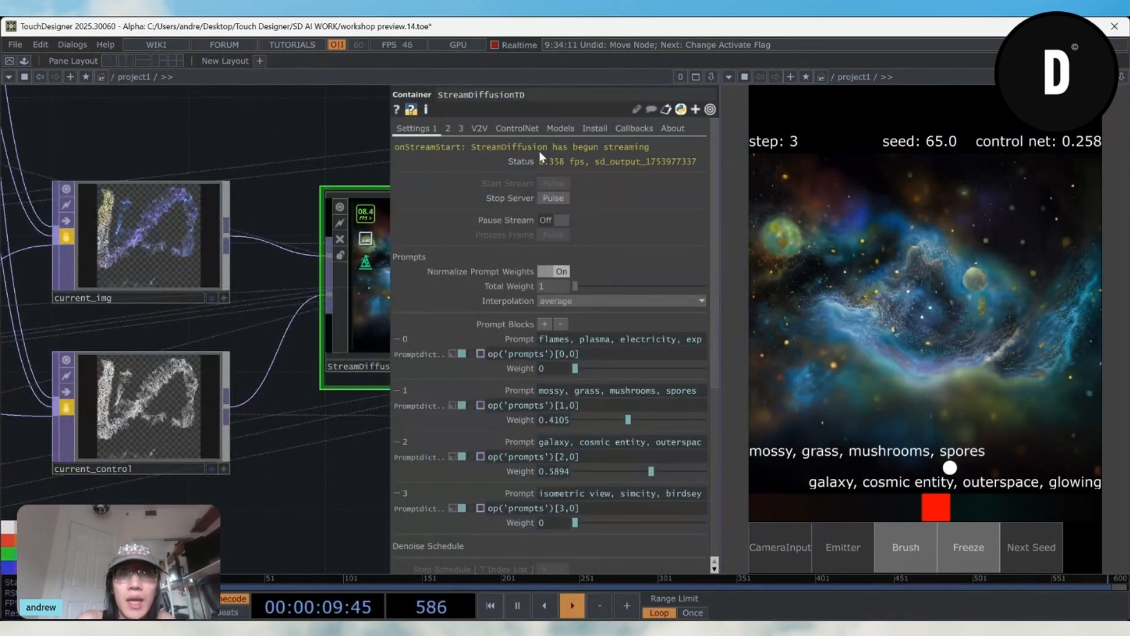
pyautogui.click(519, 129)
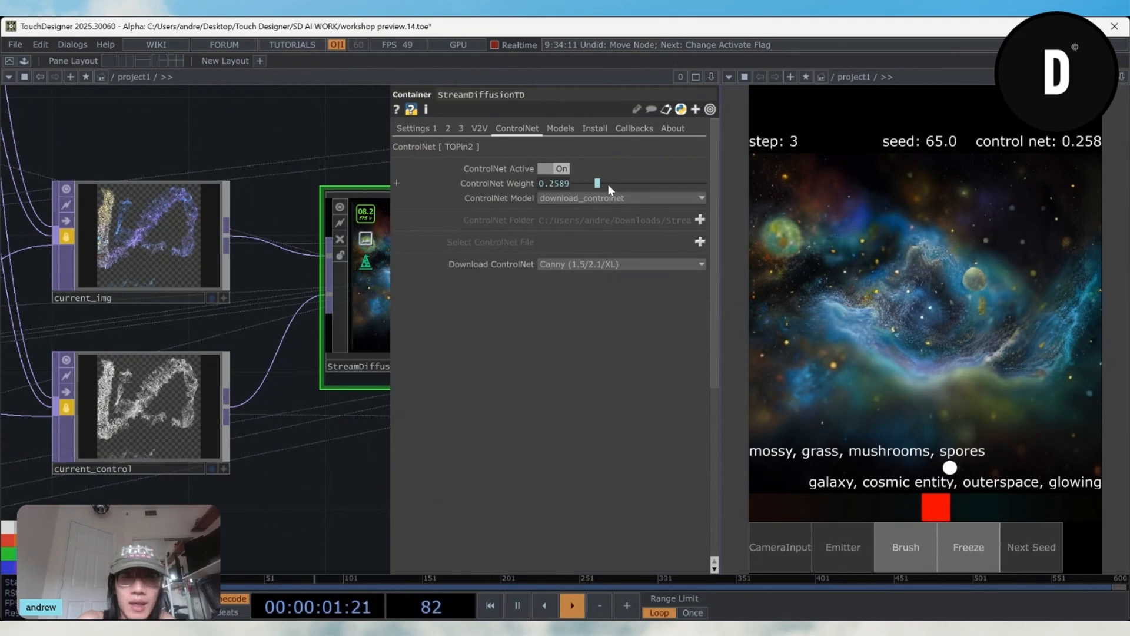
pyautogui.moveTo(596, 183); pyautogui.dragTo(662, 180)
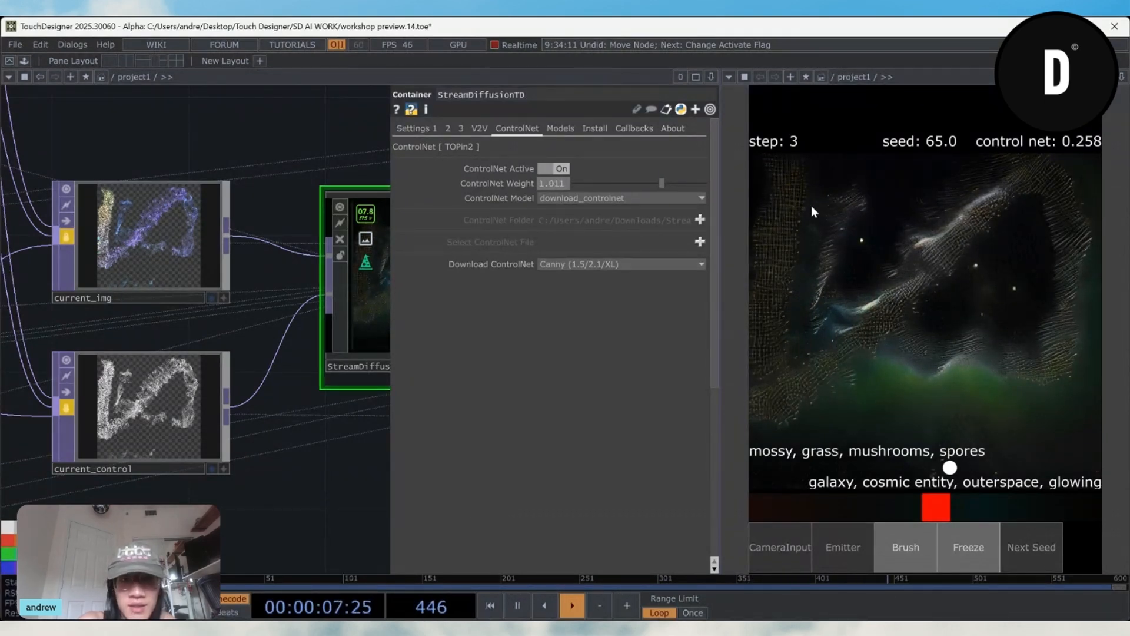
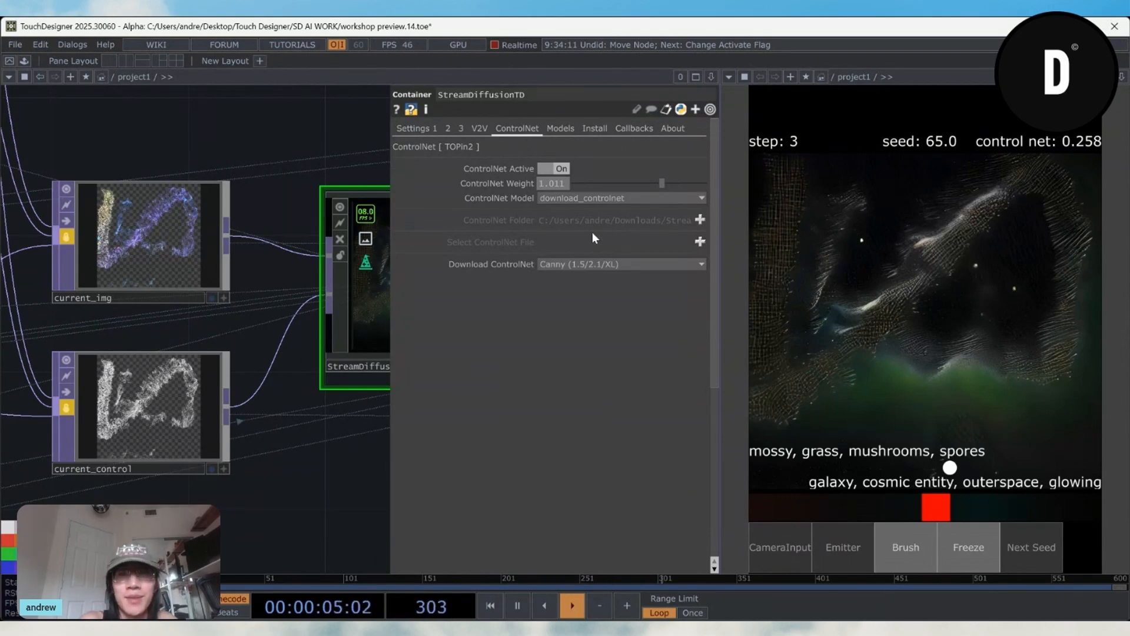
# Step: Lower the ControlNet Weight to 0 and advance the generation to the next seed
pyautogui.moveTo(661, 181); pyautogui.dragTo(490, 177)
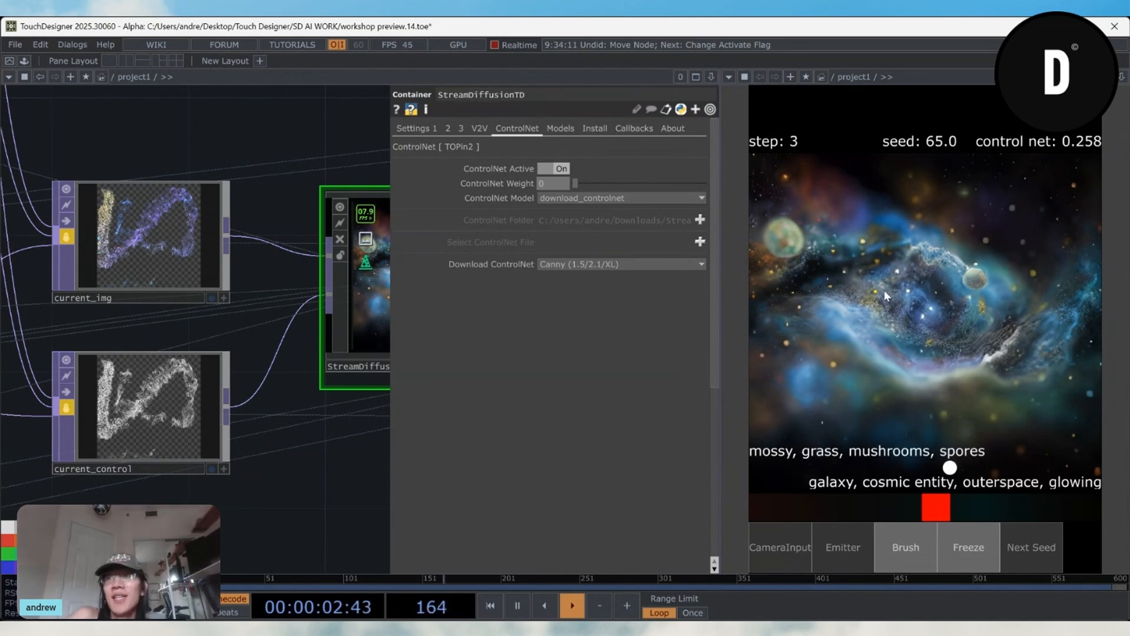
pyautogui.click(1036, 555)
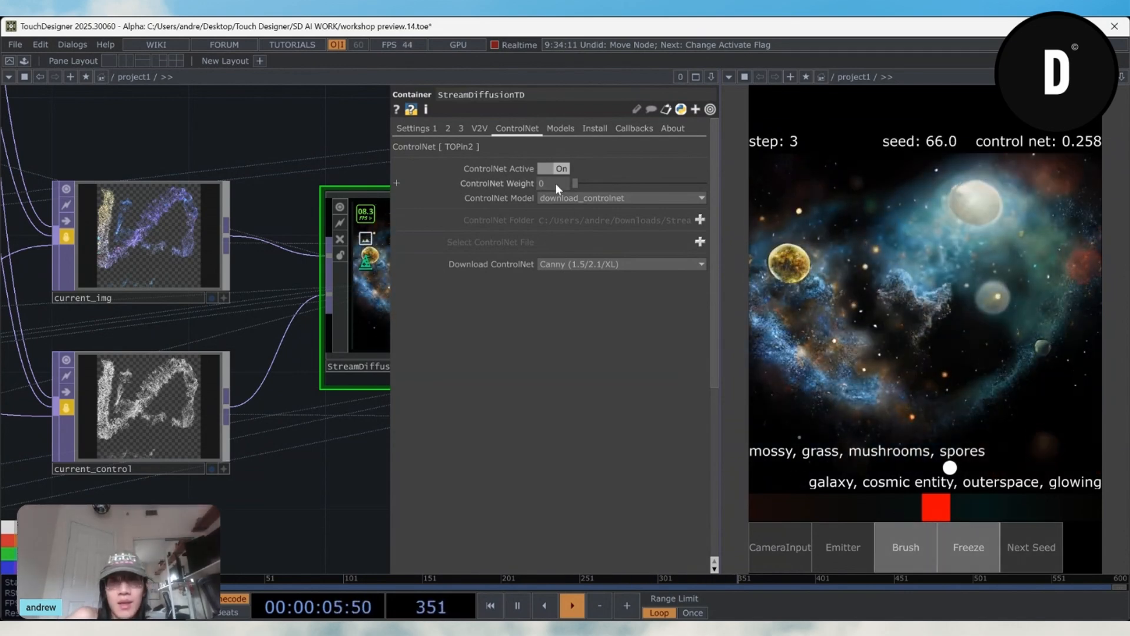
# Step: Try a ControlNet Weight of 0.589 and undo the ControlNet Weight changes
pyautogui.moveTo(578, 182); pyautogui.dragTo(628, 182)
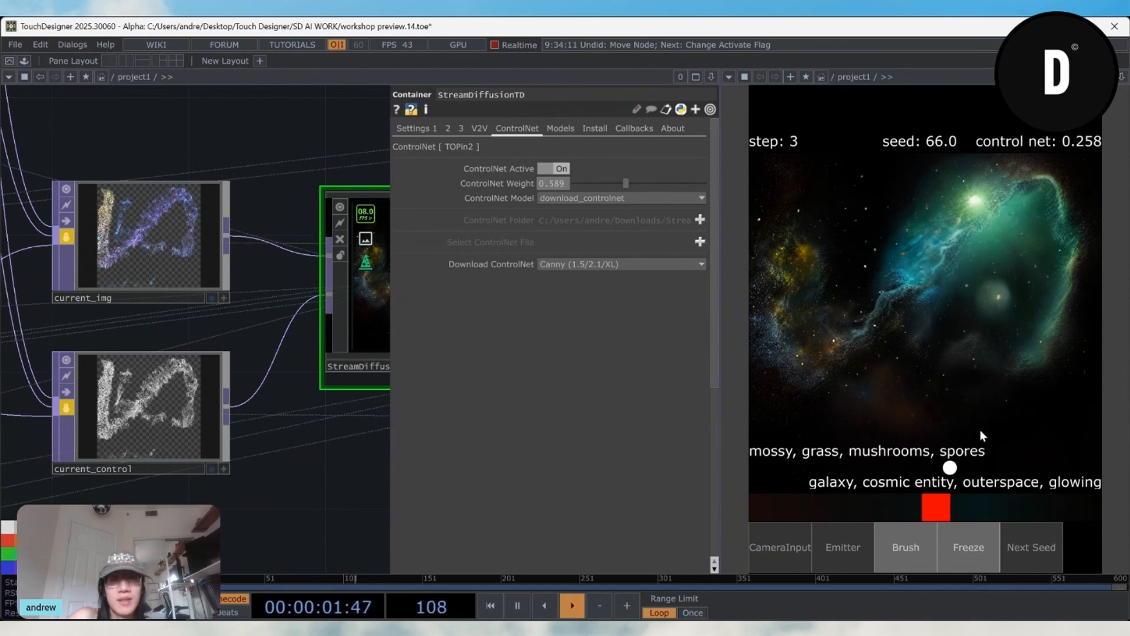
pyautogui.hotkey('ctrl', 'z')
pyautogui.hotkey('ctrl', 'z')
pyautogui.hotkey('ctrl', 'z')
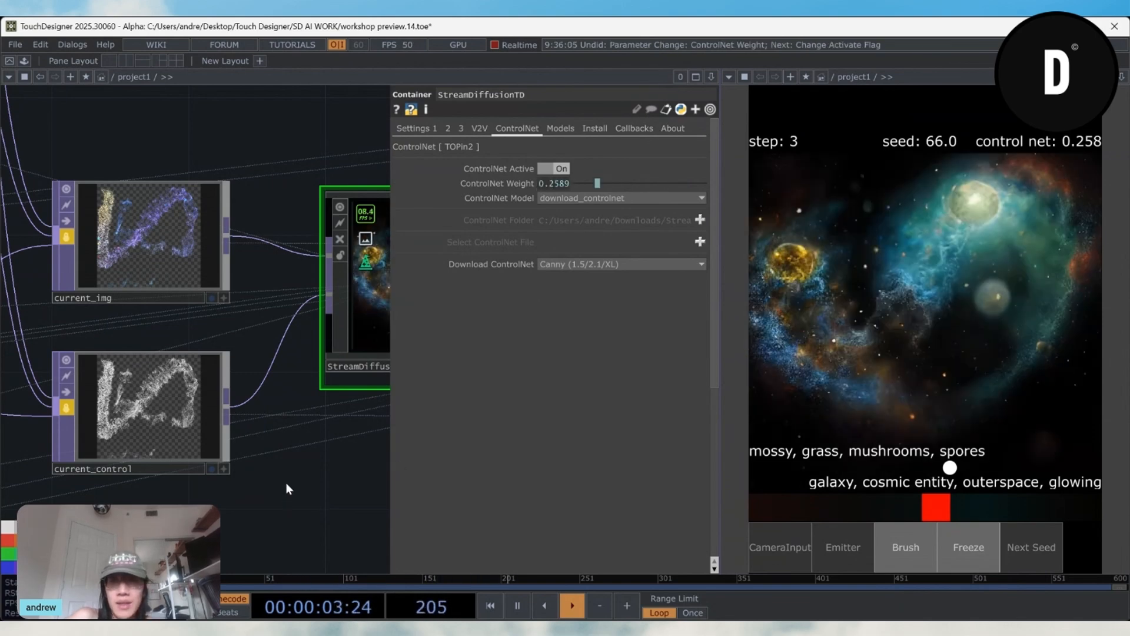
# Step: Lower StreamDiffusionTD's Denoise Schedule Step to 1, then raise it to 21
pyautogui.click(415, 129)
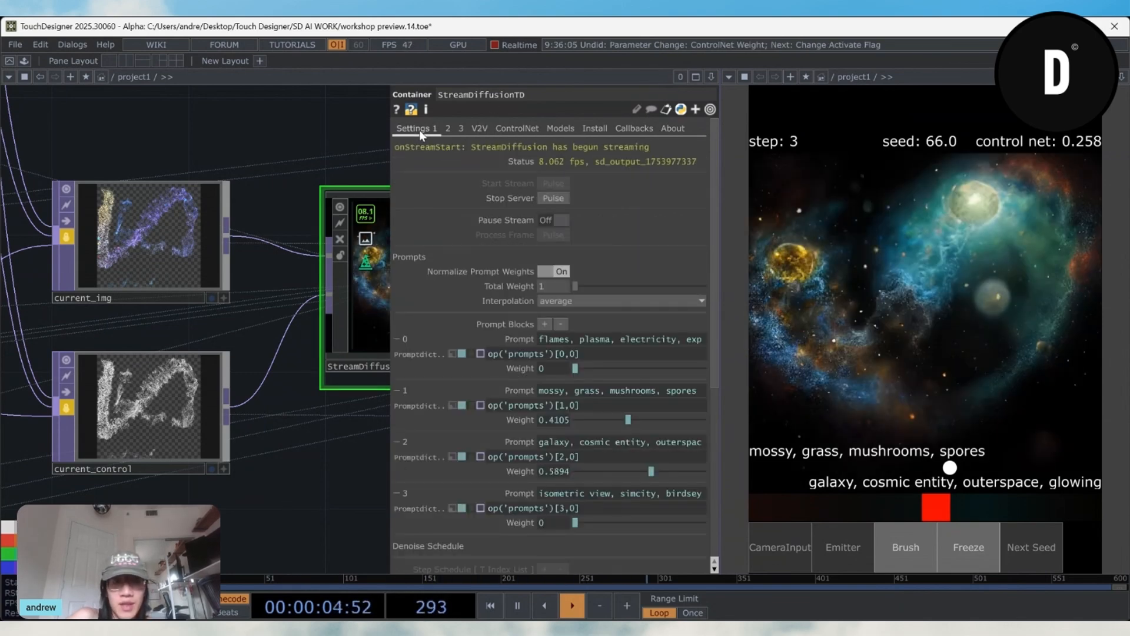
pyautogui.scroll(-5, 517, 411)
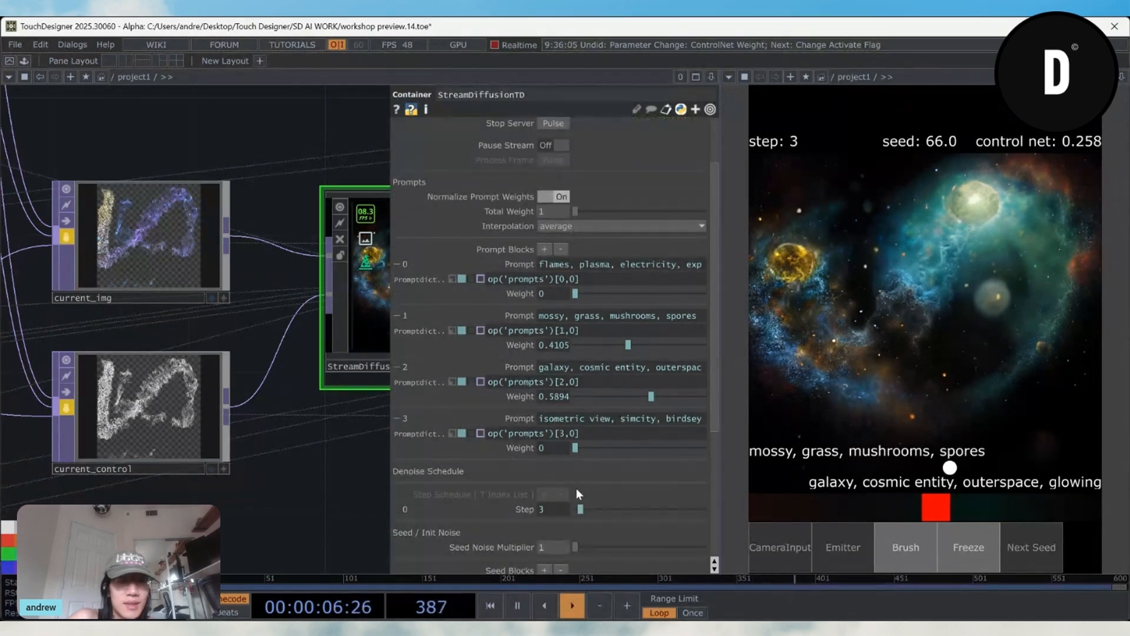
pyautogui.scroll(-1, 553, 340)
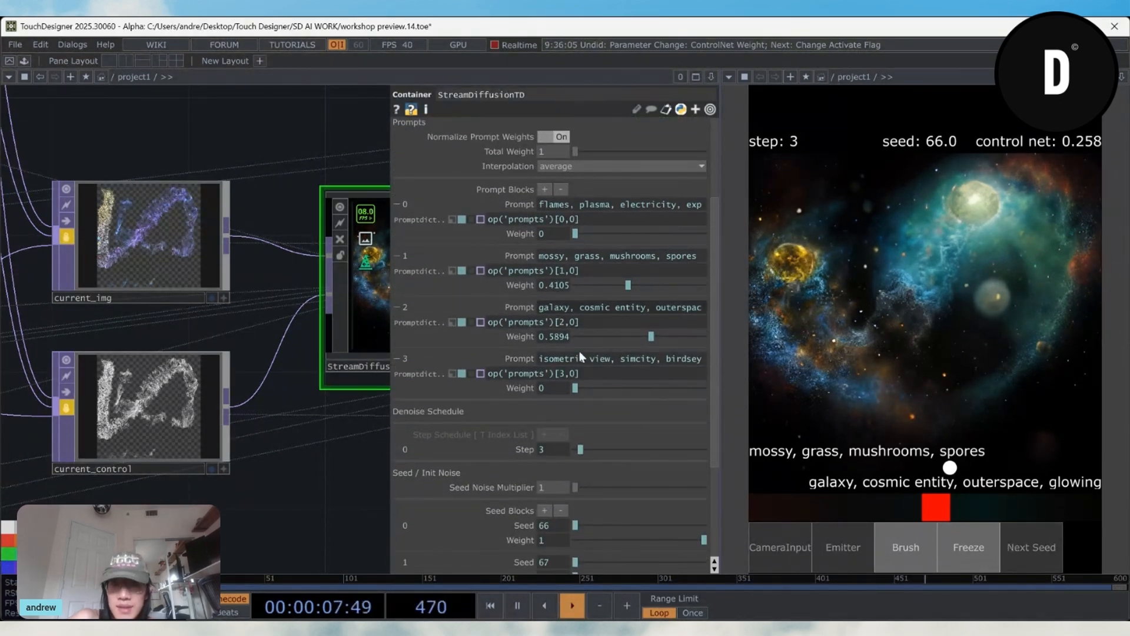
pyautogui.moveTo(585, 448); pyautogui.dragTo(573, 448)
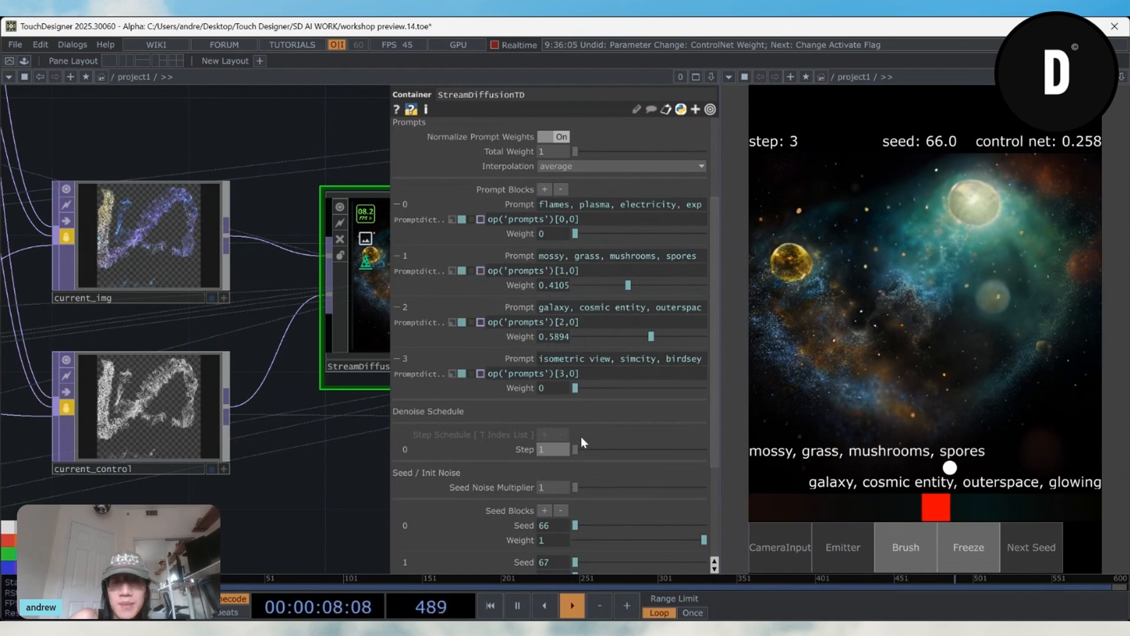
pyautogui.moveTo(575, 450); pyautogui.dragTo(627, 453)
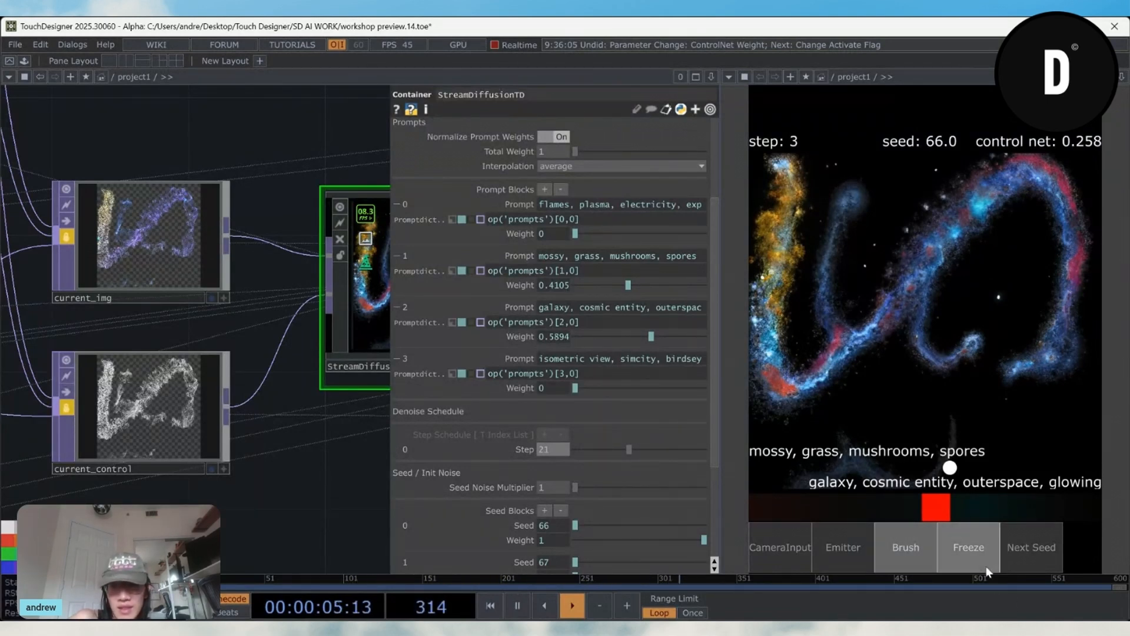
# Step: Unfreeze the brush, paint across the canvas while lowering the denoise Step to 12, and shift the prompt slider almost fully to galaxy
pyautogui.click(974, 551)
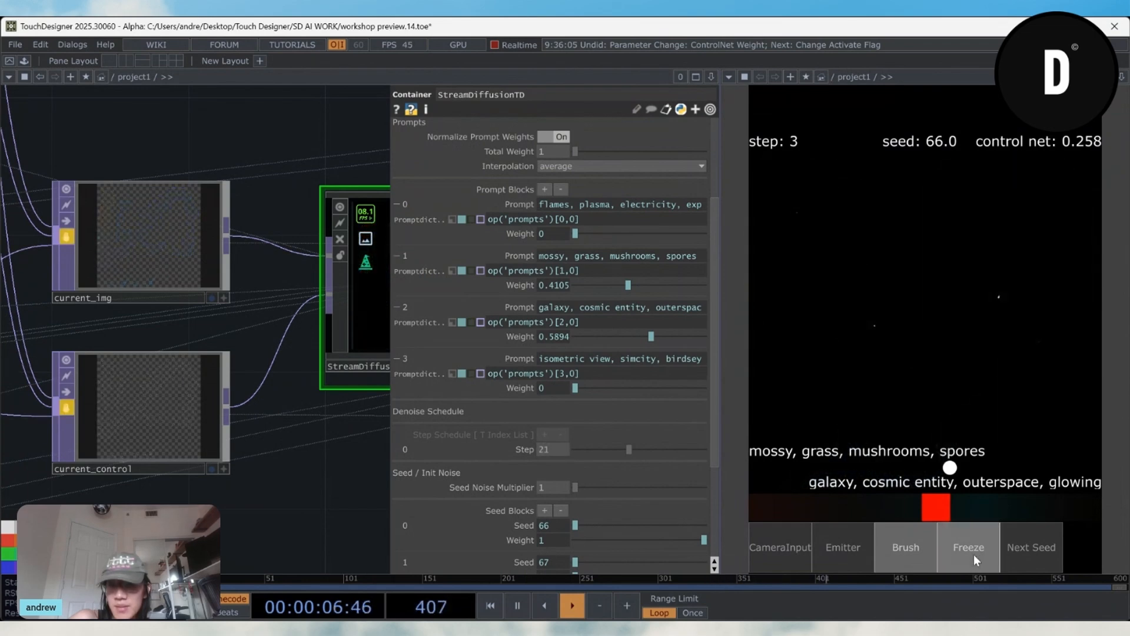
pyautogui.moveTo(789, 213)
pyautogui.mouseDown()
pyautogui.moveTo(889, 346)
pyautogui.moveTo(1052, 276)
pyautogui.moveTo(997, 231)
pyautogui.moveTo(781, 436)
pyautogui.moveTo(825, 297)
pyautogui.moveTo(1010, 188)
pyautogui.moveTo(827, 303)
pyautogui.moveTo(1075, 267)
pyautogui.moveTo(1050, 267)
pyautogui.moveTo(850, 402)
pyautogui.moveTo(828, 336)
pyautogui.moveTo(905, 213)
pyautogui.moveTo(977, 352)
pyautogui.moveTo(948, 280)
pyautogui.moveTo(923, 365)
pyautogui.moveTo(796, 391)
pyautogui.moveTo(805, 240)
pyautogui.moveTo(791, 189)
pyautogui.moveTo(948, 365)
pyautogui.mouseUp()
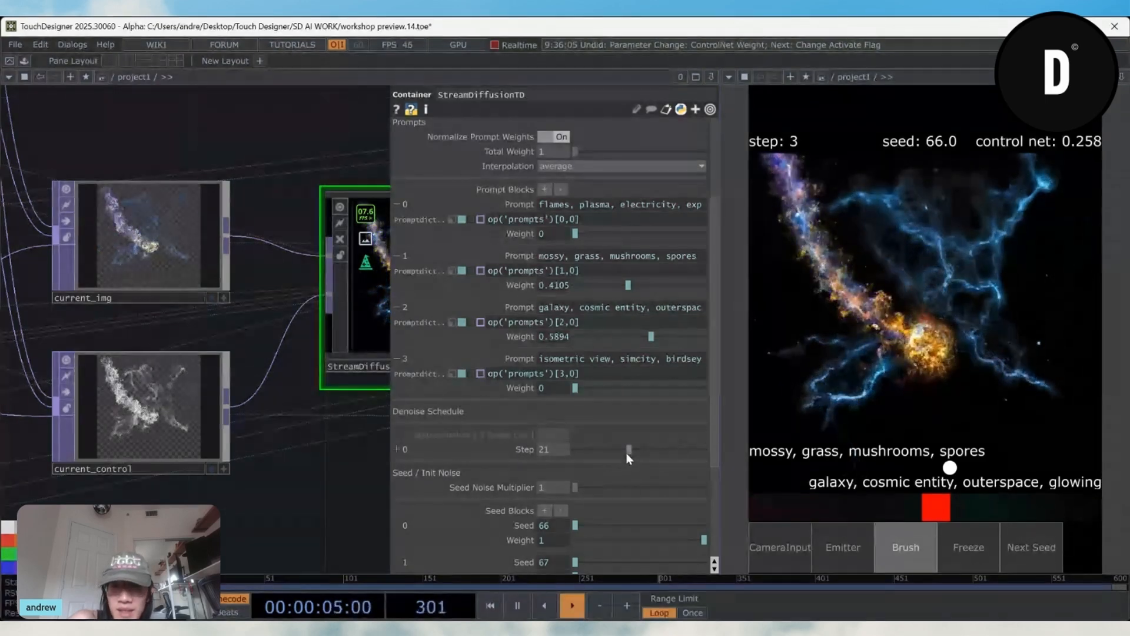
pyautogui.moveTo(627, 449); pyautogui.dragTo(604, 450)
pyautogui.moveTo(917, 323)
pyautogui.mouseDown()
pyautogui.moveTo(1044, 207)
pyautogui.moveTo(837, 380)
pyautogui.moveTo(758, 414)
pyautogui.mouseUp()
pyautogui.moveTo(832, 154)
pyautogui.mouseDown()
pyautogui.moveTo(831, 319)
pyautogui.moveTo(978, 373)
pyautogui.moveTo(994, 351)
pyautogui.mouseUp()
pyautogui.moveTo(952, 509); pyautogui.dragTo(983, 503)
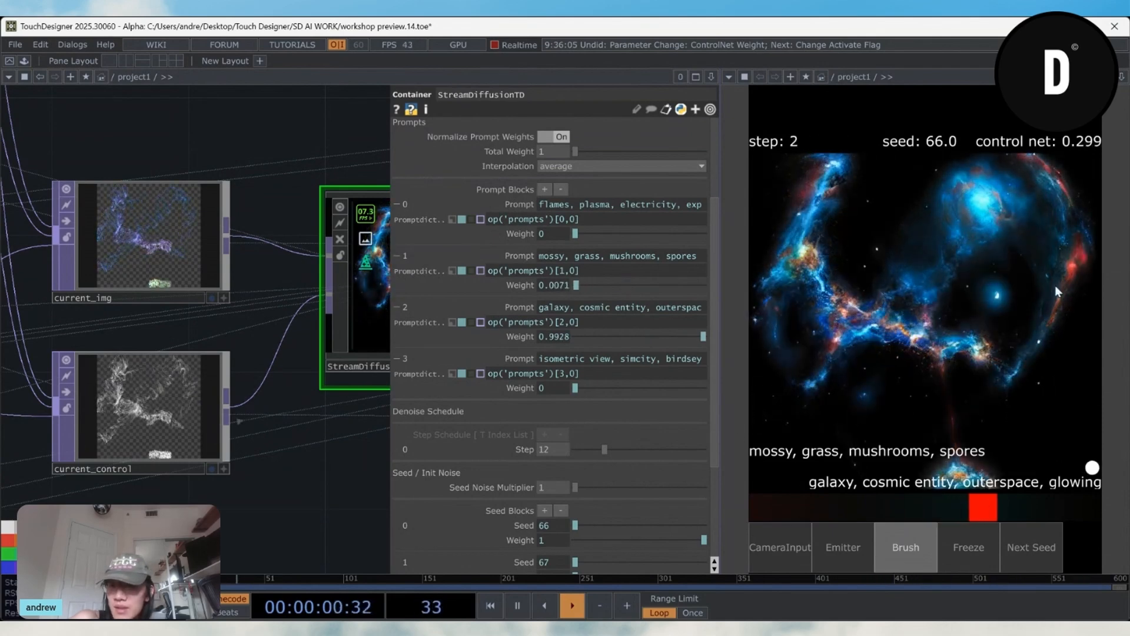
# Step: Undo the denoise Step change and review the seed and guidance settings of StreamDiffusionTD
pyautogui.moveTo(278, 467); pyautogui.dragTo(281, 468)
pyautogui.hotkey('ctrl', 'z')
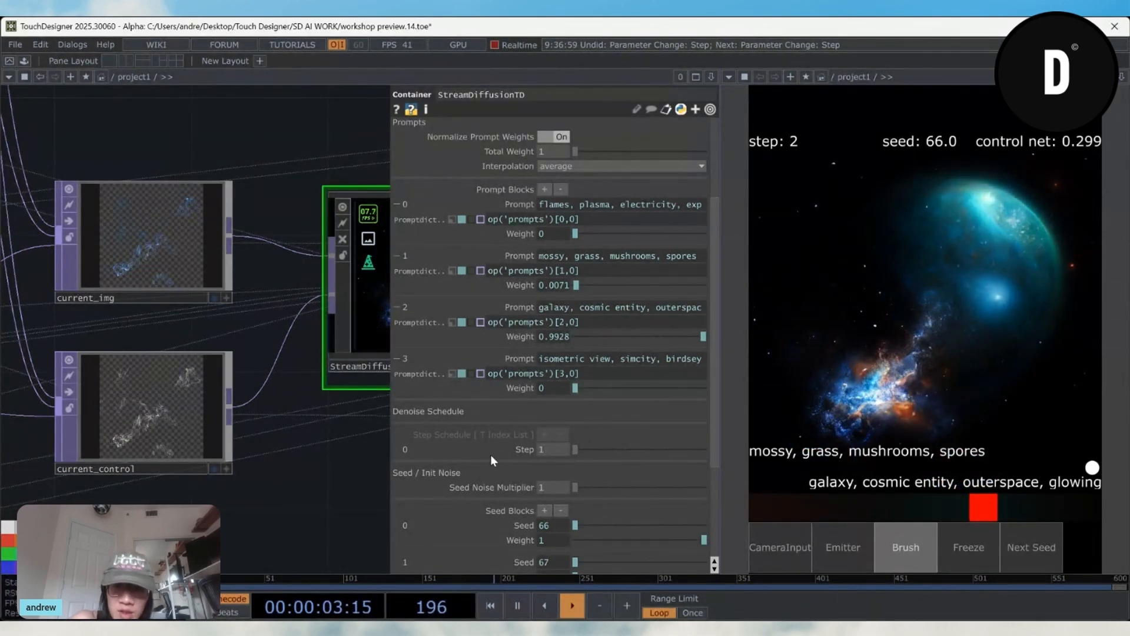
pyautogui.scroll(-6, 601, 475)
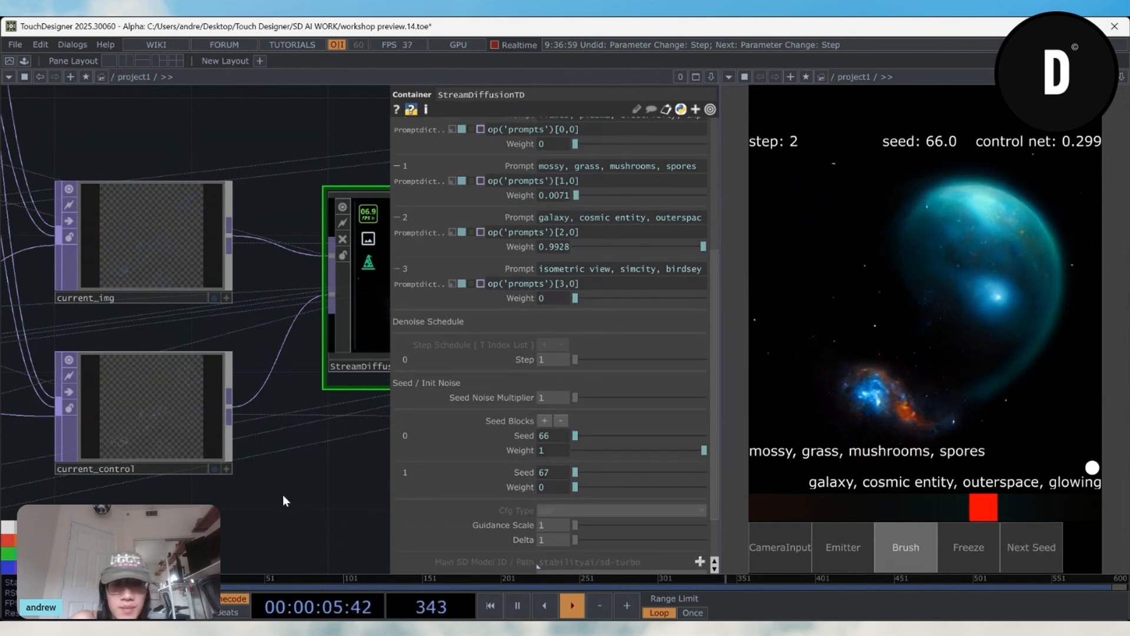
# Step: Close StreamDiffusionTD's parameters and go back through the network to the Buttons component above the prompt state selector
pyautogui.moveTo(346, 452); pyautogui.dragTo(368, 439)
pyautogui.moveTo(369, 439); pyautogui.dragTo(321, 459, button='middle')
pyautogui.moveTo(249, 499); pyautogui.dragTo(287, 496)
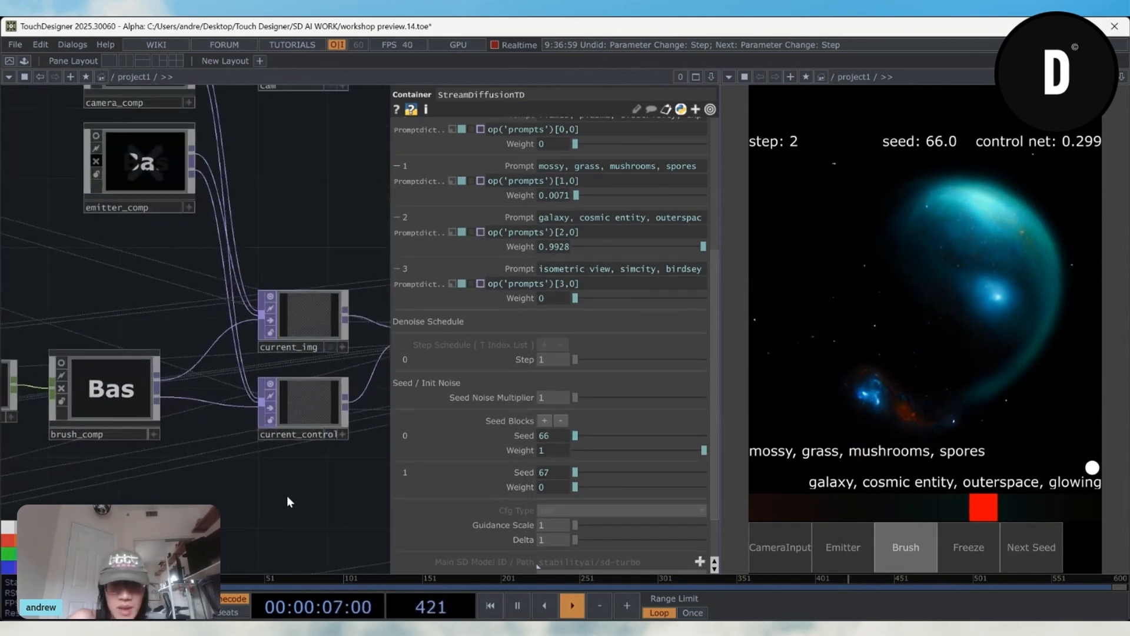
pyautogui.press('p')
pyautogui.moveTo(287, 496); pyautogui.dragTo(422, 327, button='middle')
pyautogui.moveTo(110, 353); pyautogui.dragTo(332, 312)
pyautogui.moveTo(332, 316); pyautogui.dragTo(837, 457, button='middle')
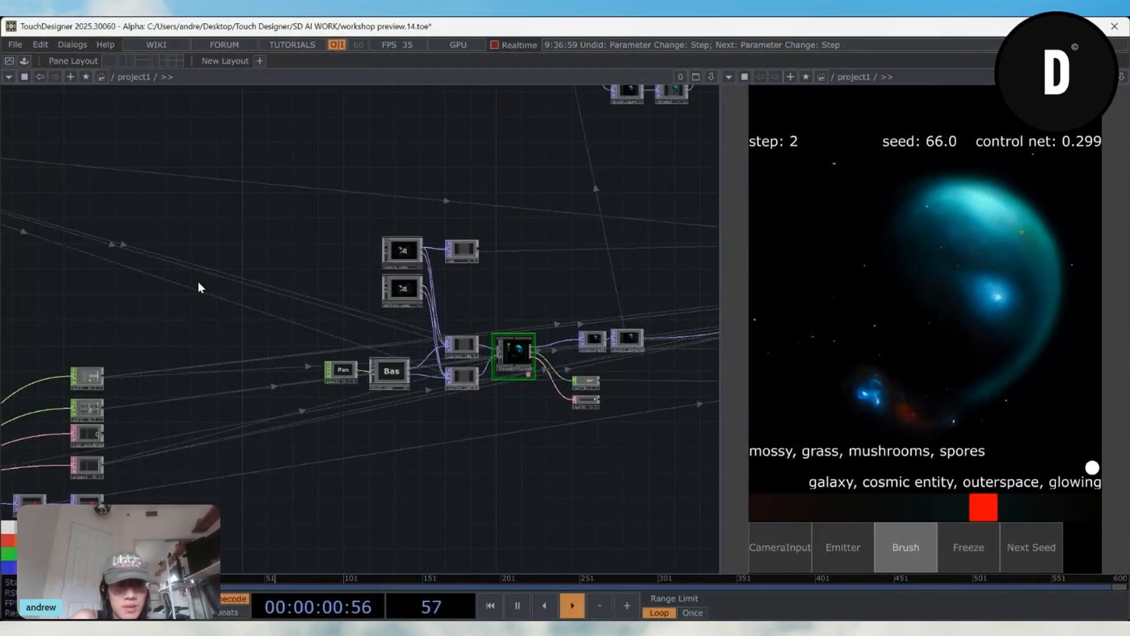
pyautogui.moveTo(36, 235); pyautogui.dragTo(510, 356)
pyautogui.moveTo(195, 309); pyautogui.dragTo(247, 294, button='middle')
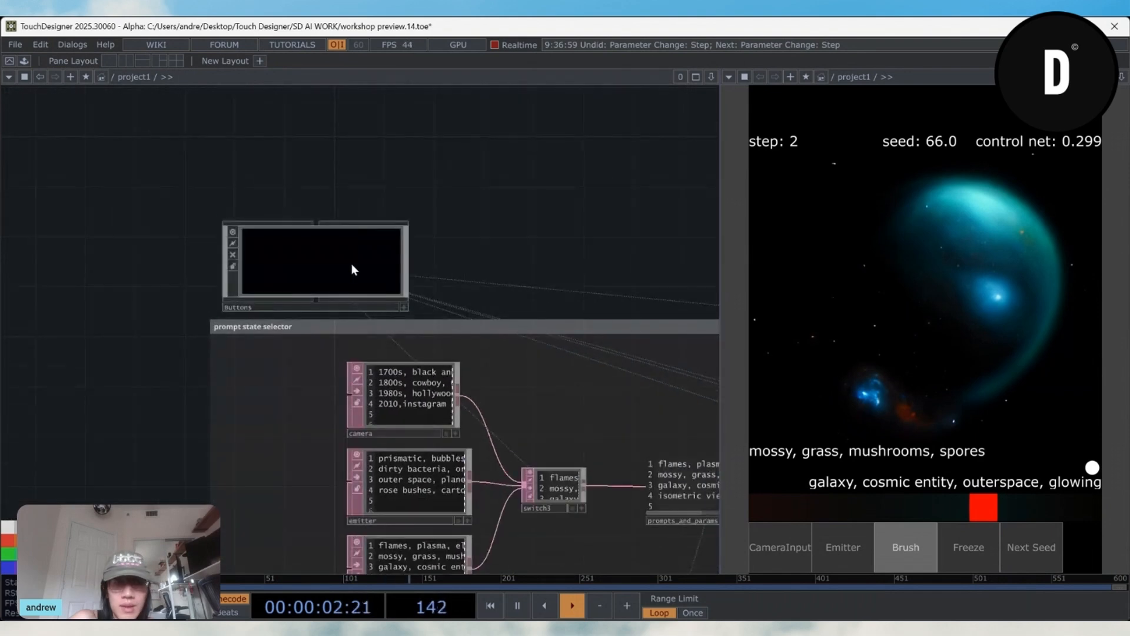
# Step: Open the Buttons component and trigger Next Seed once to advance the seed to 67
pyautogui.doubleClick(351, 264)
pyautogui.moveTo(456, 492); pyautogui.dragTo(361, 489)
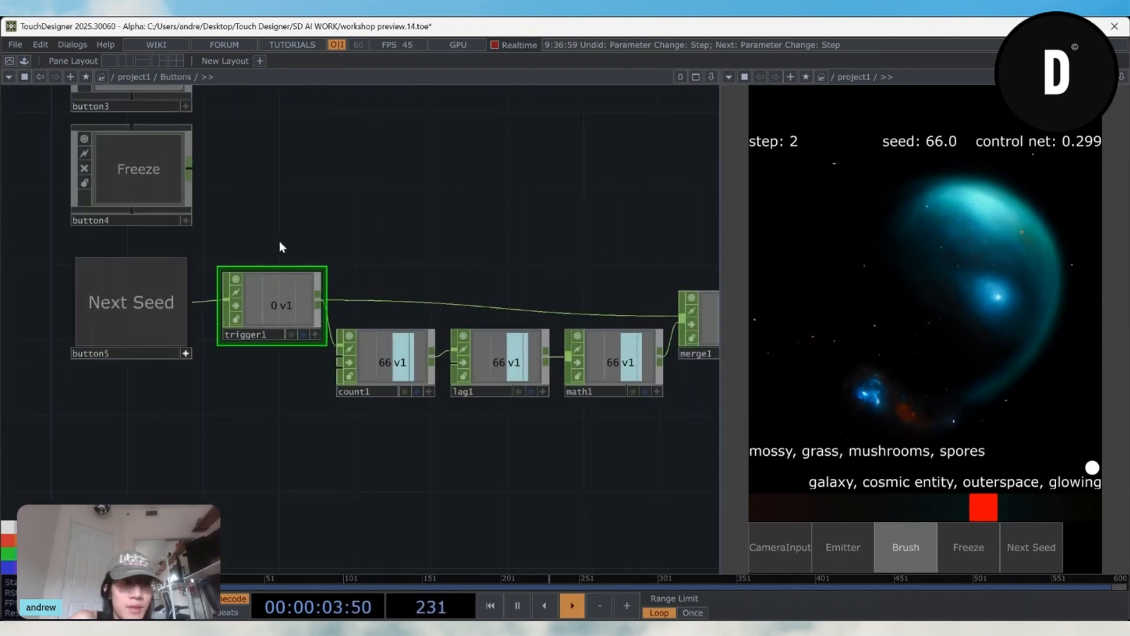
pyautogui.scroll(-3, 189, 299)
pyautogui.click(163, 301)
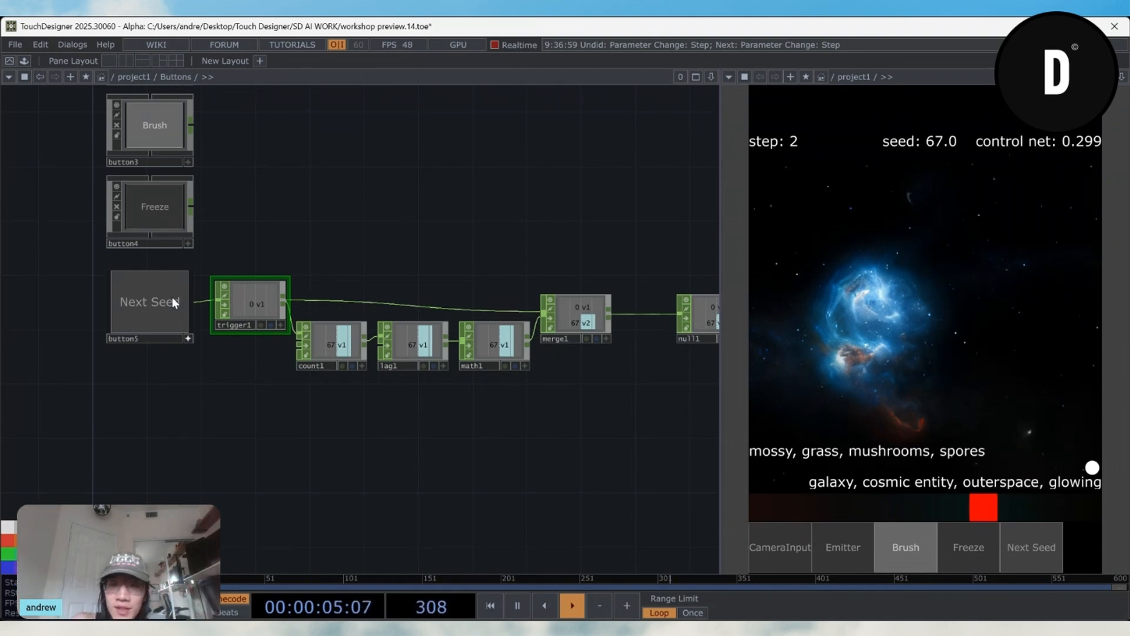
pyautogui.moveTo(409, 253); pyautogui.dragTo(356, 349)
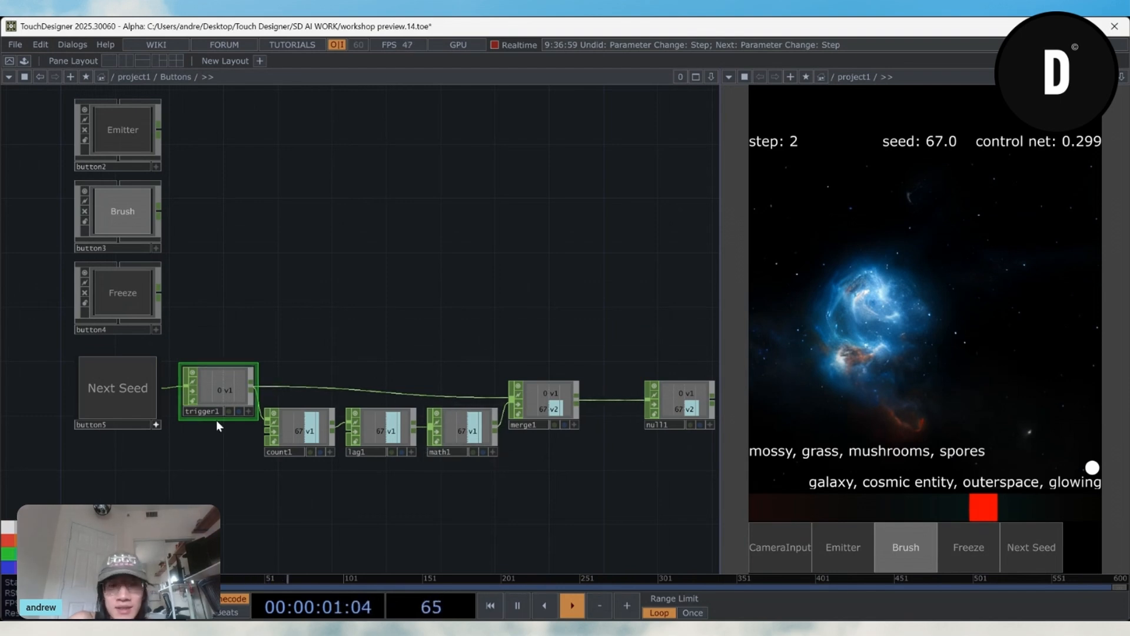
# Step: Keep triggering Next Seed until the seed reaches 71, following the signal through the trigger, count, lag, math, merge and null operators
pyautogui.click(103, 408)
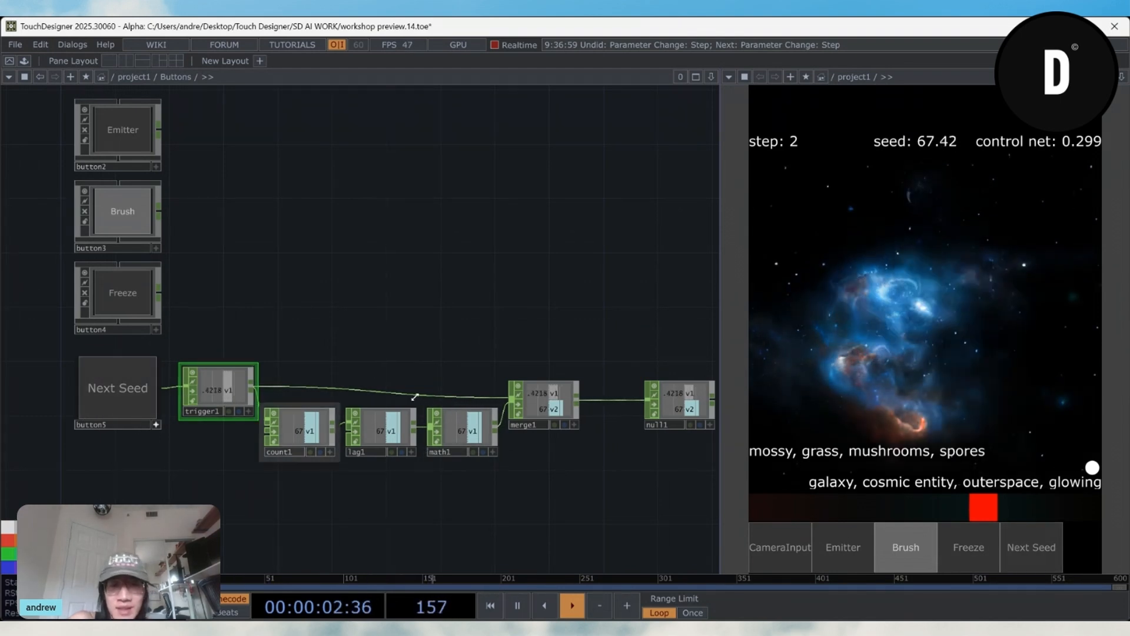
pyautogui.moveTo(506, 340); pyautogui.dragTo(293, 363)
pyautogui.moveTo(443, 495); pyautogui.dragTo(518, 478)
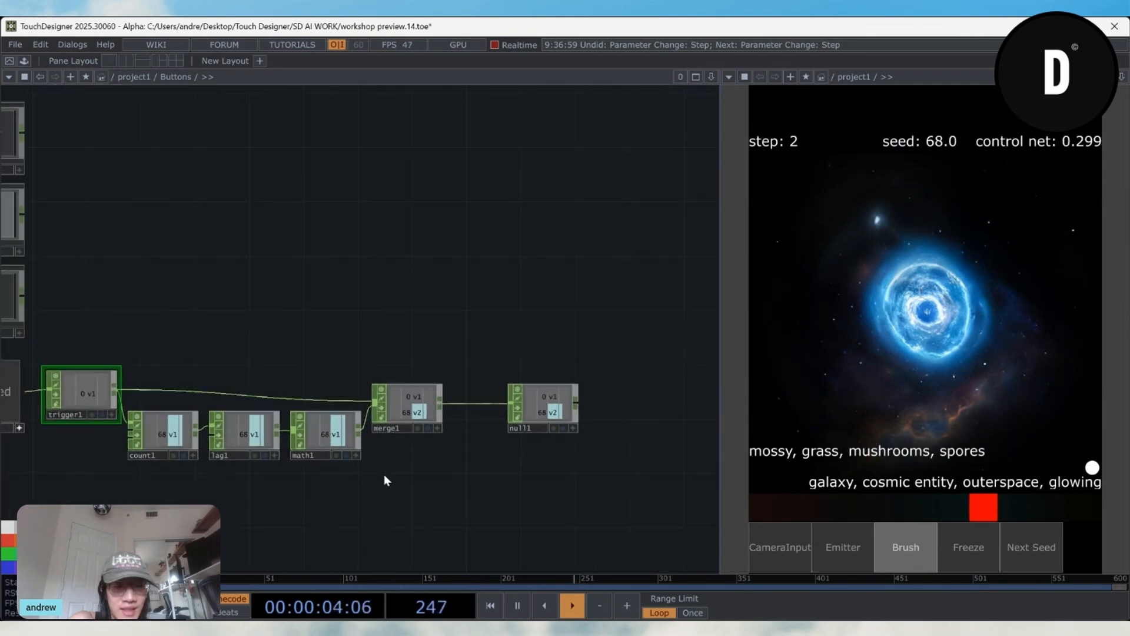
pyautogui.moveTo(406, 328); pyautogui.dragTo(449, 329)
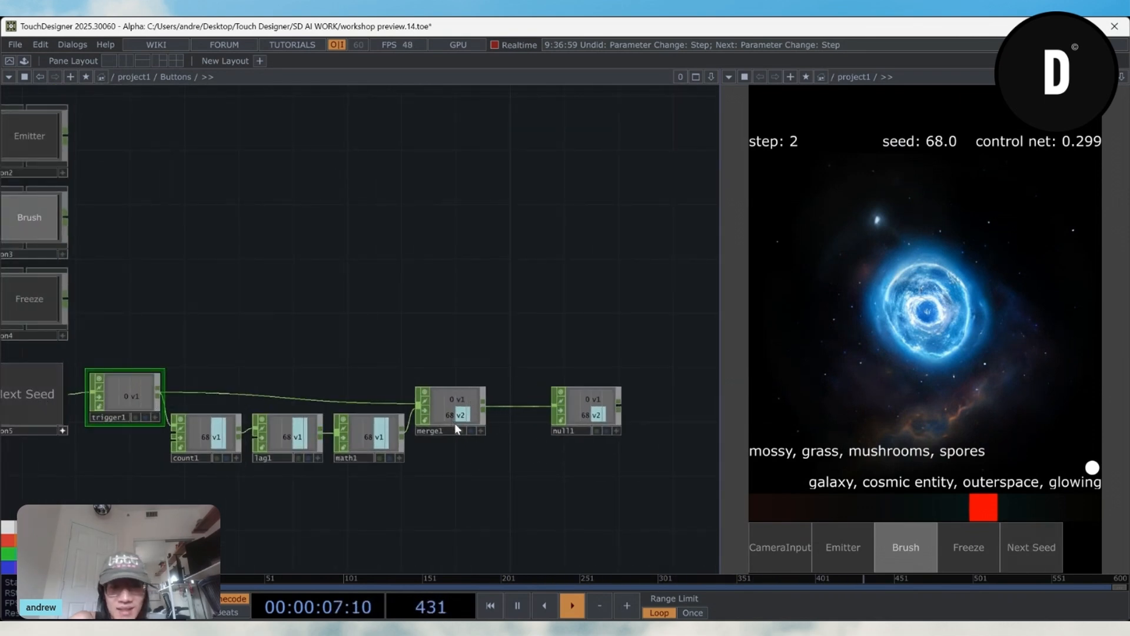
pyautogui.click(51, 391)
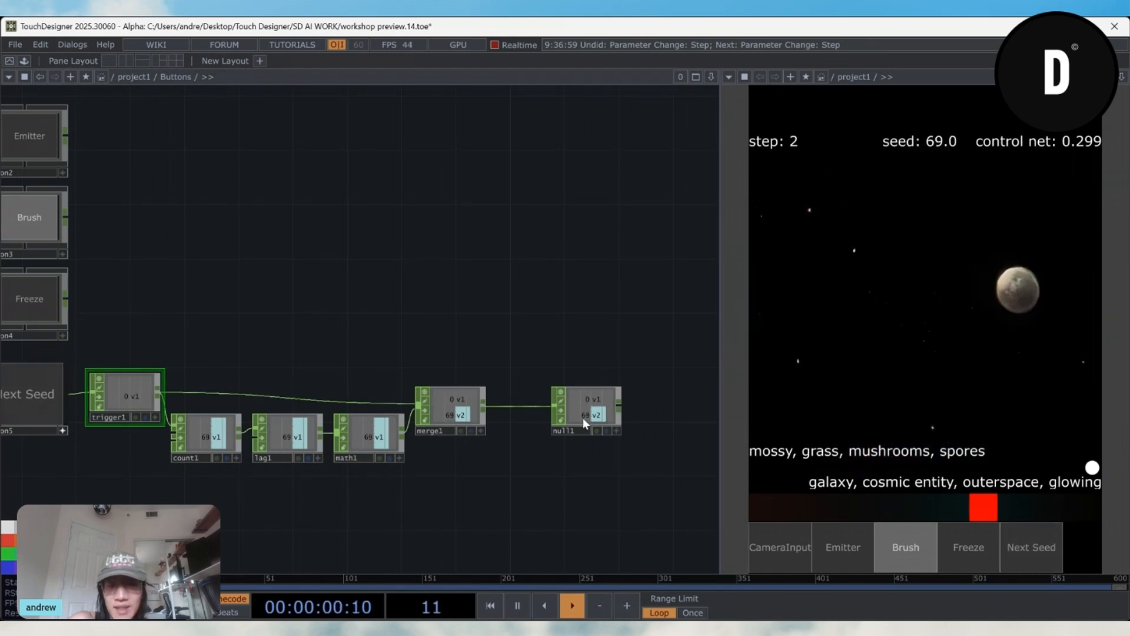
pyautogui.click(45, 400)
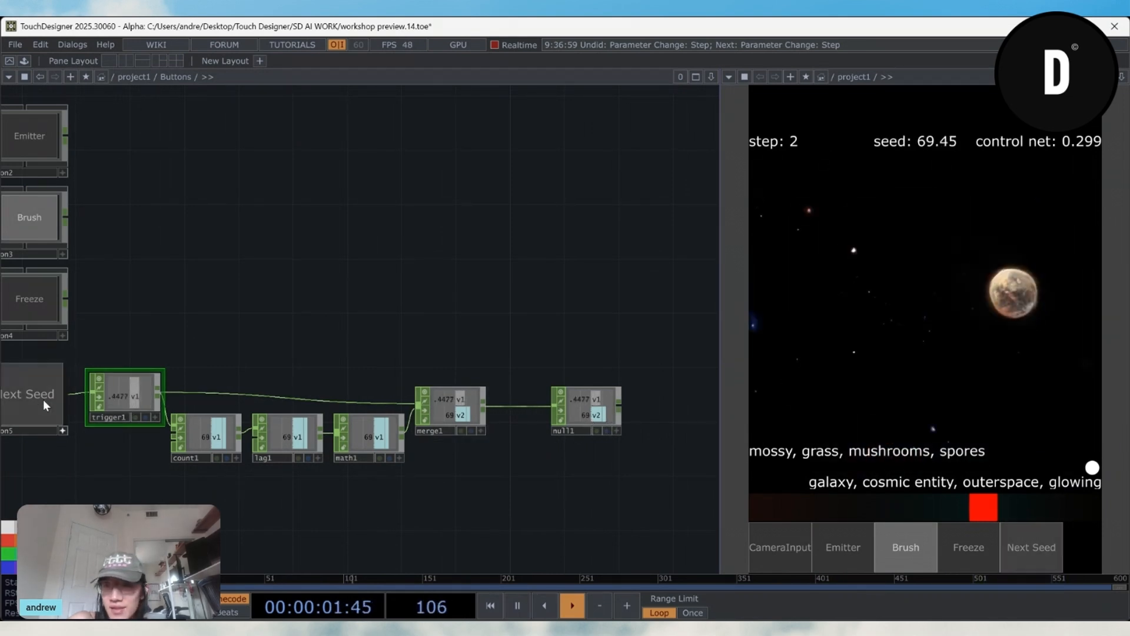
pyautogui.click(43, 399)
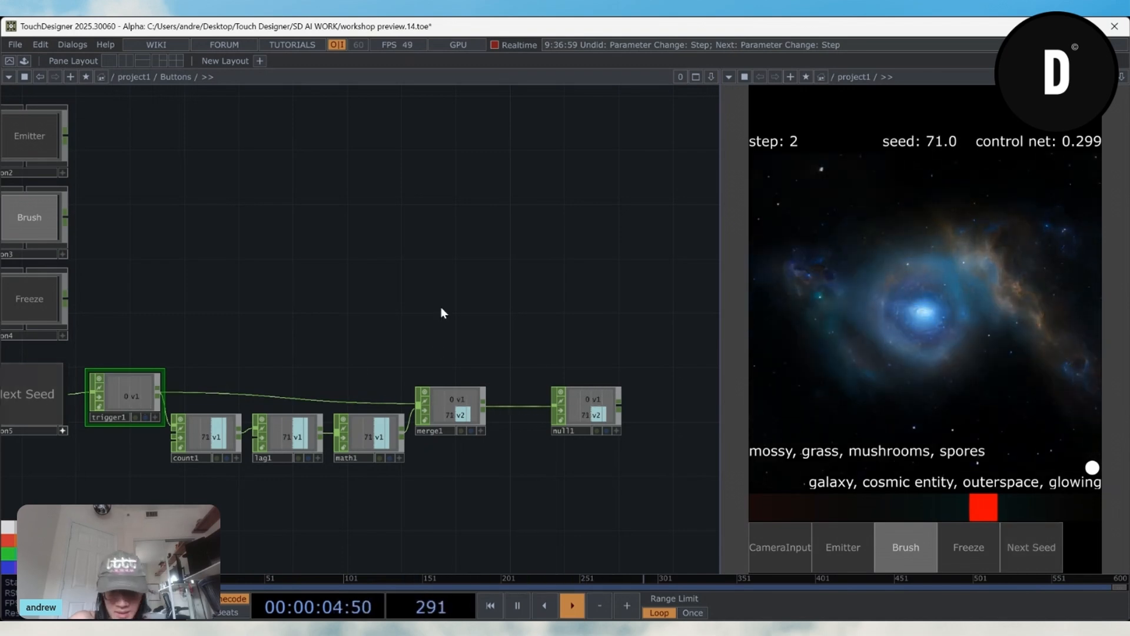
# Step: Return to the prompt state selector, switch to the slimey, goopy prompt list and shift the prompt slider fully to its first prompt
pyautogui.press('u')
pyautogui.scroll(5, 359, 460)
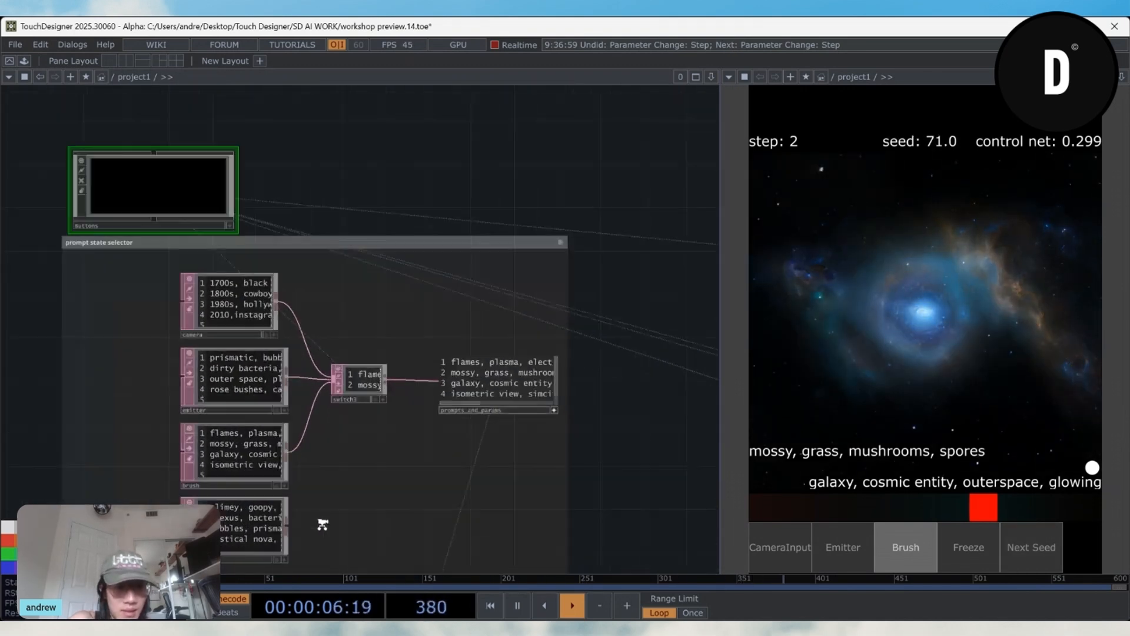
pyautogui.moveTo(287, 410); pyautogui.dragTo(325, 371)
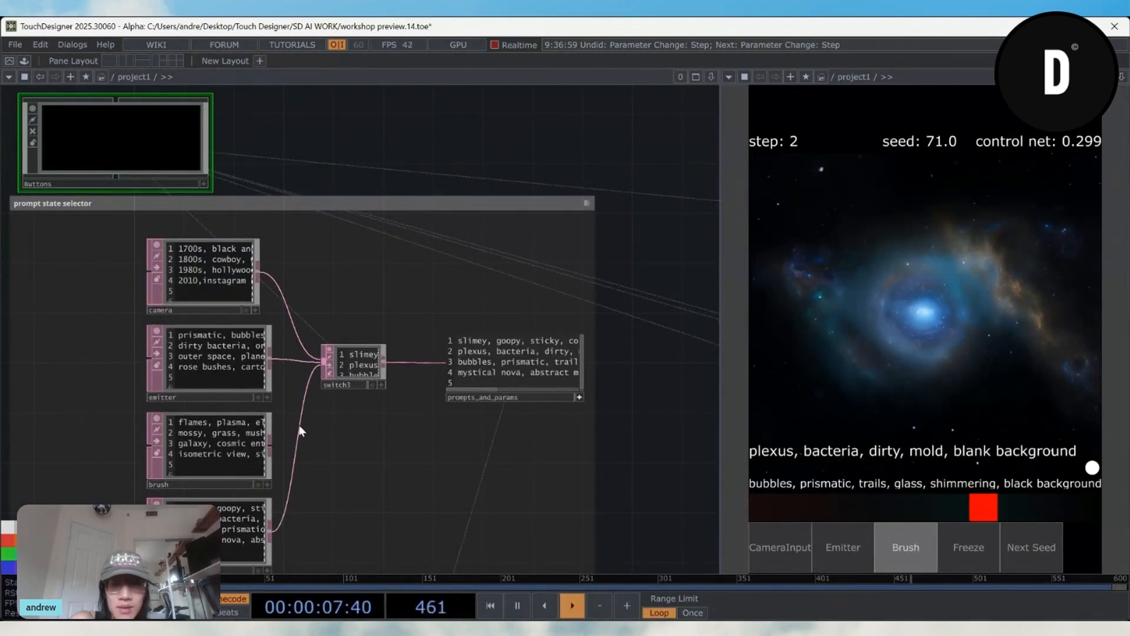
pyautogui.moveTo(983, 506); pyautogui.dragTo(743, 506)
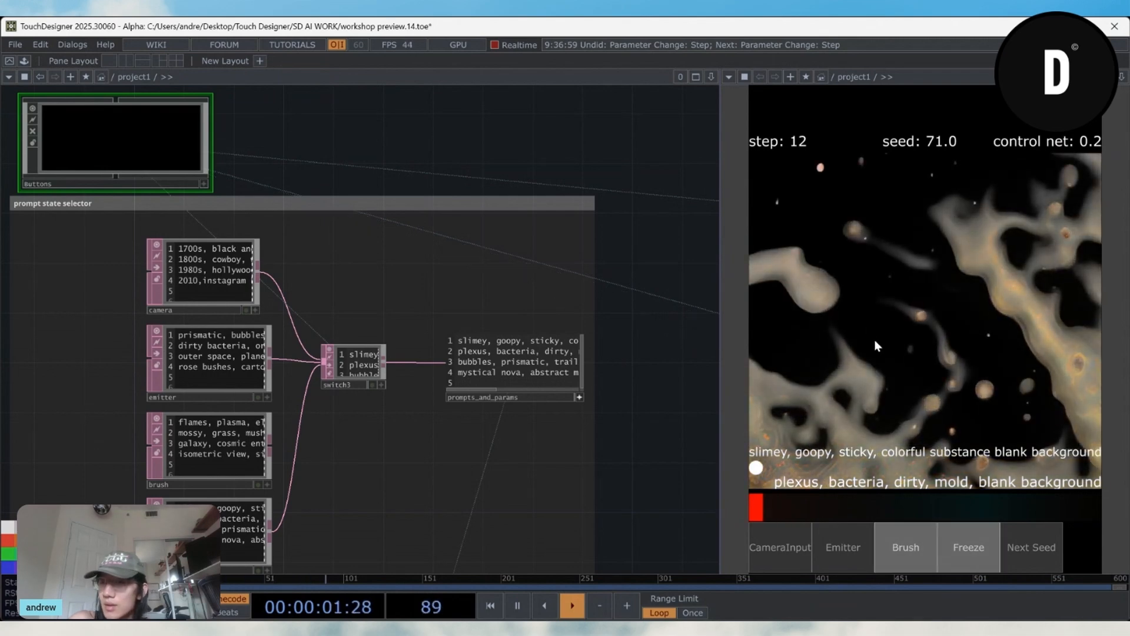
# Step: Paint across the canvas, advance the seed to 73 and blend the prompts about halfway between slimey and plexus
pyautogui.moveTo(881, 288)
pyautogui.mouseDown()
pyautogui.moveTo(1090, 348)
pyautogui.moveTo(976, 224)
pyautogui.moveTo(781, 478)
pyautogui.mouseUp()
pyautogui.click(1021, 550)
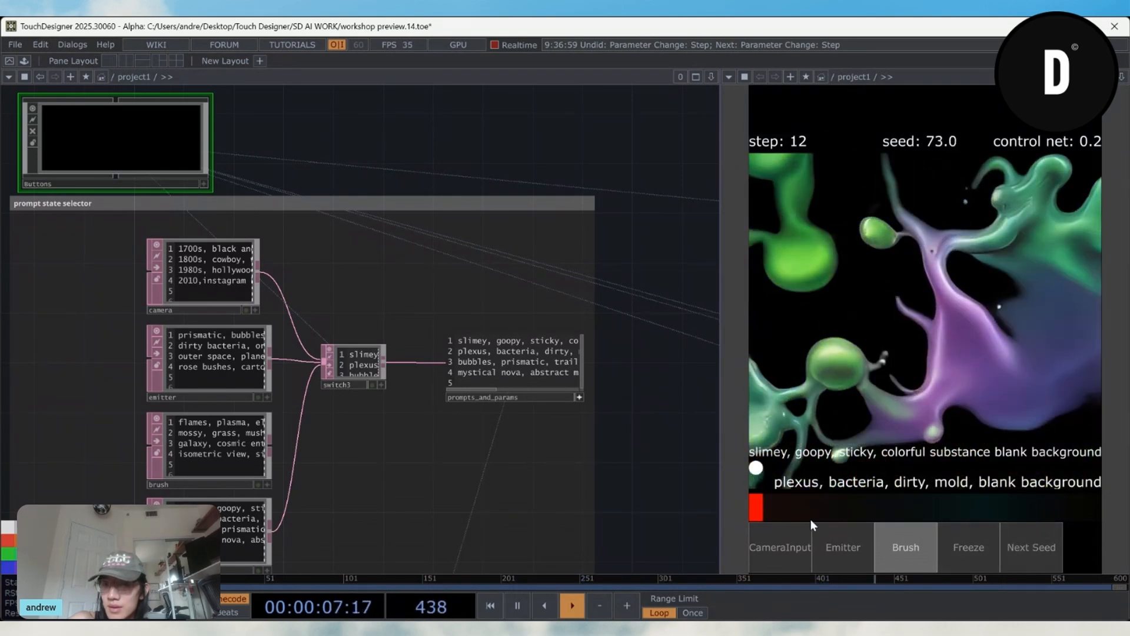
pyautogui.click(760, 510)
pyautogui.moveTo(760, 508); pyautogui.dragTo(811, 506)
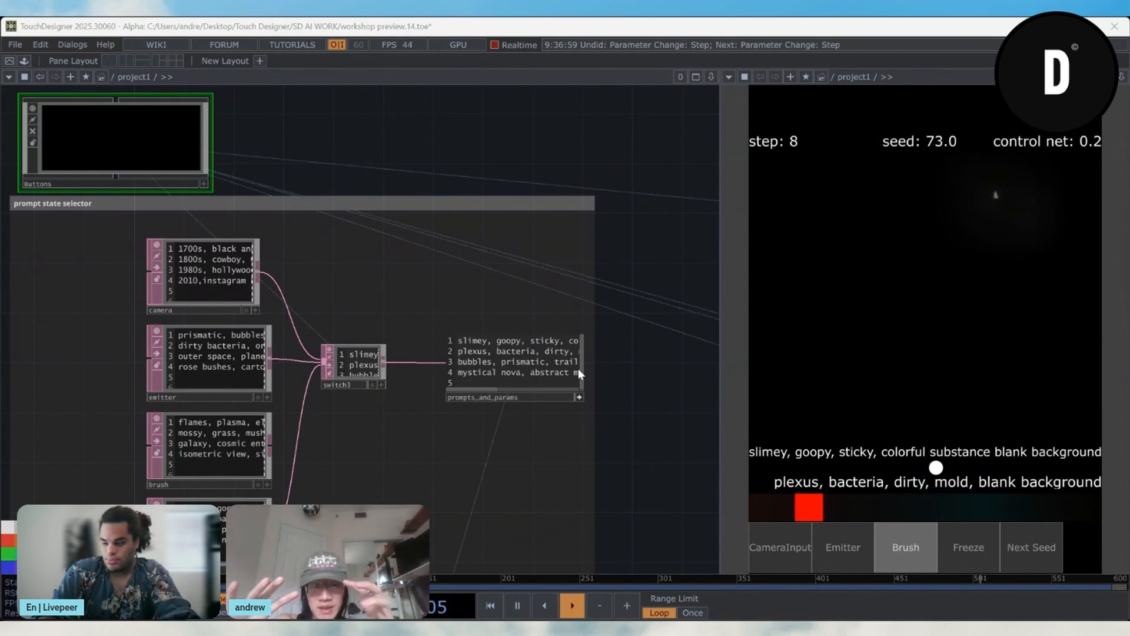
# Step: Go to StreamDiffusionTD and open its parameters to examine the prompt weights, denoise step and seed blocks
pyautogui.moveTo(676, 441); pyautogui.dragTo(446, 398)
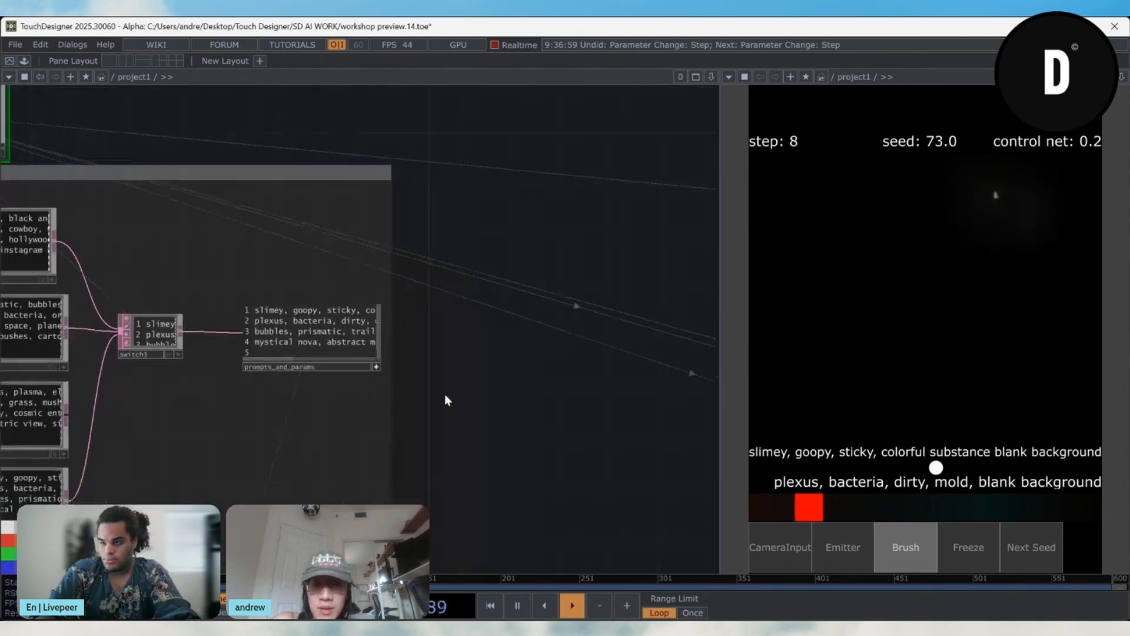
pyautogui.scroll(-5, 588, 447)
pyautogui.moveTo(588, 447); pyautogui.dragTo(401, 456)
pyautogui.scroll(5, 477, 384)
pyautogui.scroll(3, 432, 299)
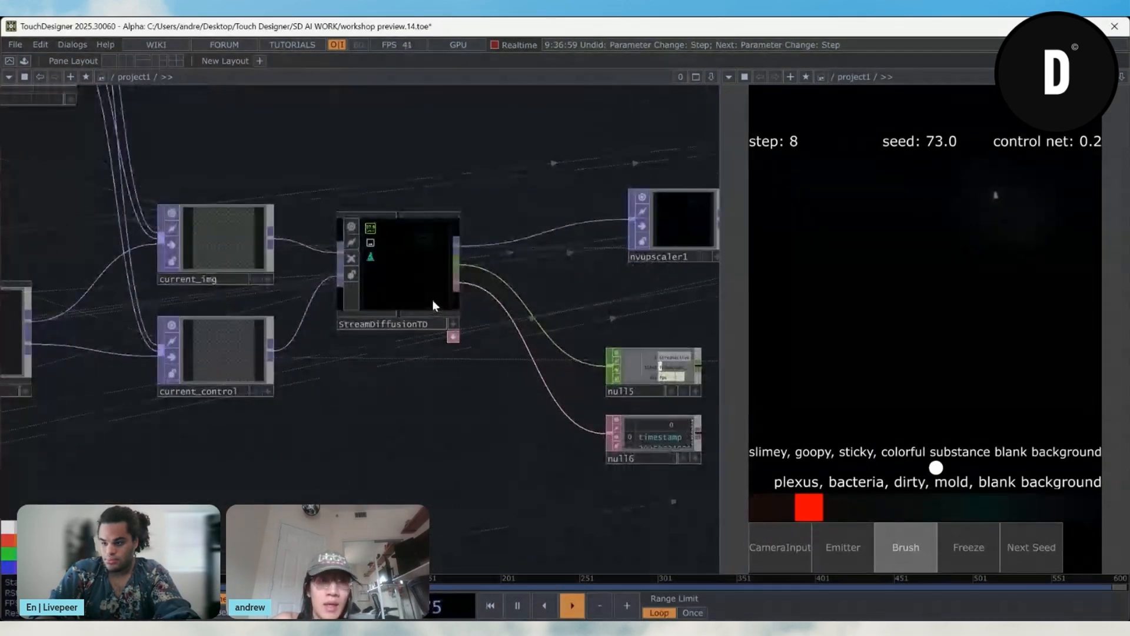
pyautogui.scroll(3, 431, 301)
pyautogui.press('p')
pyautogui.scroll(3, 419, 373)
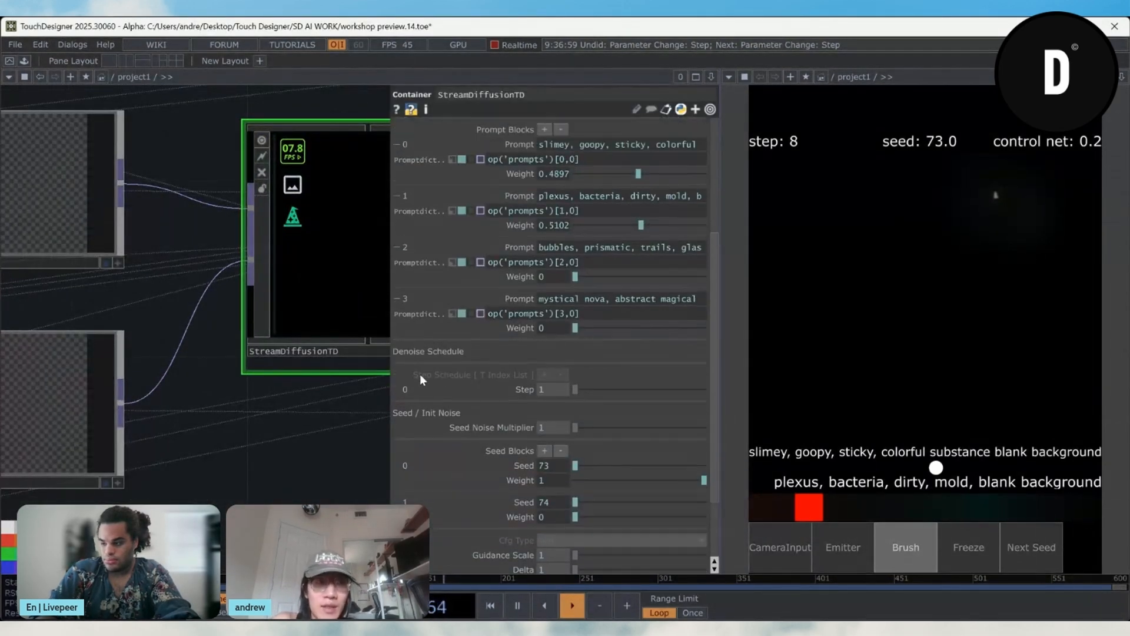
# Step: Close StreamDiffusionTD's parameters to look at its node, and reopen them at the prompt blocks and interpolation settings
pyautogui.press('p')
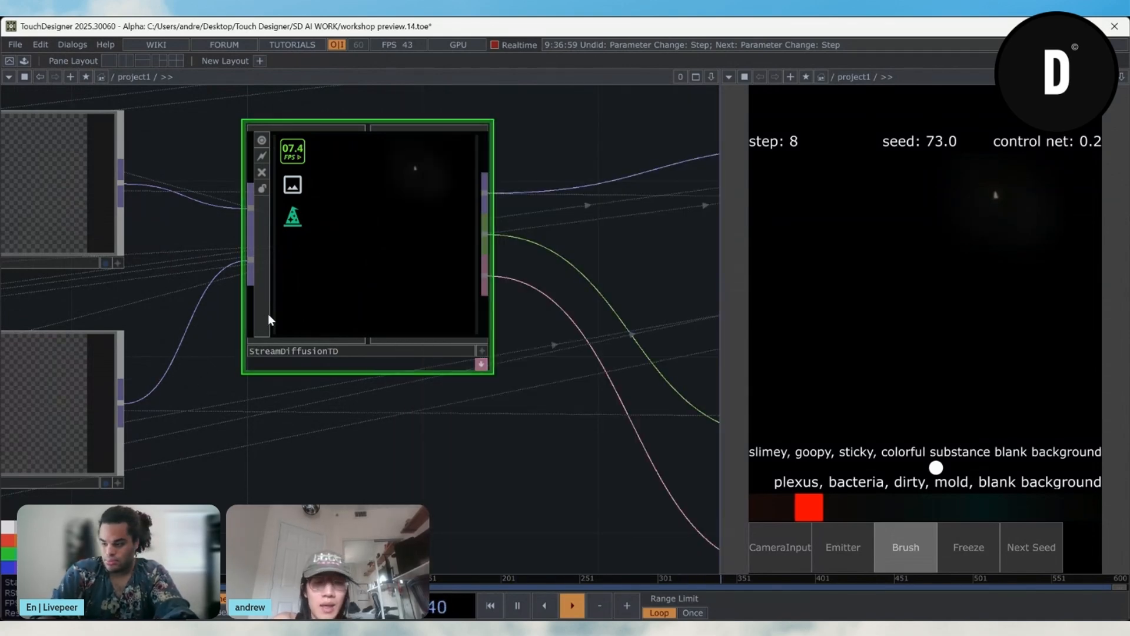
pyautogui.scroll(1, 292, 279)
pyautogui.scroll(-3, 267, 295)
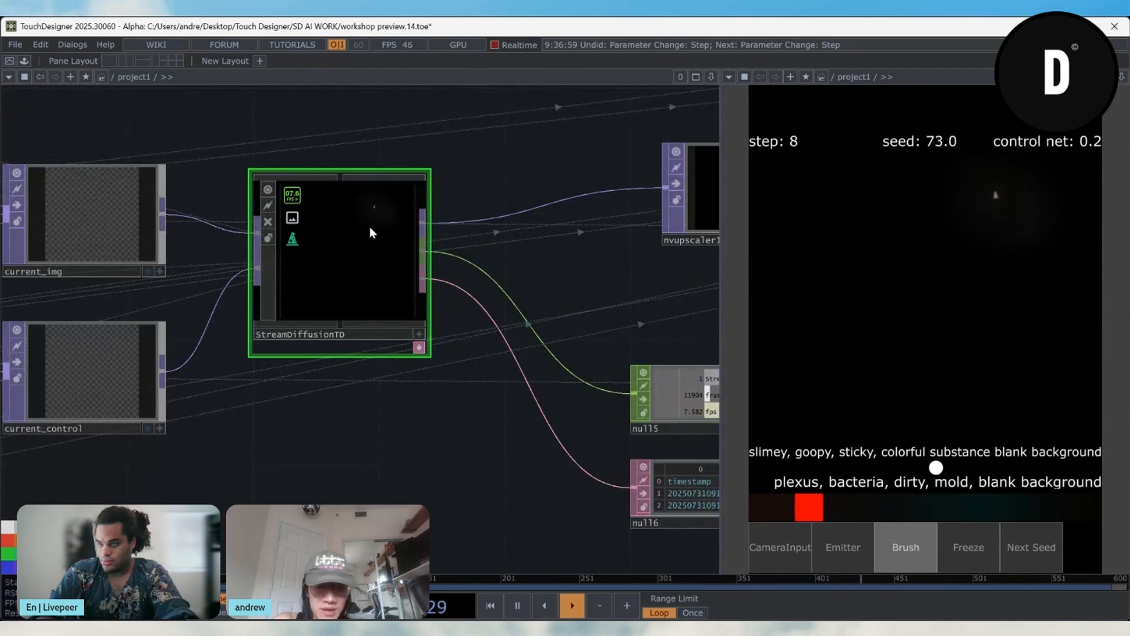
pyautogui.press('p')
pyautogui.scroll(2, 373, 244)
pyautogui.scroll(-2, 373, 244)
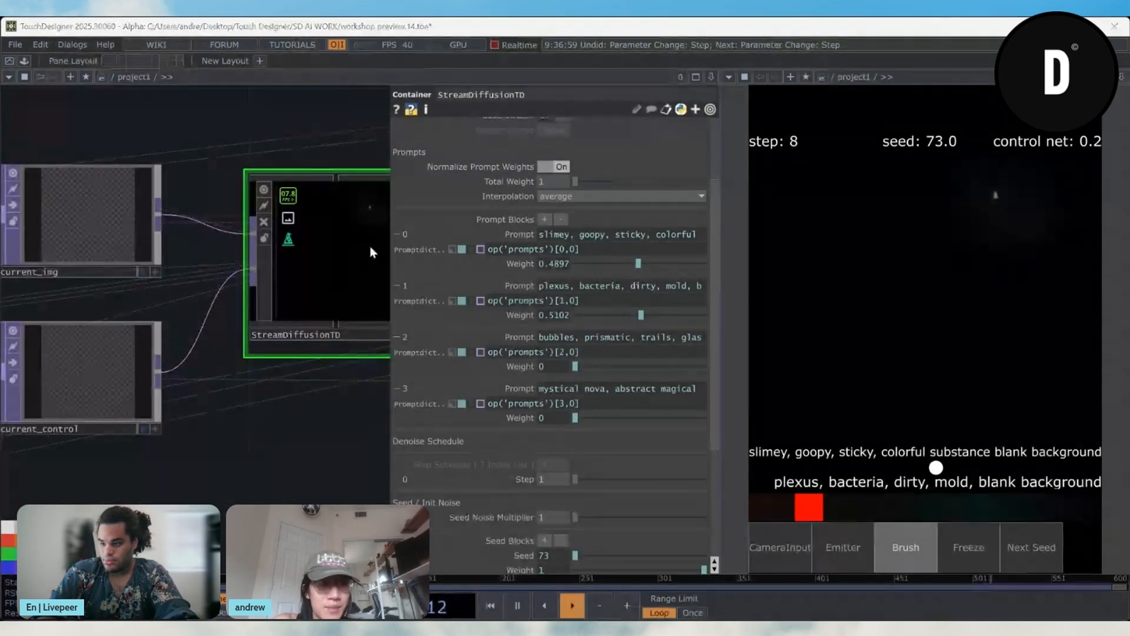
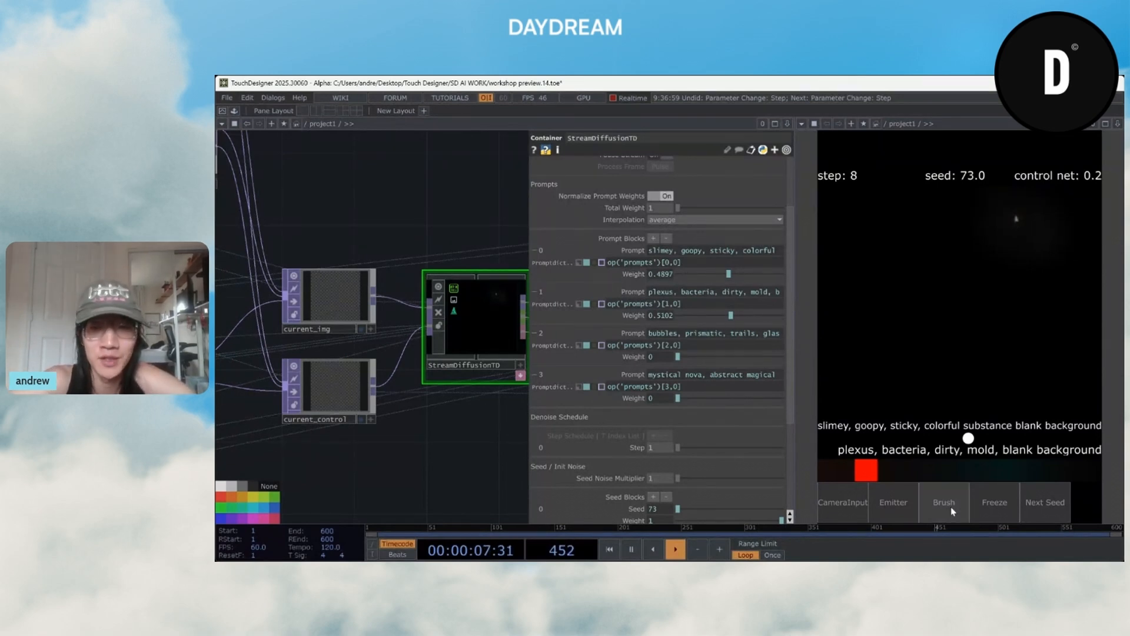
# Step: Switch the input mode to Emitter and shift the prompt slider fully to prismatic, bubbles, blank background
pyautogui.click(877, 520)
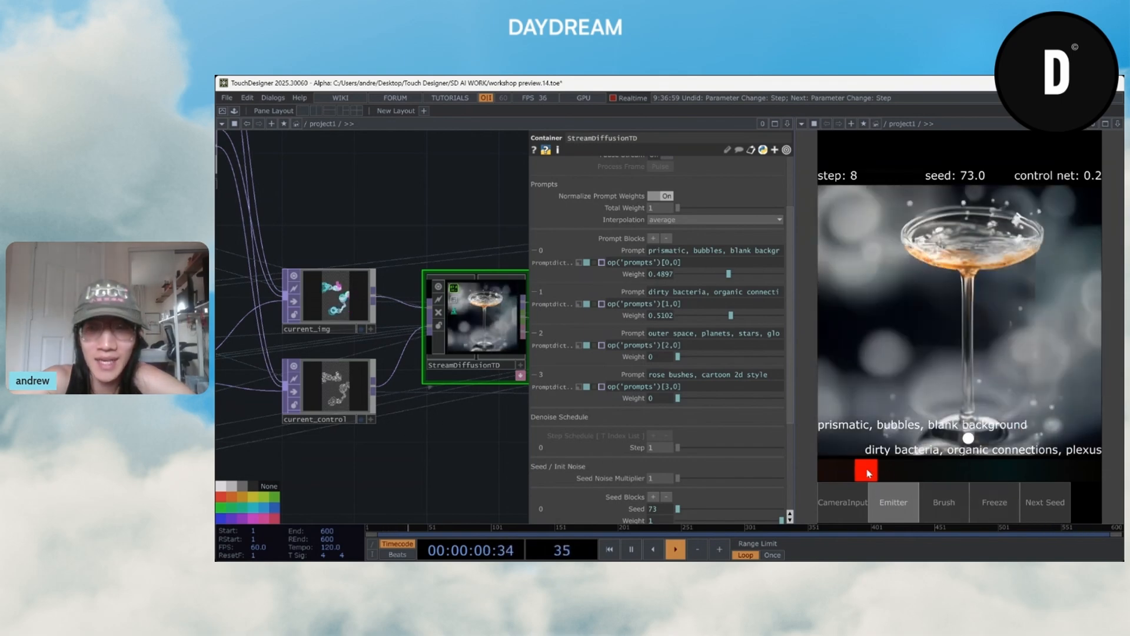
pyautogui.moveTo(866, 471); pyautogui.dragTo(802, 471)
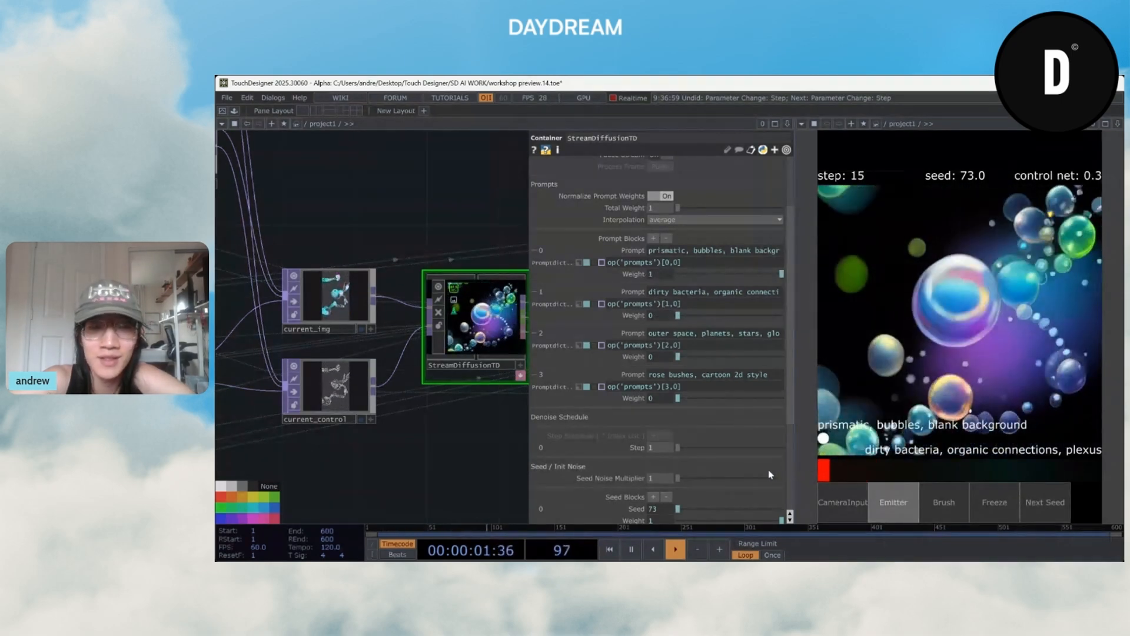
# Step: Examine the camera, emitter and brush components feeding current_img and current_control, and close StreamDiffusionTD's parameters
pyautogui.moveTo(414, 444); pyautogui.dragTo(481, 415)
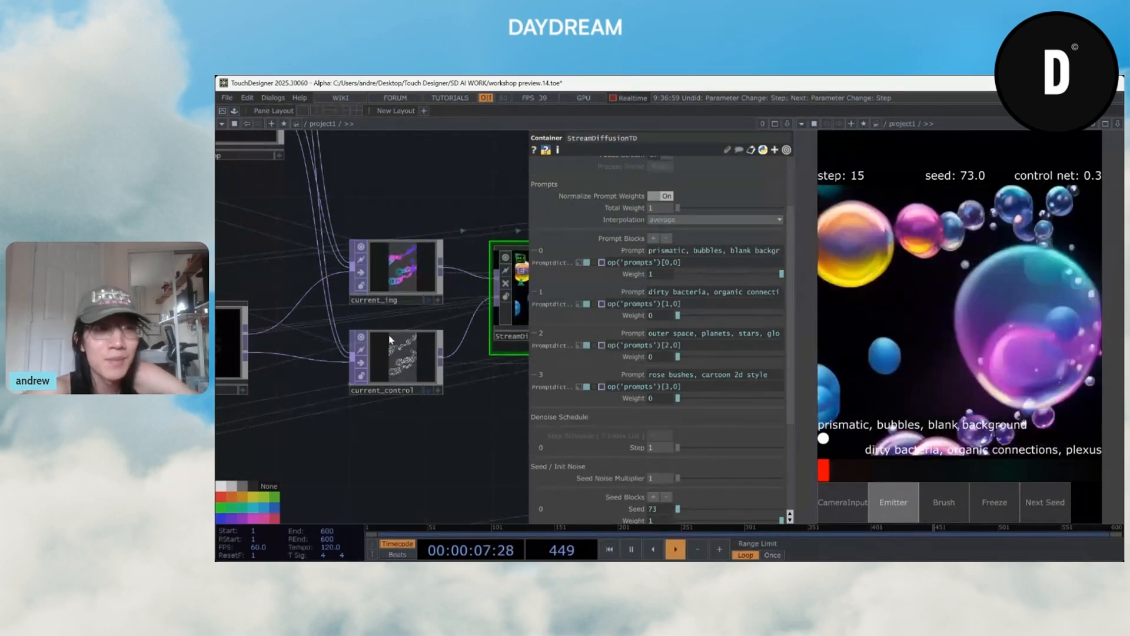
pyautogui.moveTo(288, 258); pyautogui.dragTo(405, 396)
pyautogui.scroll(-2, 373, 434)
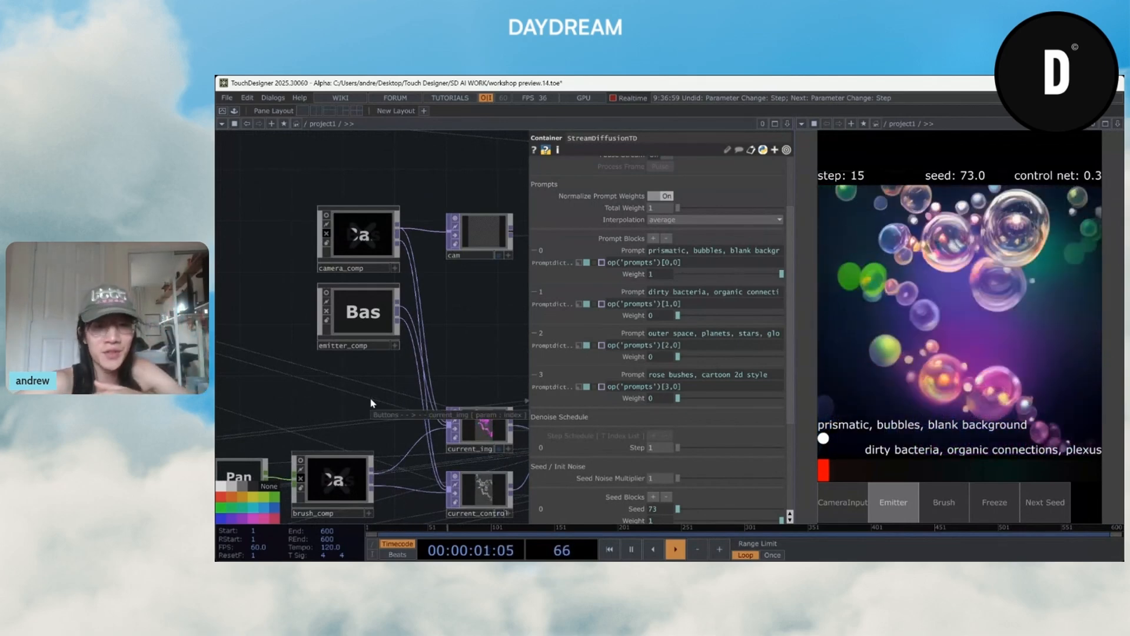
pyautogui.press('p')
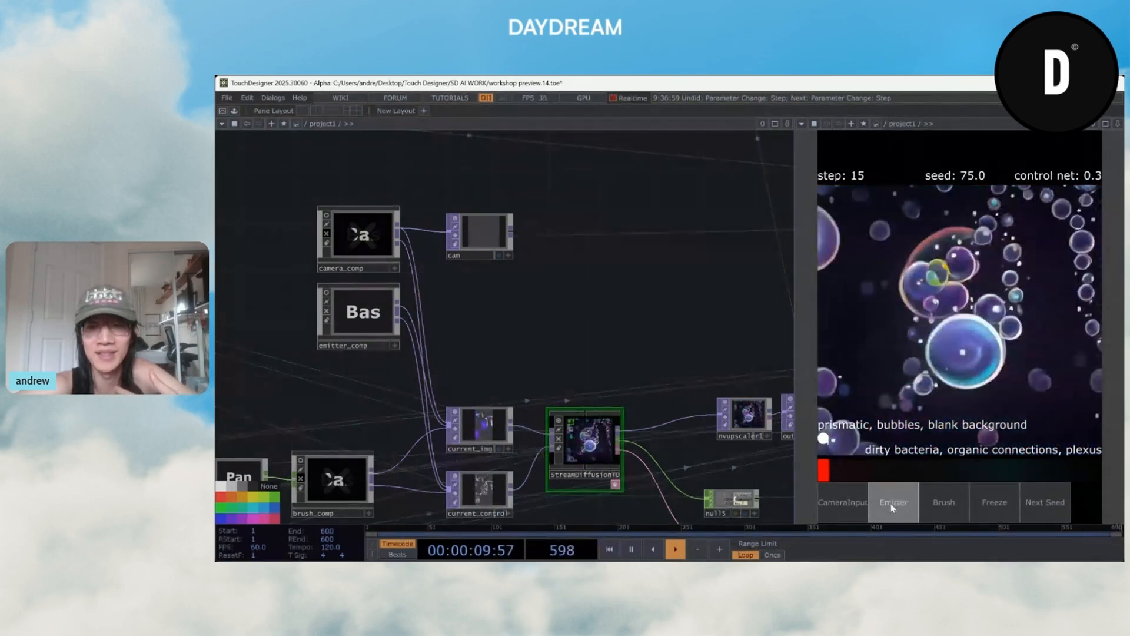
# Step: Advance the seed to 77 and shift emitter_comp slightly away from the current_img and current_control nodes
pyautogui.click(1044, 505)
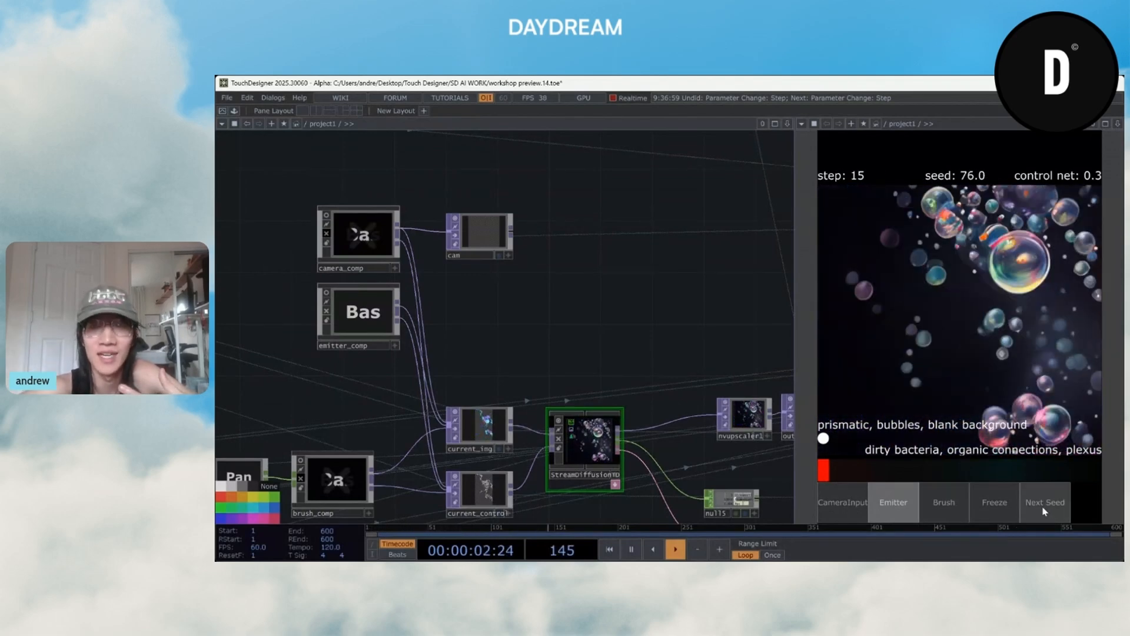
pyautogui.click(1043, 510)
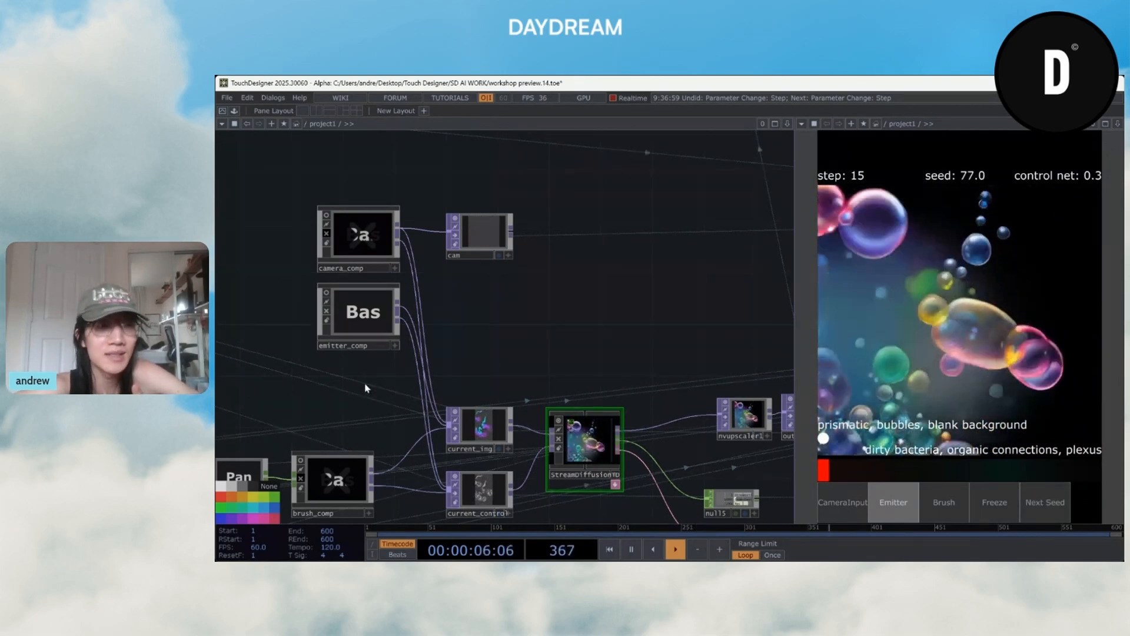
pyautogui.moveTo(371, 386); pyautogui.dragTo(604, 395)
pyautogui.moveTo(608, 333); pyautogui.dragTo(571, 333)
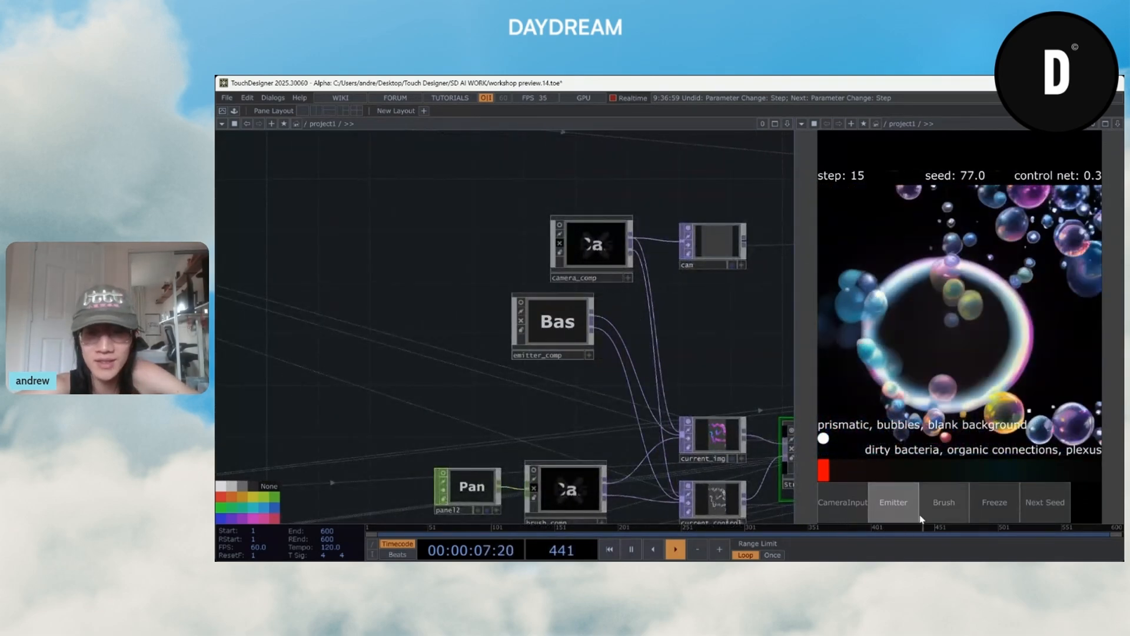
# Step: Switch the input mode to Brush and back to Emitter, comparing how each feeds StreamDiffusionTD
pyautogui.click(936, 508)
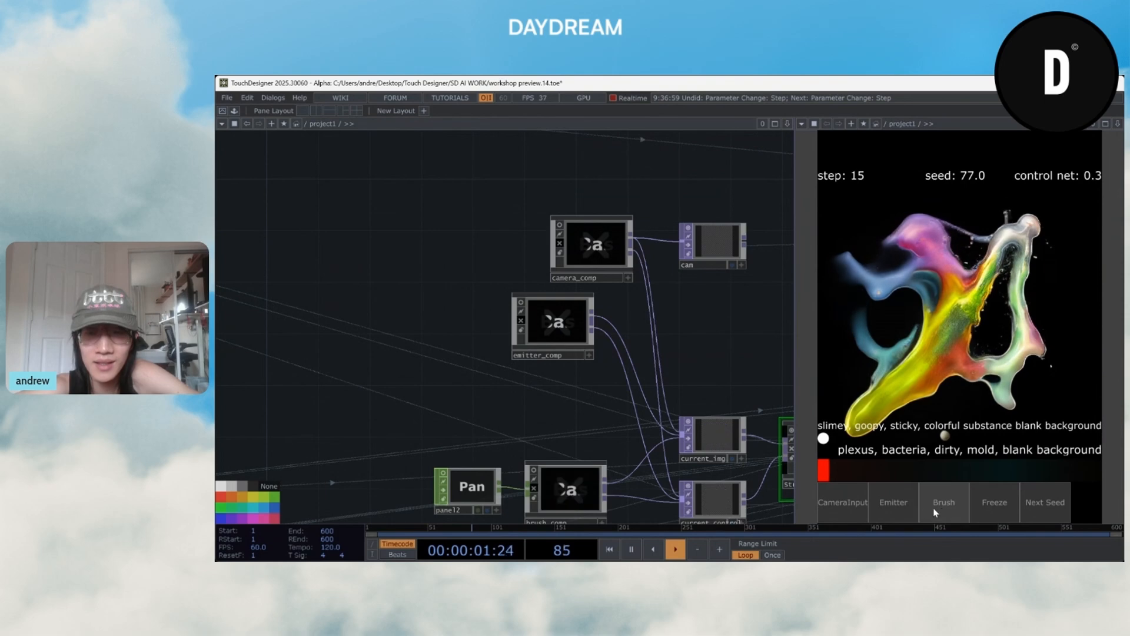
pyautogui.click(900, 505)
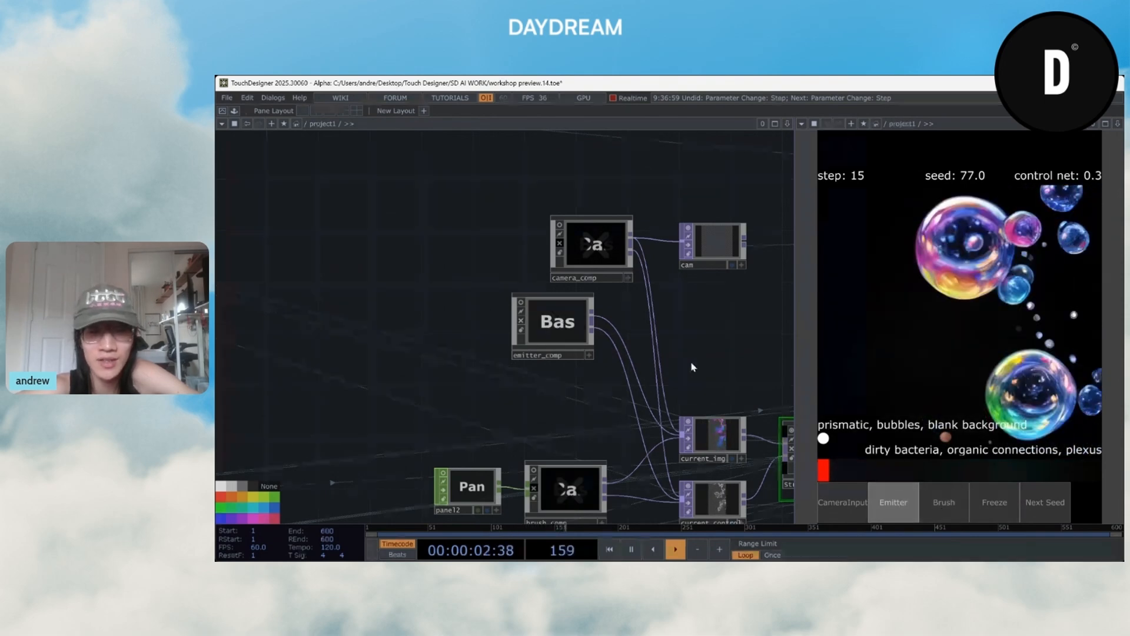
pyautogui.moveTo(674, 348); pyautogui.dragTo(557, 282)
pyautogui.moveTo(651, 331); pyautogui.dragTo(553, 286)
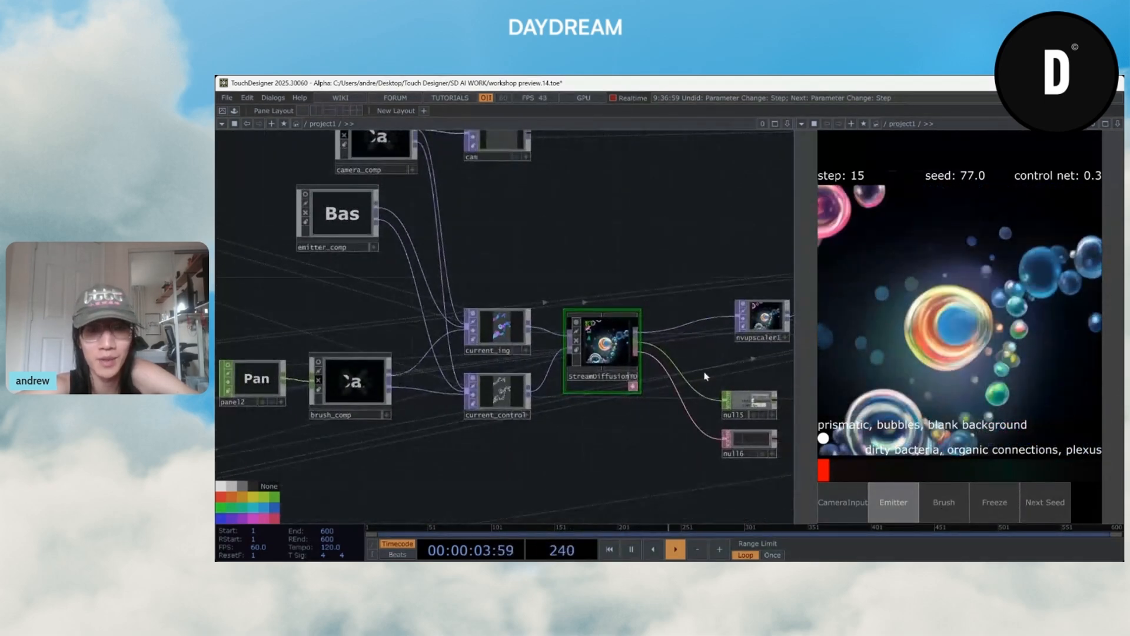
# Step: Look through the network from the input components past StreamDiffusionTD to the upscaled output and UI display section
pyautogui.moveTo(355, 273); pyautogui.dragTo(598, 306)
pyautogui.scroll(-3, 595, 305)
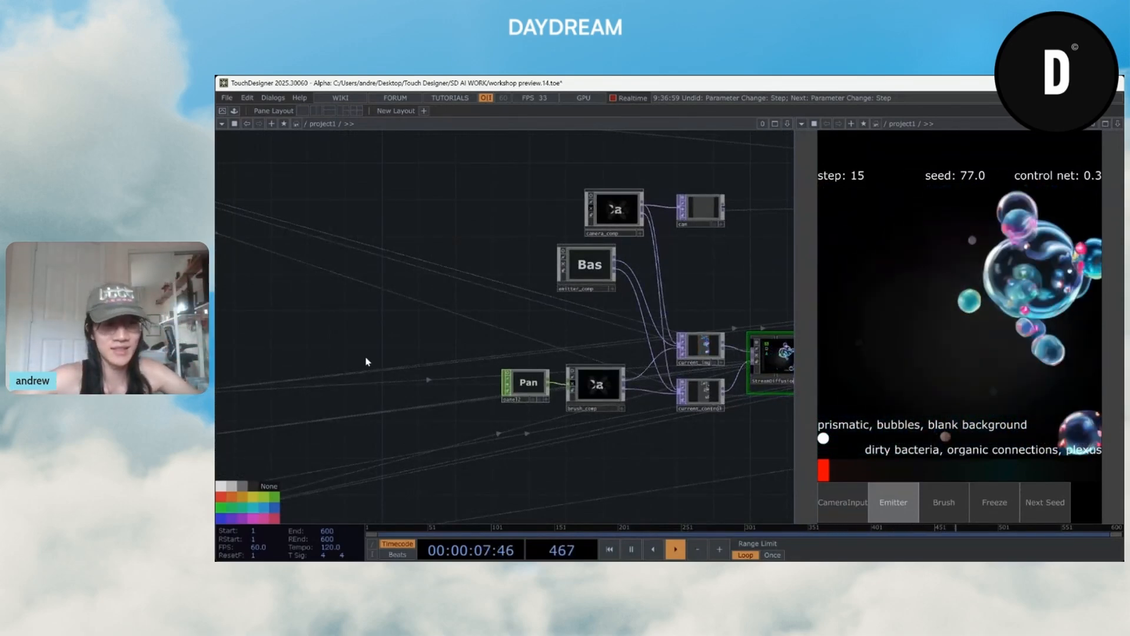
pyautogui.moveTo(366, 361); pyautogui.dragTo(492, 321)
pyautogui.scroll(-3, 492, 321)
pyautogui.moveTo(560, 327); pyautogui.dragTo(655, 335)
pyautogui.moveTo(481, 320); pyautogui.dragTo(376, 348)
pyautogui.moveTo(713, 430); pyautogui.dragTo(335, 494)
pyautogui.scroll(3, 535, 426)
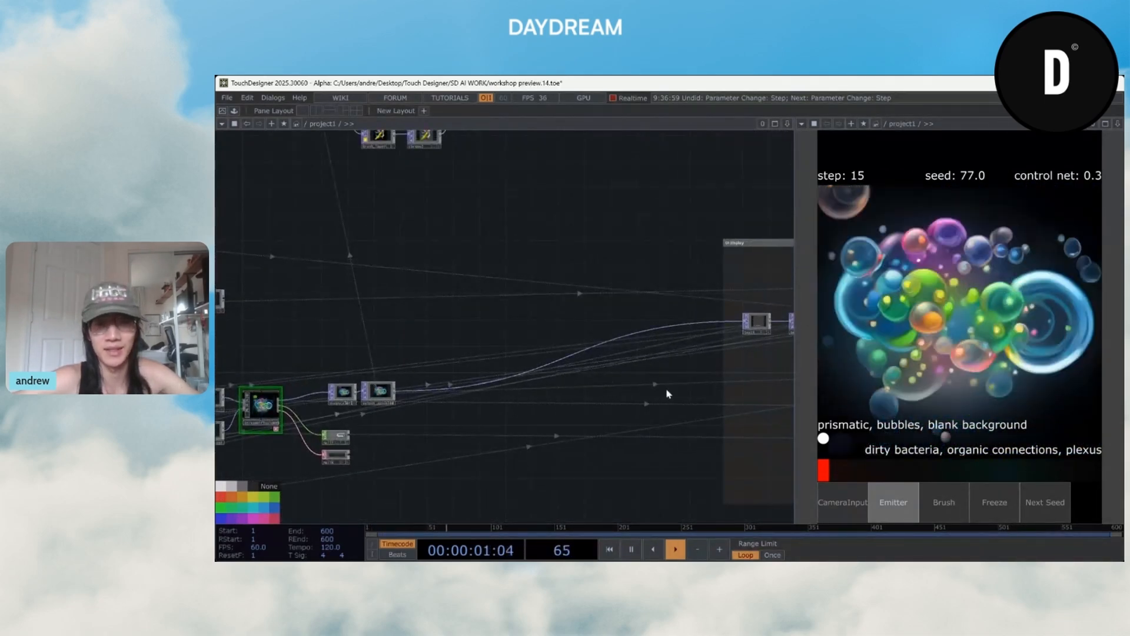
pyautogui.moveTo(678, 372); pyautogui.dragTo(863, 346)
pyautogui.scroll(5, 611, 411)
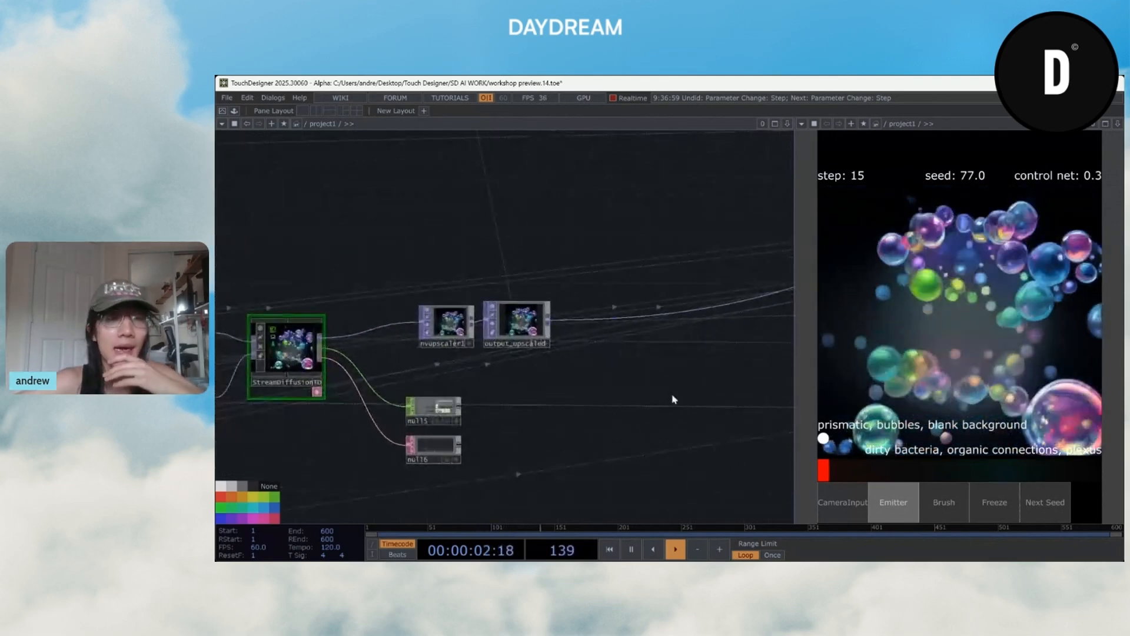
# Step: Examine how the input components reach StreamDiffusionTD and how its outputs connect to the null nodes, nvupscaler1 and output_upscaled
pyautogui.moveTo(666, 400); pyautogui.dragTo(759, 406)
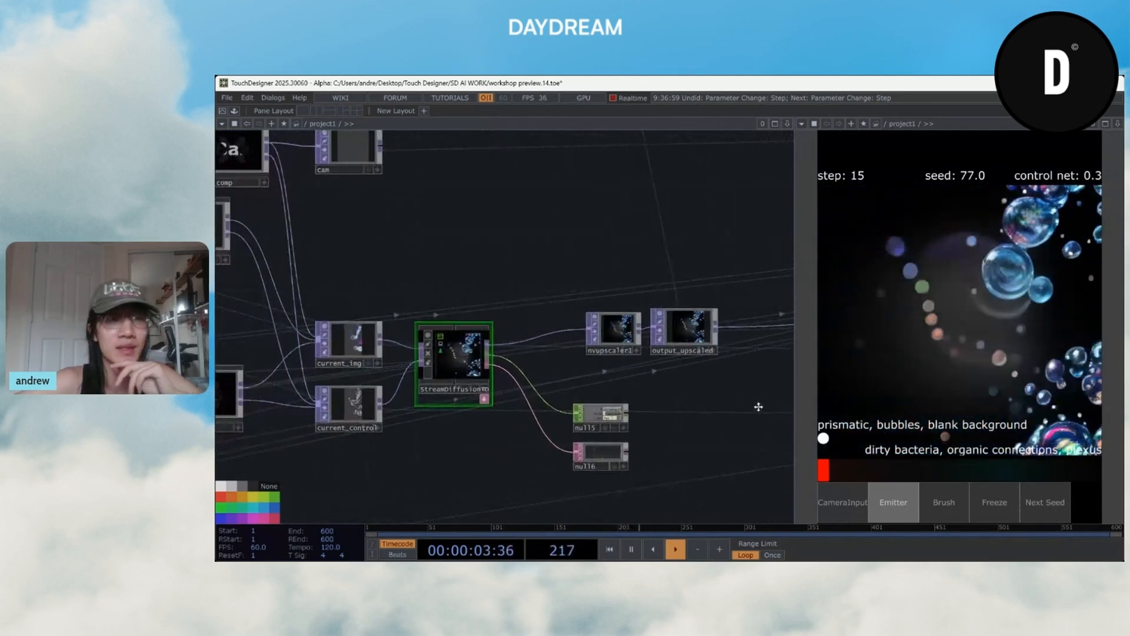
pyautogui.moveTo(618, 307); pyautogui.dragTo(822, 324)
pyautogui.moveTo(359, 336); pyautogui.dragTo(549, 363)
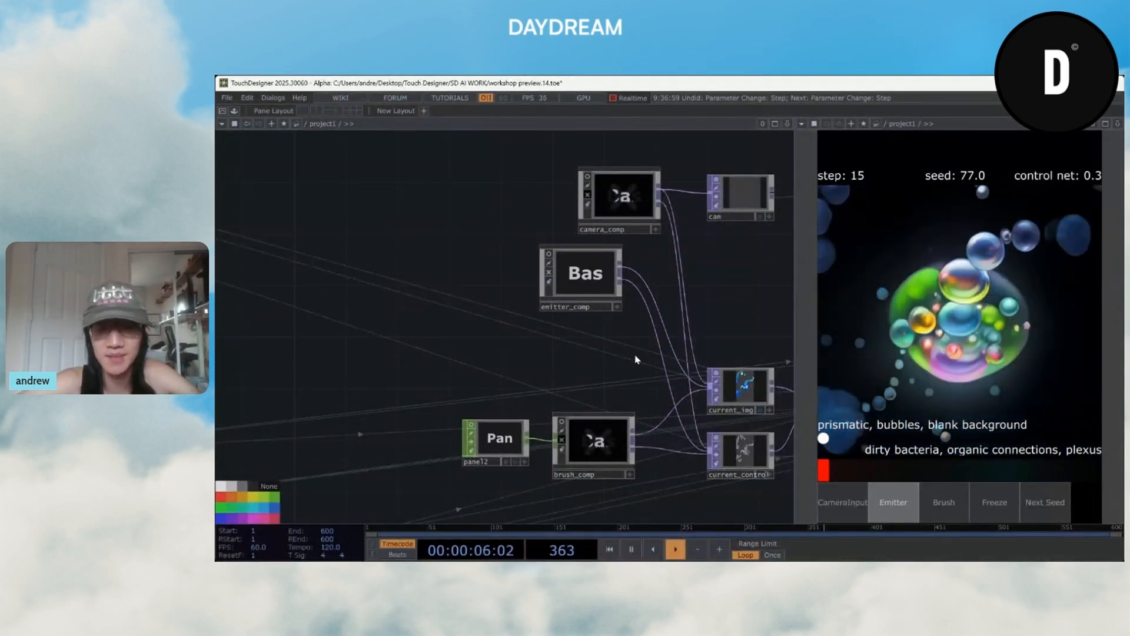
pyautogui.moveTo(636, 359); pyautogui.dragTo(477, 362)
pyautogui.moveTo(684, 413); pyautogui.dragTo(596, 423)
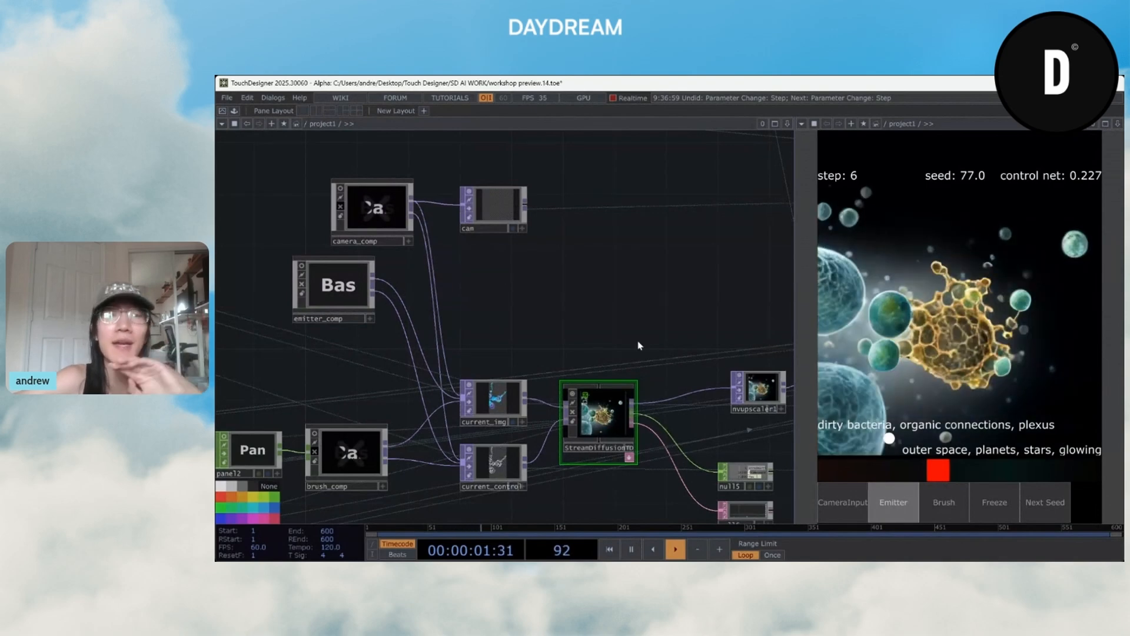
pyautogui.moveTo(549, 322); pyautogui.dragTo(321, 337)
pyautogui.moveTo(599, 310); pyautogui.dragTo(417, 303)
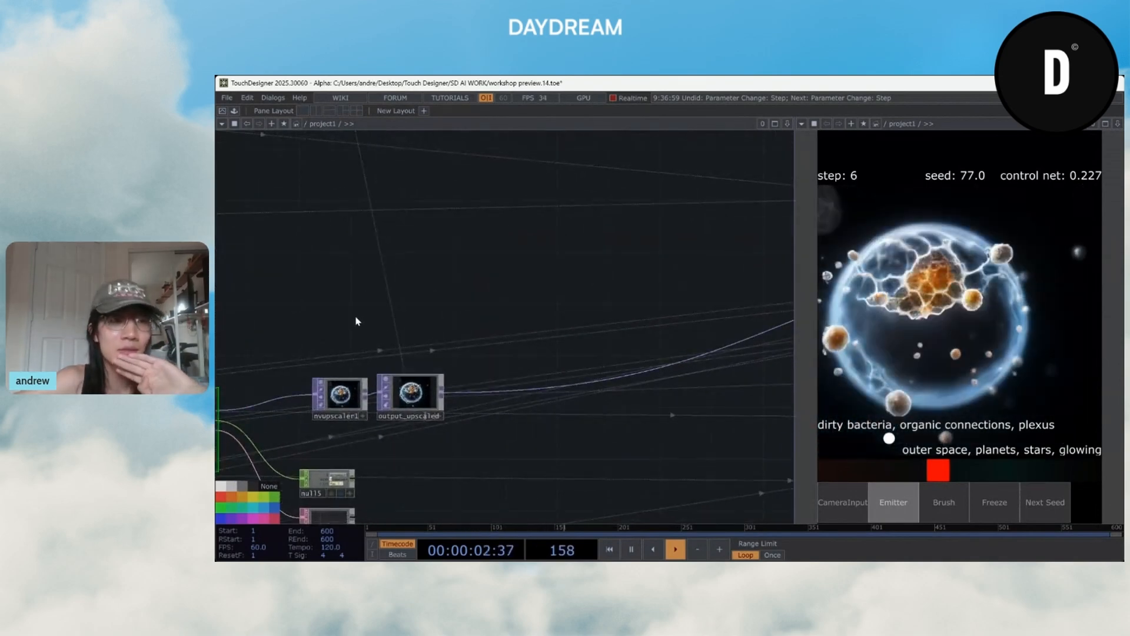
pyautogui.moveTo(466, 341); pyautogui.dragTo(308, 417)
pyautogui.scroll(-5, 282, 417)
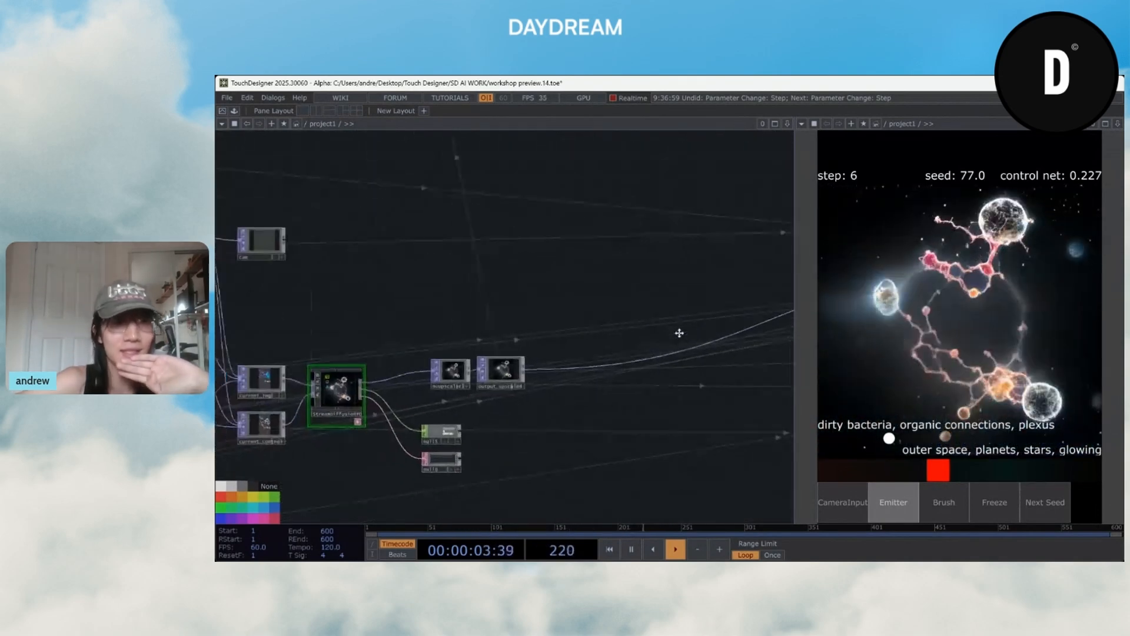
pyautogui.scroll(5, 456, 393)
pyautogui.scroll(-5, 453, 395)
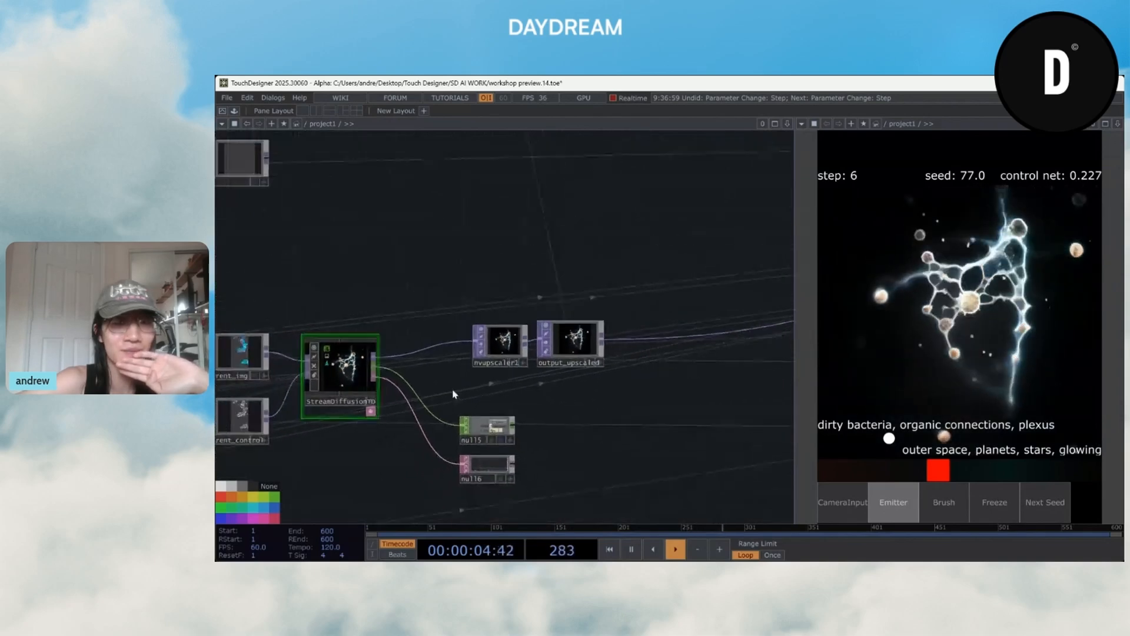
pyautogui.moveTo(490, 408); pyautogui.dragTo(218, 442)
pyautogui.moveTo(408, 394); pyautogui.dragTo(674, 329)
pyautogui.scroll(3, 575, 356)
pyautogui.scroll(2, 575, 356)
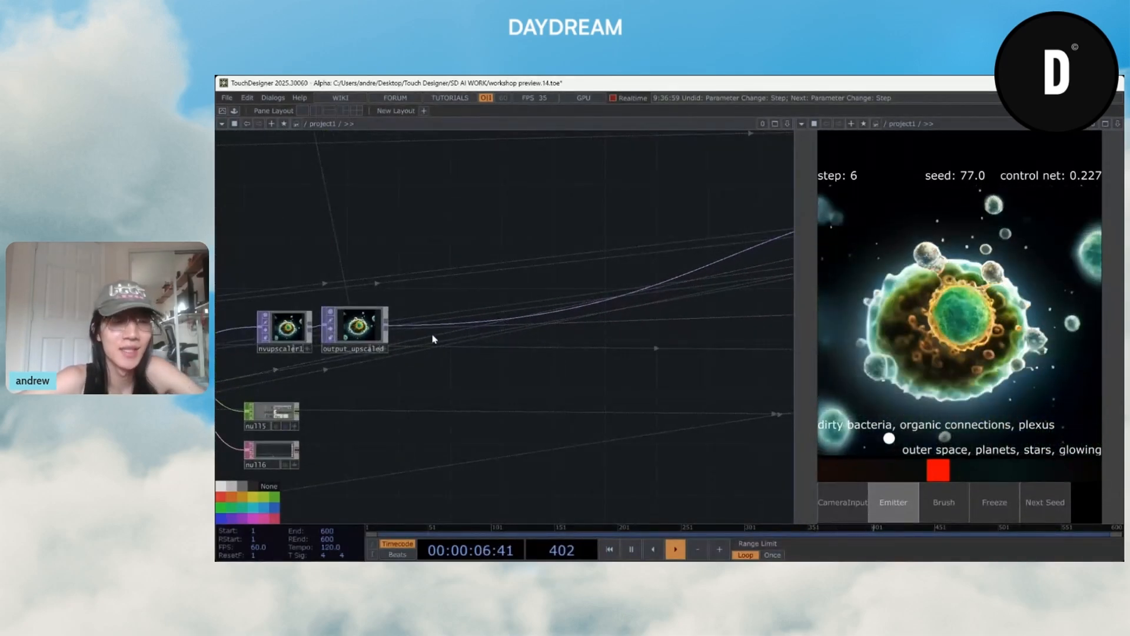
# Step: Insert a Bloom TOP after output_upscaled and set its Pre-Black Level to 0.027 and Min Bloom Radius to 0.286
pyautogui.rightClick(470, 322)
pyautogui.click(485, 312)
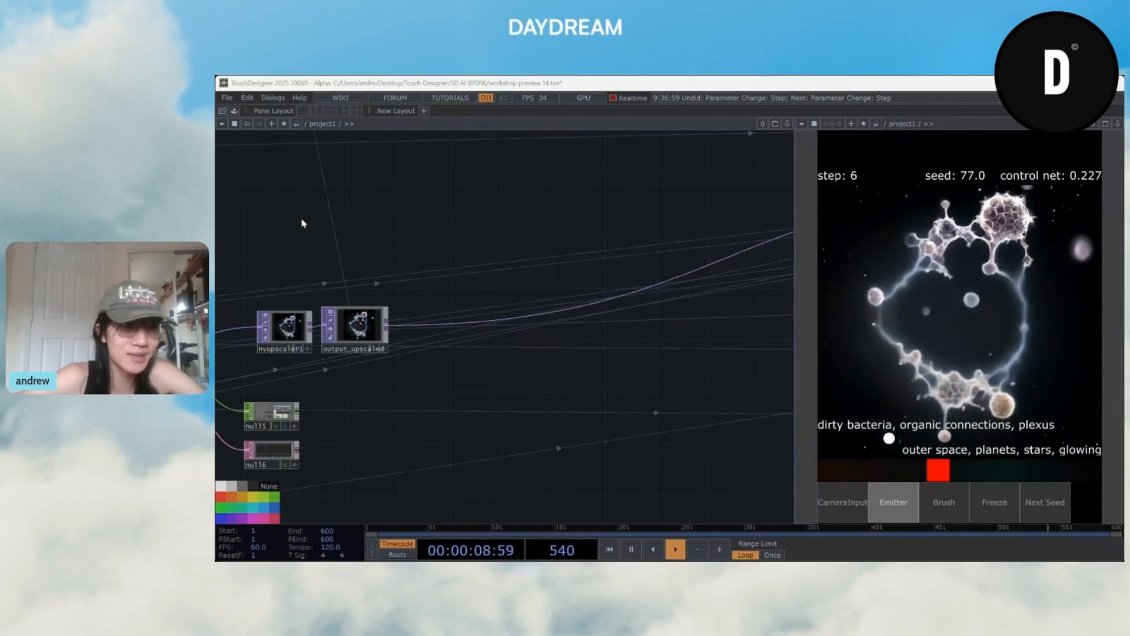
pyautogui.click(510, 365)
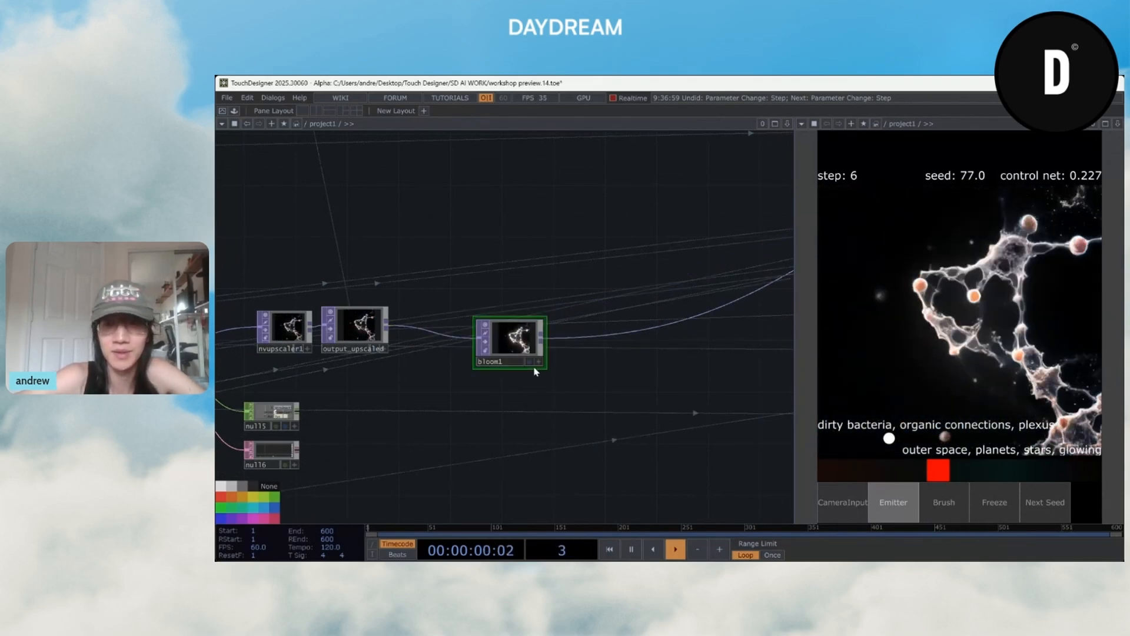
pyautogui.moveTo(534, 368); pyautogui.dragTo(508, 342)
pyautogui.press('p')
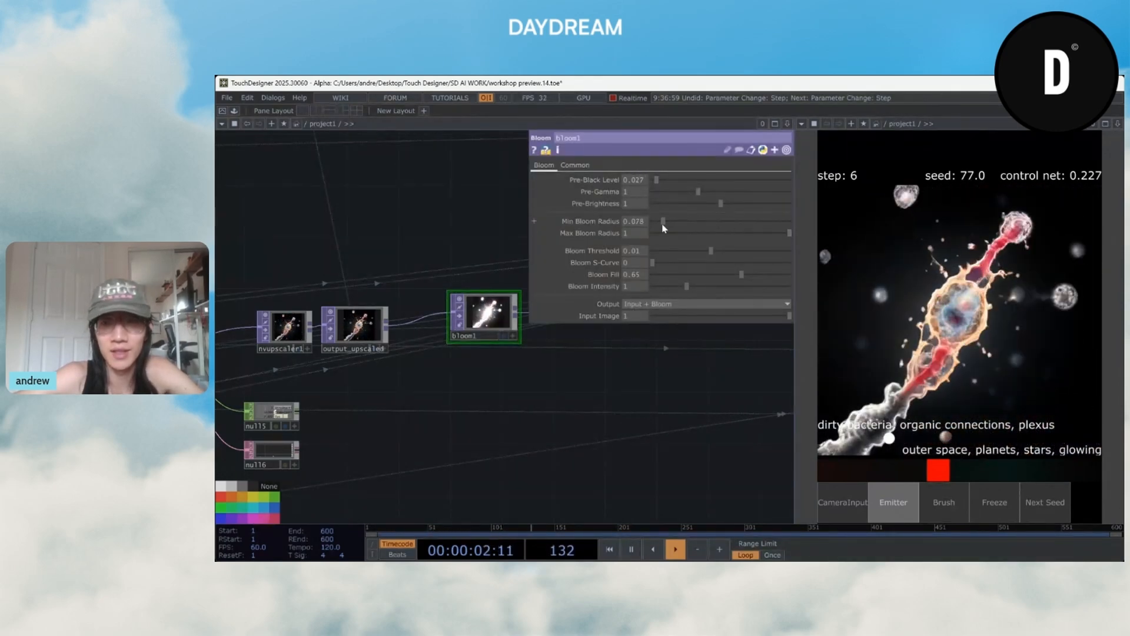
pyautogui.click(689, 223)
# Step: Trace the bloomed output to the UI display section and delete the Bloom node after output_upscaled
pyautogui.scroll(-5, 482, 371)
pyautogui.moveTo(550, 394); pyautogui.dragTo(467, 424)
pyautogui.scroll(3, 659, 371)
pyautogui.moveTo(659, 371); pyautogui.dragTo(216, 430)
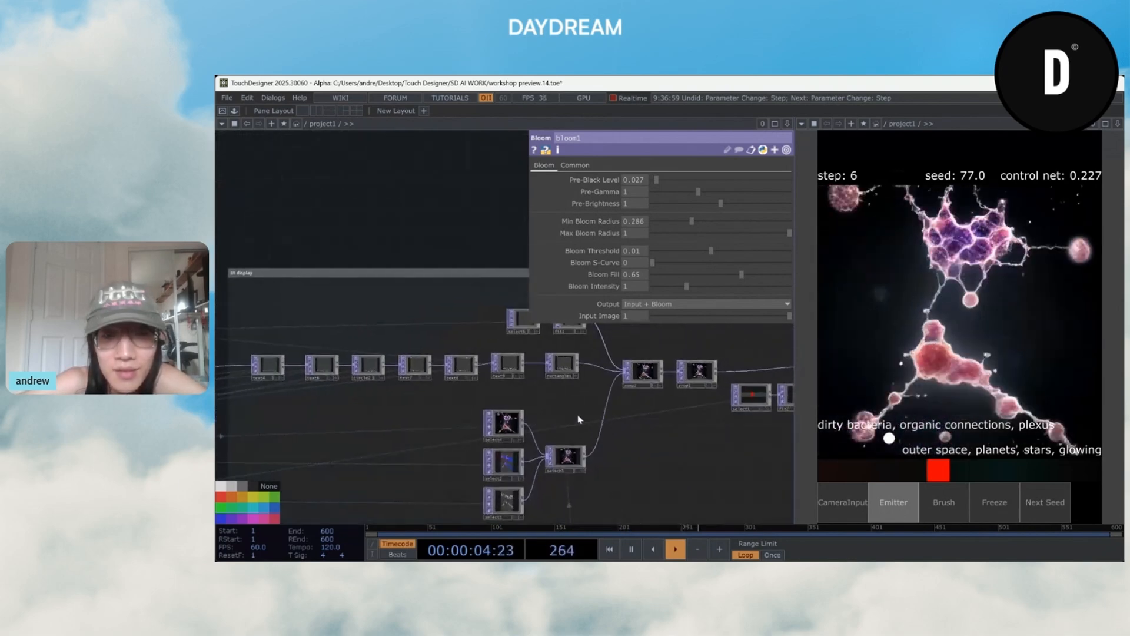
pyautogui.scroll(3, 580, 418)
pyautogui.scroll(-5, 583, 418)
pyautogui.moveTo(457, 417); pyautogui.dragTo(641, 405)
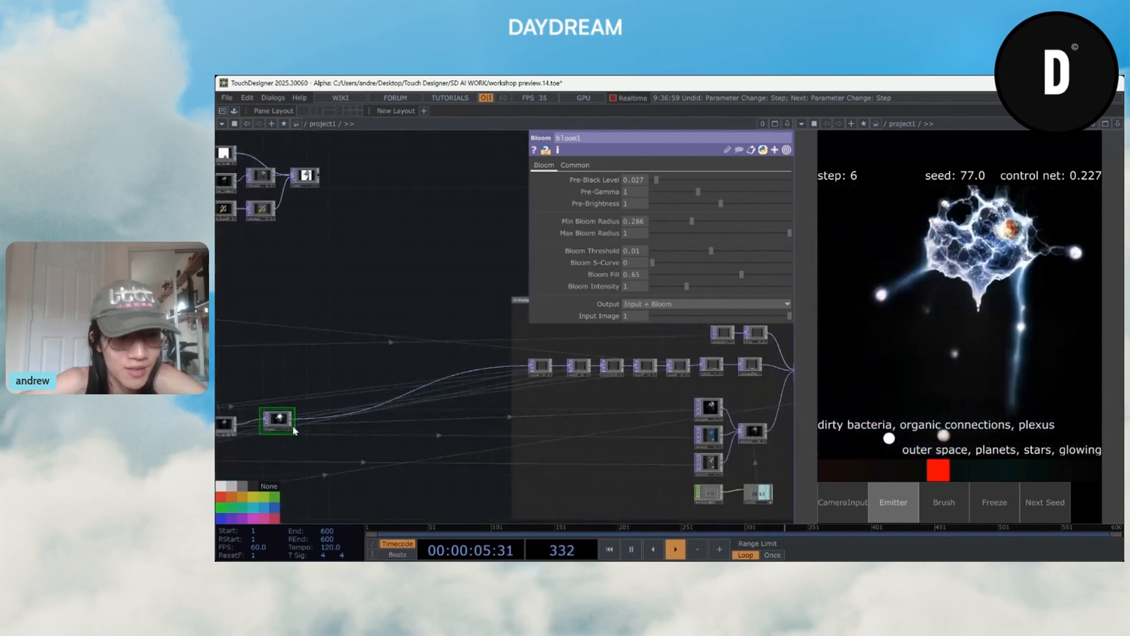
pyautogui.press('Delete')
# Step: Insert a Bloom TOP between select4 and switch1 in the UI display section
pyautogui.moveTo(485, 442); pyautogui.dragTo(456, 405)
pyautogui.scroll(6, 555, 429)
pyautogui.click(495, 425)
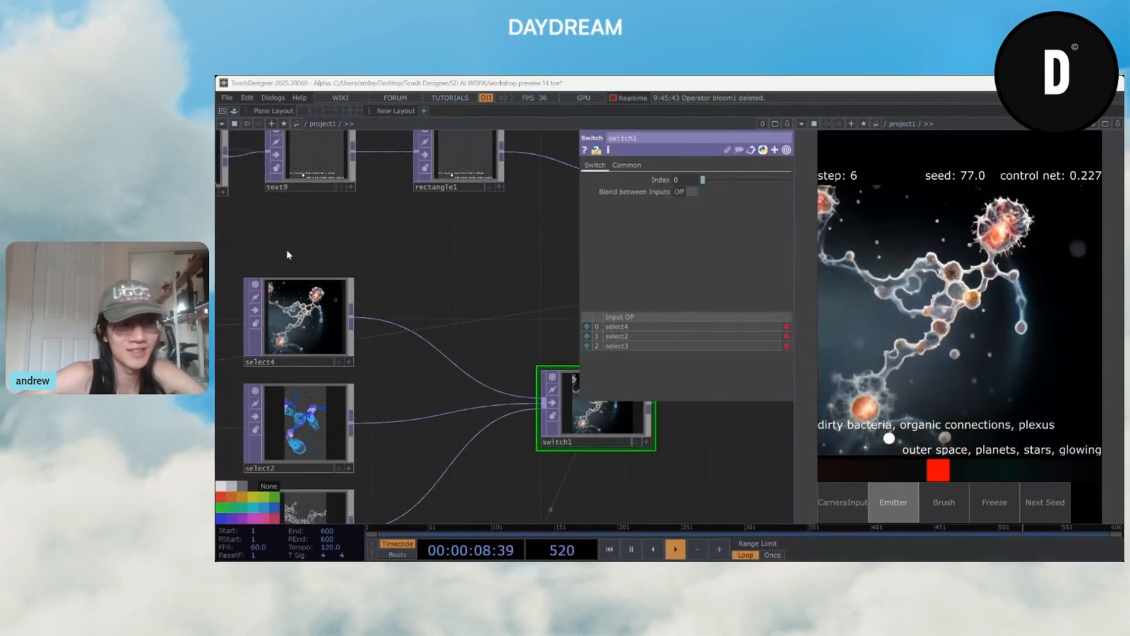
pyautogui.hotkey('ctrl', 'v')
pyautogui.click(458, 338)
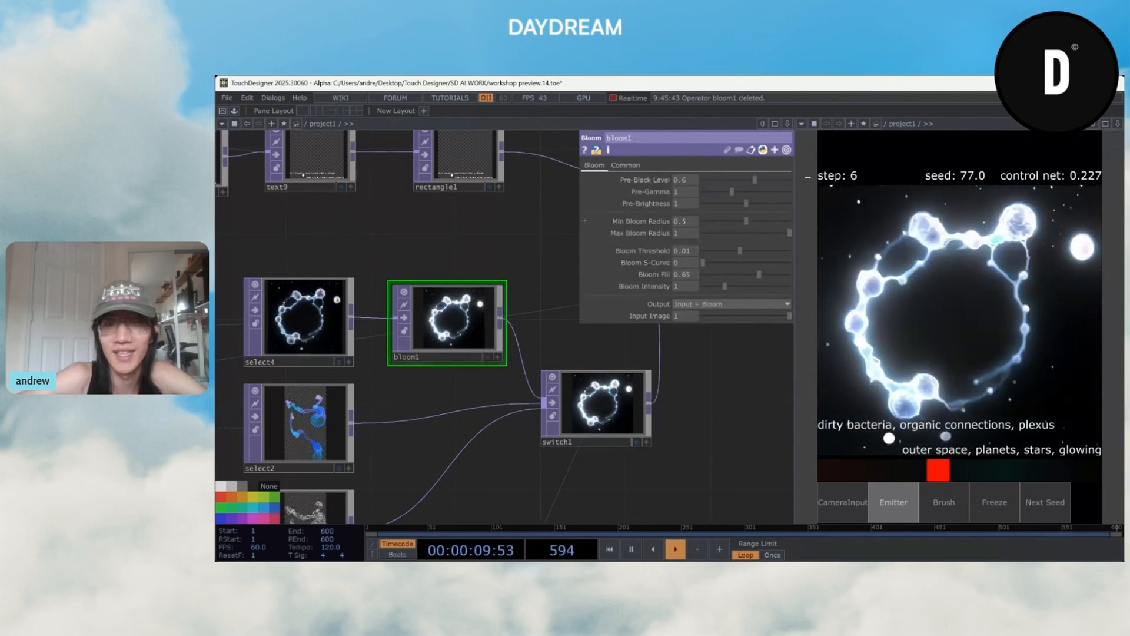
# Step: Set the Bloom's Pre-Black Level to 0.112, Pre-Gamma to 1.9, Min Radius to 0 and Max Radius to 0.77, shifting the prompts toward rose bushes
pyautogui.moveTo(745, 183); pyautogui.dragTo(723, 185)
pyautogui.moveTo(745, 221); pyautogui.dragTo(695, 226)
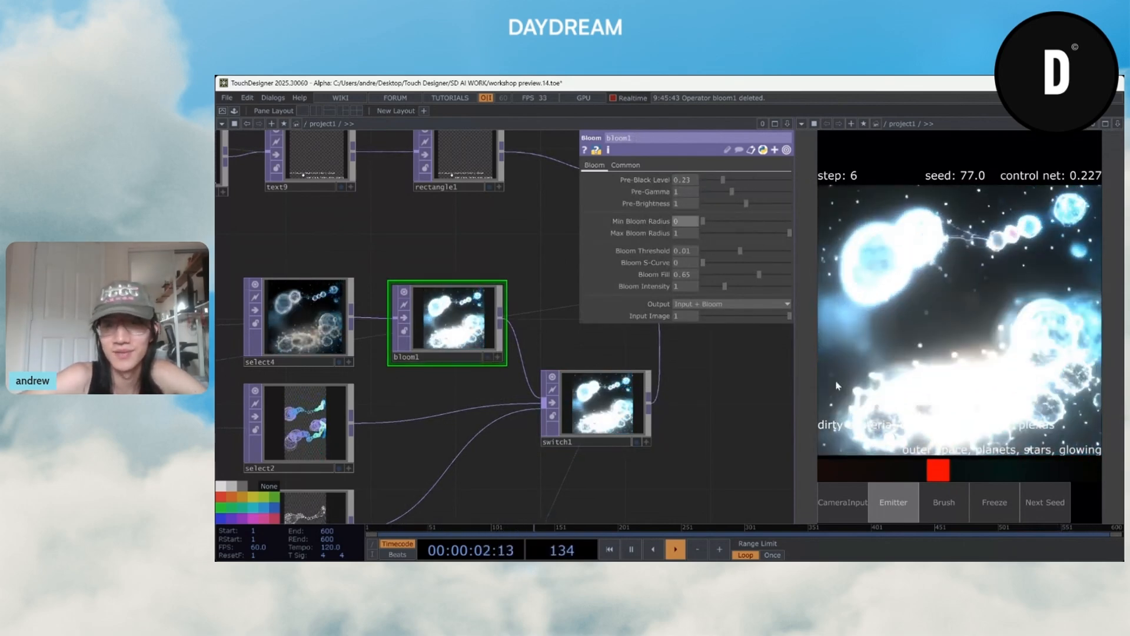
pyautogui.moveTo(789, 233); pyautogui.dragTo(769, 233)
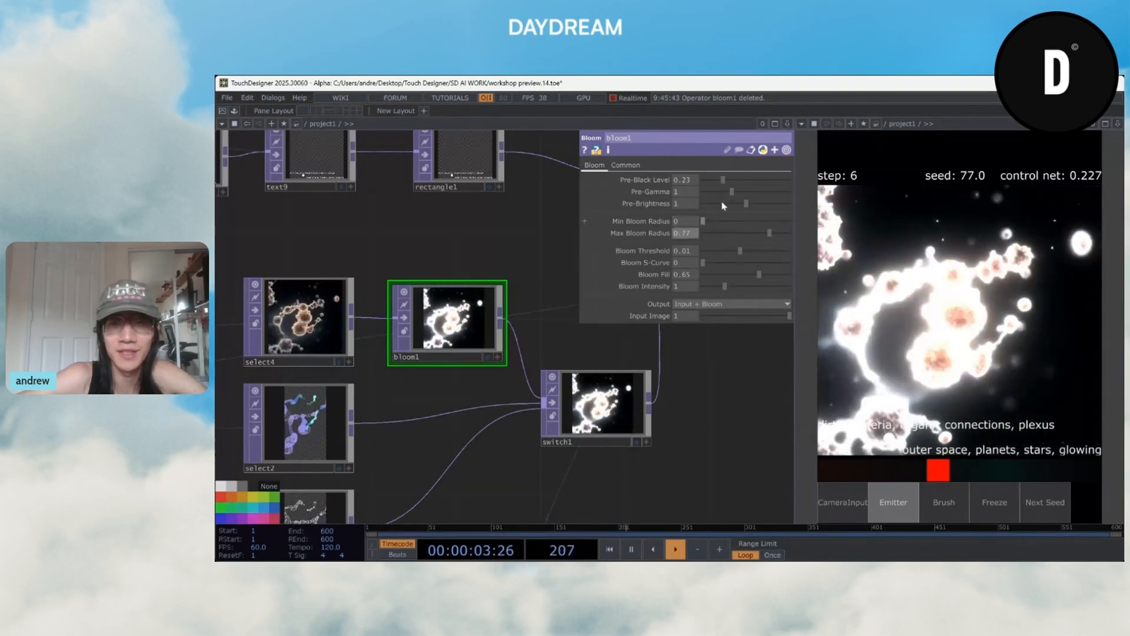
pyautogui.moveTo(722, 180); pyautogui.dragTo(743, 183)
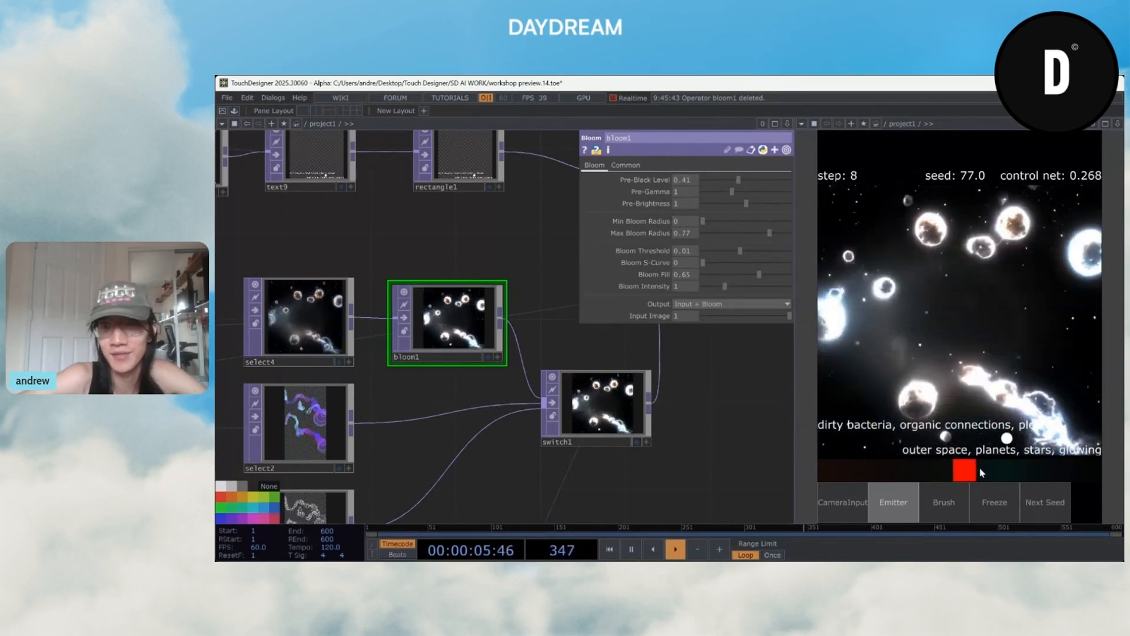
pyautogui.moveTo(996, 473); pyautogui.dragTo(1066, 473)
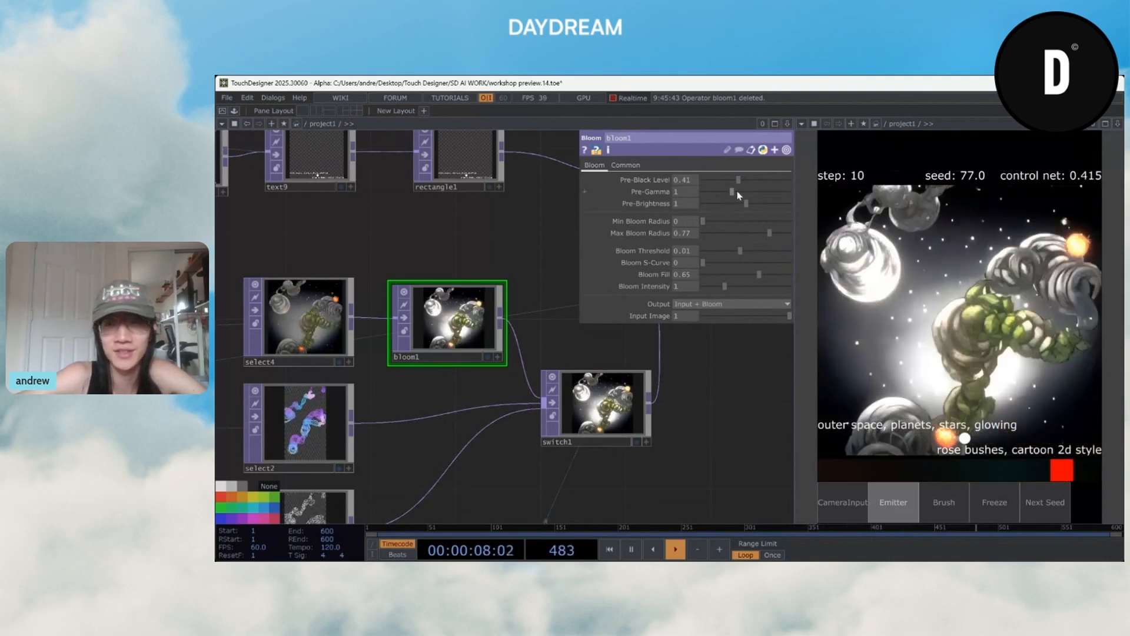
pyautogui.moveTo(732, 191)
pyautogui.mouseDown()
pyautogui.moveTo(759, 197)
pyautogui.moveTo(712, 180)
pyautogui.mouseUp()
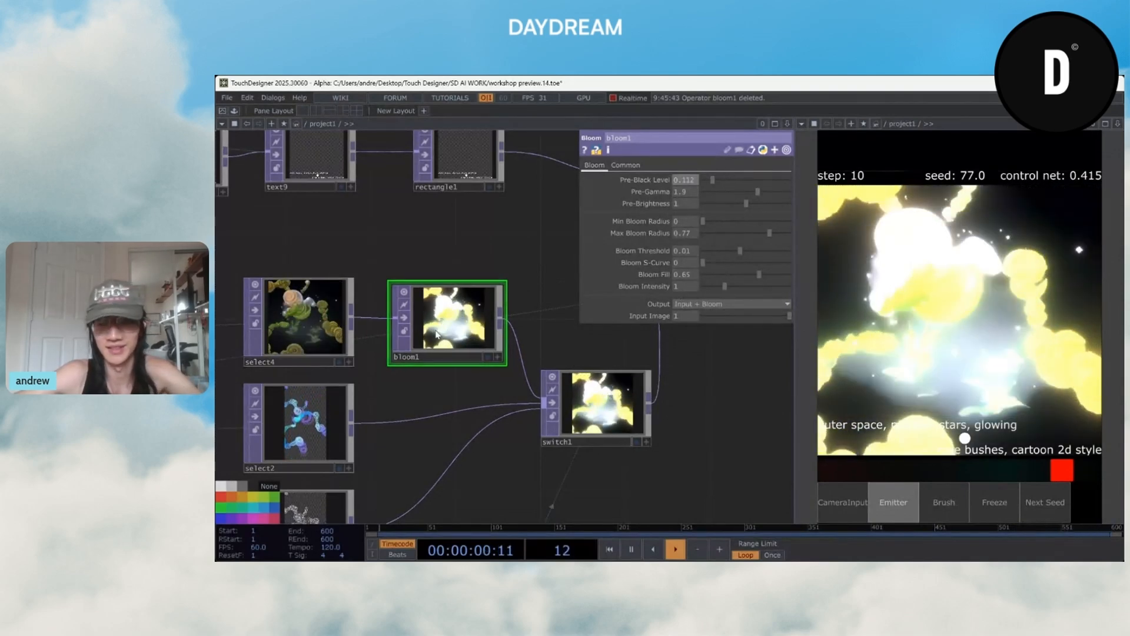
# Step: Delete the Bloom node between select4 and switch1 and return to the StreamDiffusionTD part of the network
pyautogui.press('Delete')
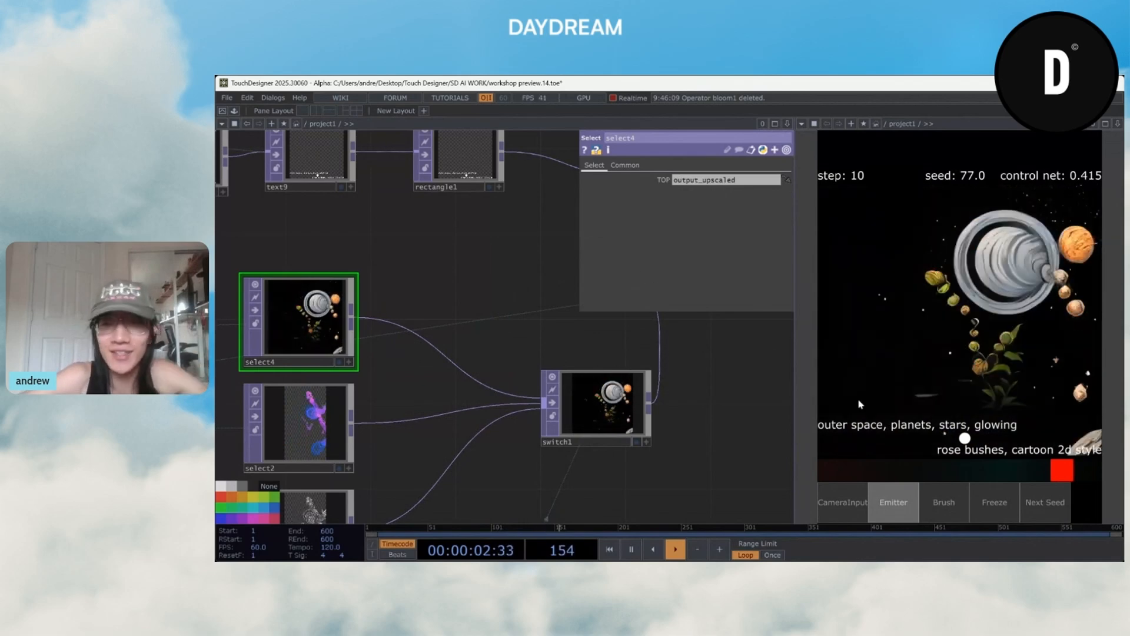
pyautogui.scroll(-4, 523, 294)
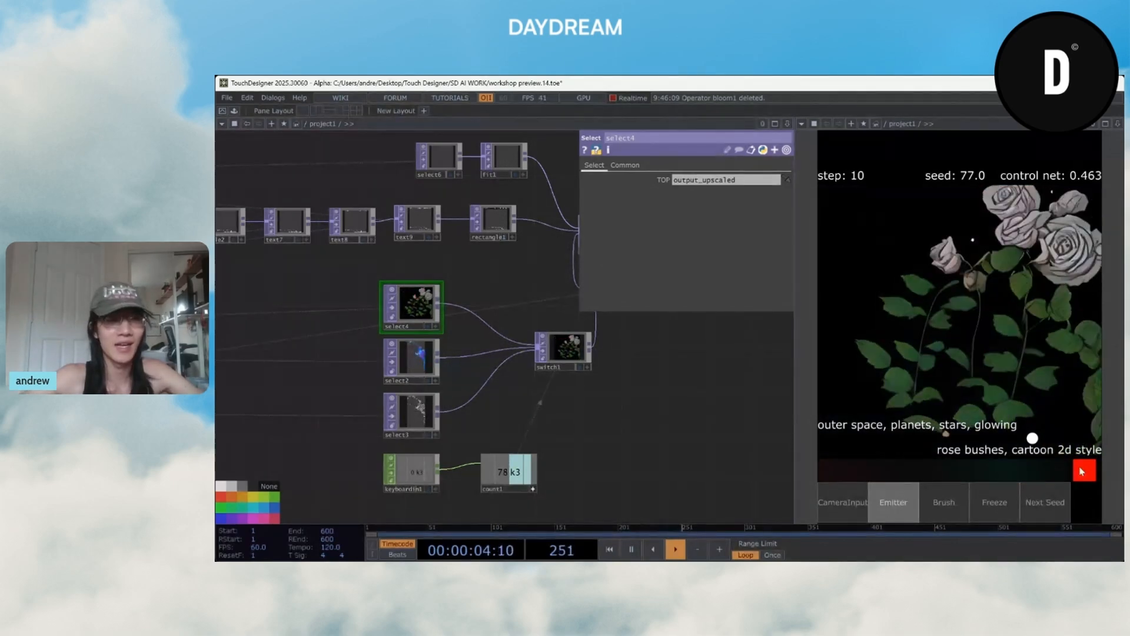
pyautogui.scroll(-8, 578, 368)
pyautogui.moveTo(463, 391); pyautogui.dragTo(612, 371)
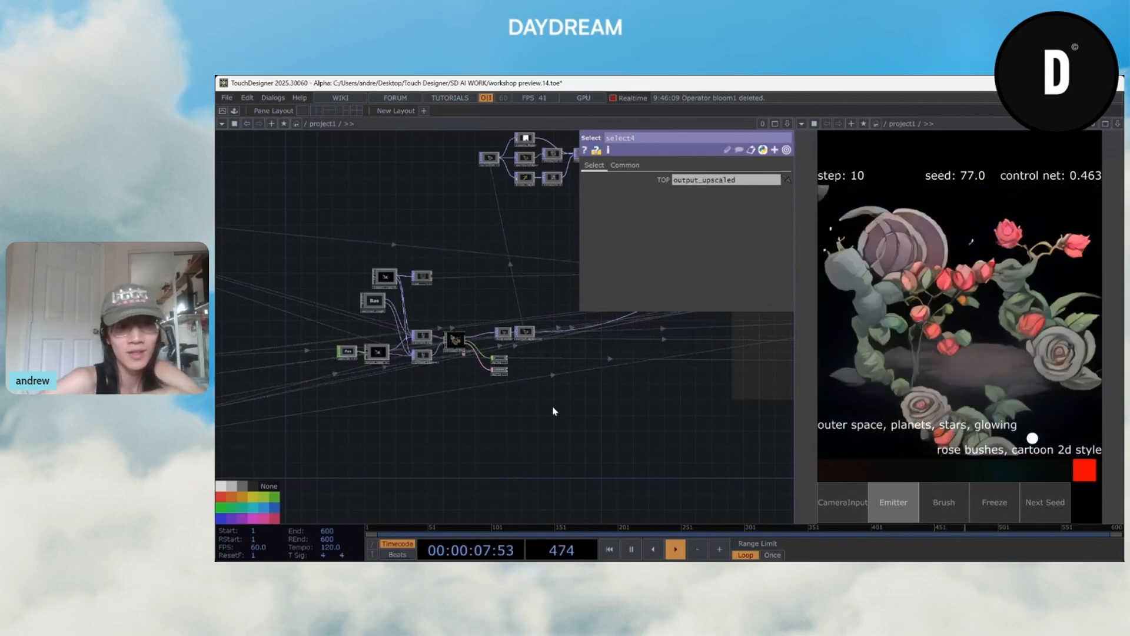
# Step: Select brush_comp beside panel2 and display its parameters
pyautogui.scroll(4, 453, 388)
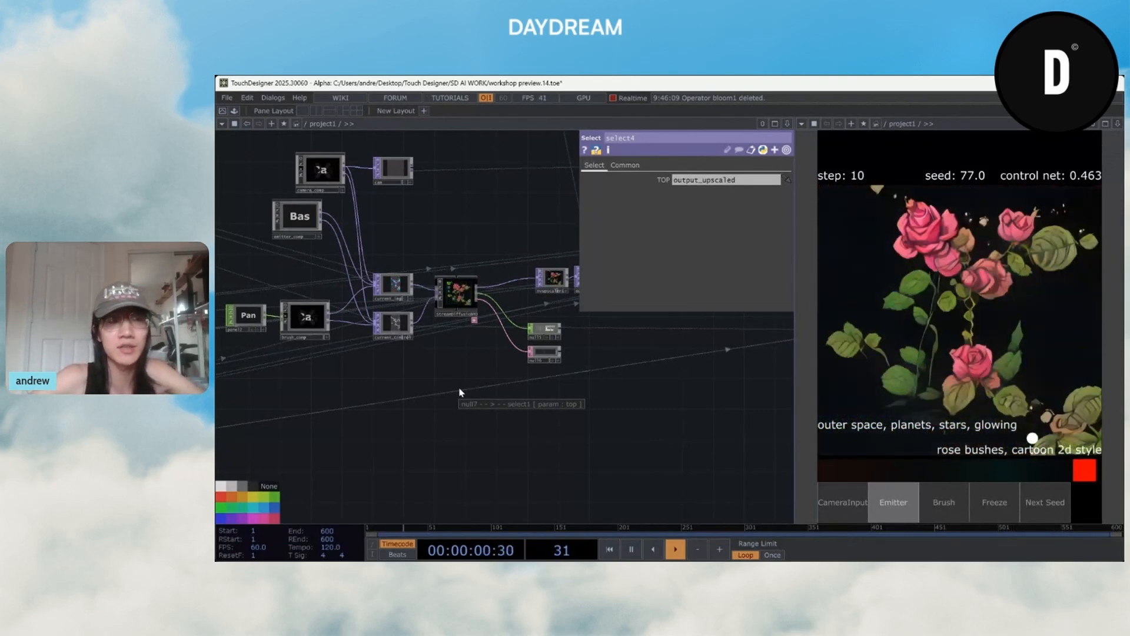
pyautogui.scroll(5, 454, 394)
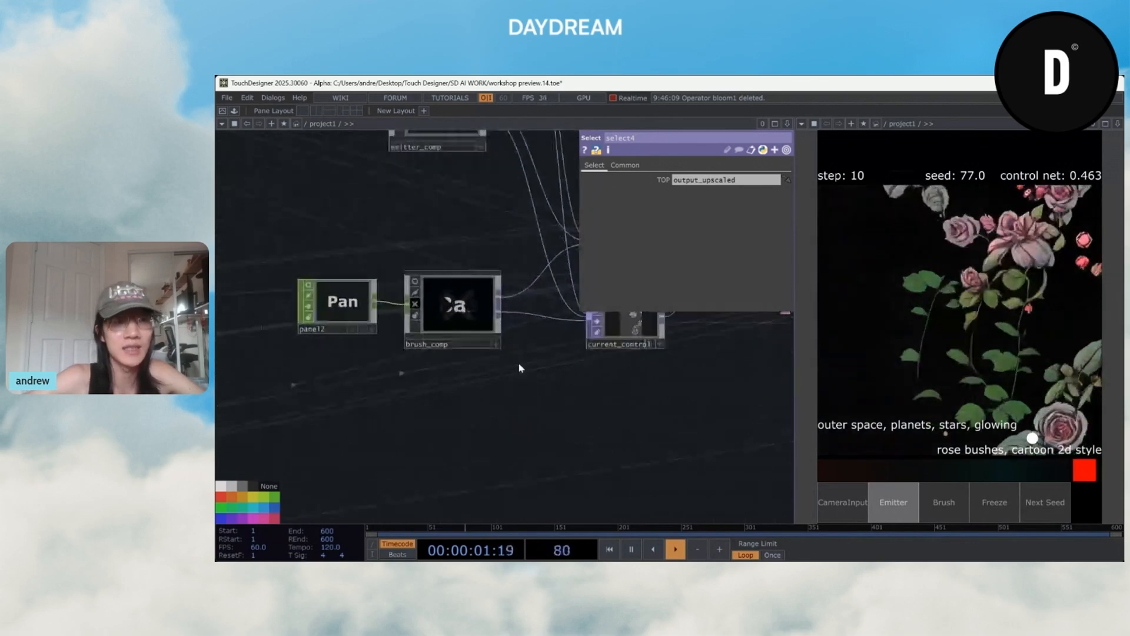
pyautogui.click(444, 319)
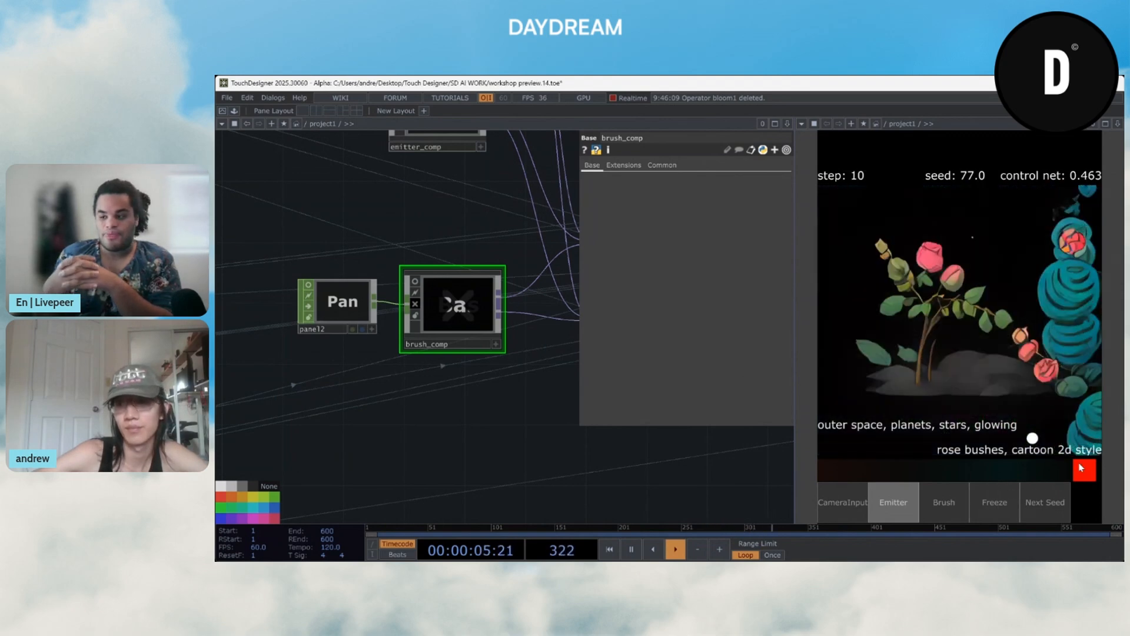
# Step: Shift the prompt blend back to dirty bacteria and outer space at step 7, and bring the StreamDiffusionTD network into view
pyautogui.moveTo(1087, 472); pyautogui.dragTo(980, 469)
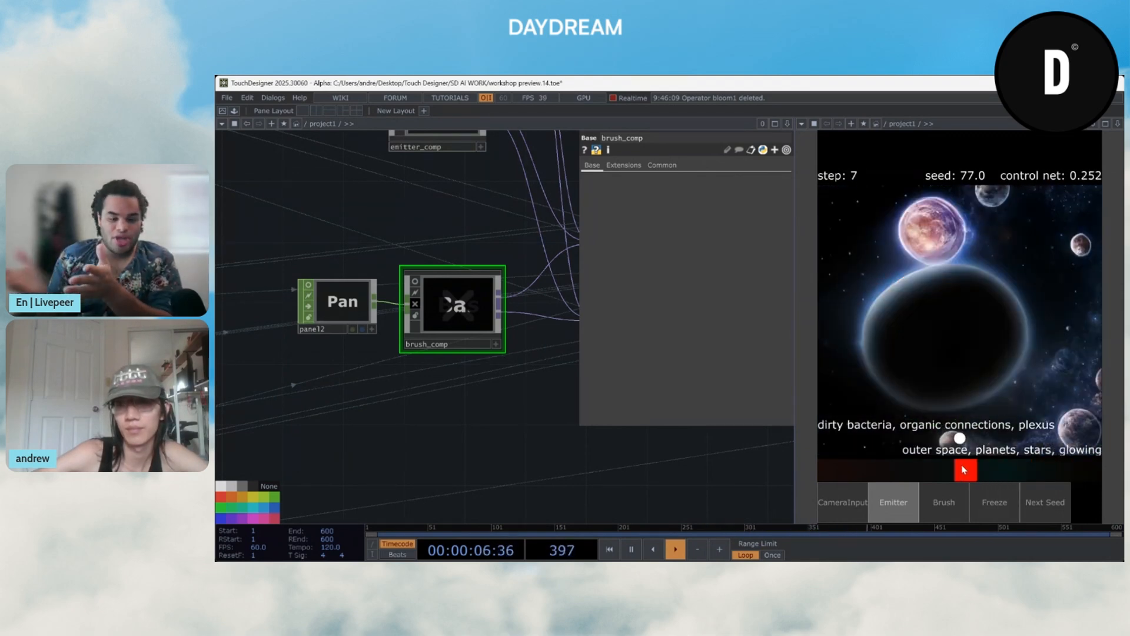
pyautogui.scroll(-3, 364, 457)
pyautogui.moveTo(413, 454); pyautogui.dragTo(273, 457)
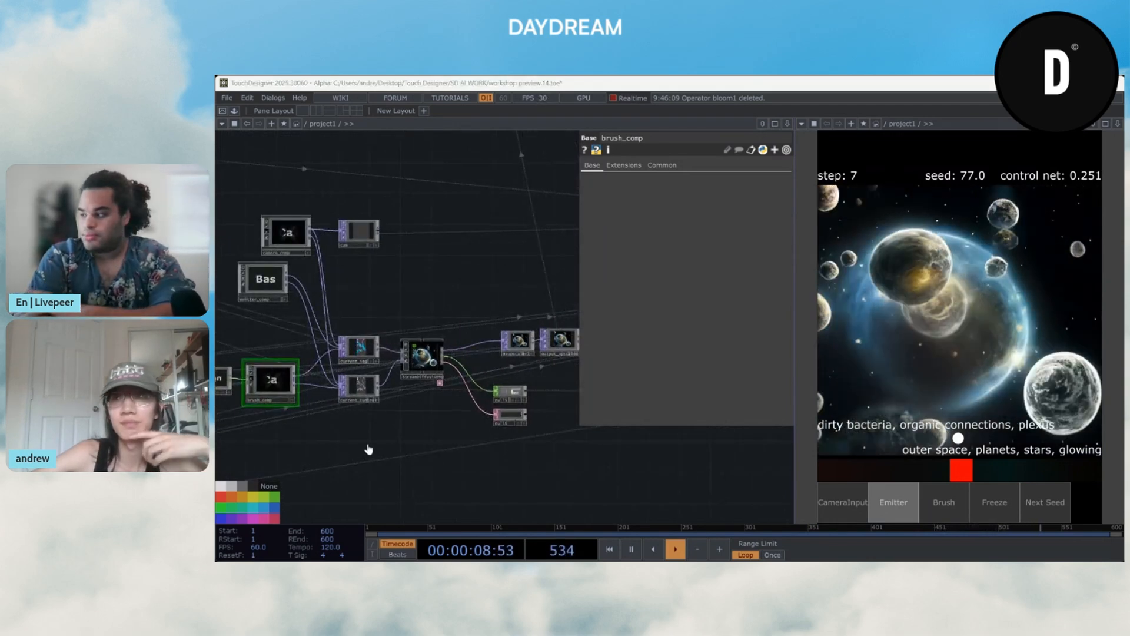